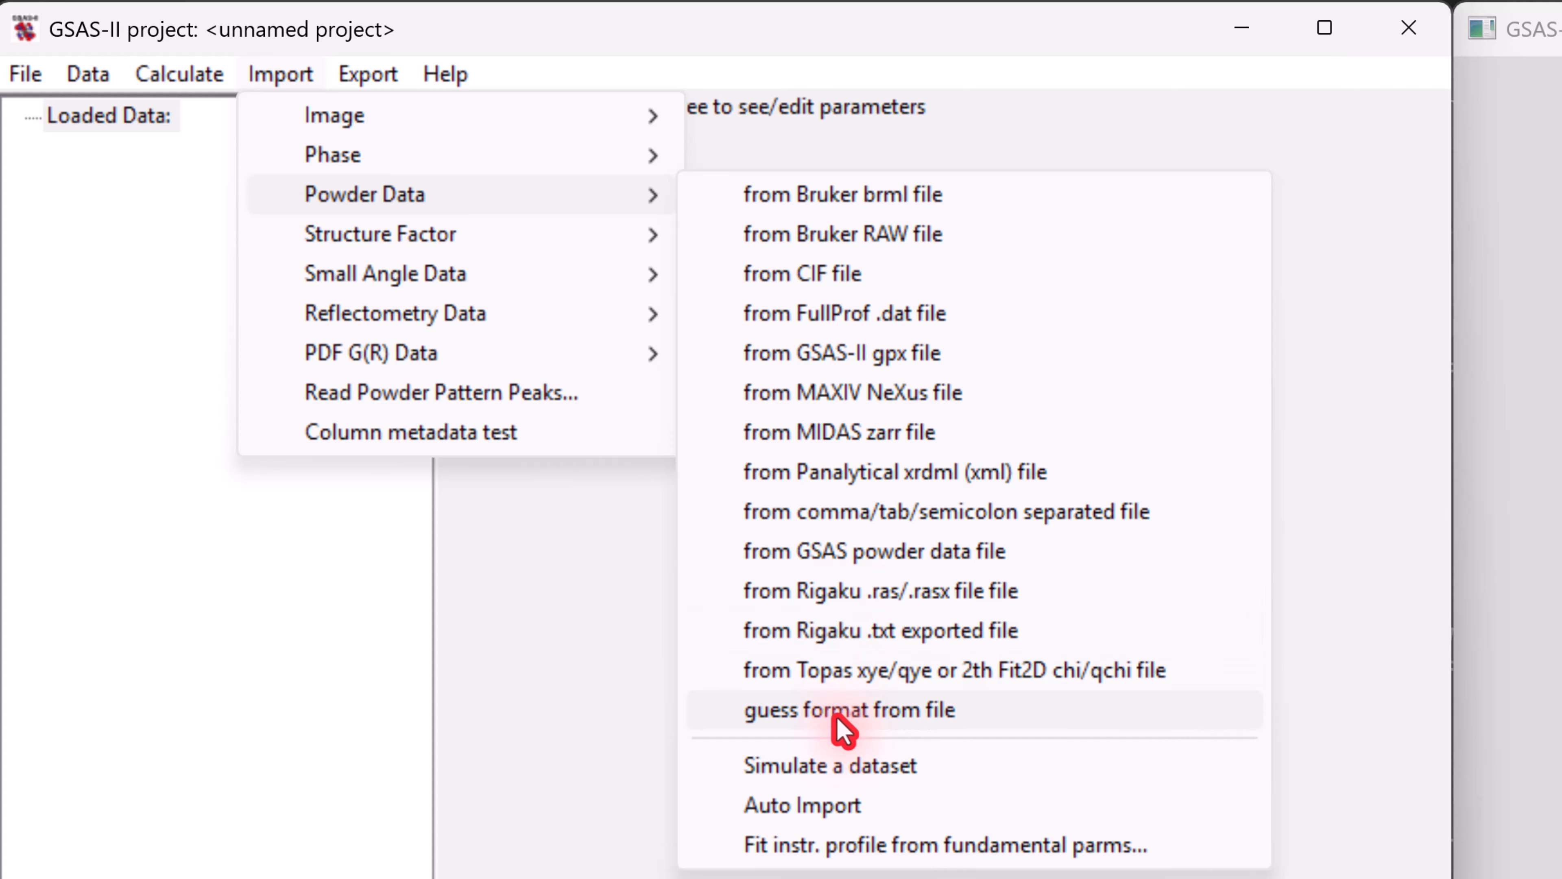
# - Import the LaB6_XRD powder data file with its format guessed, using the default instrument parameters for CuKa lab data
pyautogui.click(843, 713)
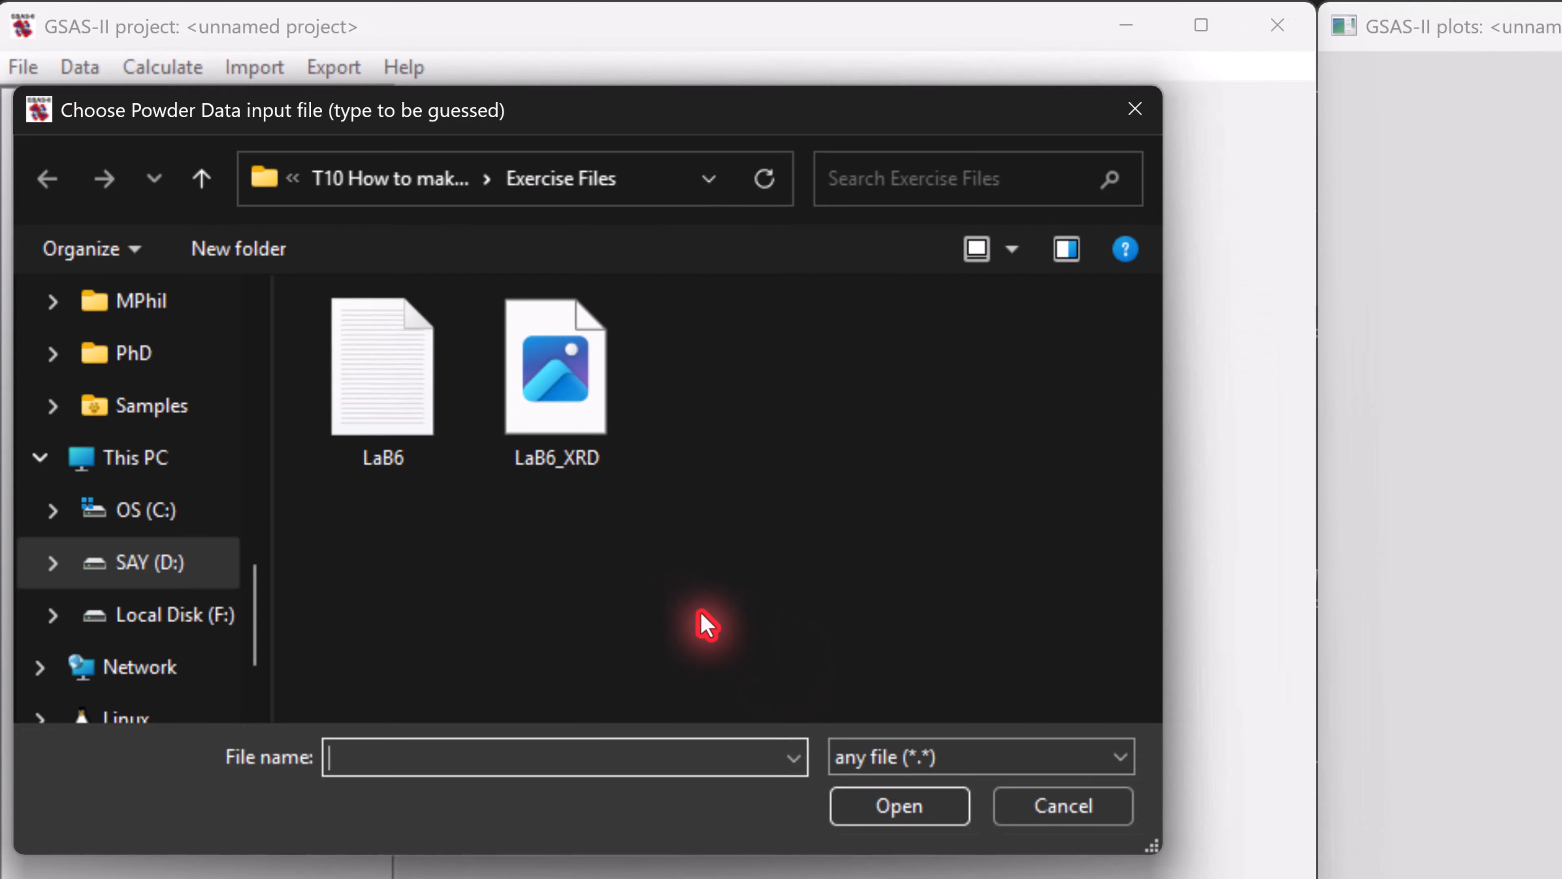
pyautogui.click(576, 383)
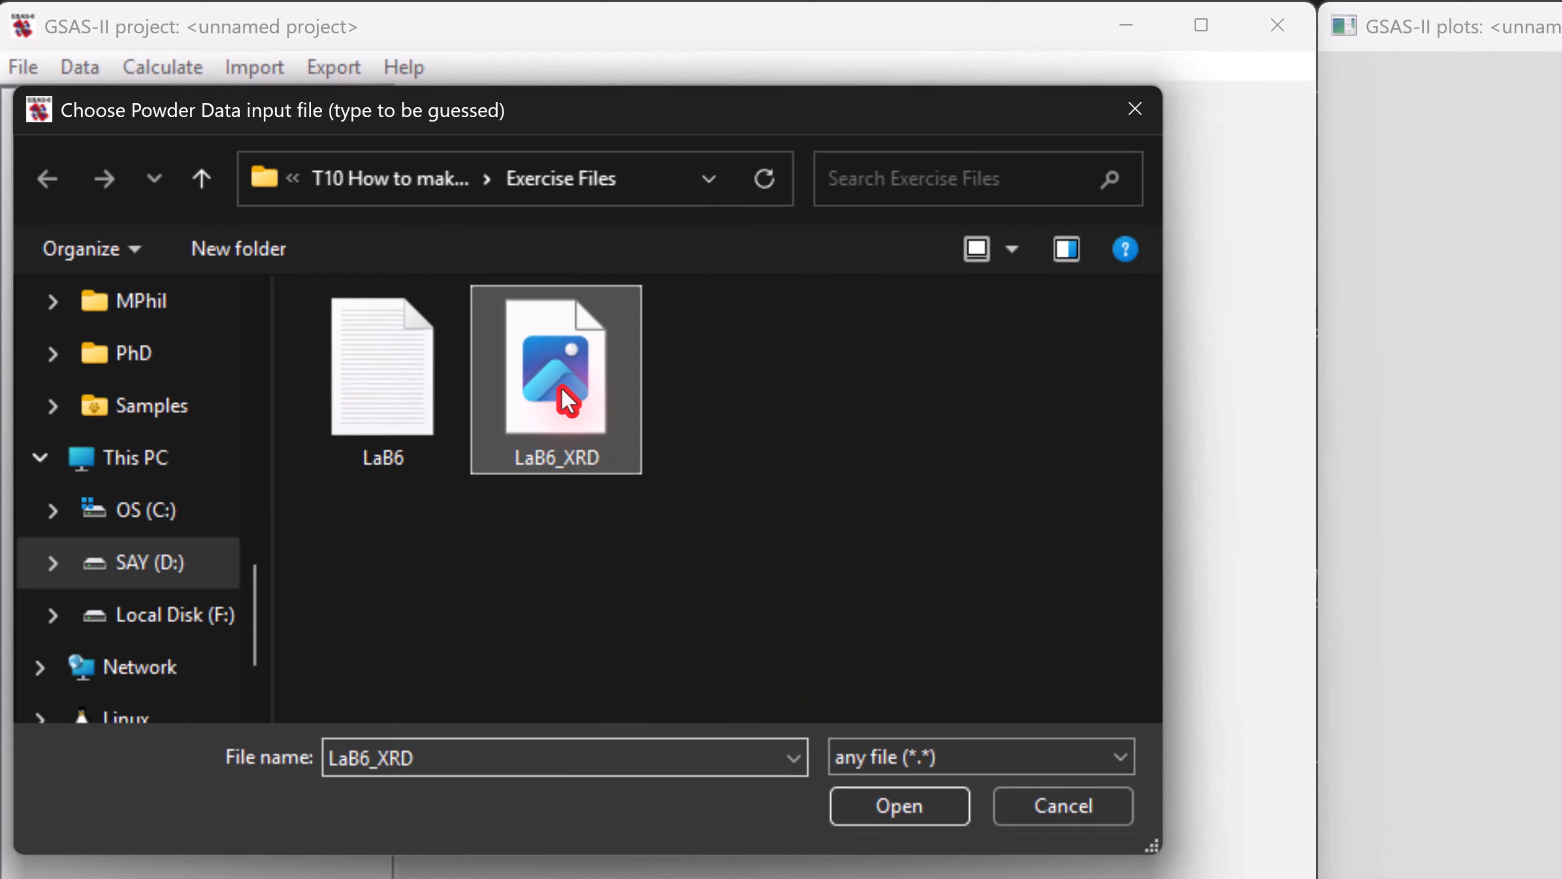
pyautogui.click(915, 814)
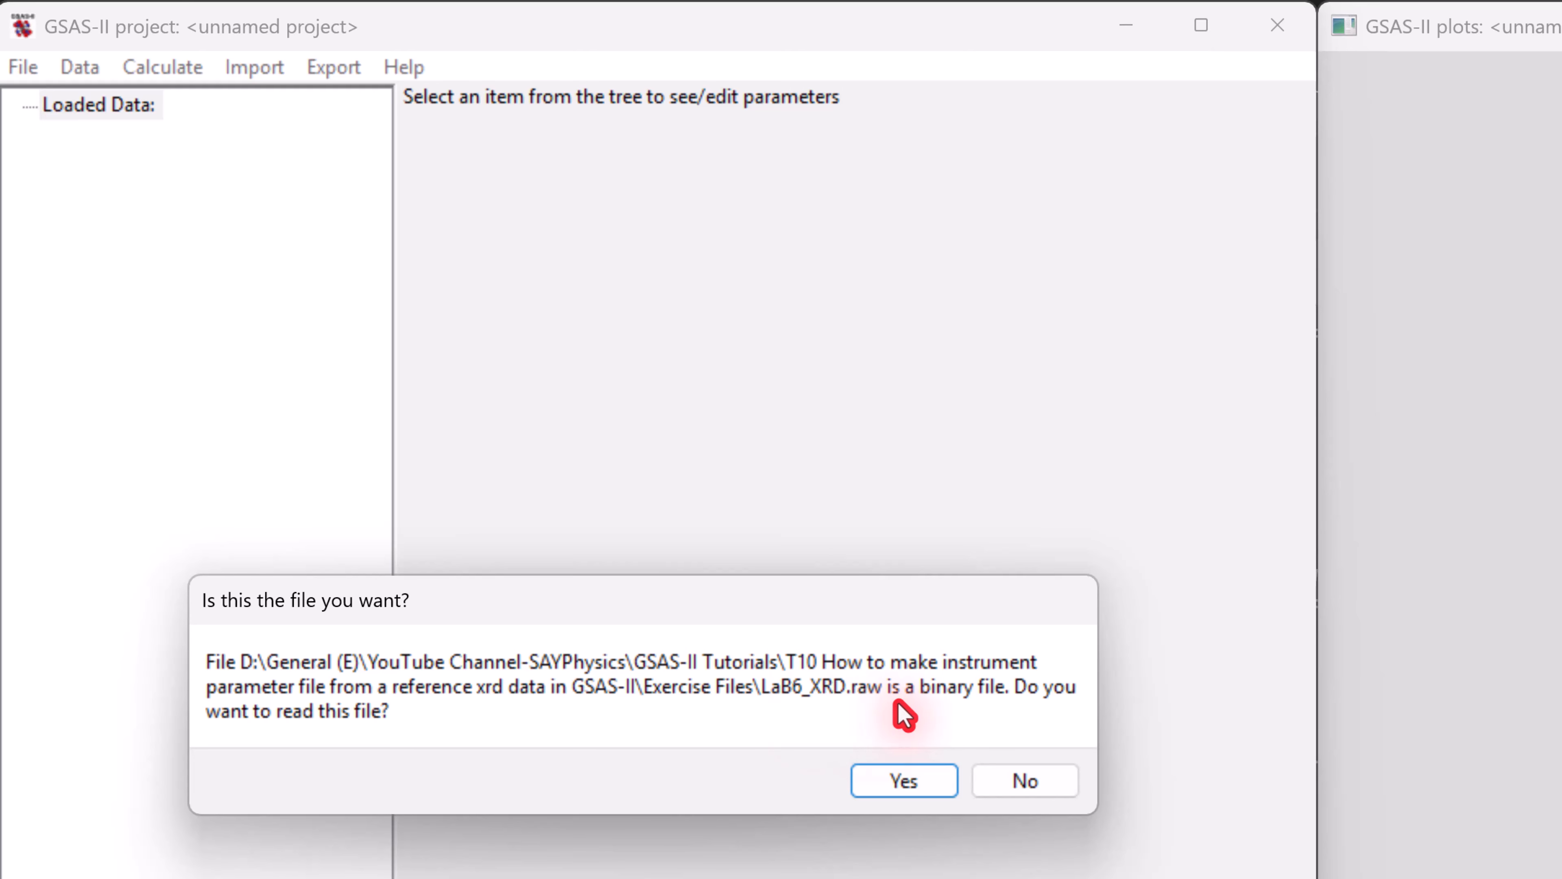
pyautogui.click(918, 783)
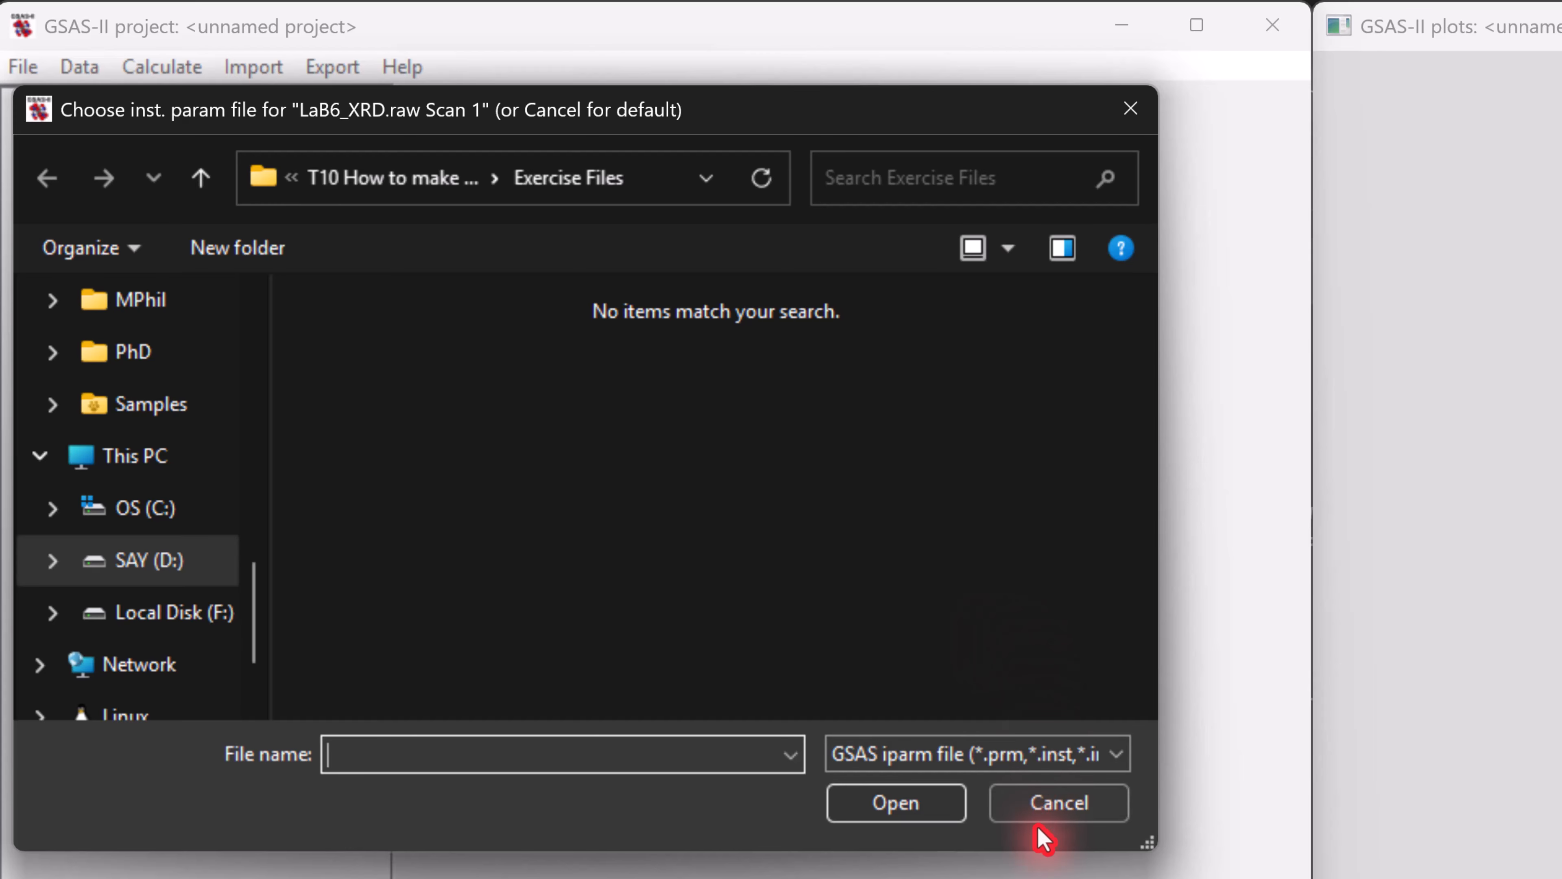
pyautogui.click(1056, 817)
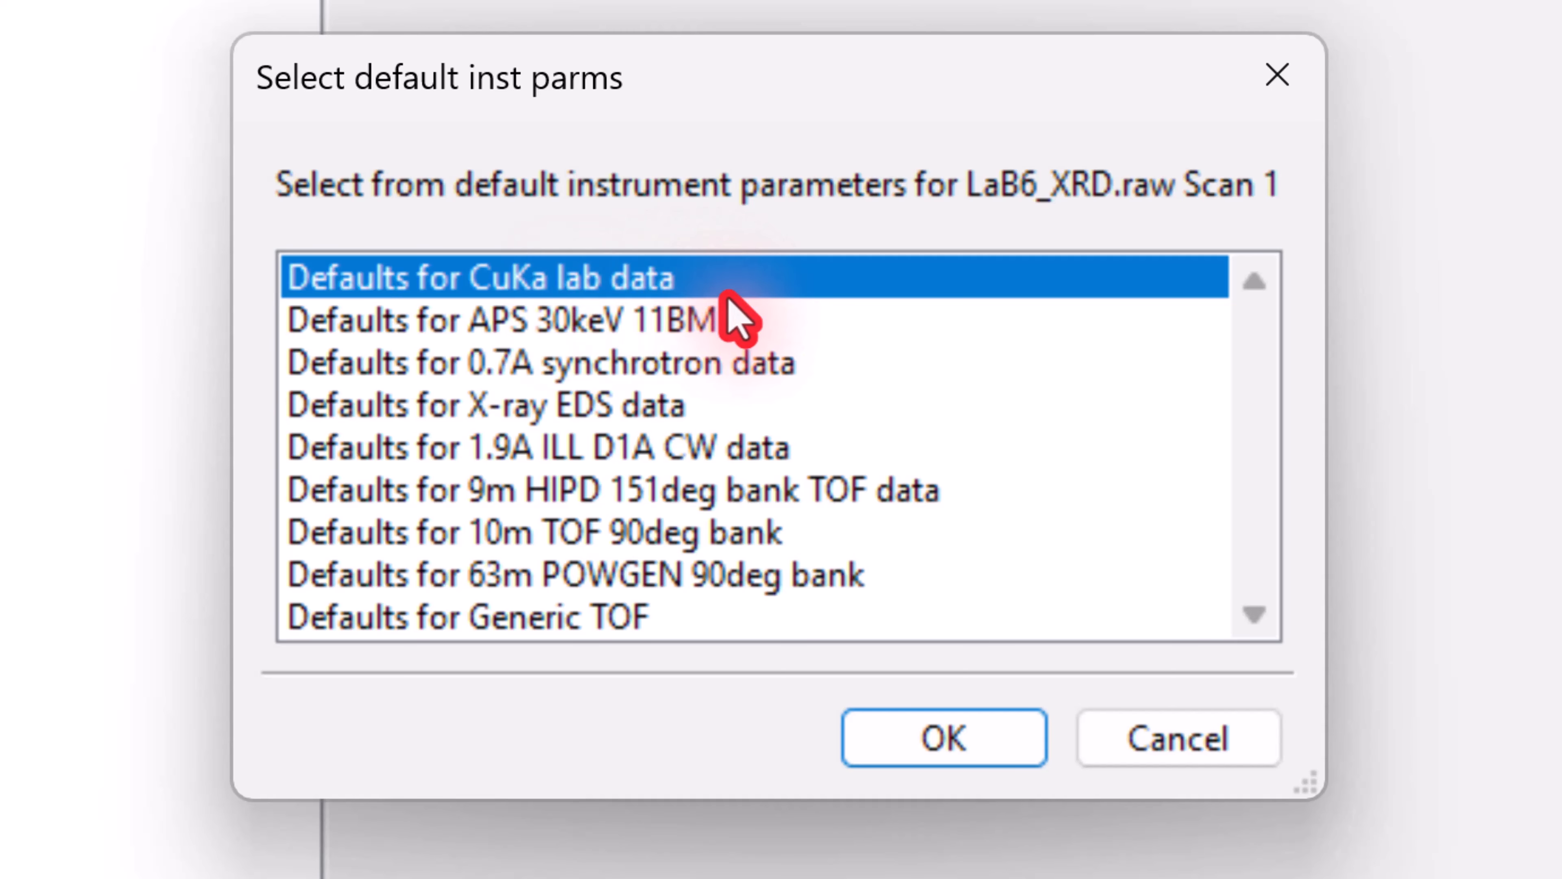
pyautogui.click(935, 742)
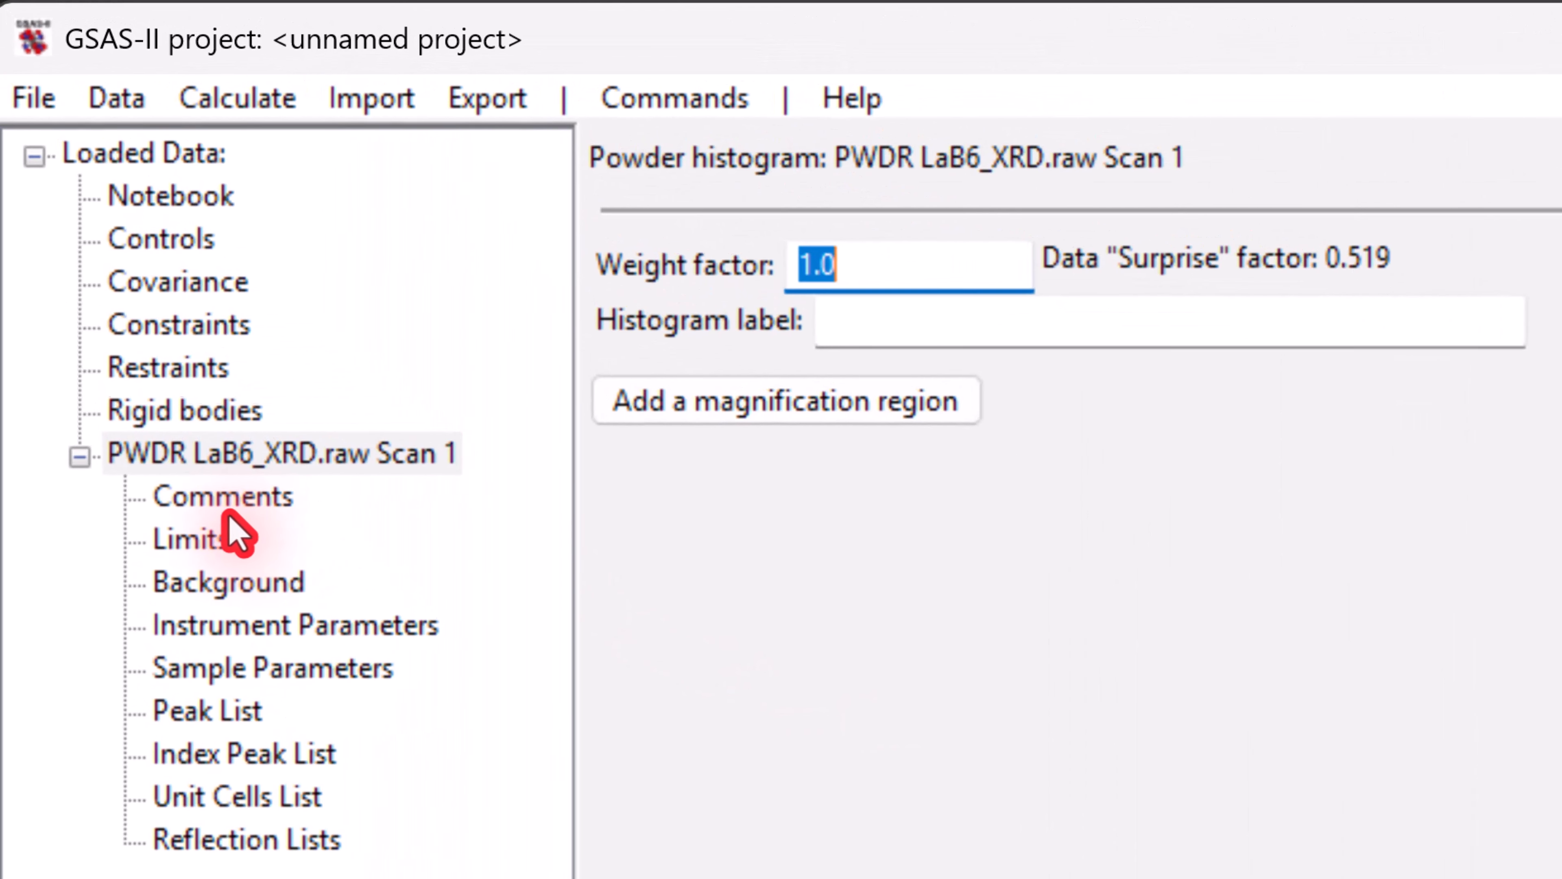
# - Limit the data range used in fits to a Tmin of 20.0 and a Tmax of 70.0
pyautogui.click(133, 365)
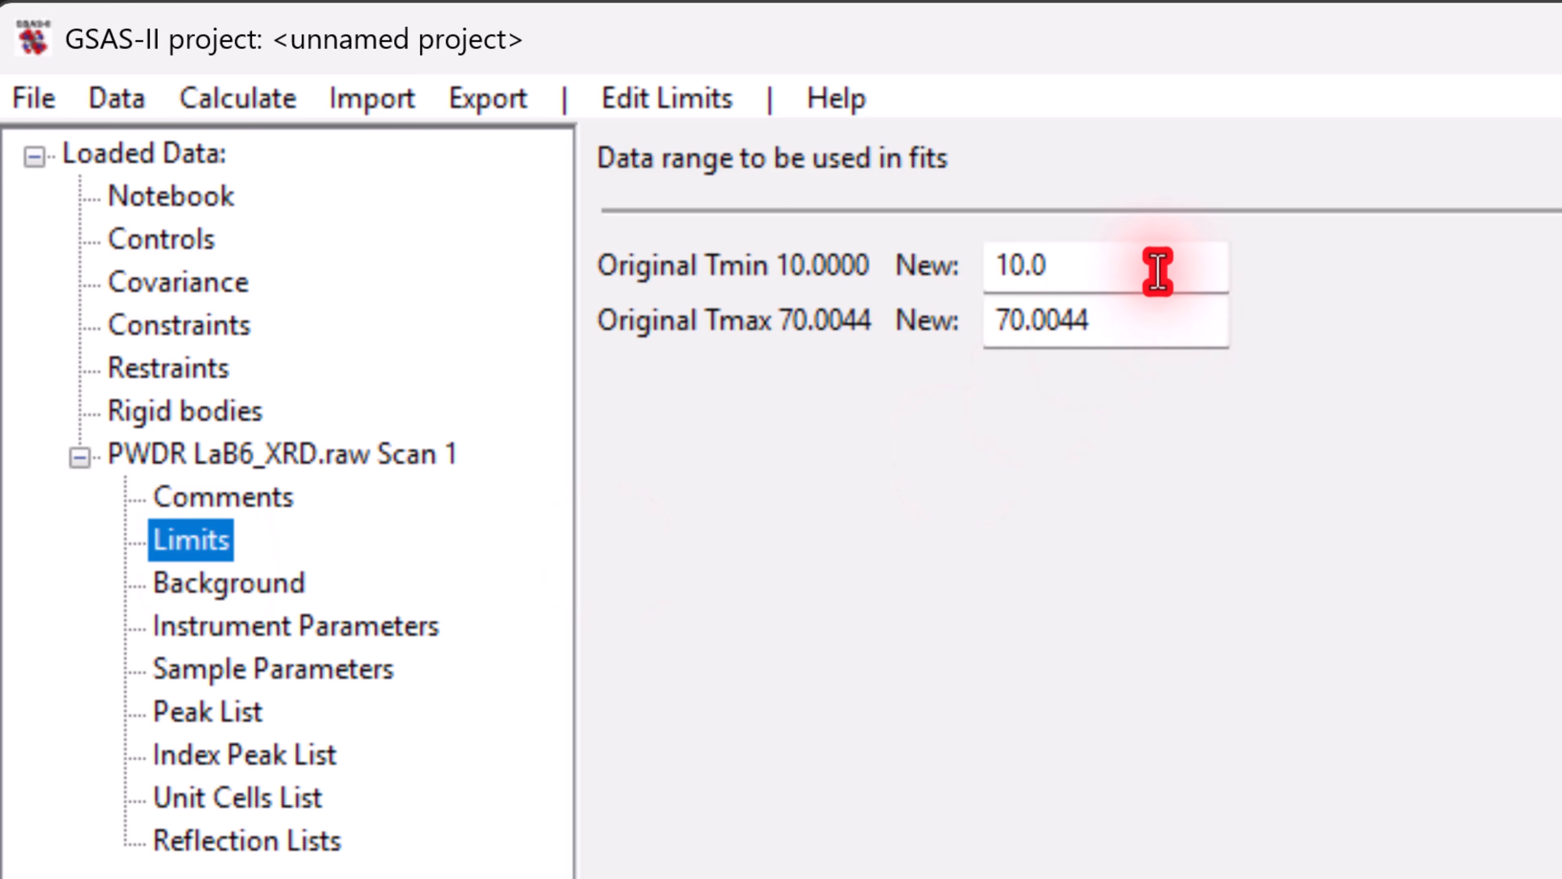
pyautogui.click(1088, 265)
pyautogui.moveTo(1088, 265); pyautogui.dragTo(1002, 276)
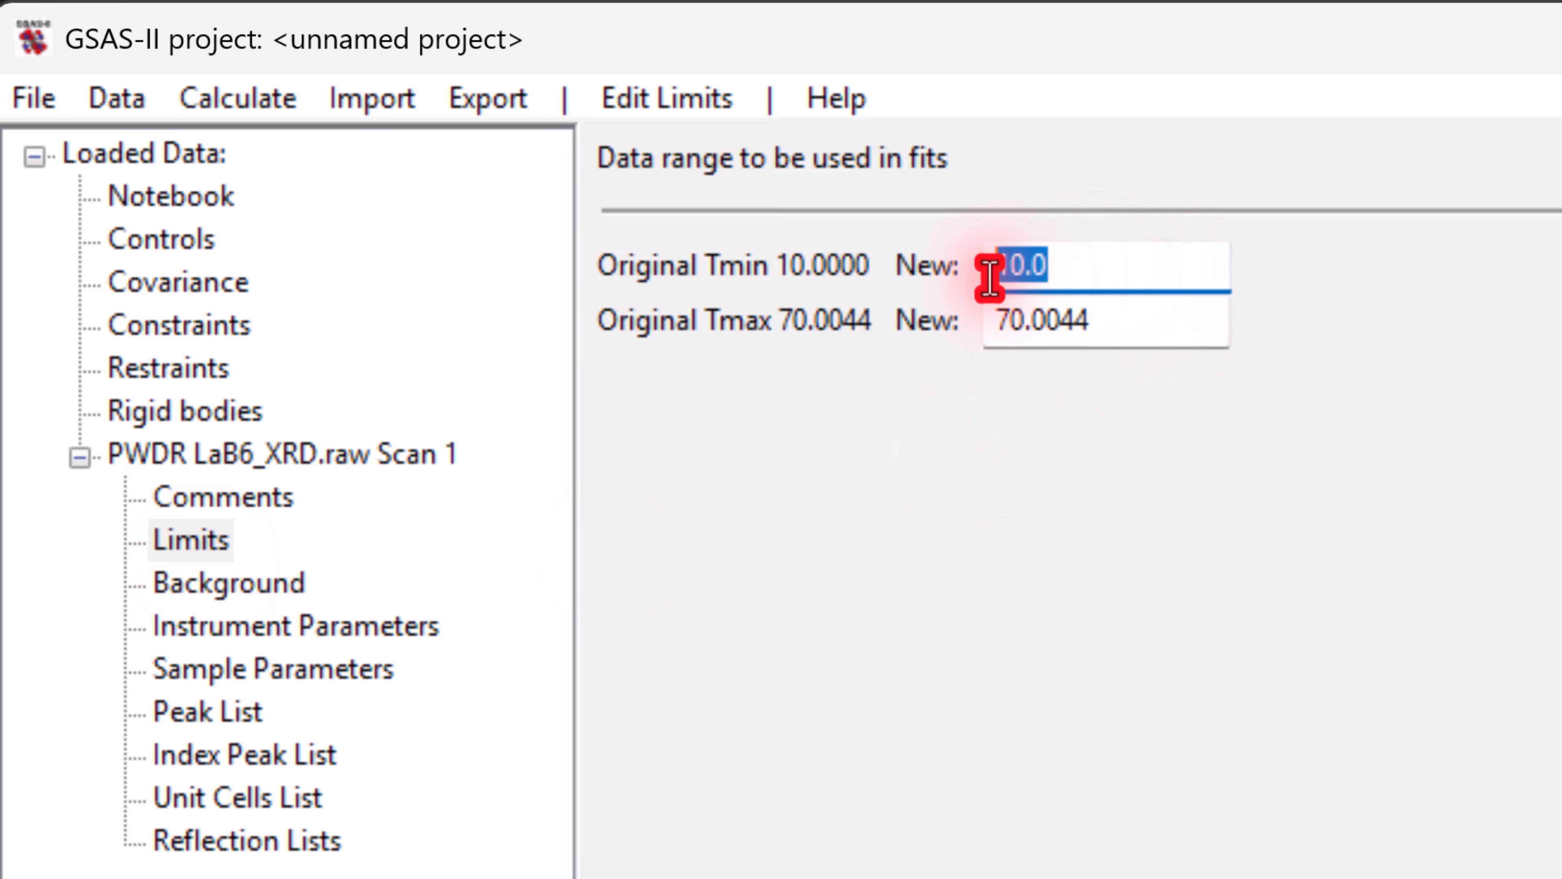
pyautogui.write('20')
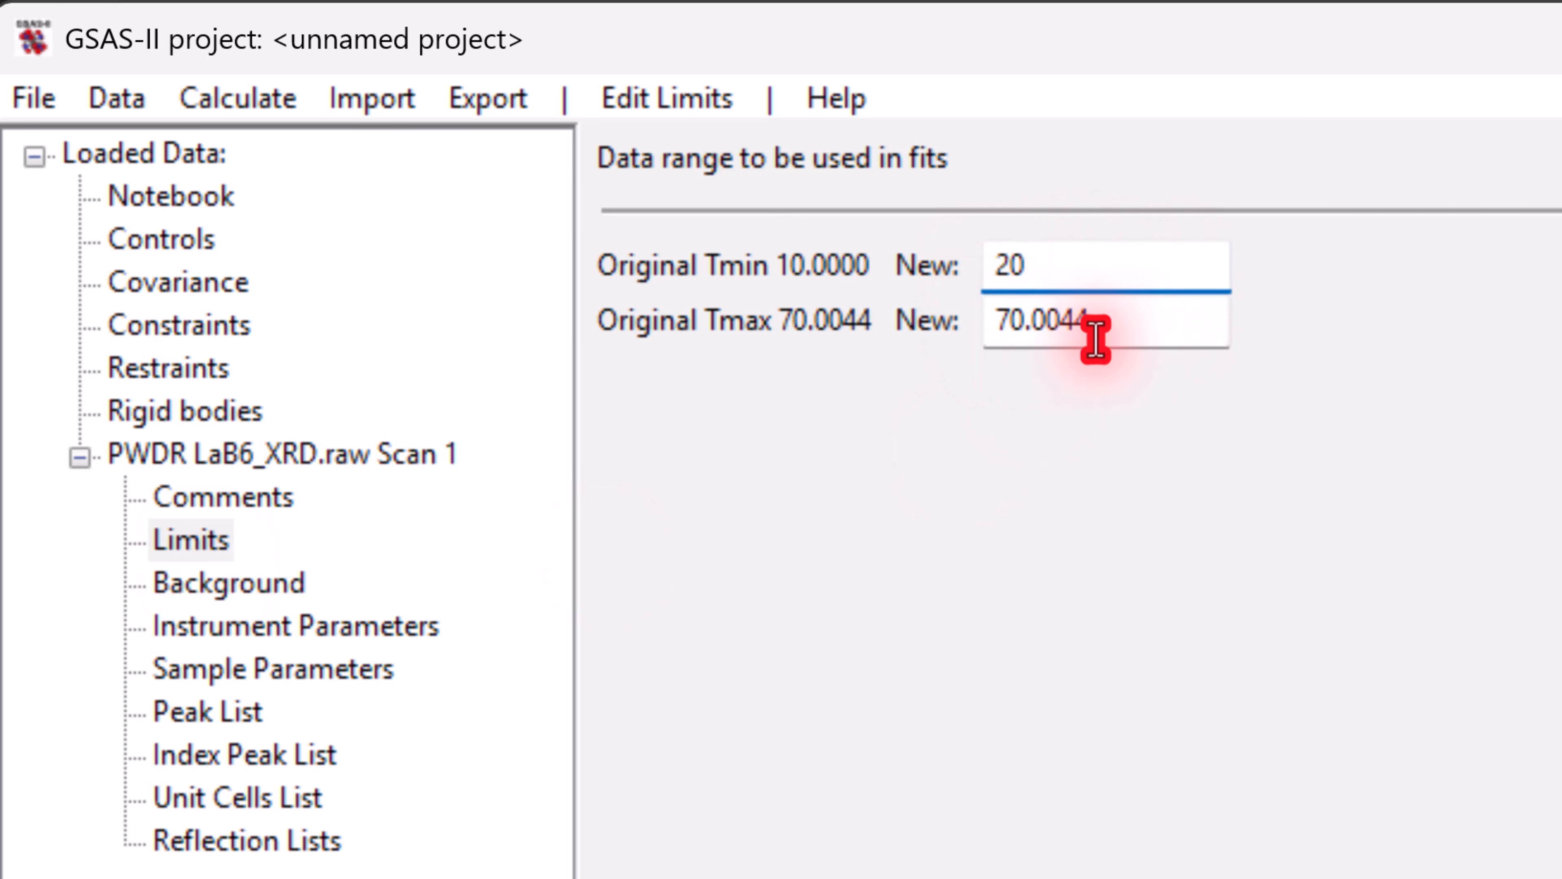
pyautogui.click(1145, 328)
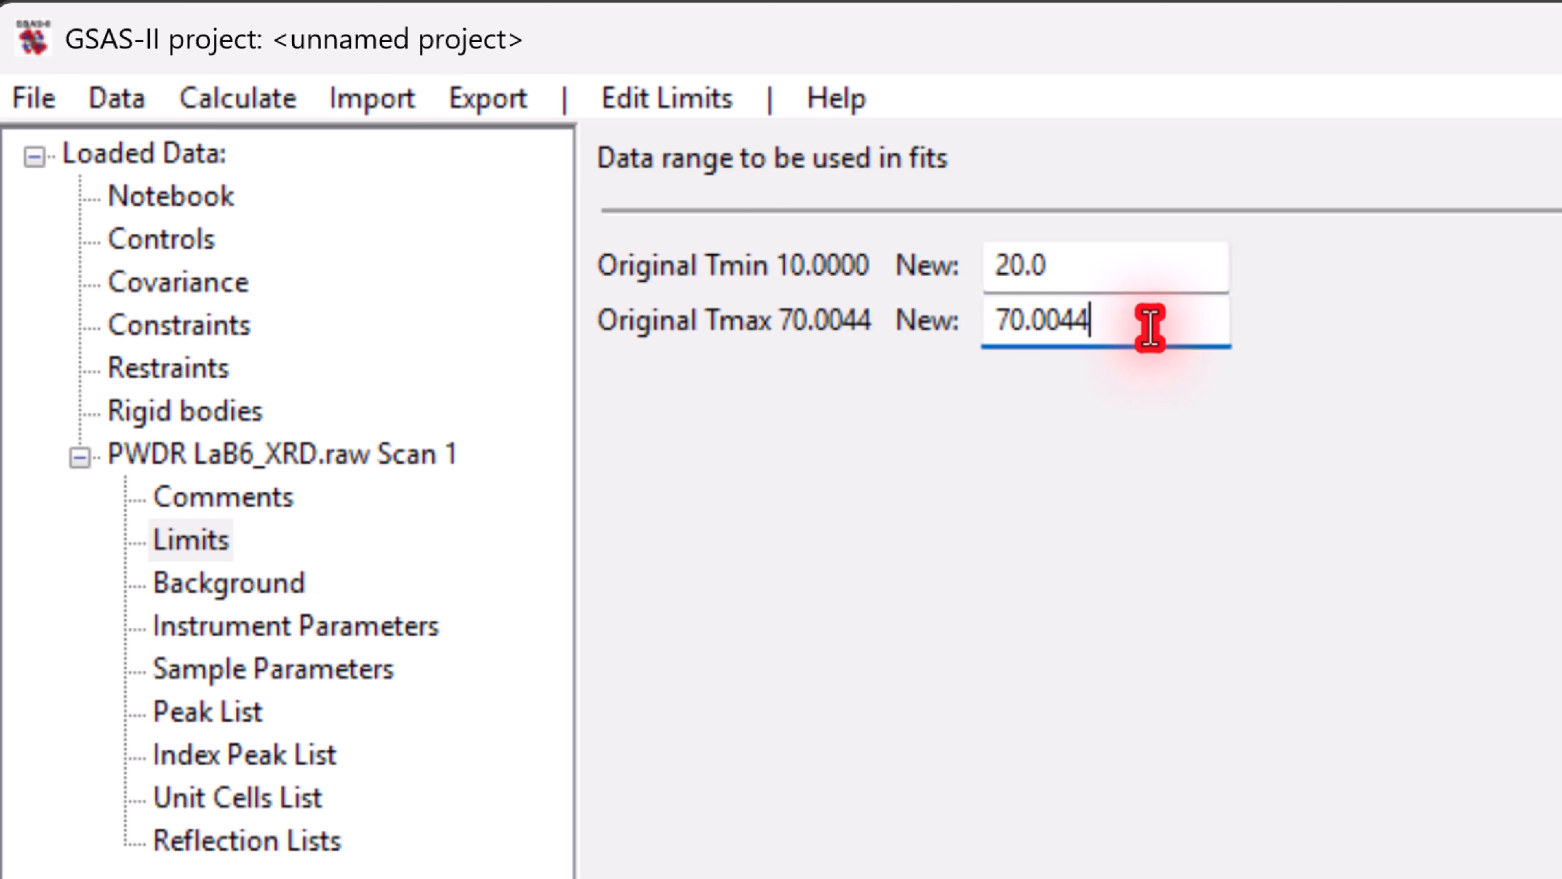
pyautogui.press('BackSpace')
pyautogui.press('BackSpace')
pyautogui.press('BackSpace')
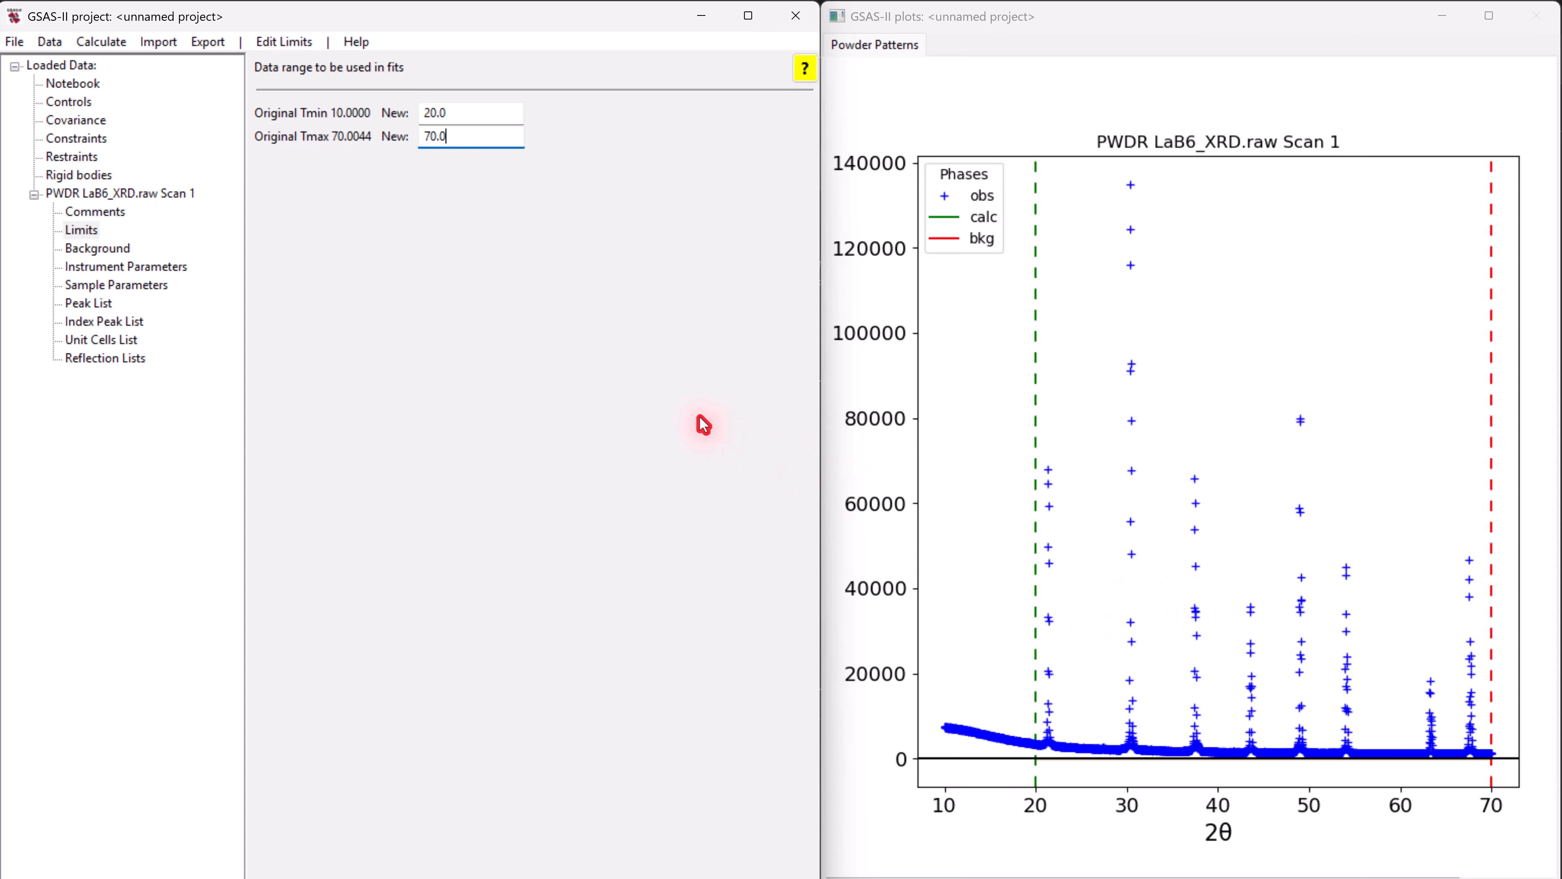
# - Configure the LaB6 histogram's background with the chebyschev-1 function and 6 coefficients
pyautogui.click(80, 253)
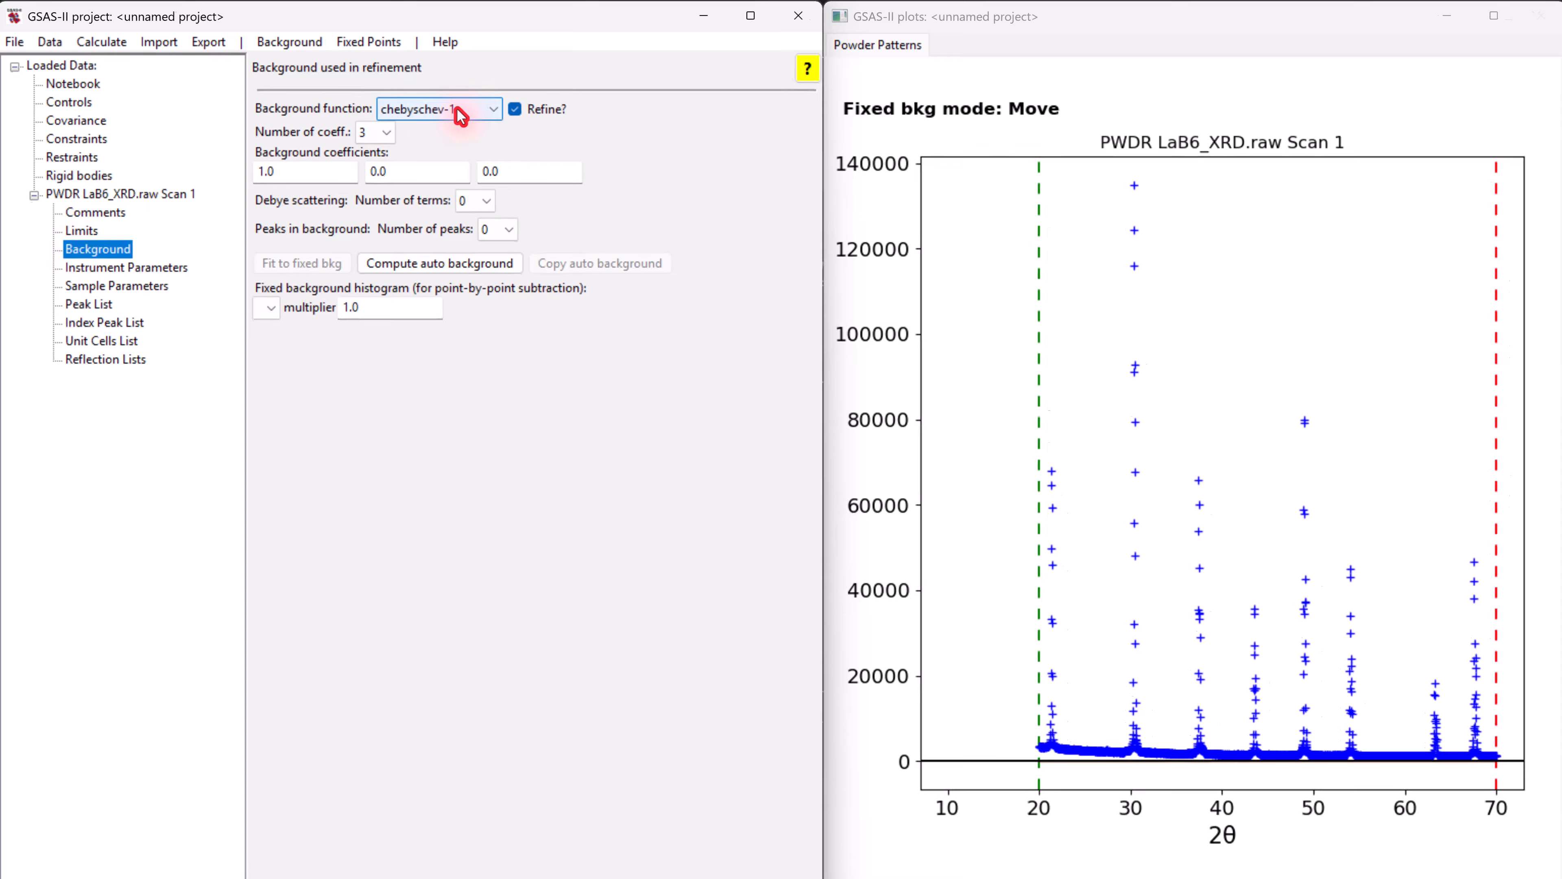
pyautogui.click(457, 110)
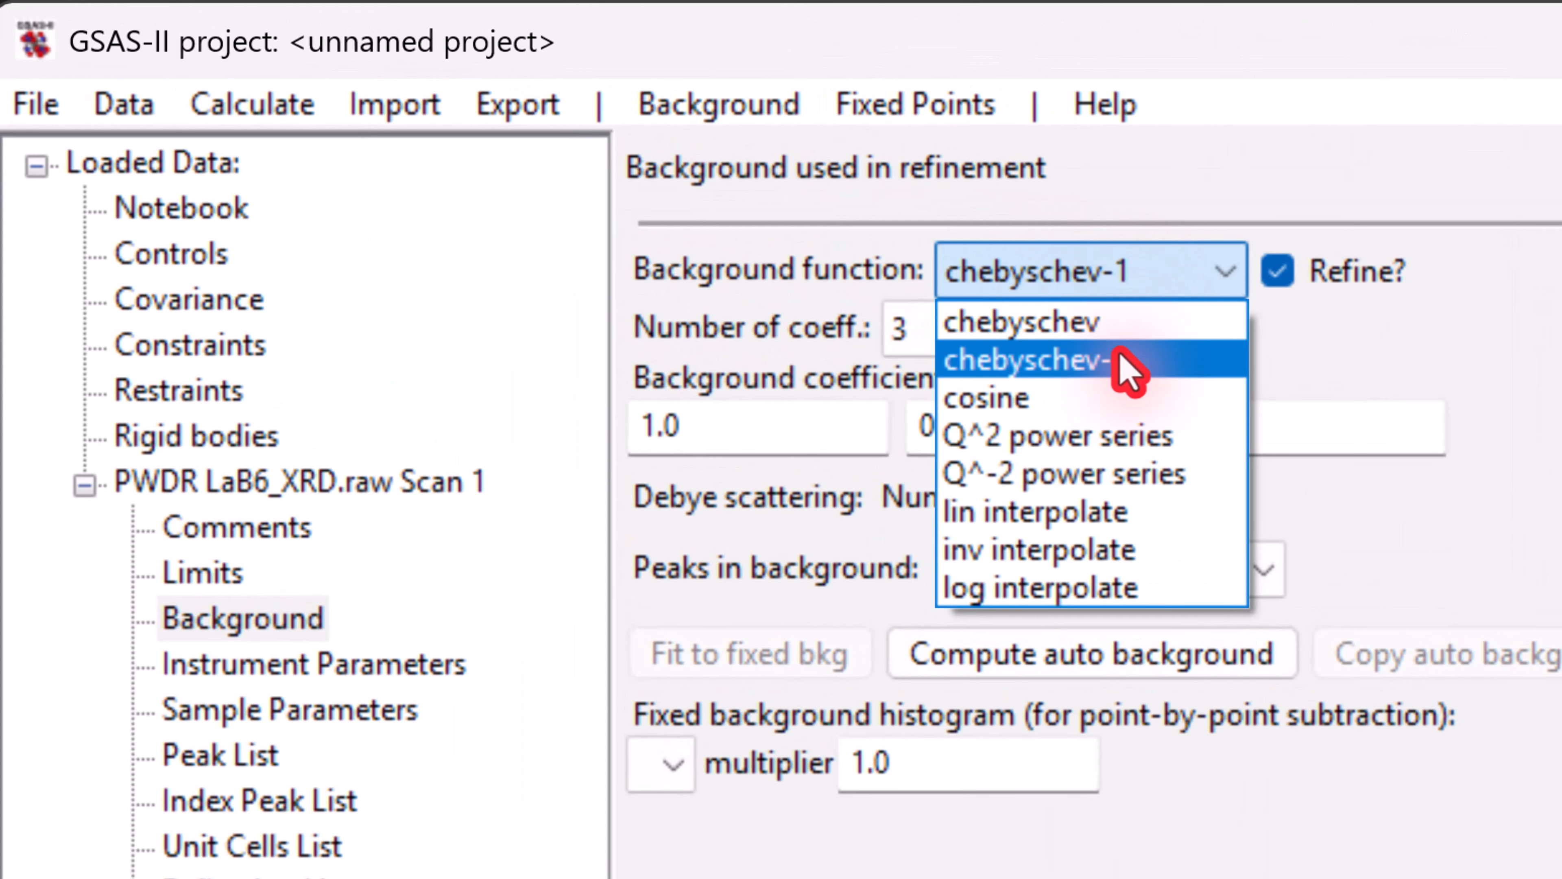
pyautogui.click(832, 252)
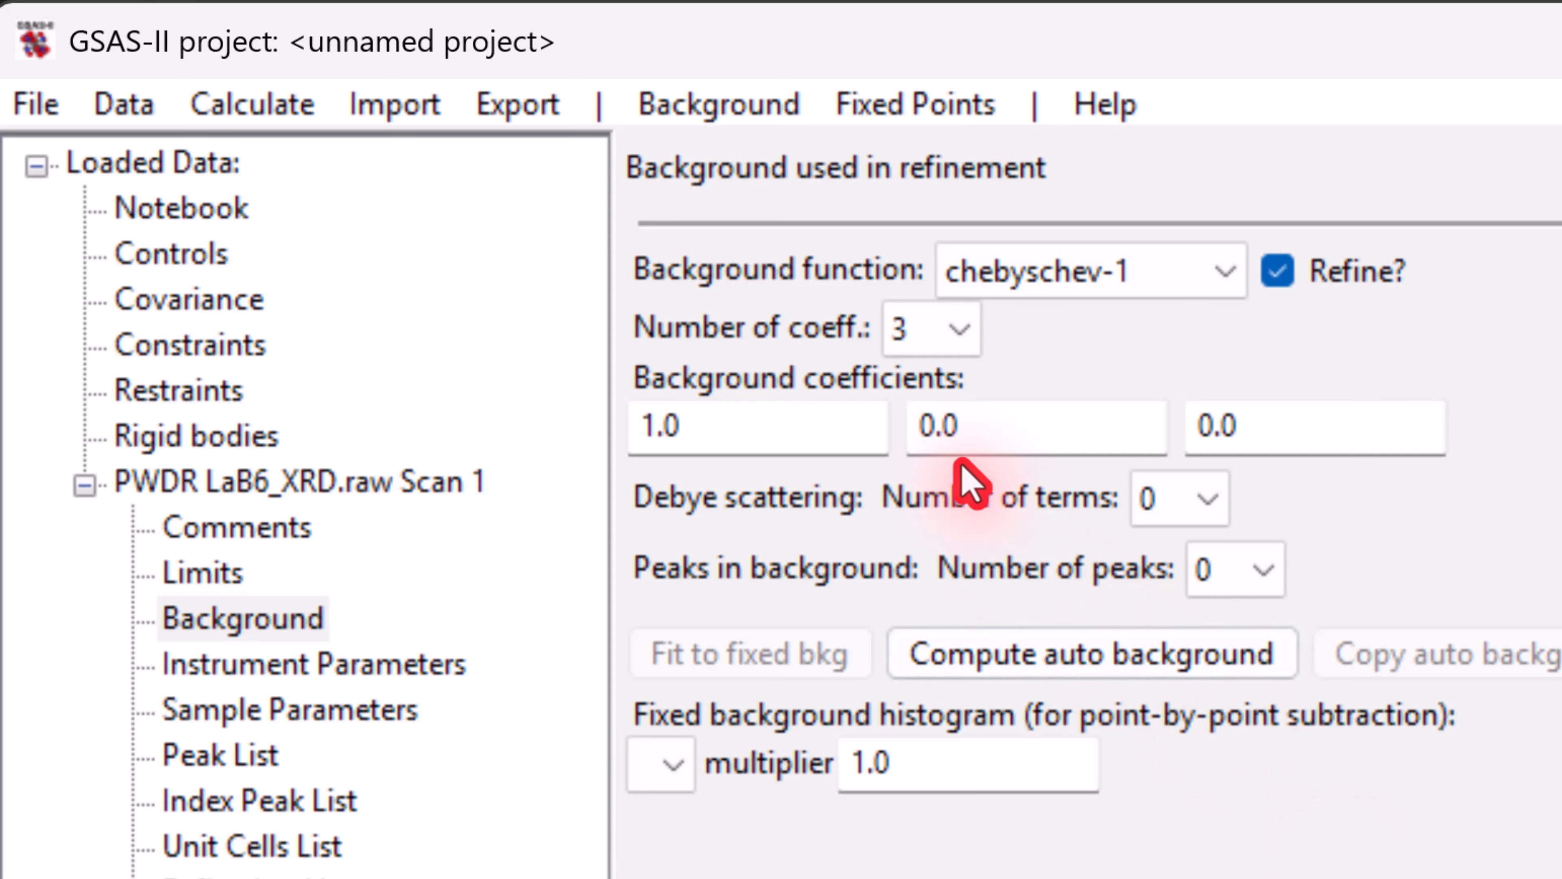
pyautogui.click(959, 330)
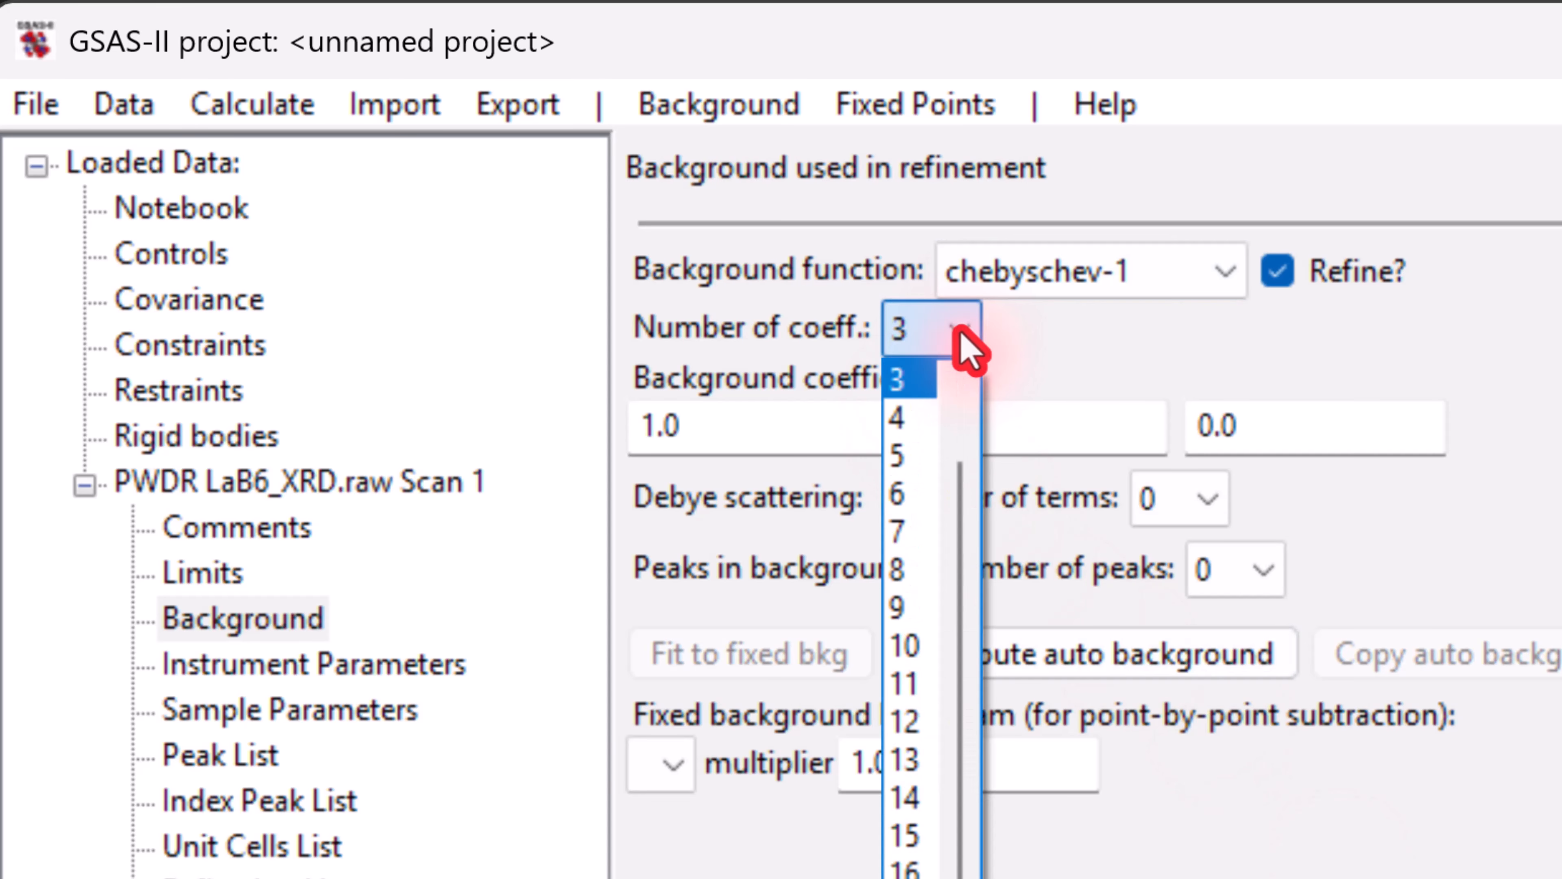
pyautogui.click(920, 471)
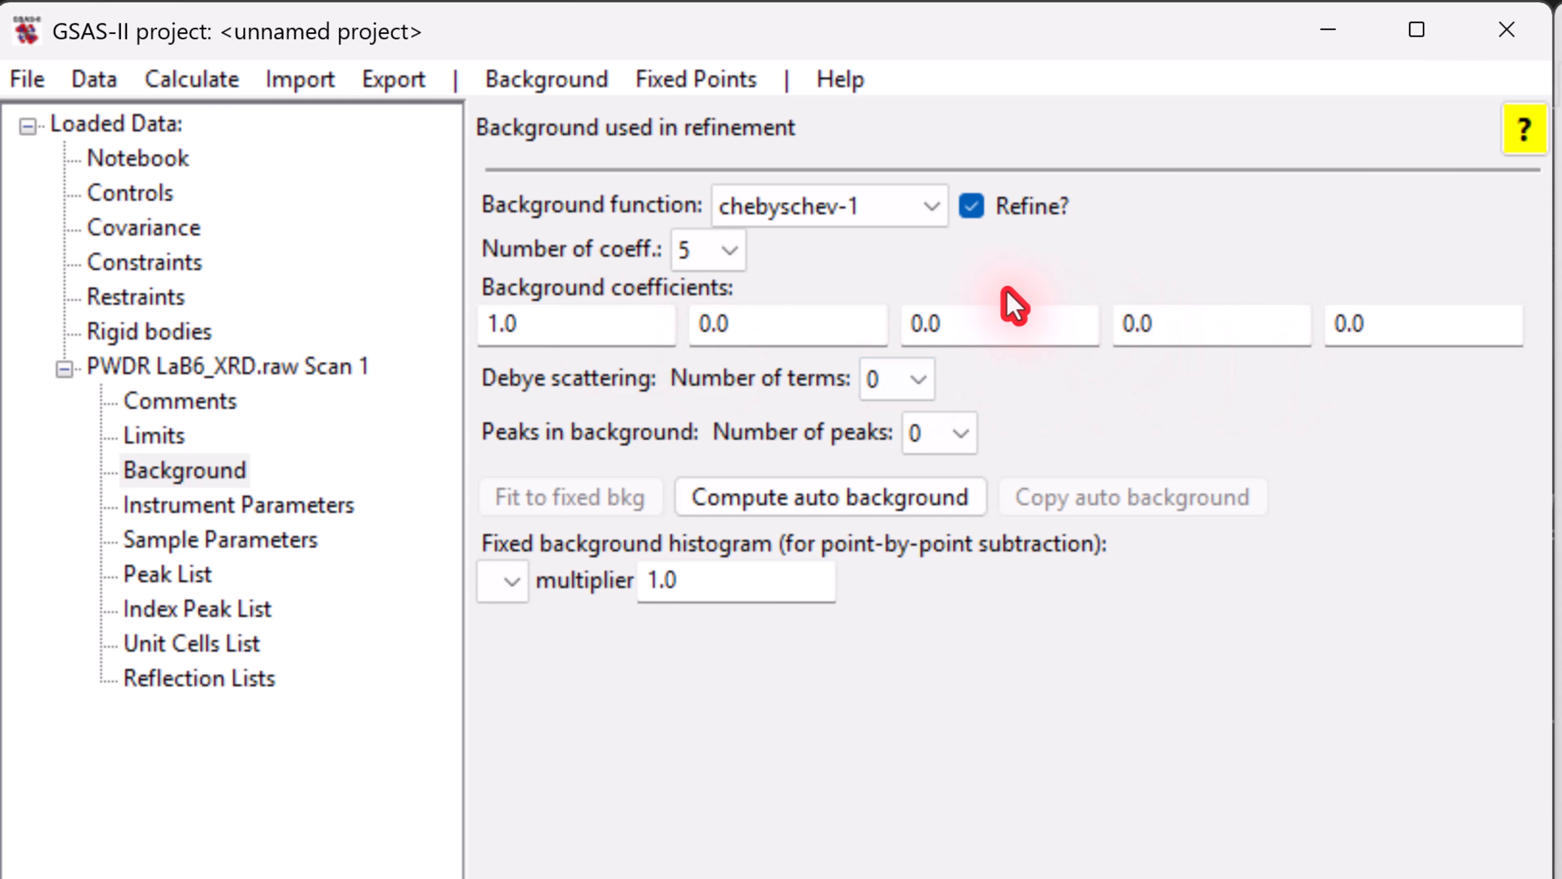
pyautogui.click(737, 257)
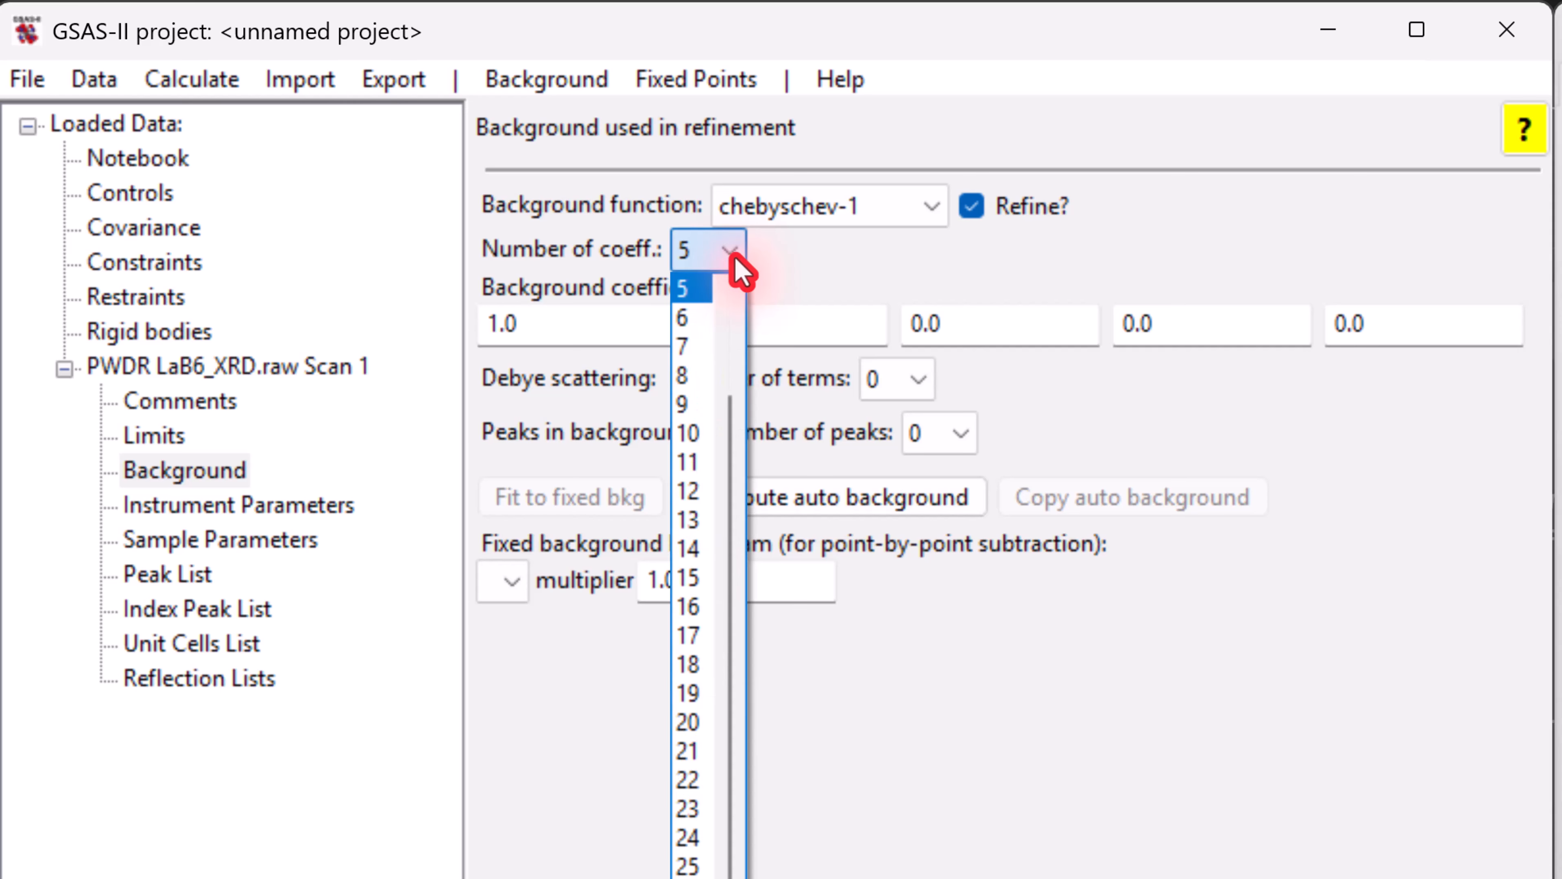
pyautogui.click(700, 306)
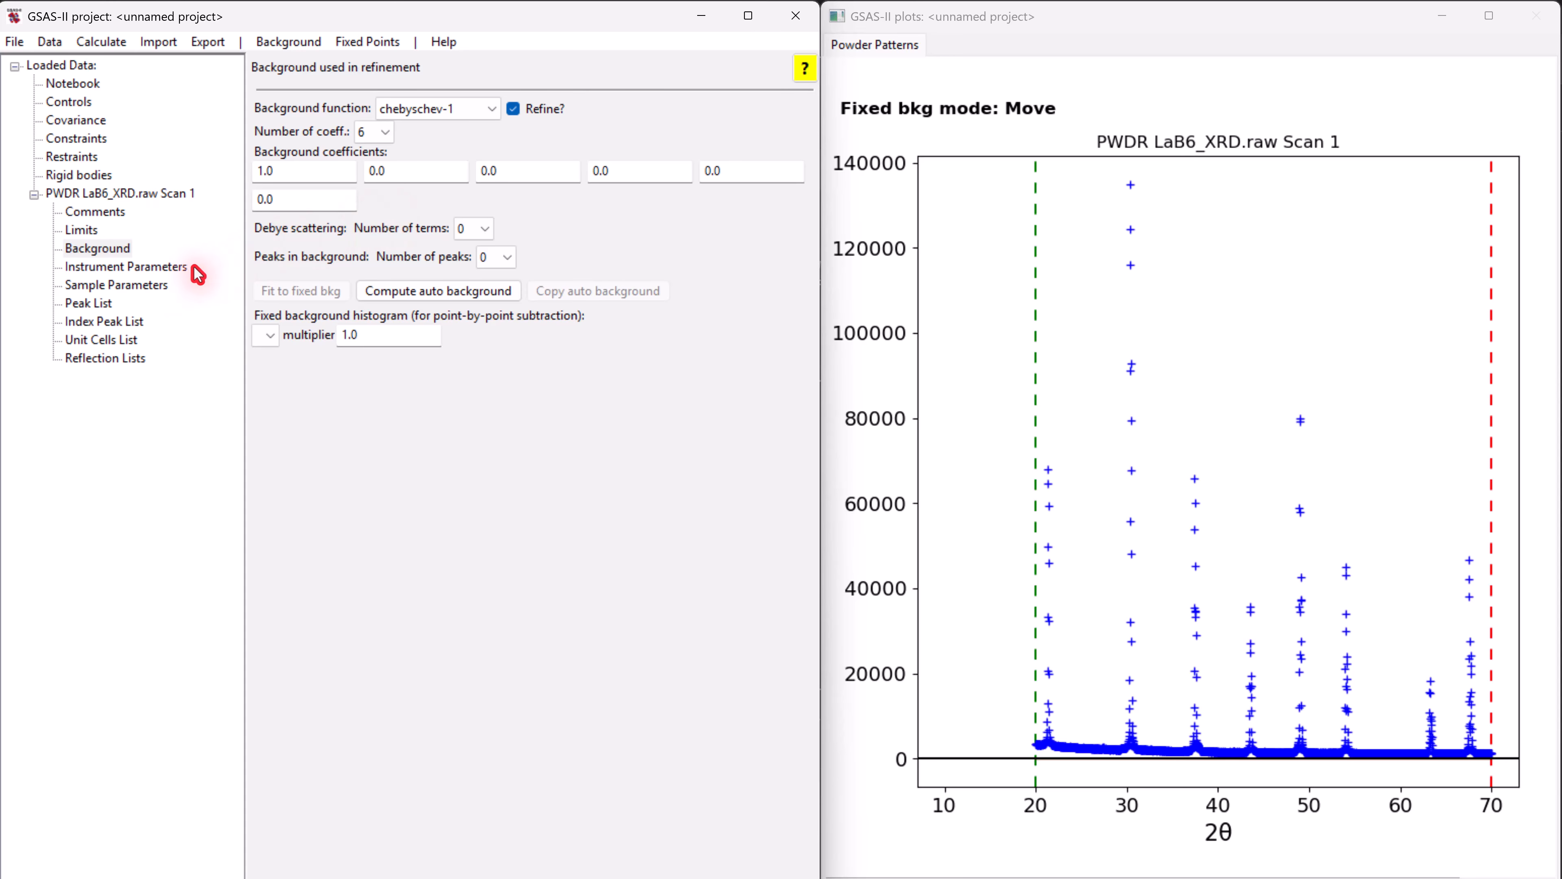
# - Set the source type in the histogram's instrument parameters to CuKa
pyautogui.click(100, 268)
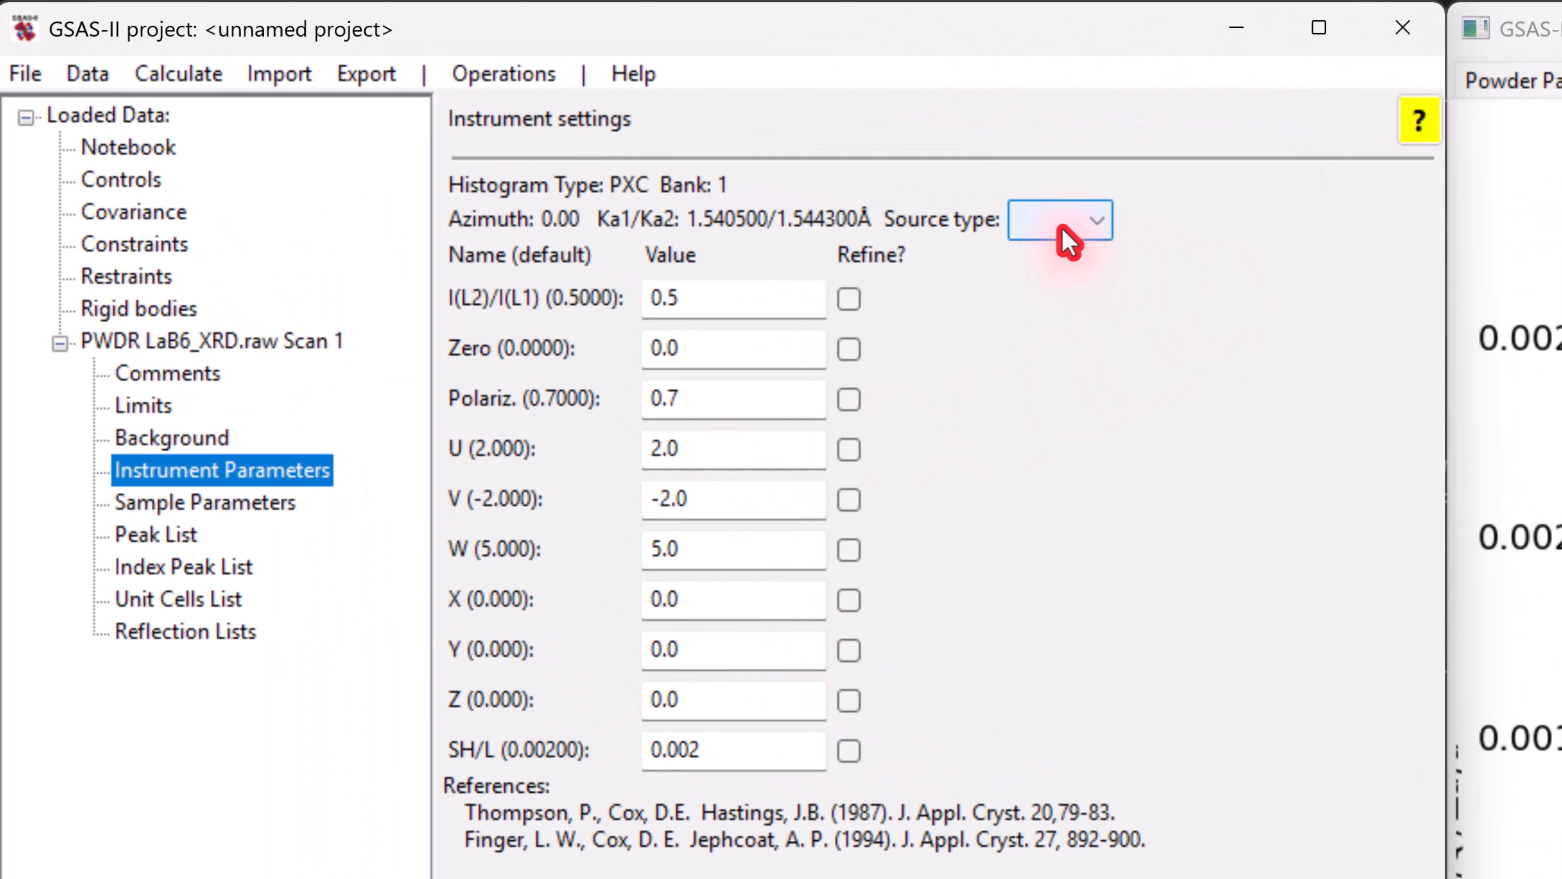
pyautogui.click(1068, 241)
pyautogui.click(1046, 254)
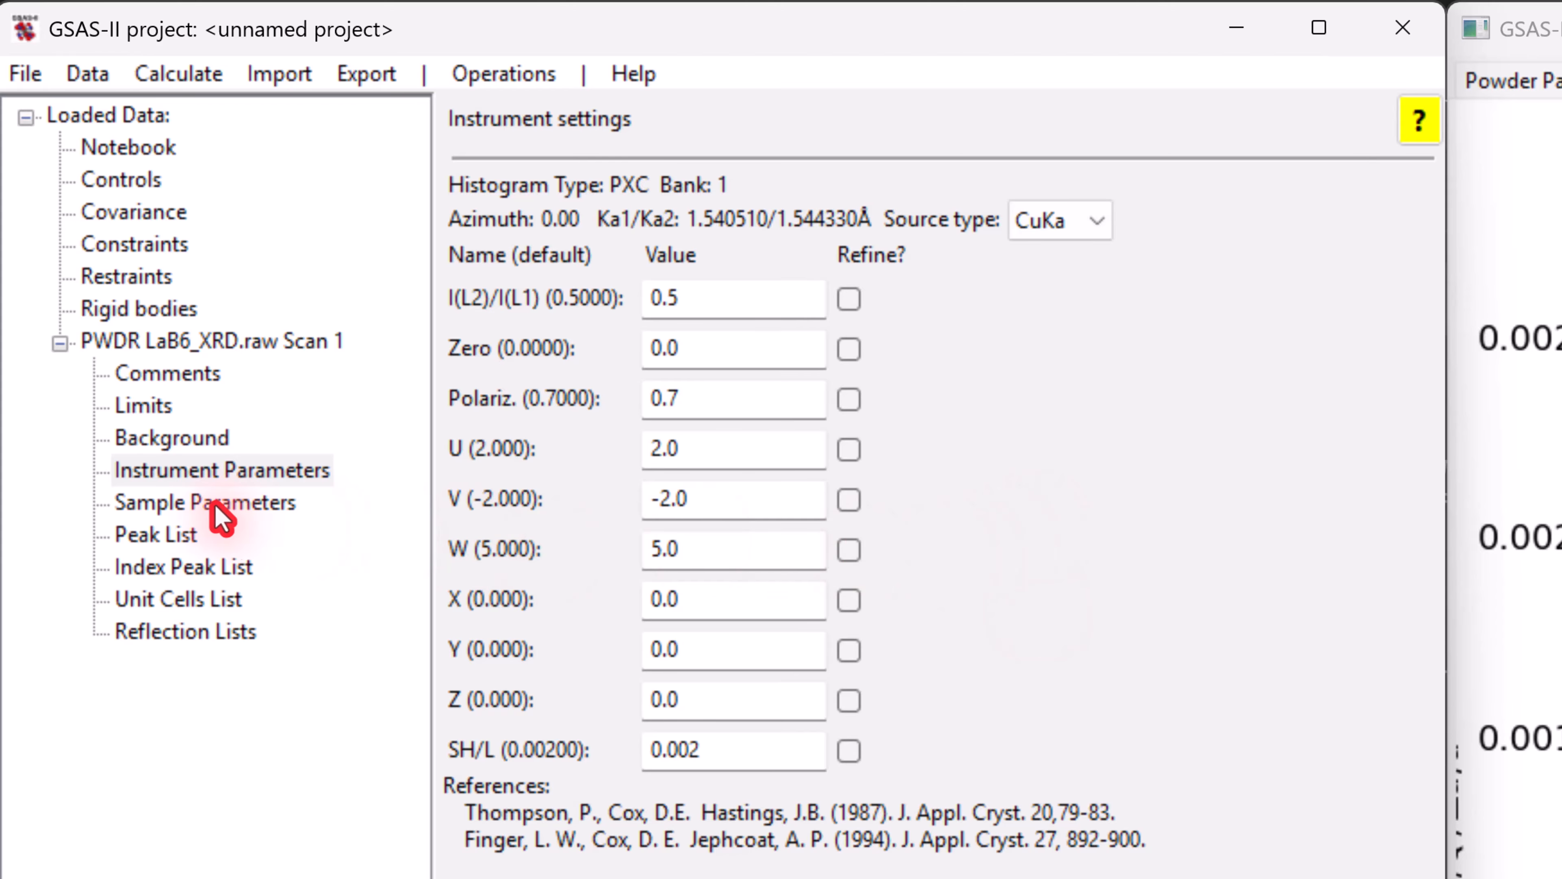
# - Choose Bragg-Brentano as the diffractometer type in the histogram's sample parameters
pyautogui.click(174, 506)
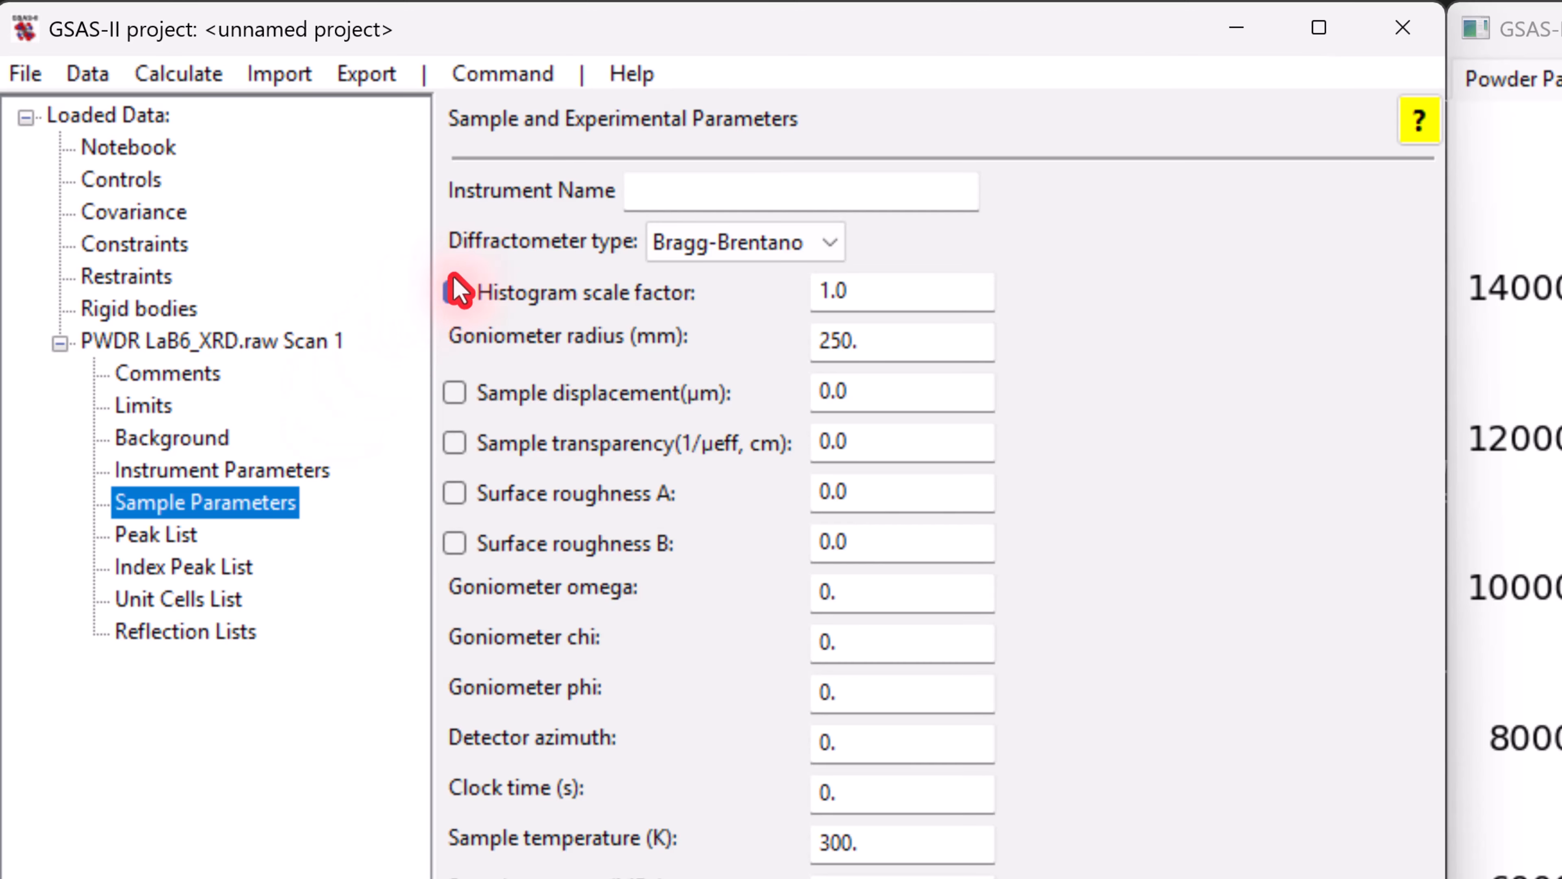
pyautogui.click(734, 249)
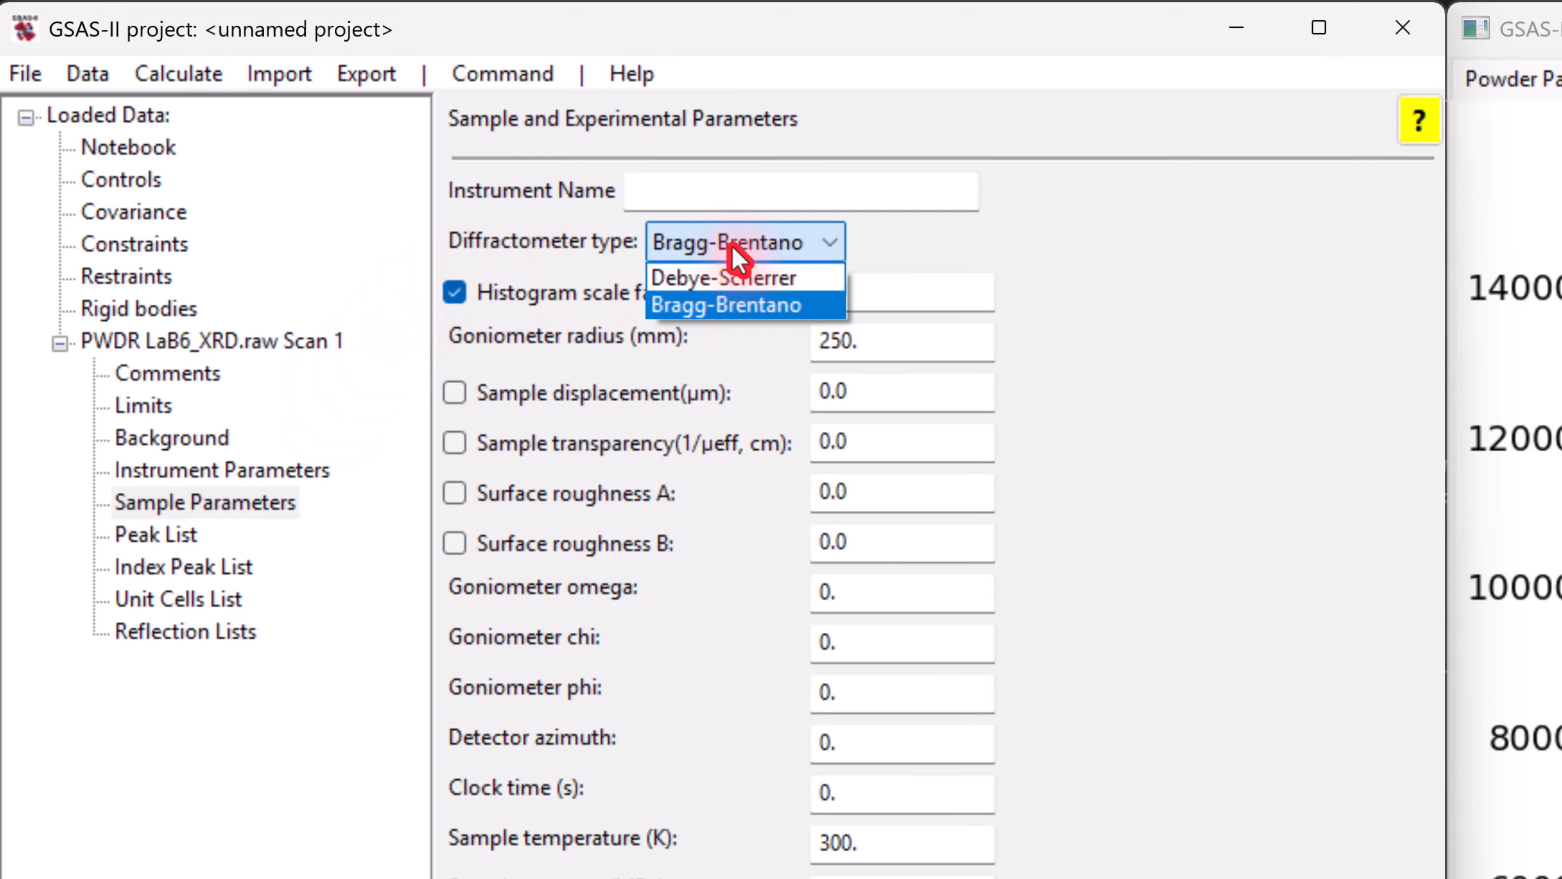
pyautogui.click(687, 307)
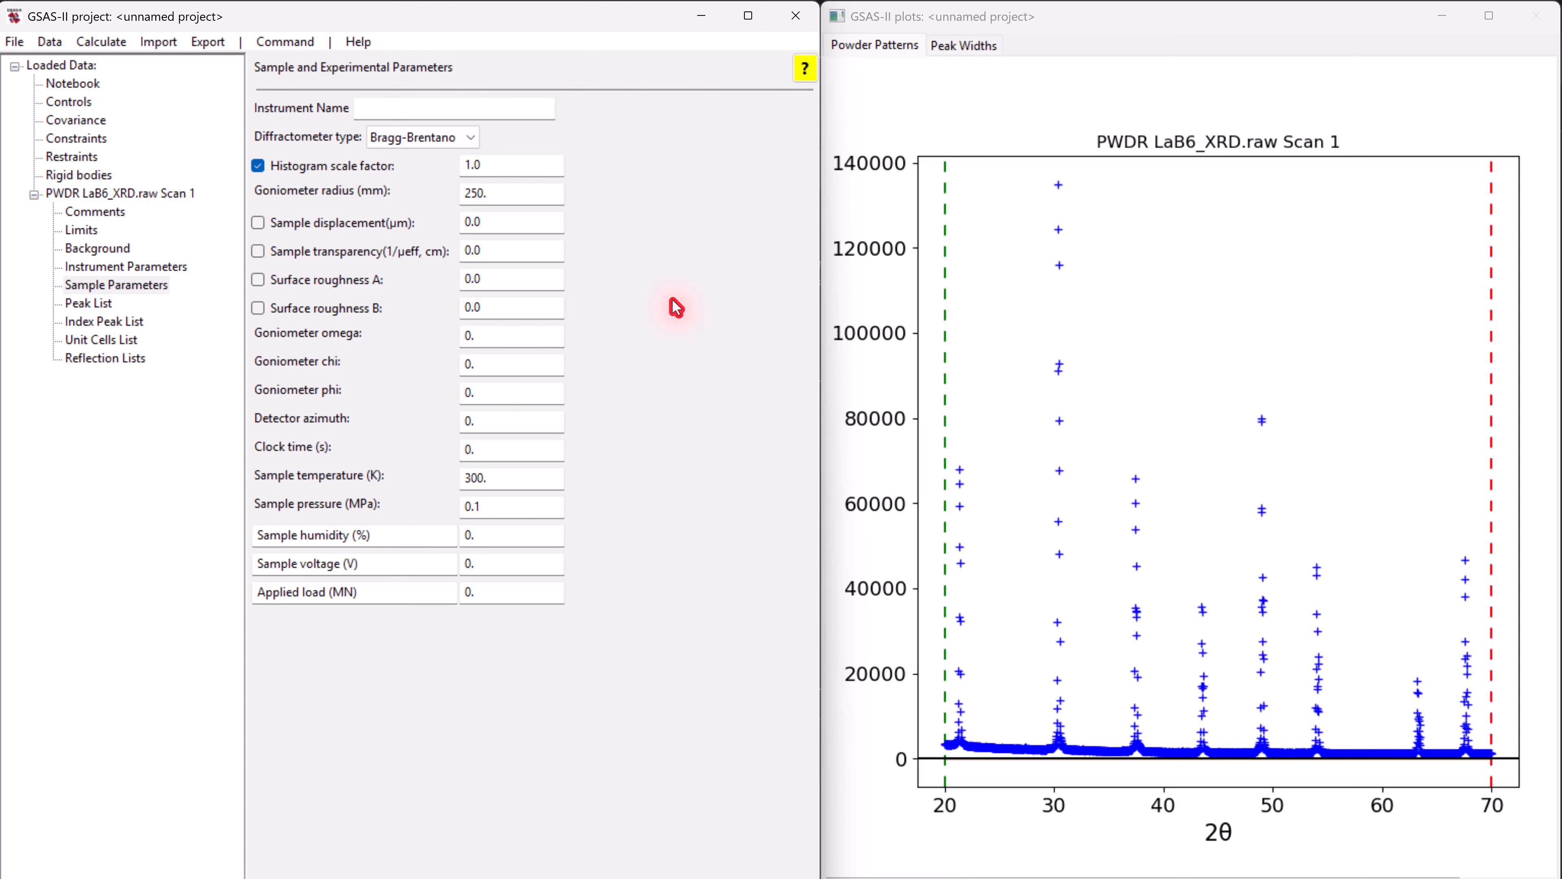
# - Run an automatic peak search on the LaB6 pattern to fill the empty peak list
pyautogui.press('Down')
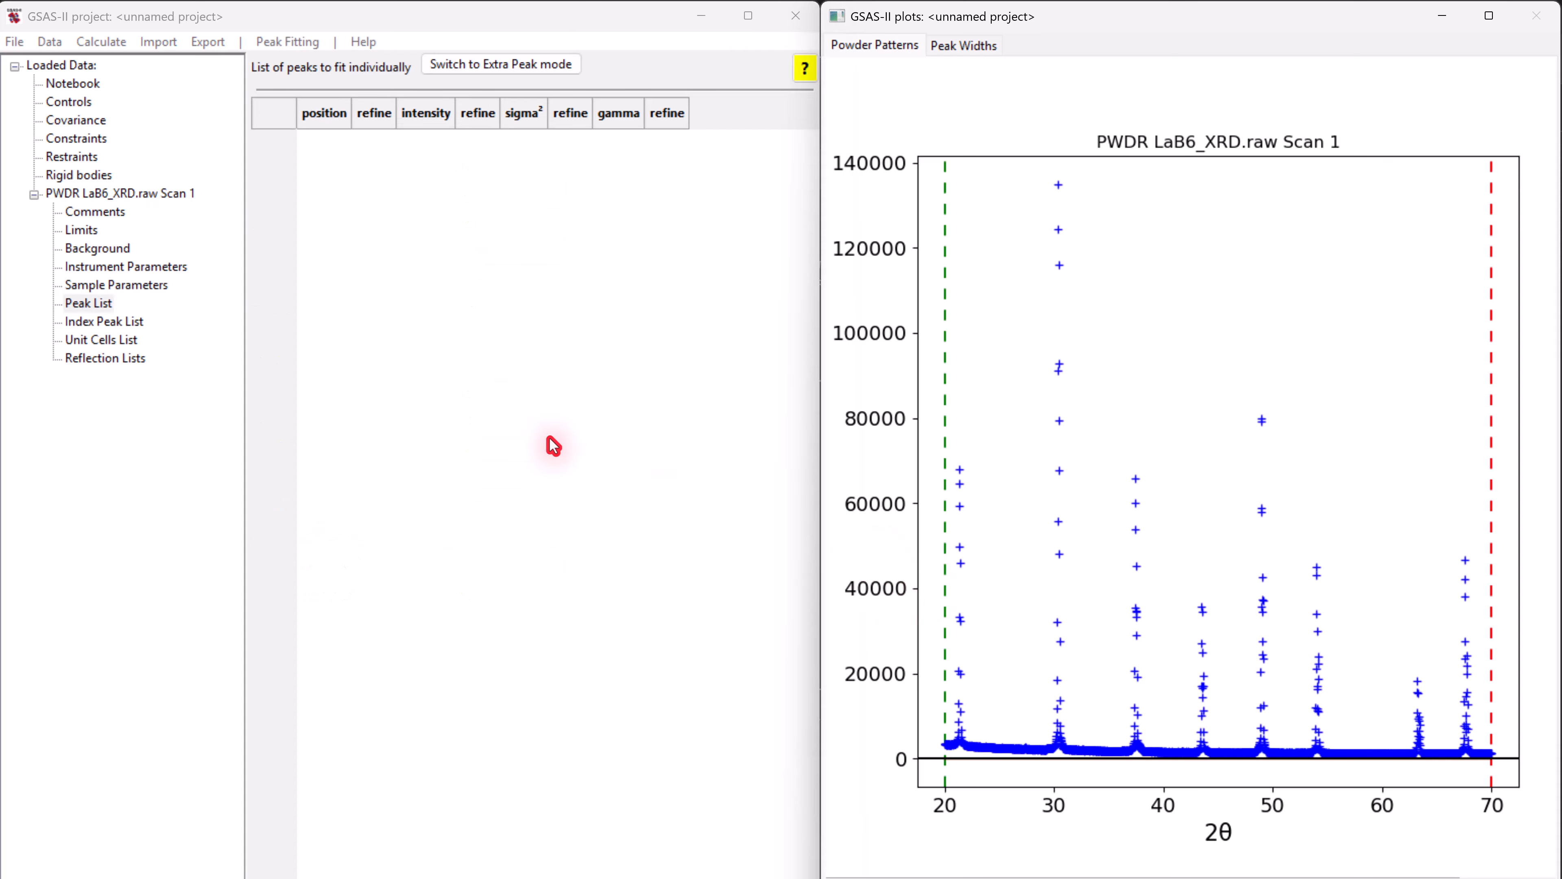
pyautogui.click(419, 201)
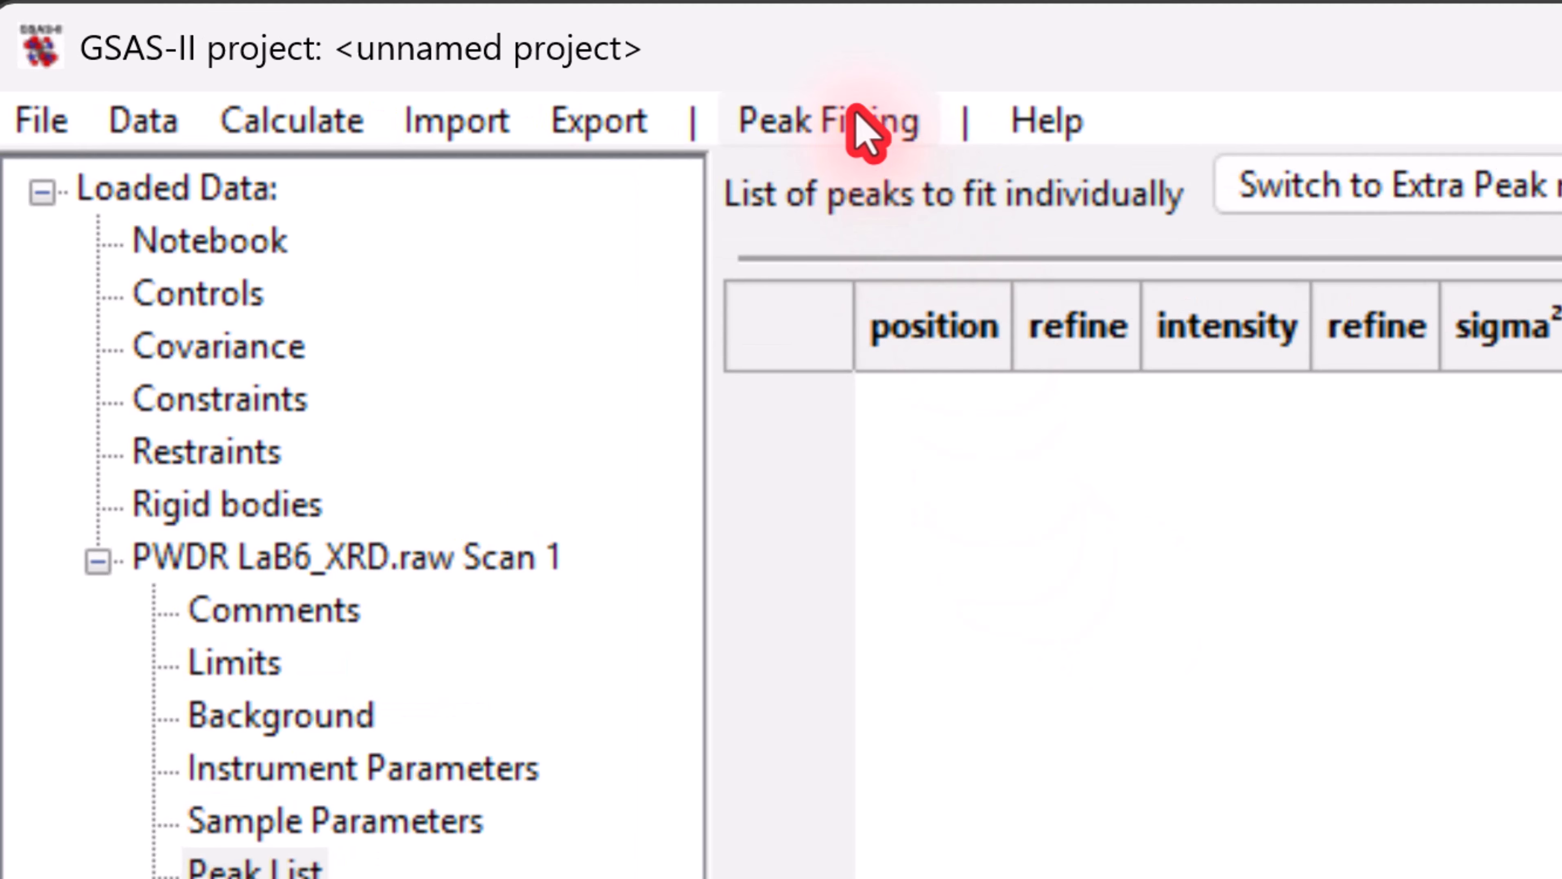
pyautogui.click(292, 40)
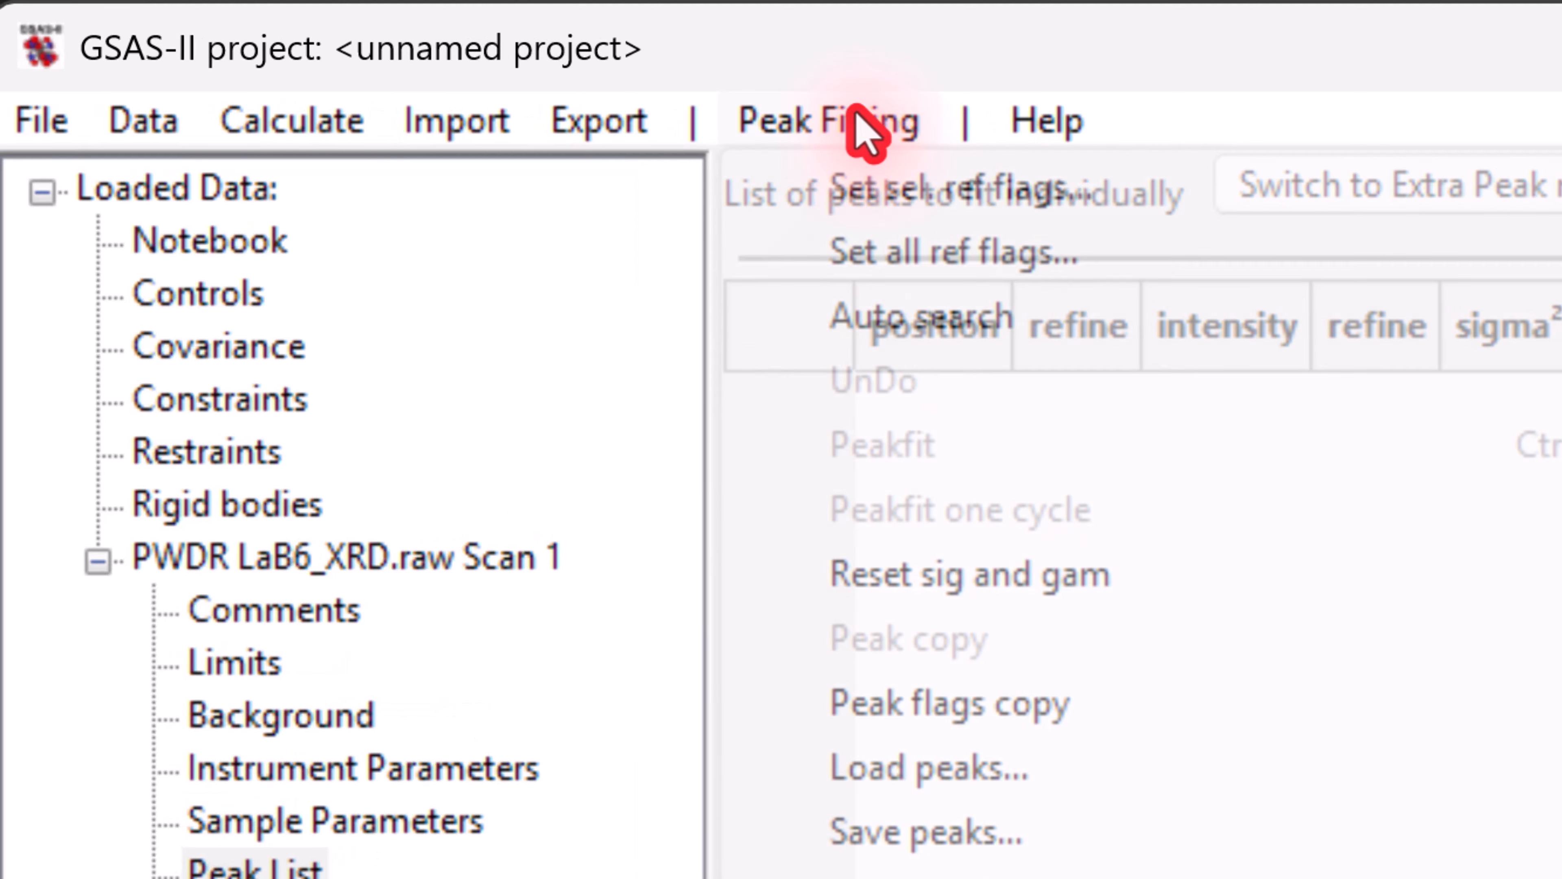
pyautogui.click(882, 316)
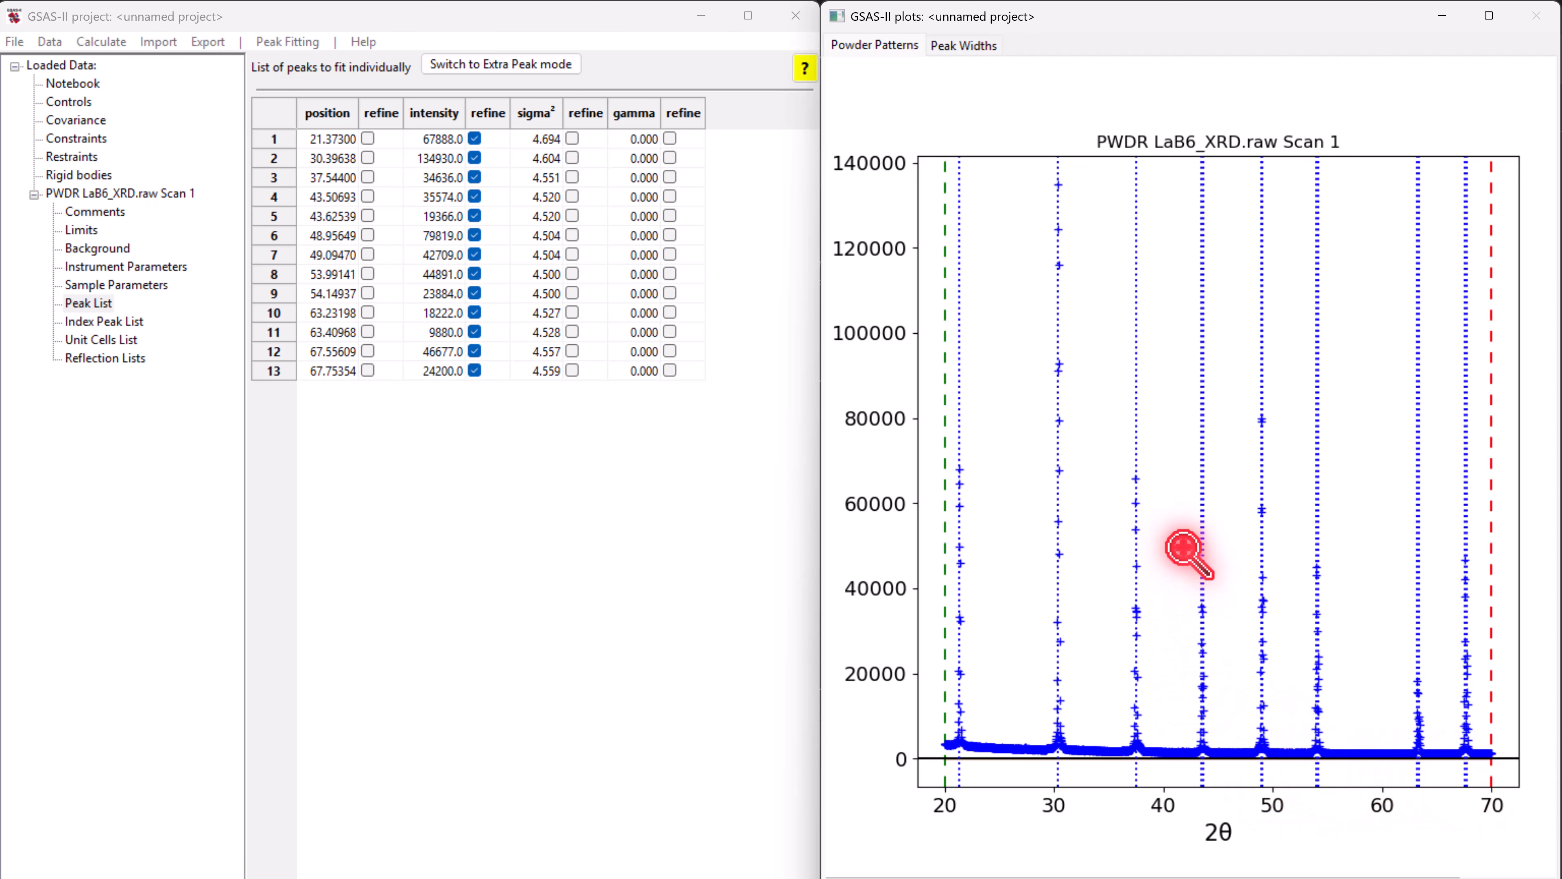
# - Inspect the split peak near 43.5° and delete the secondary peaks at 43.63, 49.09, 54.15, 63.41 and 67.75 from the peak list
pyautogui.moveTo(1187, 547); pyautogui.dragTo(1221, 772)
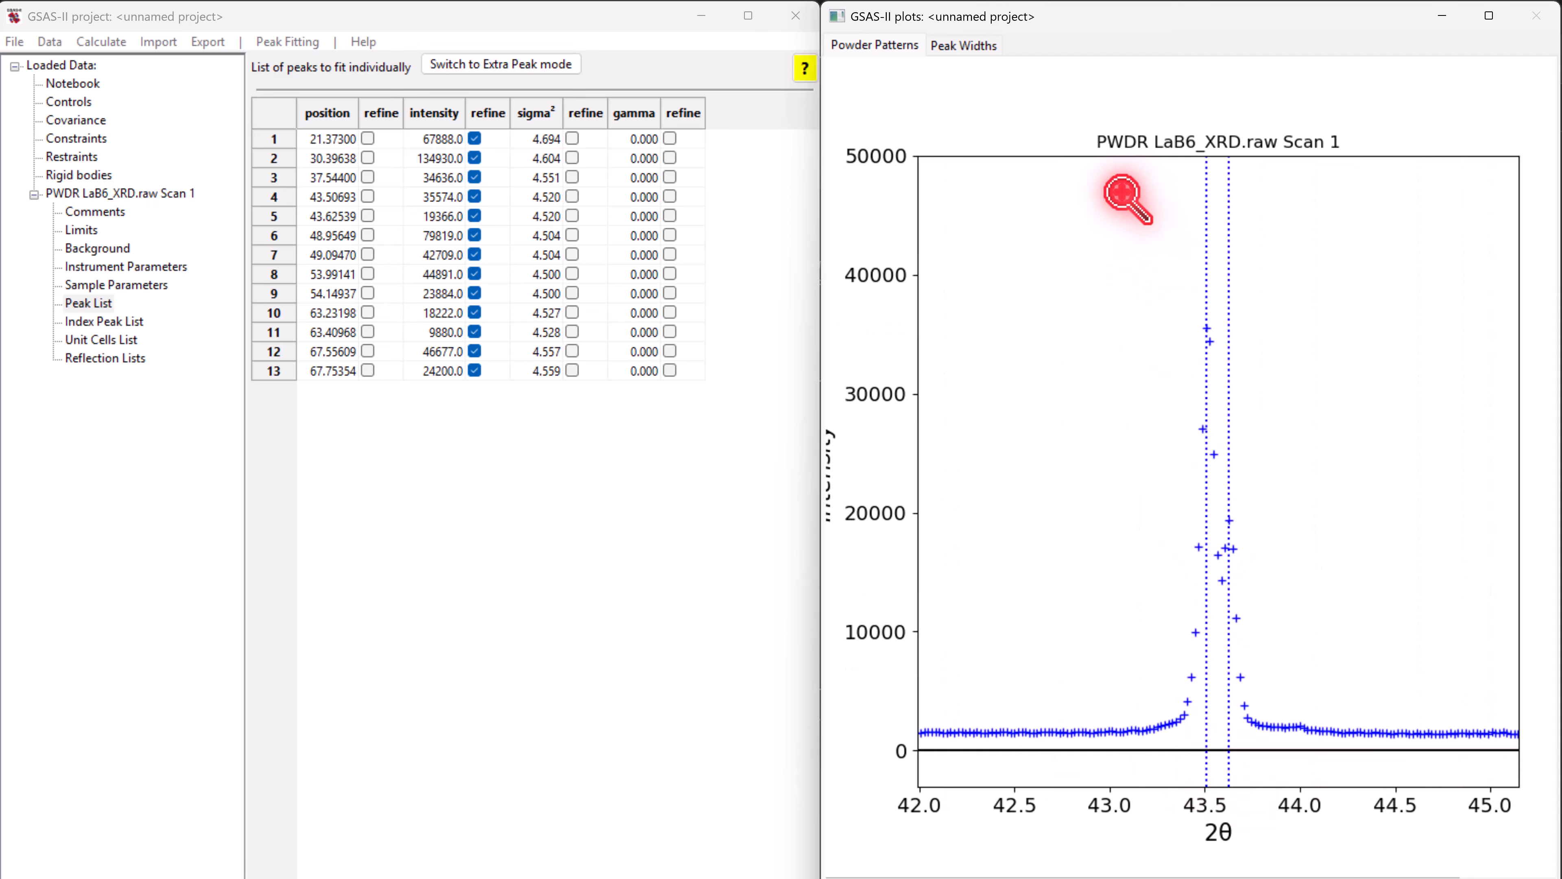
pyautogui.moveTo(1103, 190); pyautogui.dragTo(1326, 773)
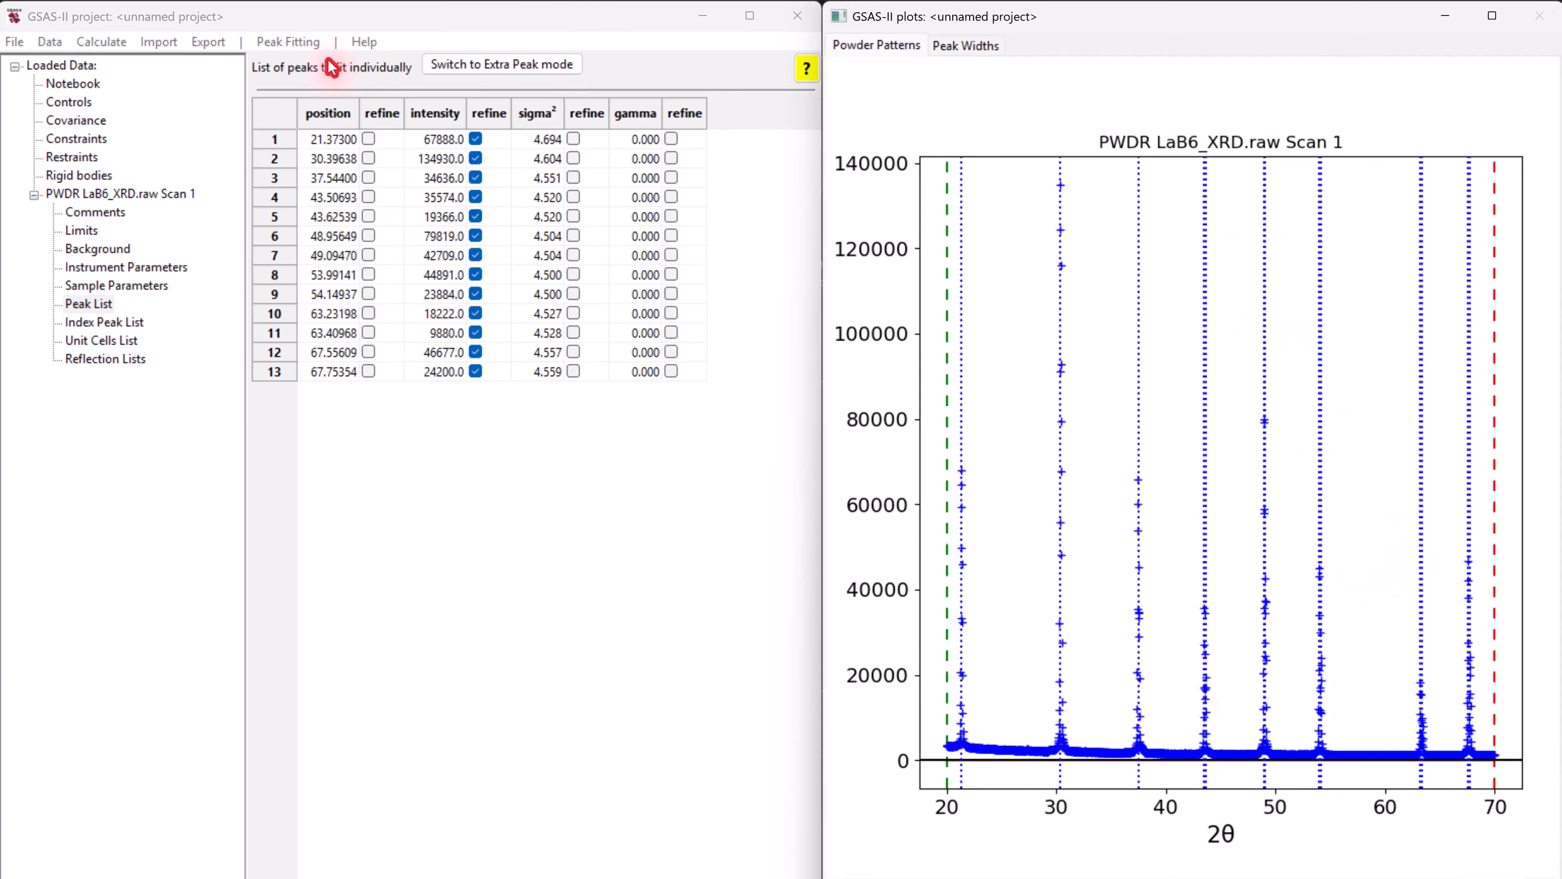
pyautogui.click(287, 42)
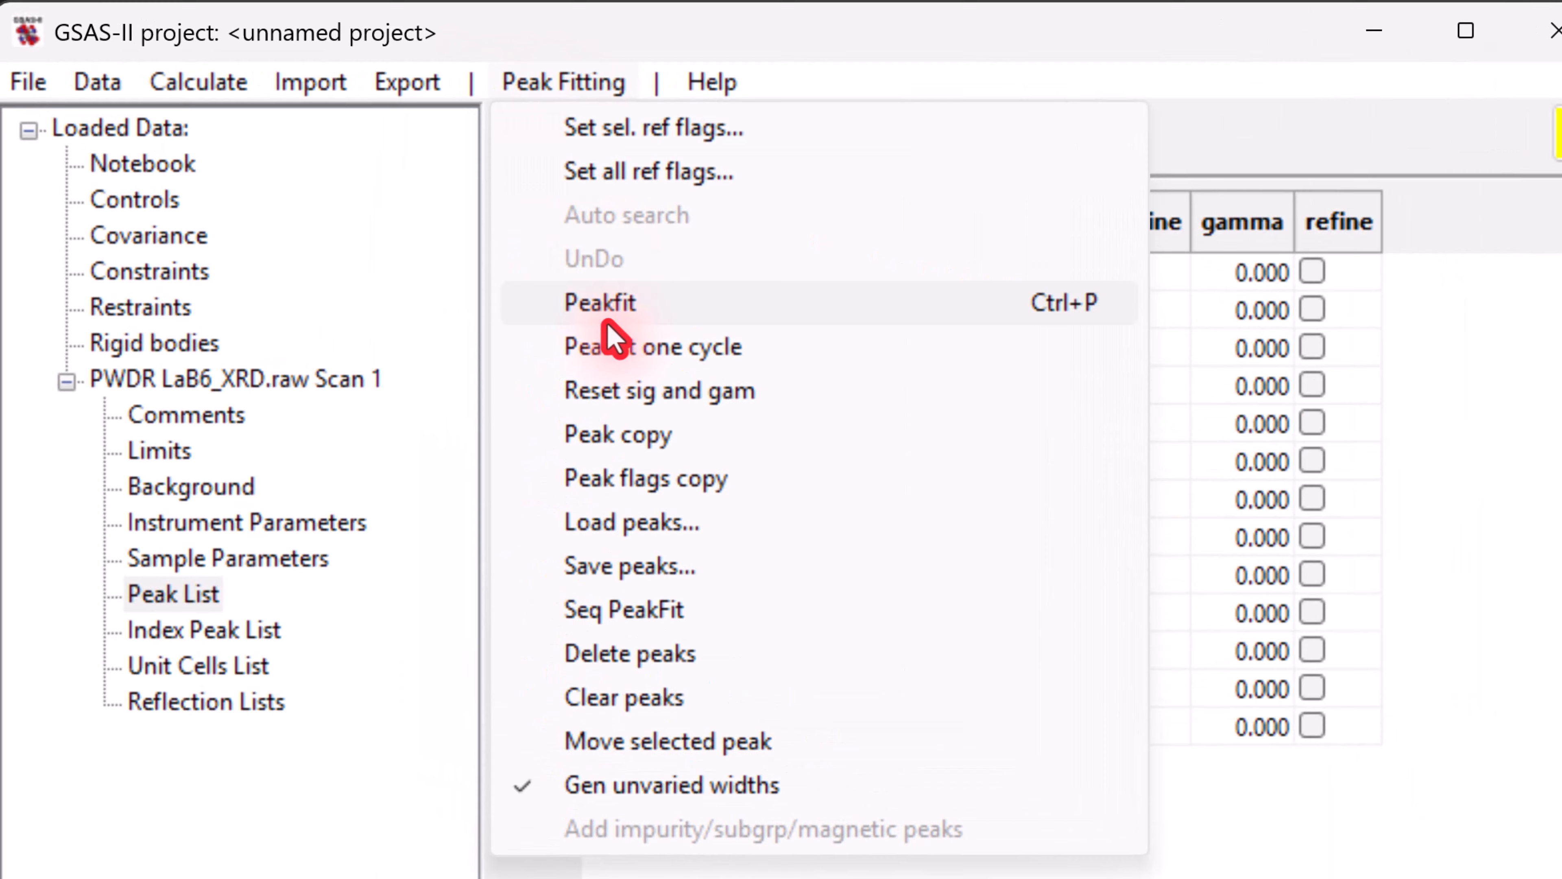
pyautogui.click(612, 652)
pyautogui.moveTo(683, 493); pyautogui.dragTo(778, 400)
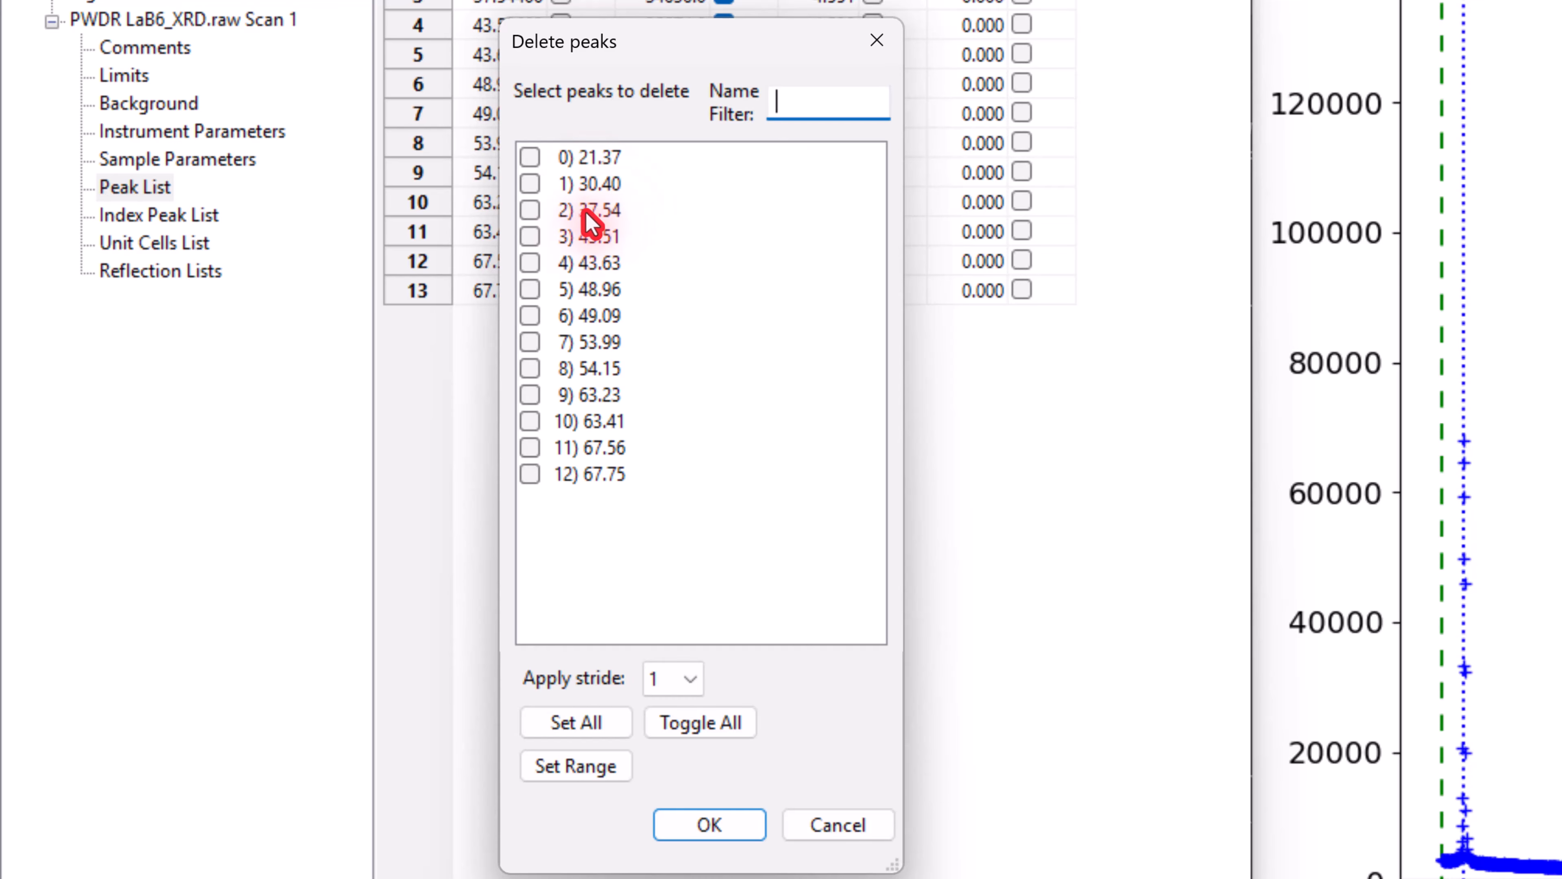
pyautogui.click(530, 263)
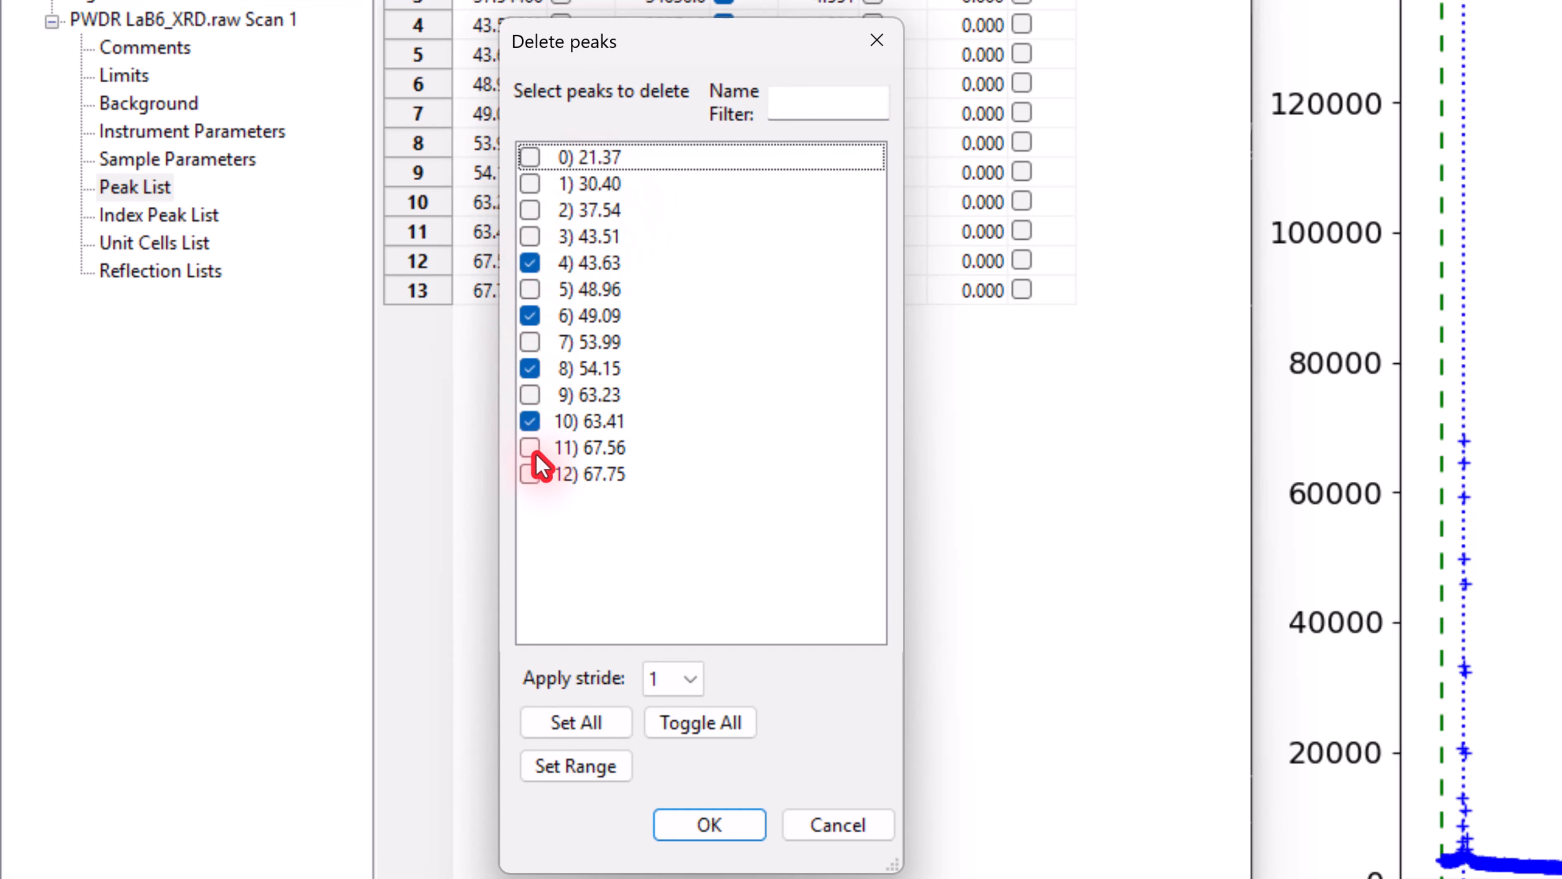
pyautogui.click(530, 474)
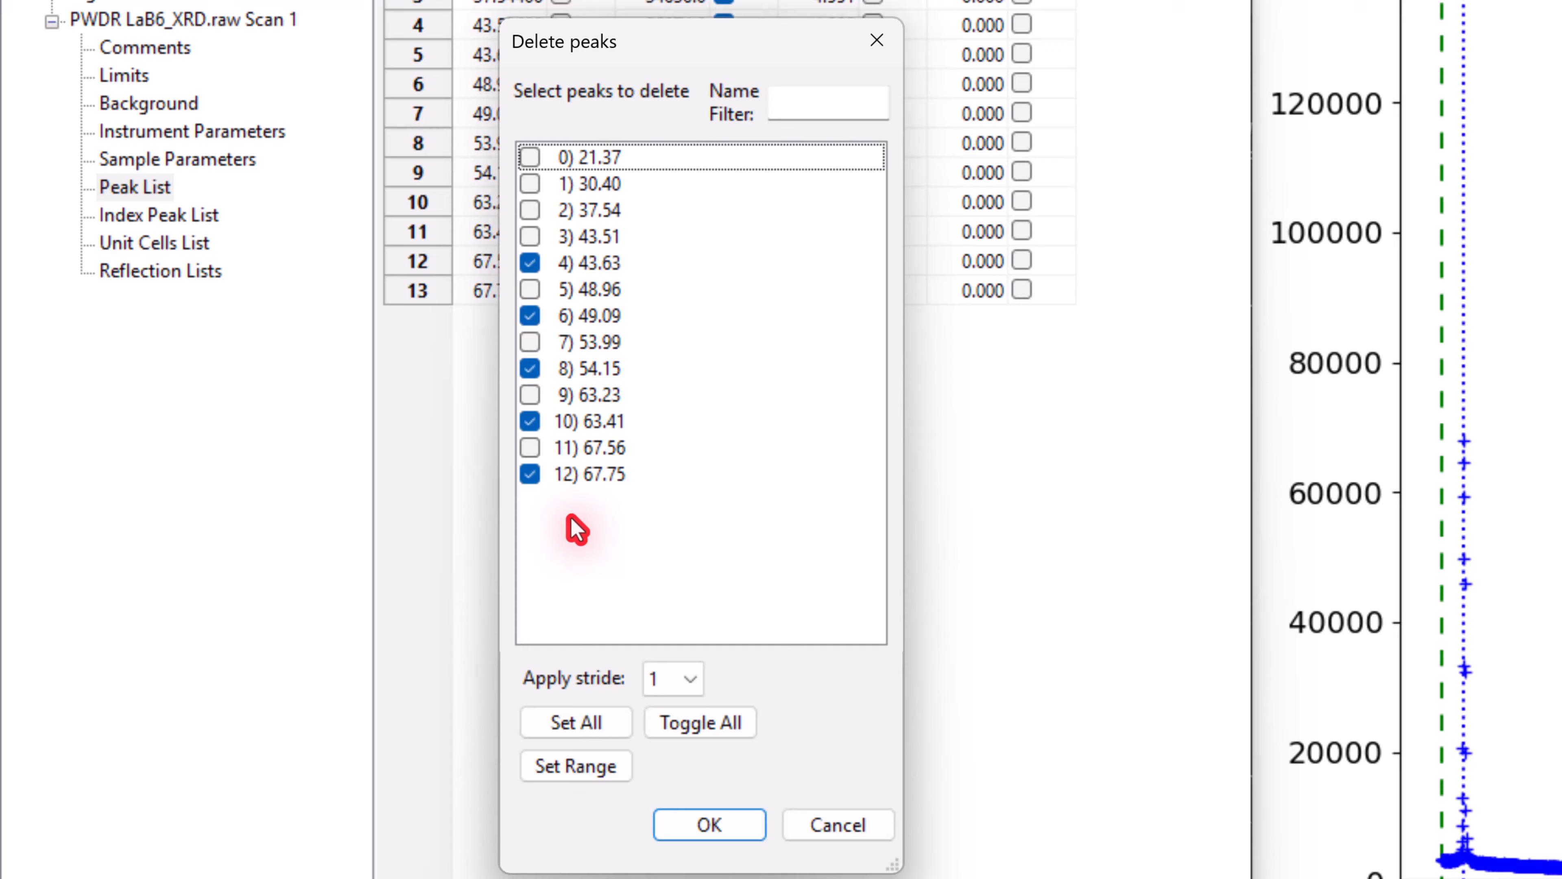
pyautogui.click(690, 831)
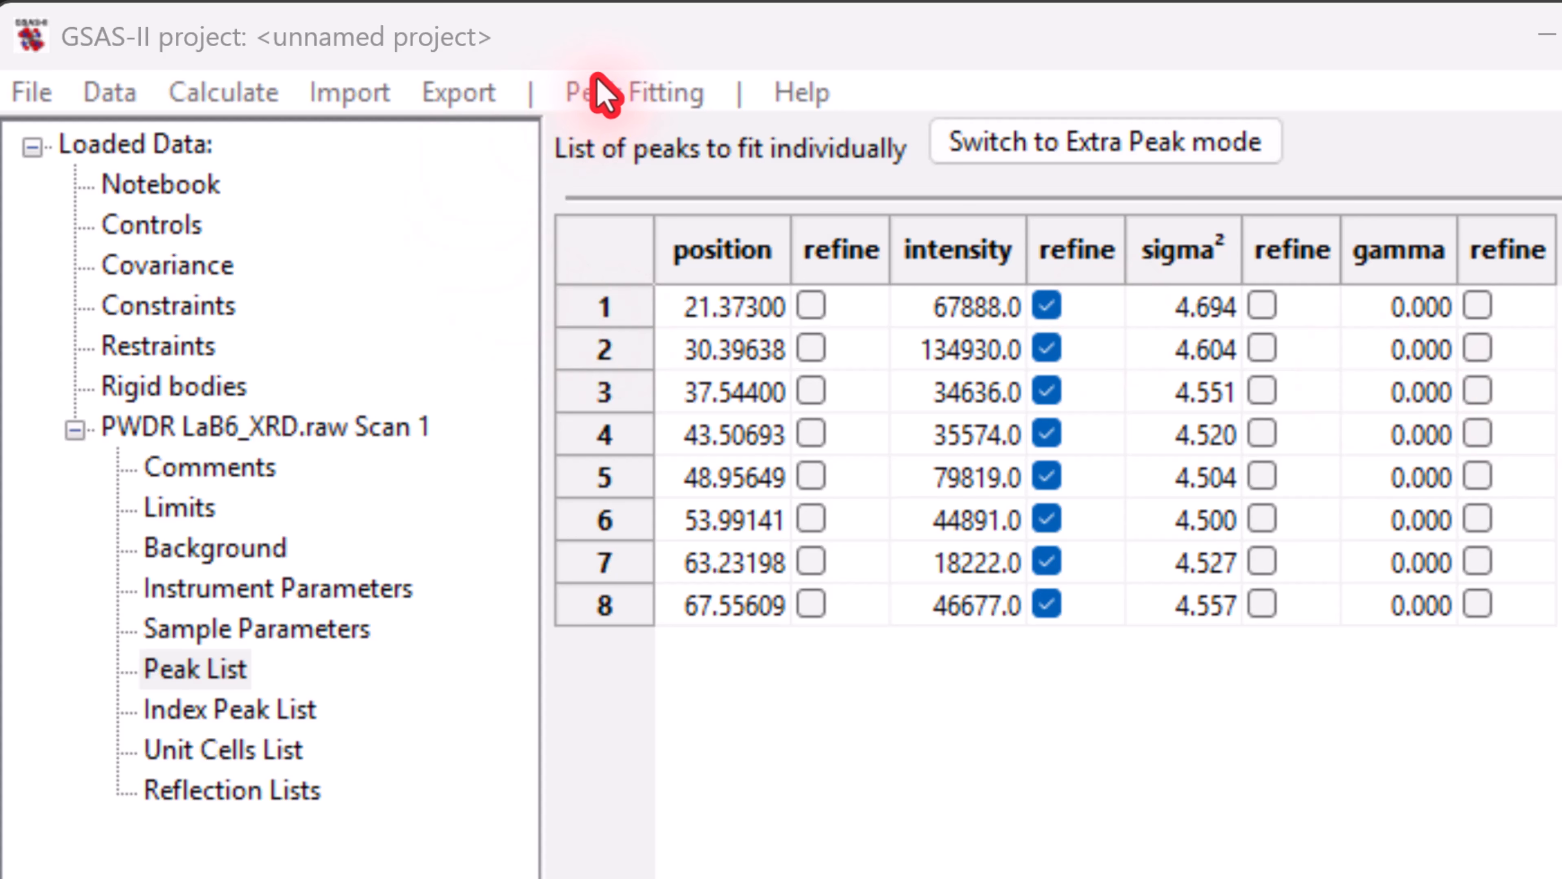
# - Run Peakfit on the peak intensities, save the project as LaB6_reference, and repeat the fit
pyautogui.click(640, 96)
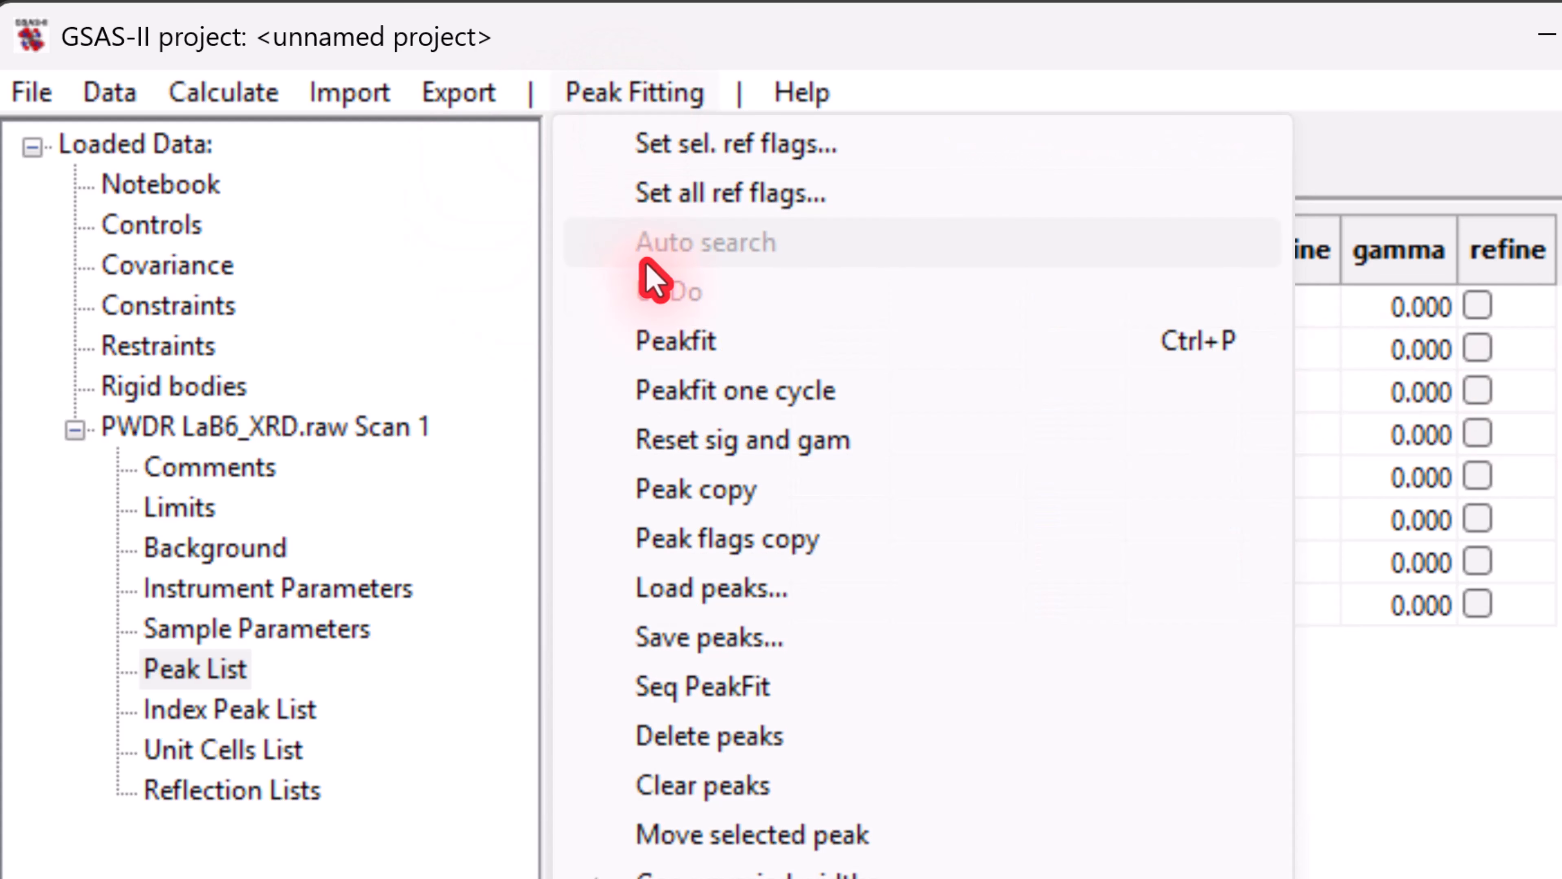
pyautogui.click(650, 344)
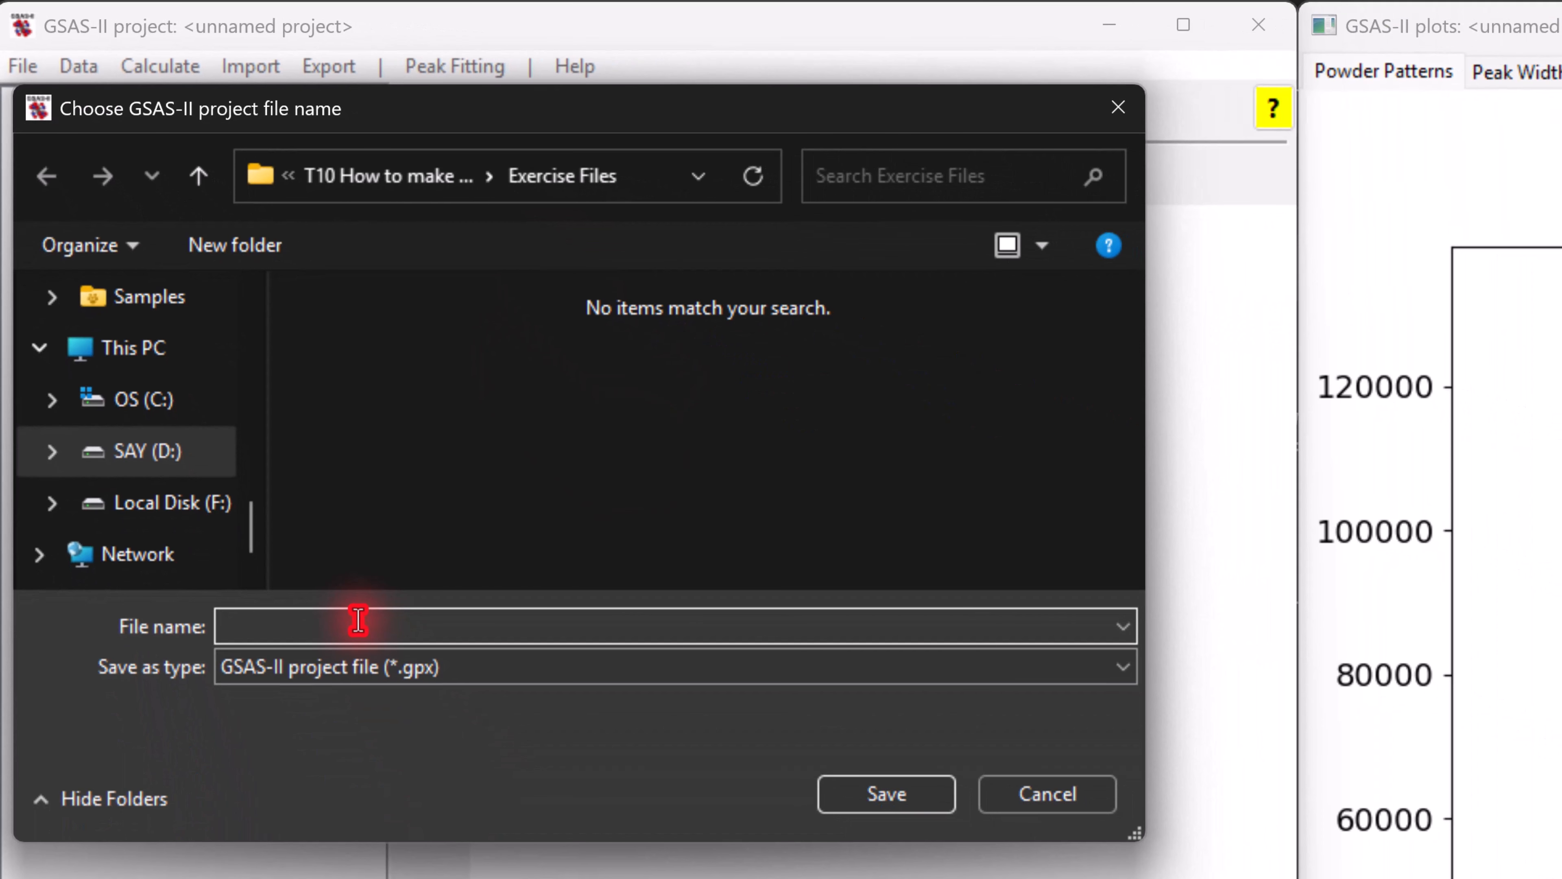
pyautogui.write('LaB')
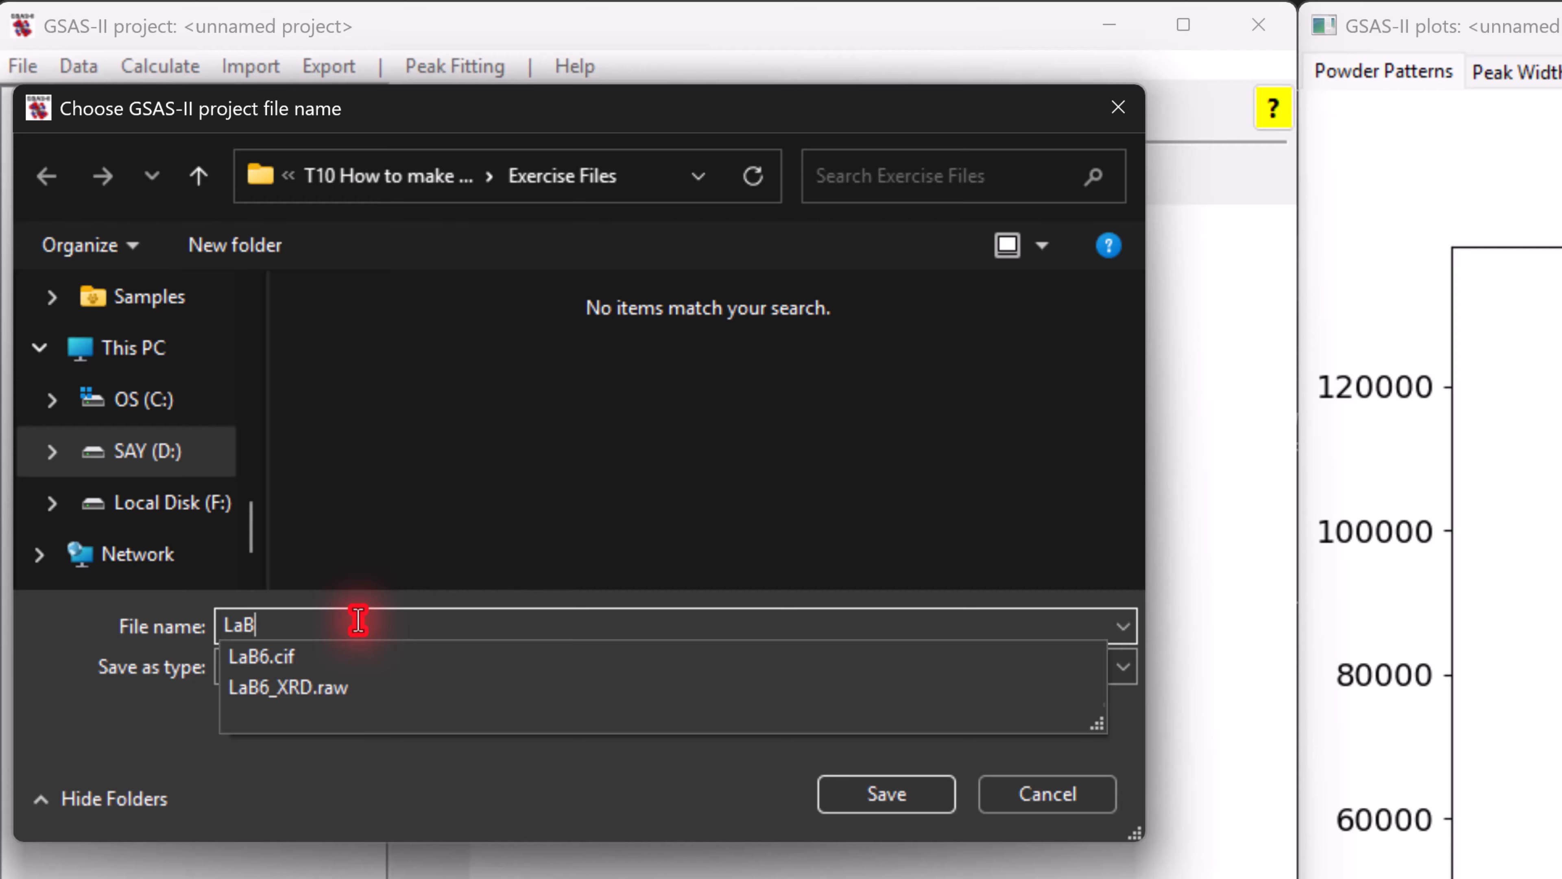
pyautogui.write('6_reference')
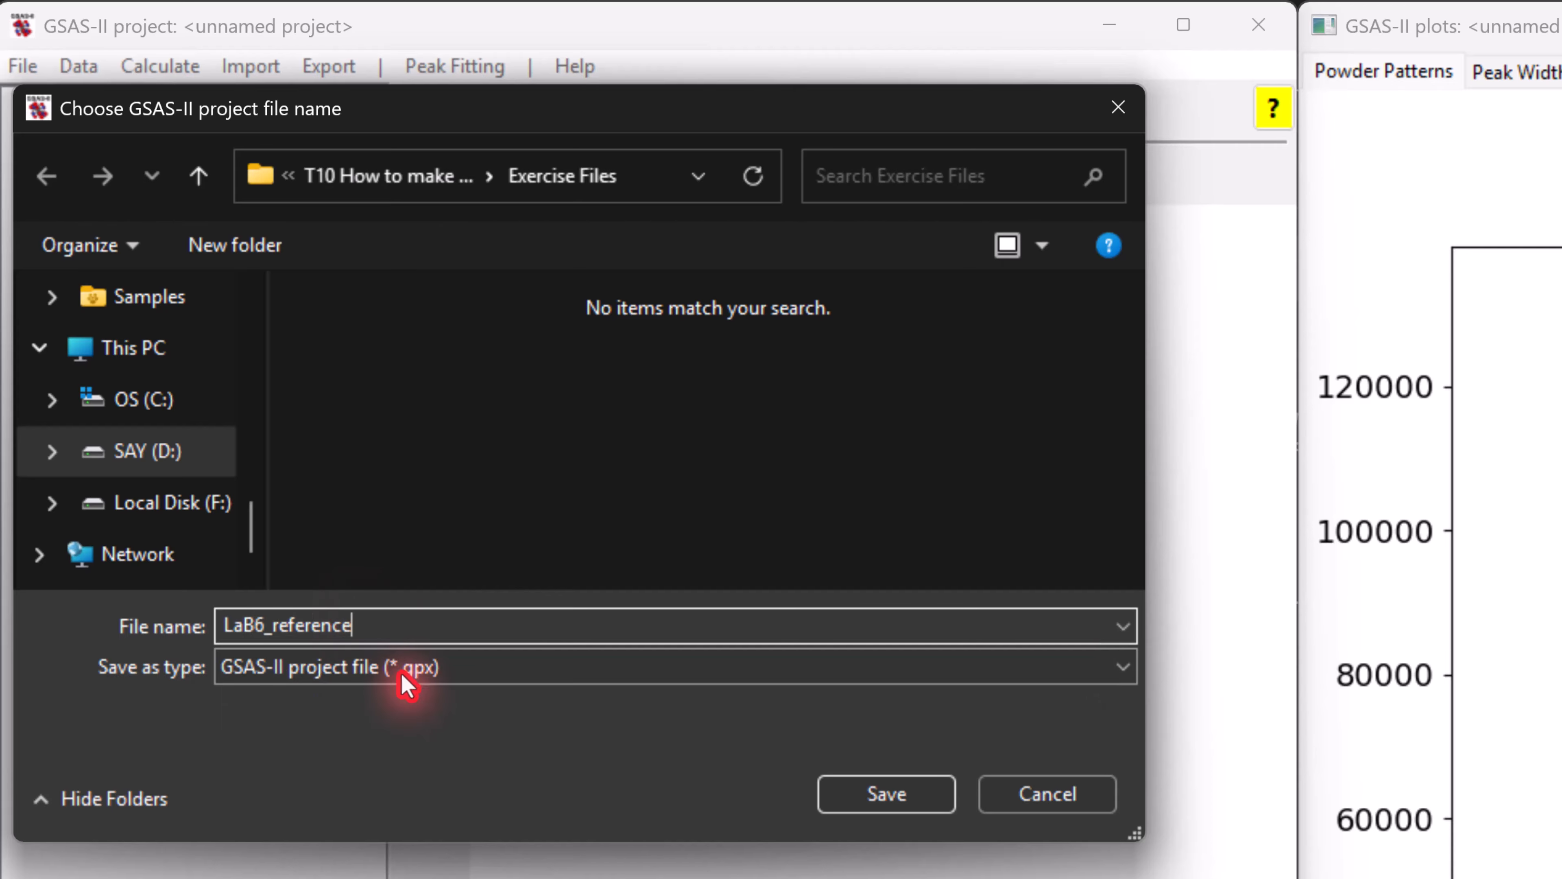
pyautogui.click(874, 795)
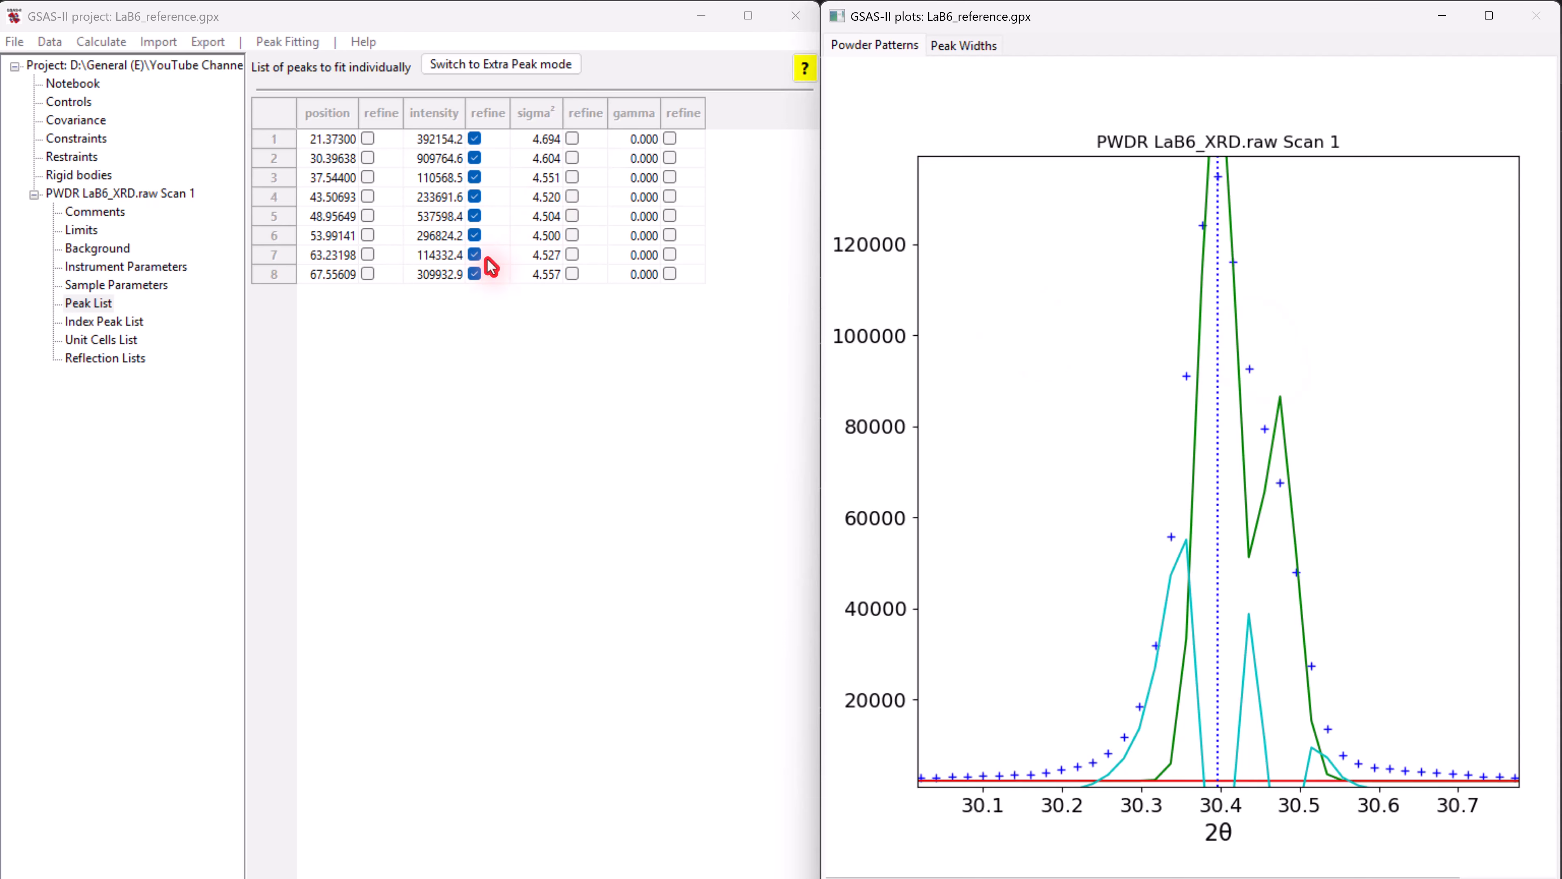
pyautogui.click(278, 41)
pyautogui.click(297, 155)
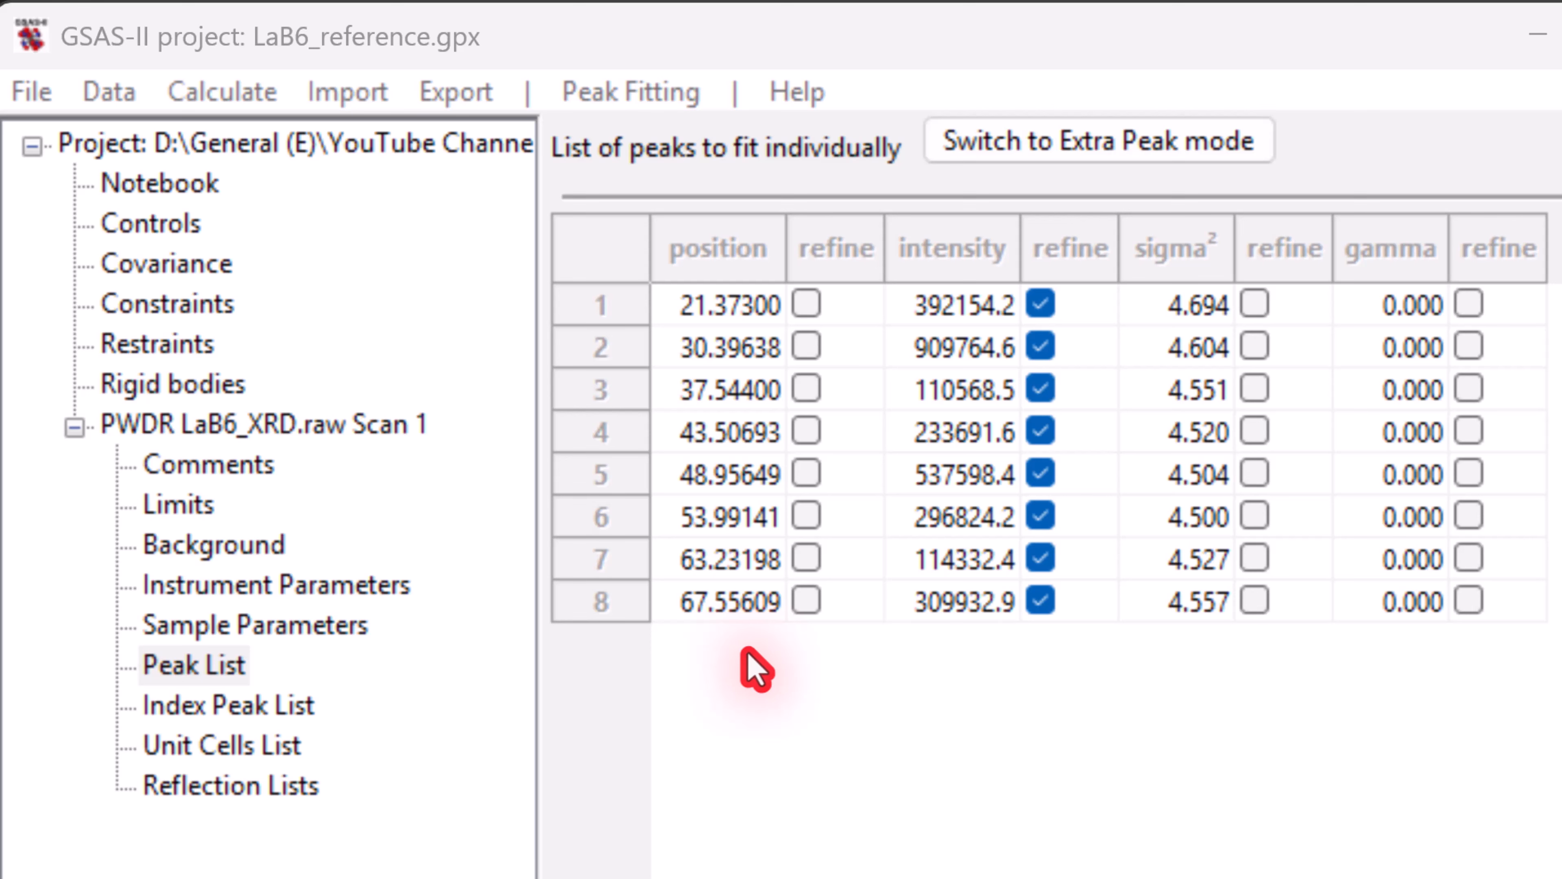
# - Set position refinement to vary all for the eight peaks and run Peakfit
pyautogui.doubleClick(838, 262)
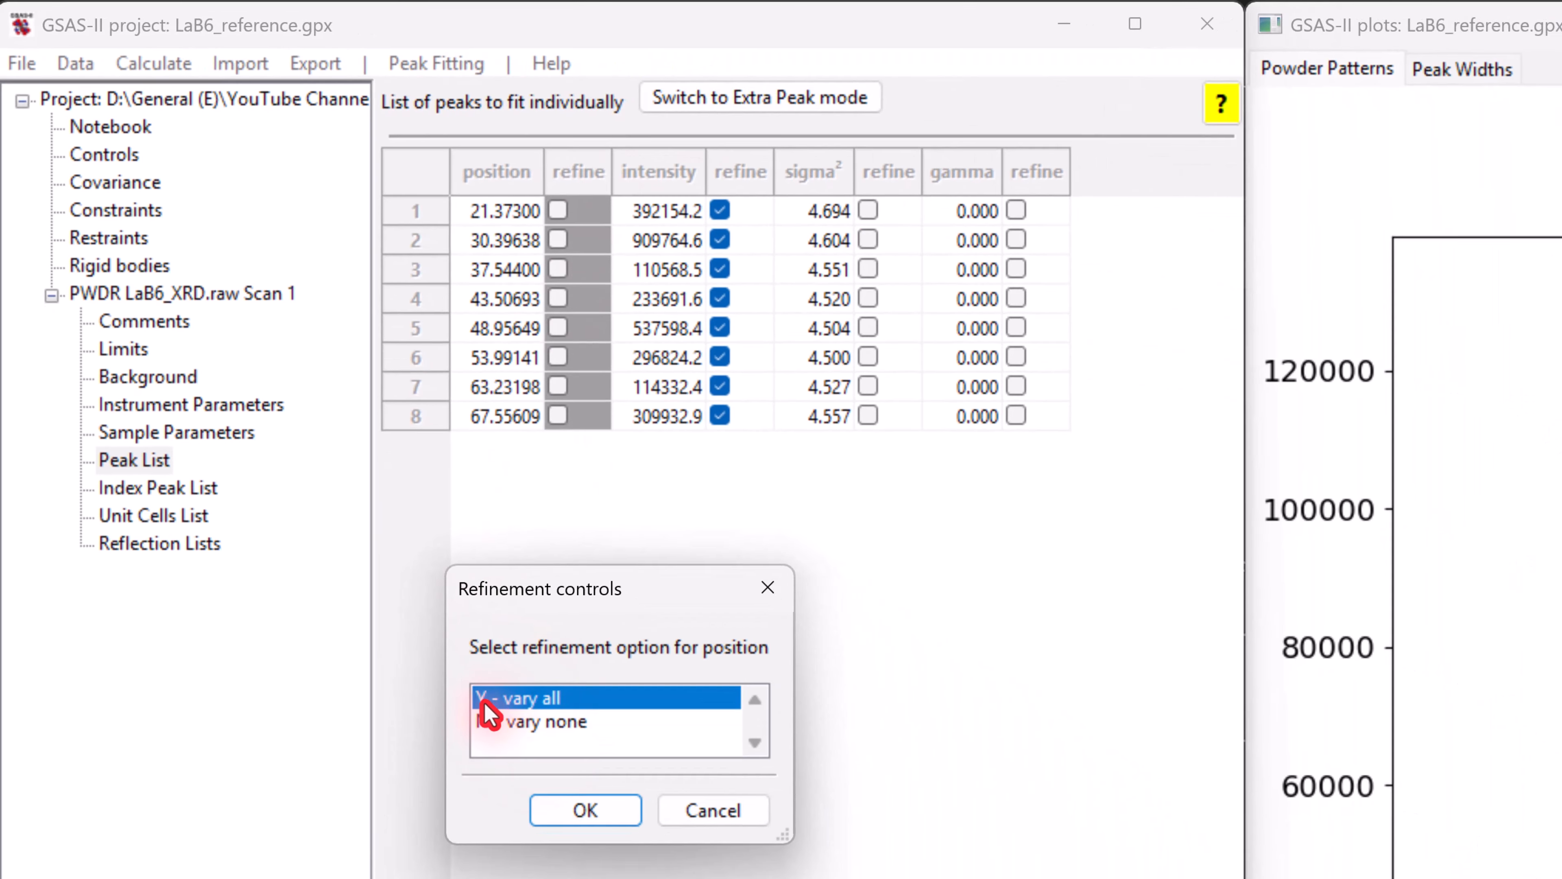
pyautogui.click(552, 811)
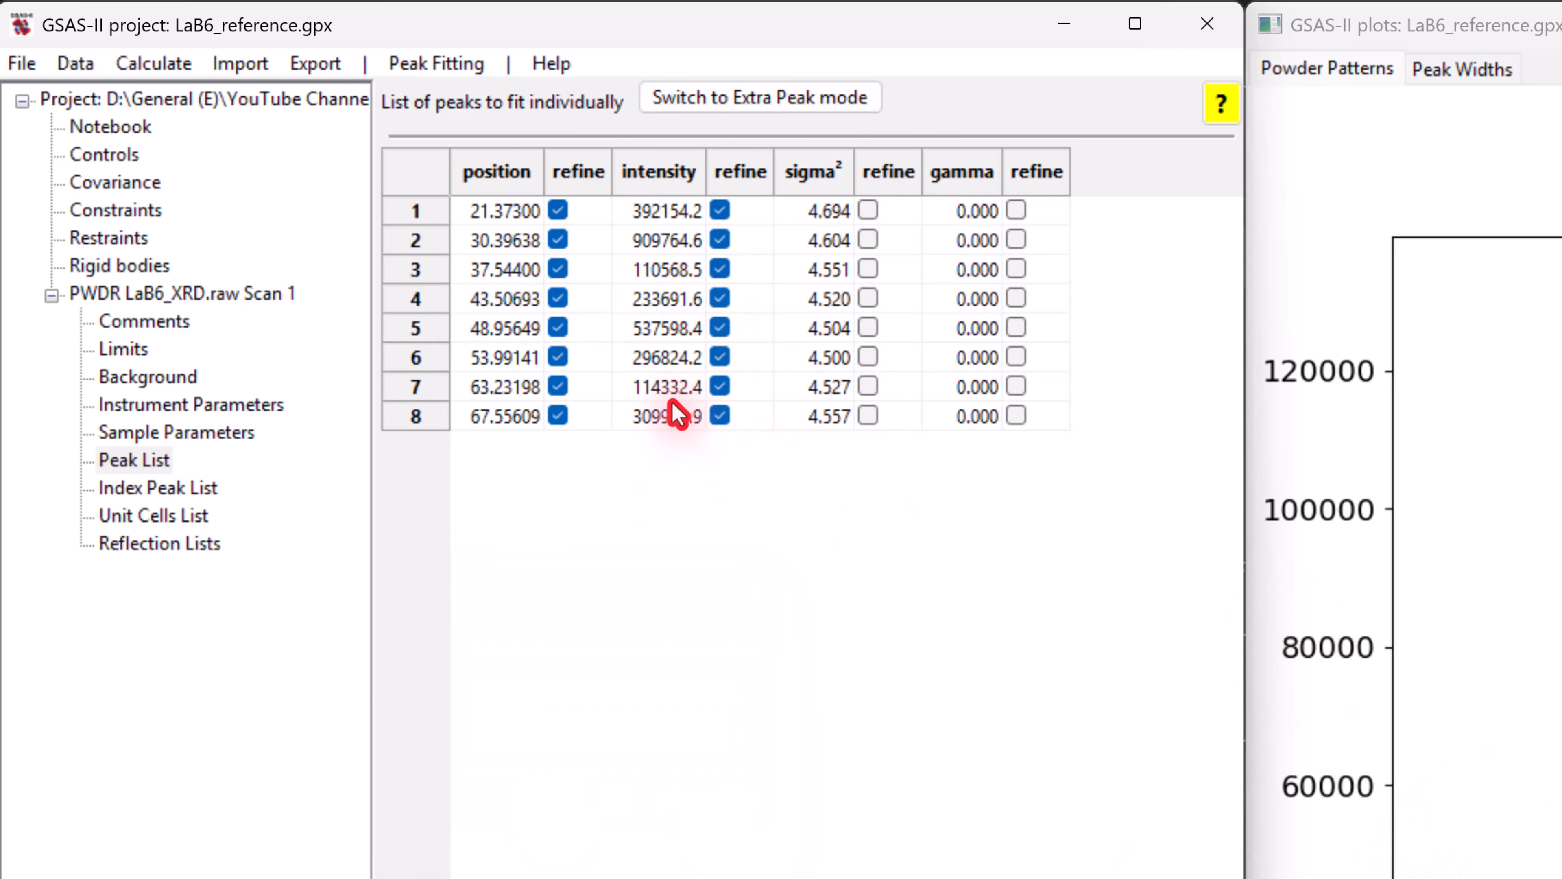
pyautogui.click(438, 64)
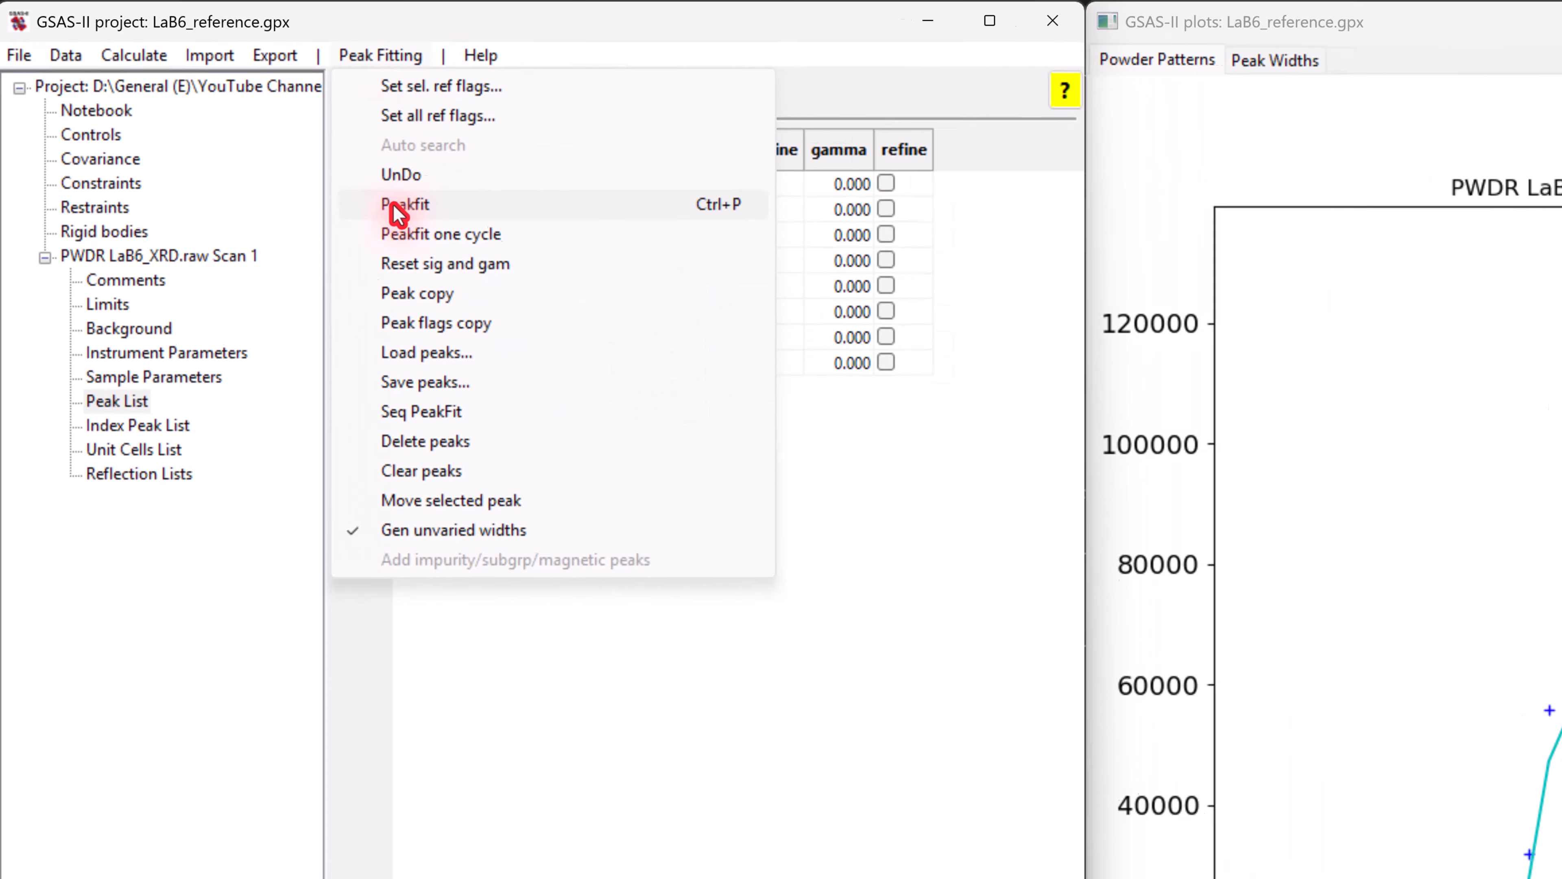
pyautogui.click(455, 235)
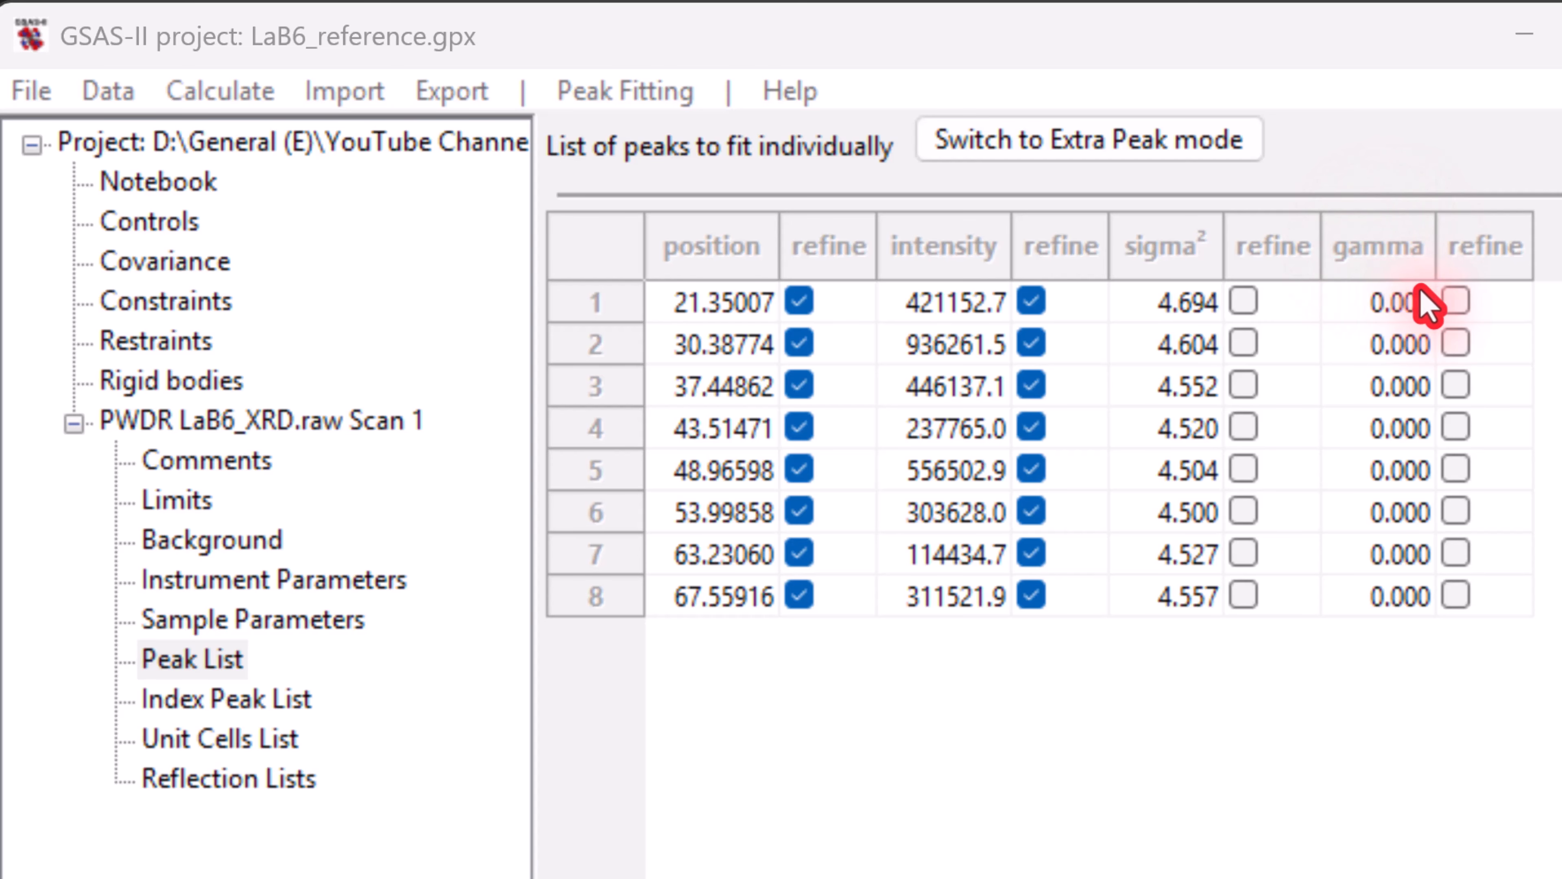
# - Set sigma² refinement to vary all for the eight peaks and run Peakfit
pyautogui.click(1272, 252)
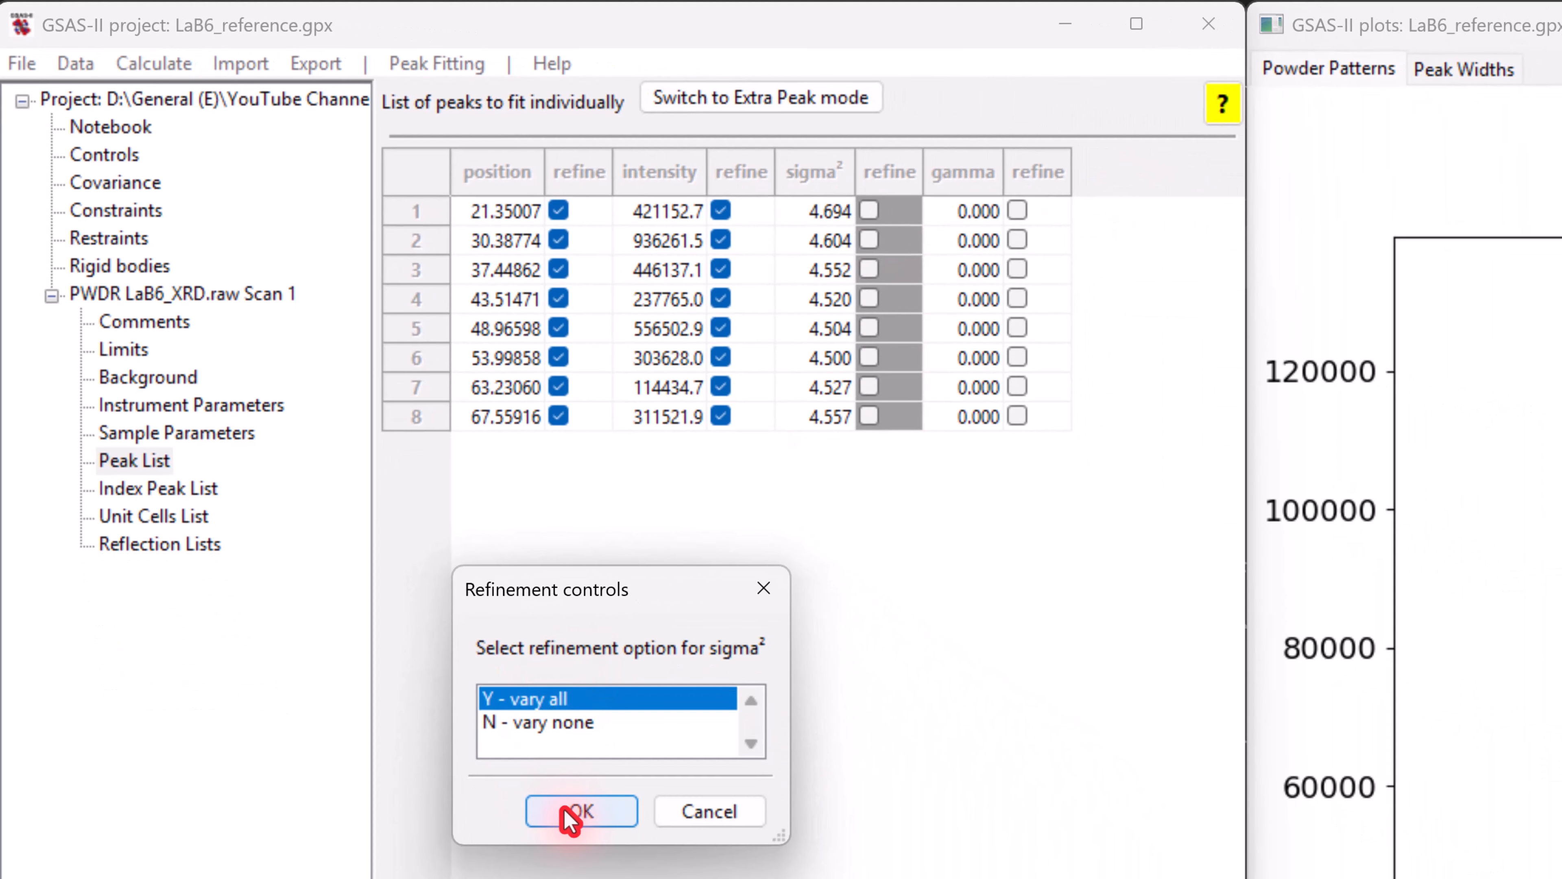
pyautogui.click(571, 819)
pyautogui.click(440, 66)
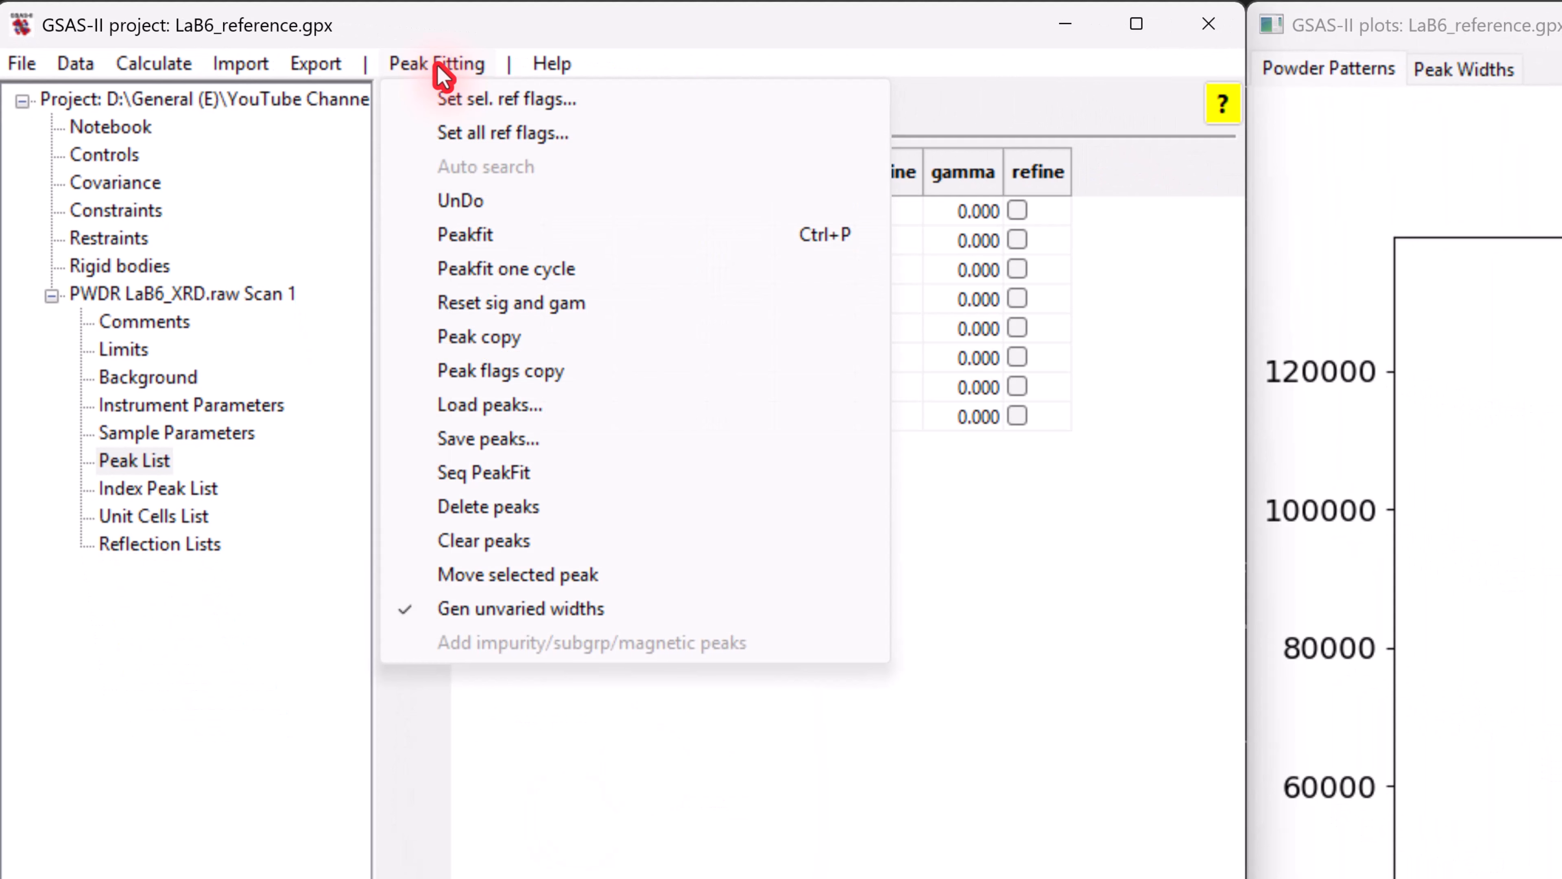
pyautogui.click(464, 234)
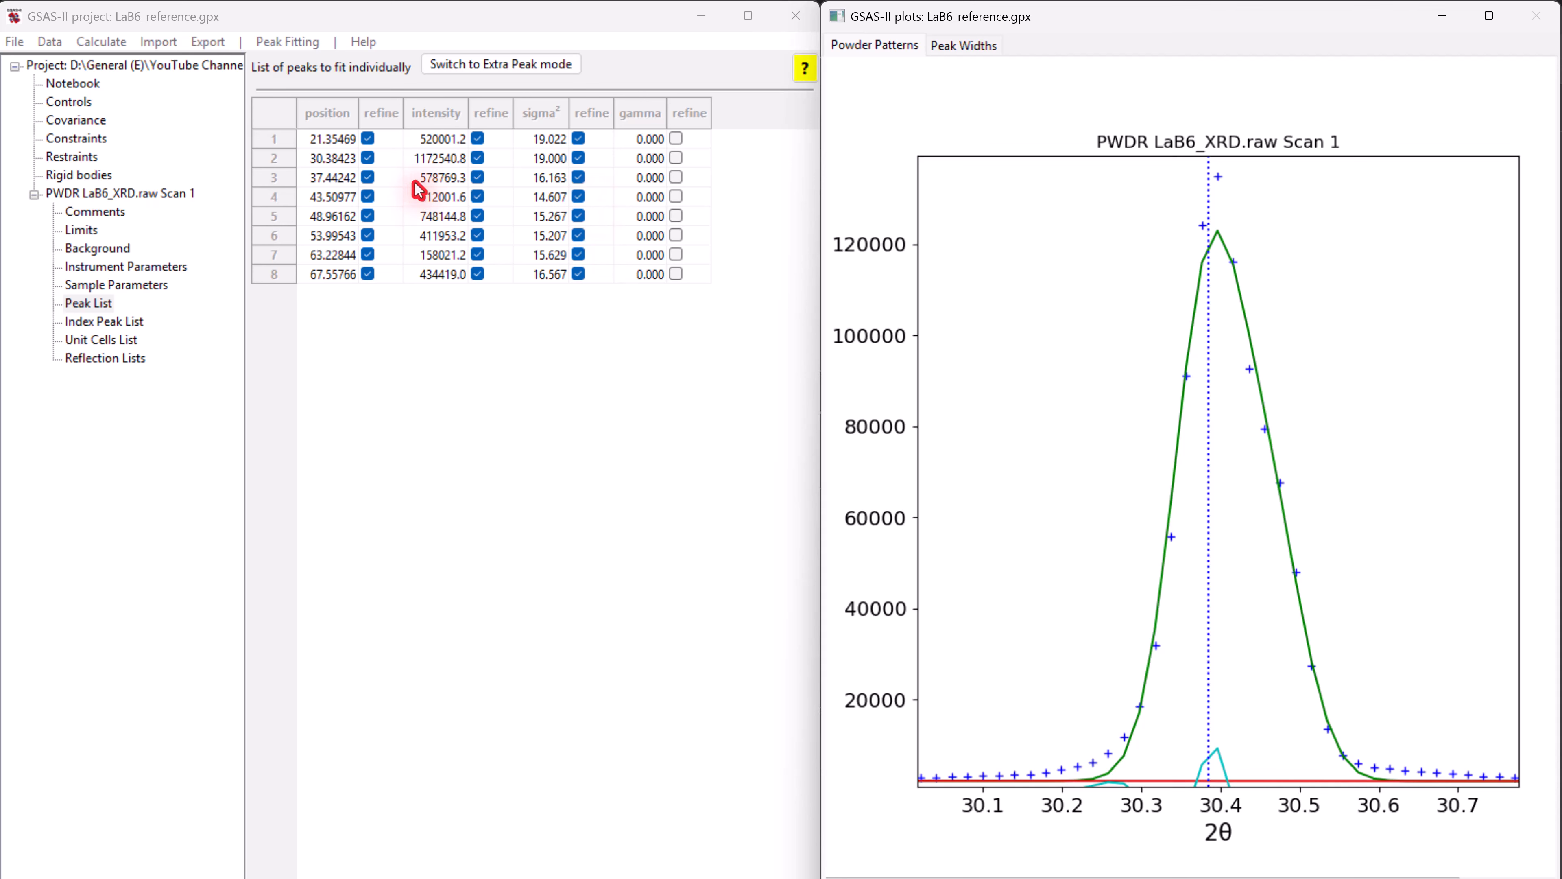
# - Set the second peak's intensity to 20000 and rerun Peakfit
pyautogui.click(436, 160)
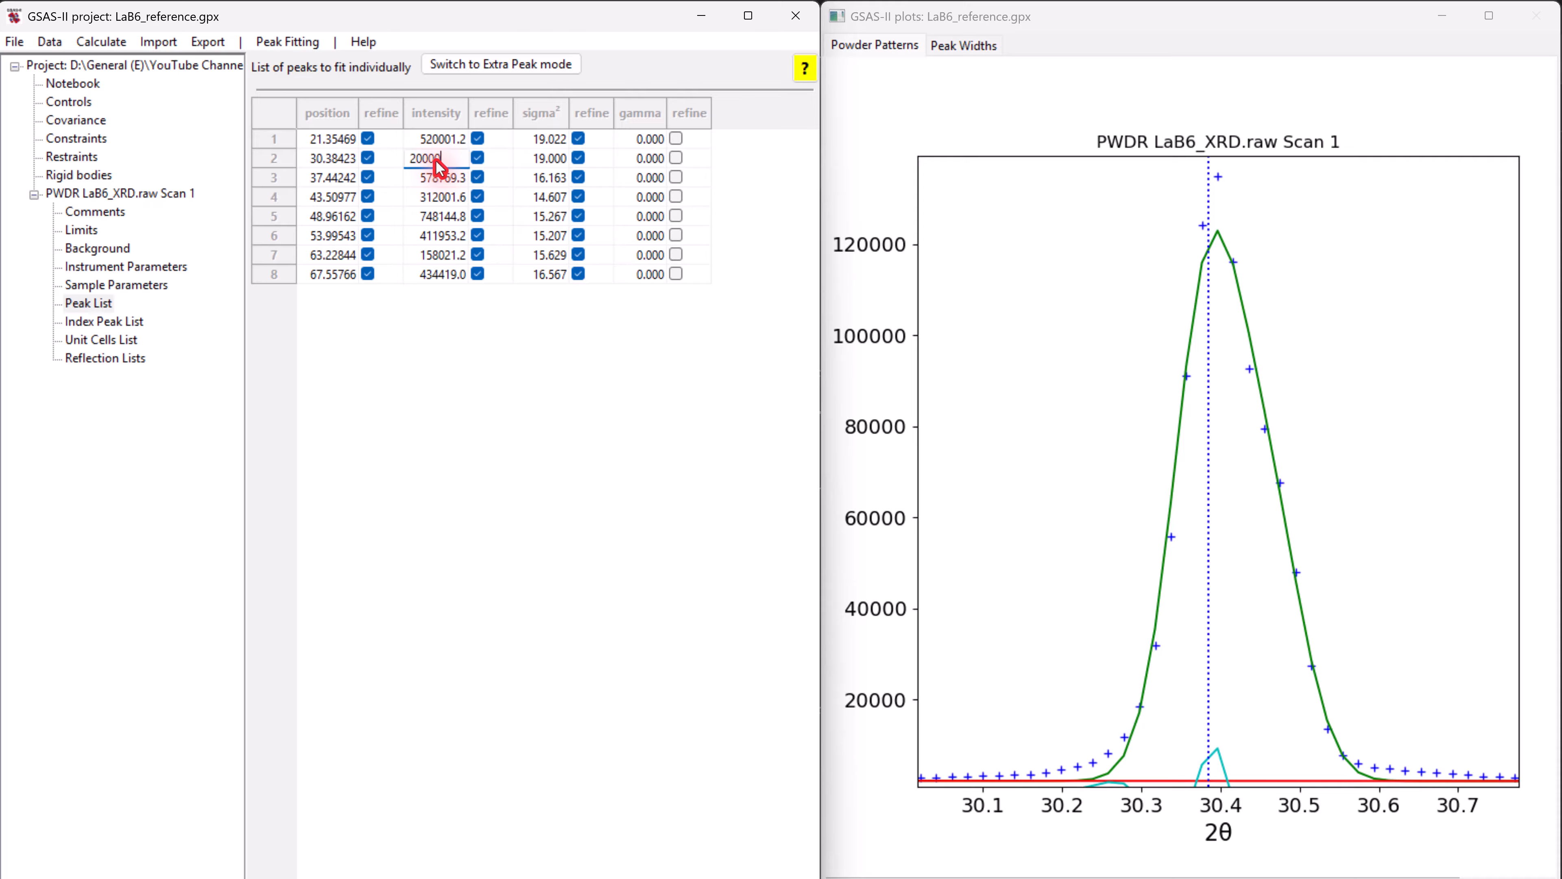
pyautogui.write('20000')
pyautogui.press('Return')
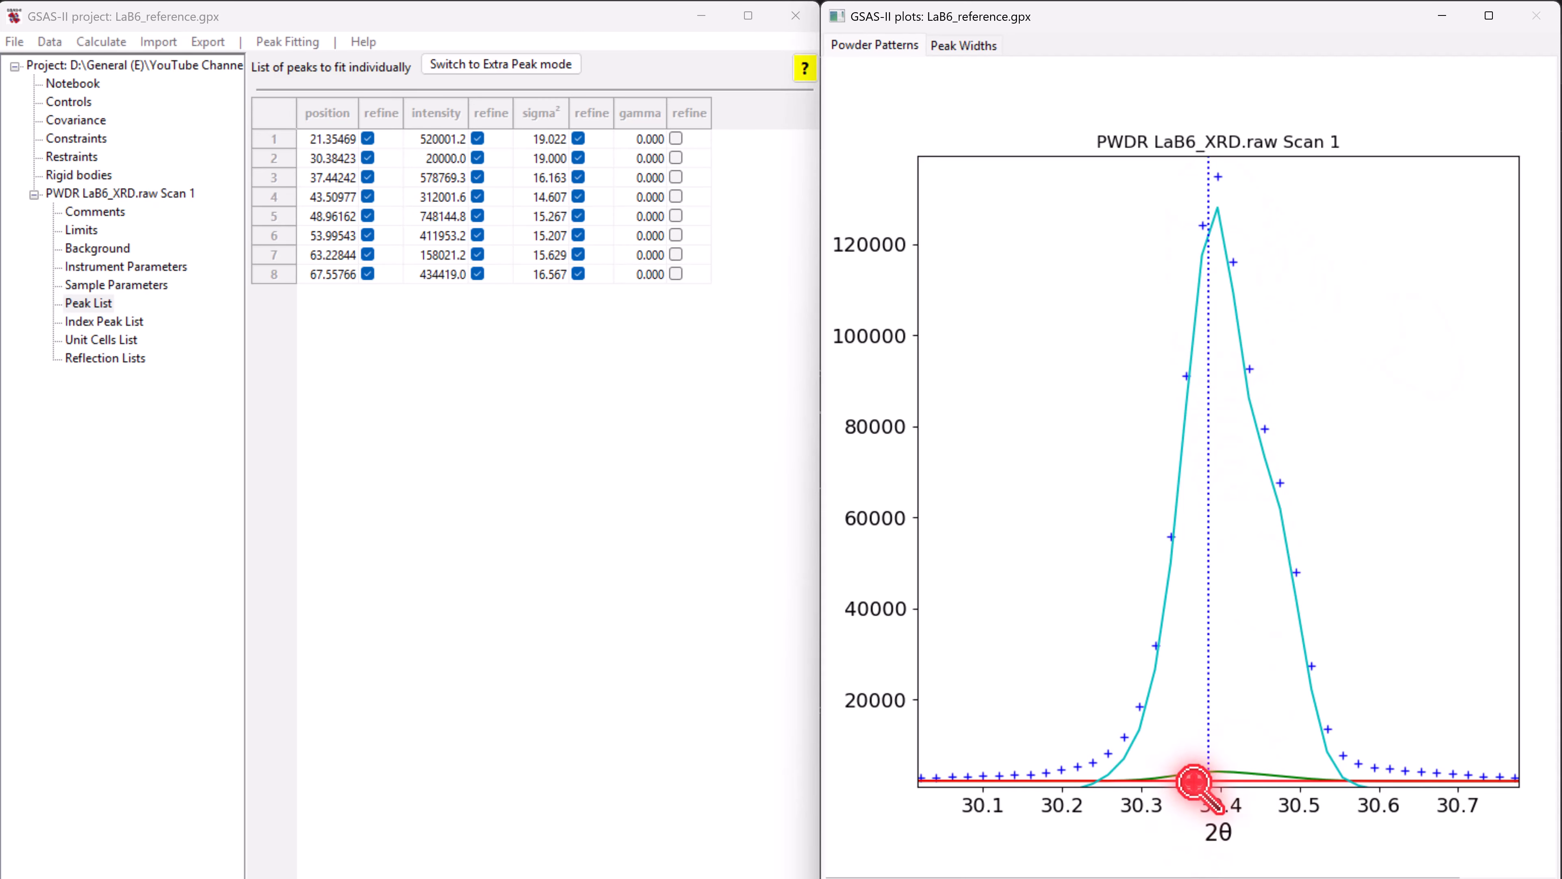
pyautogui.click(289, 42)
pyautogui.click(321, 153)
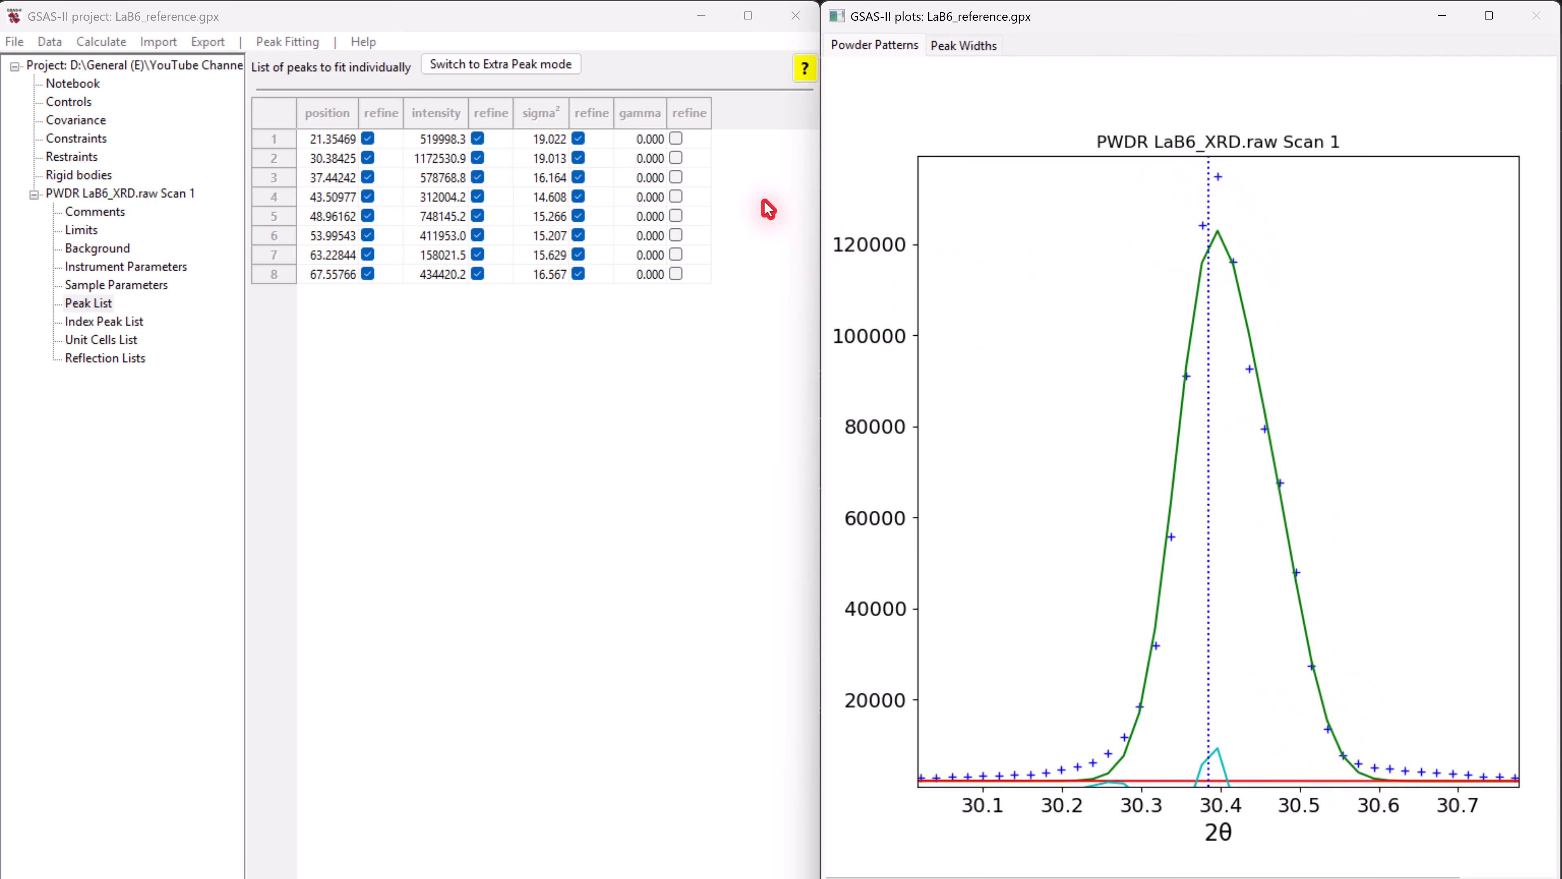
# - Set gamma refinement to vary all for the eight peaks and run Peakfit
pyautogui.click(698, 122)
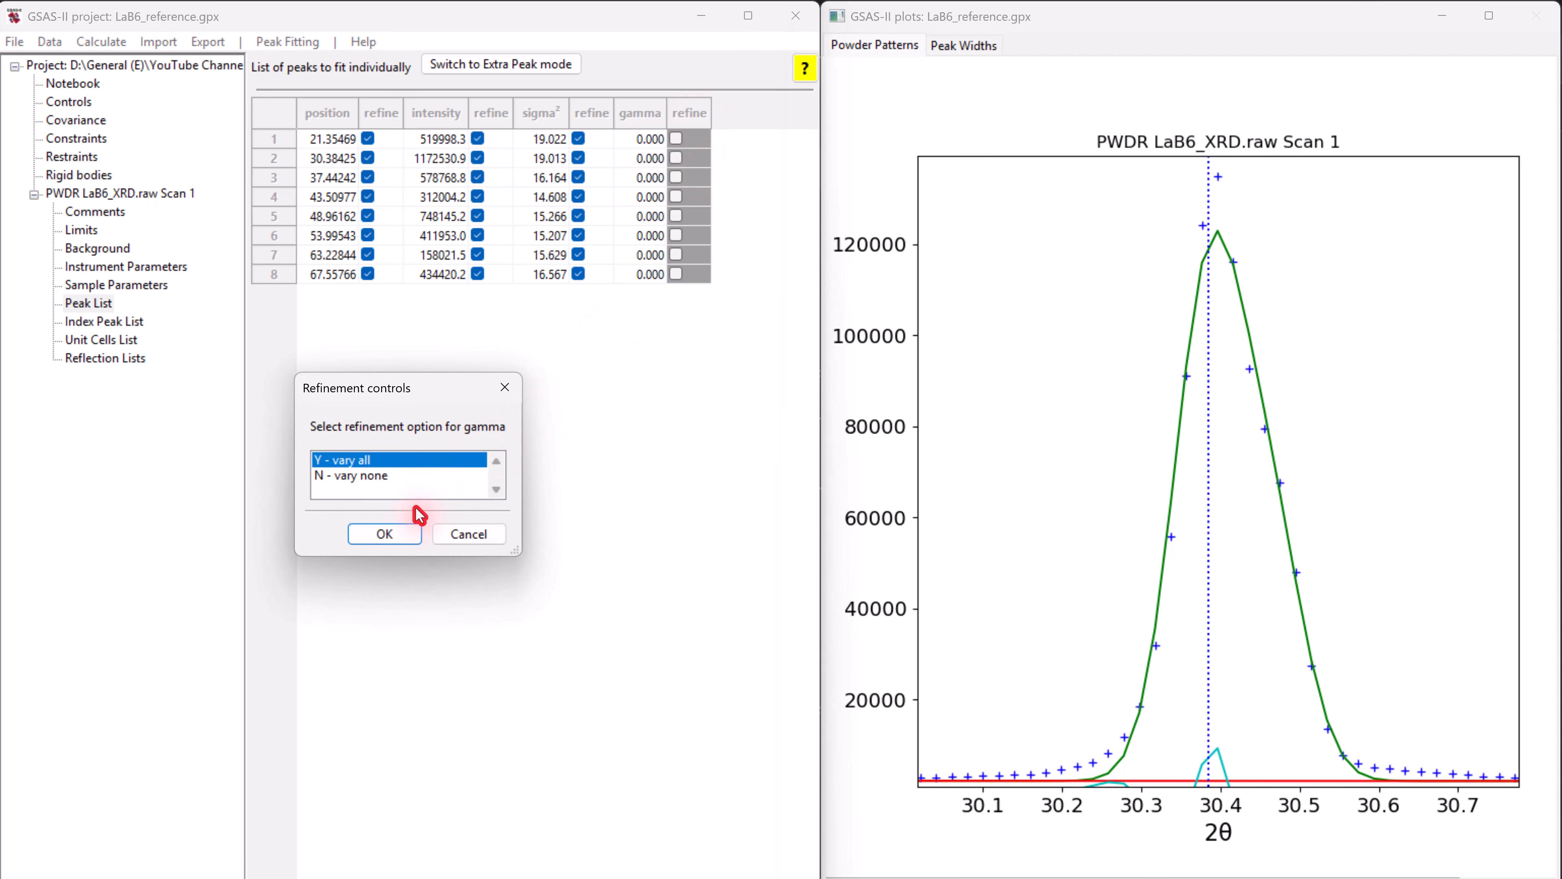
pyautogui.click(403, 540)
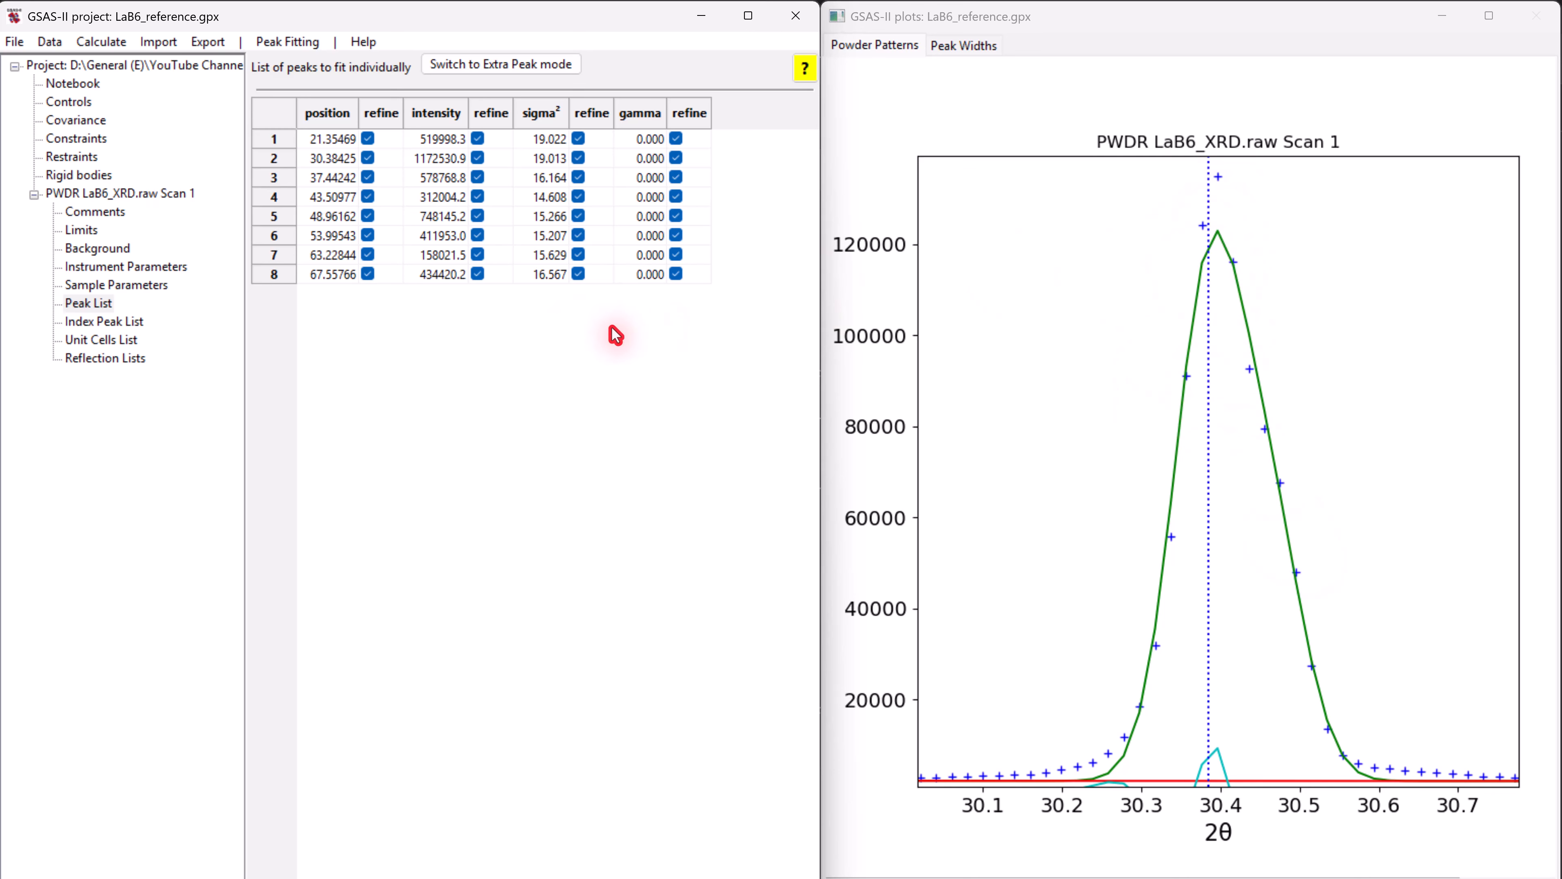
pyautogui.click(314, 42)
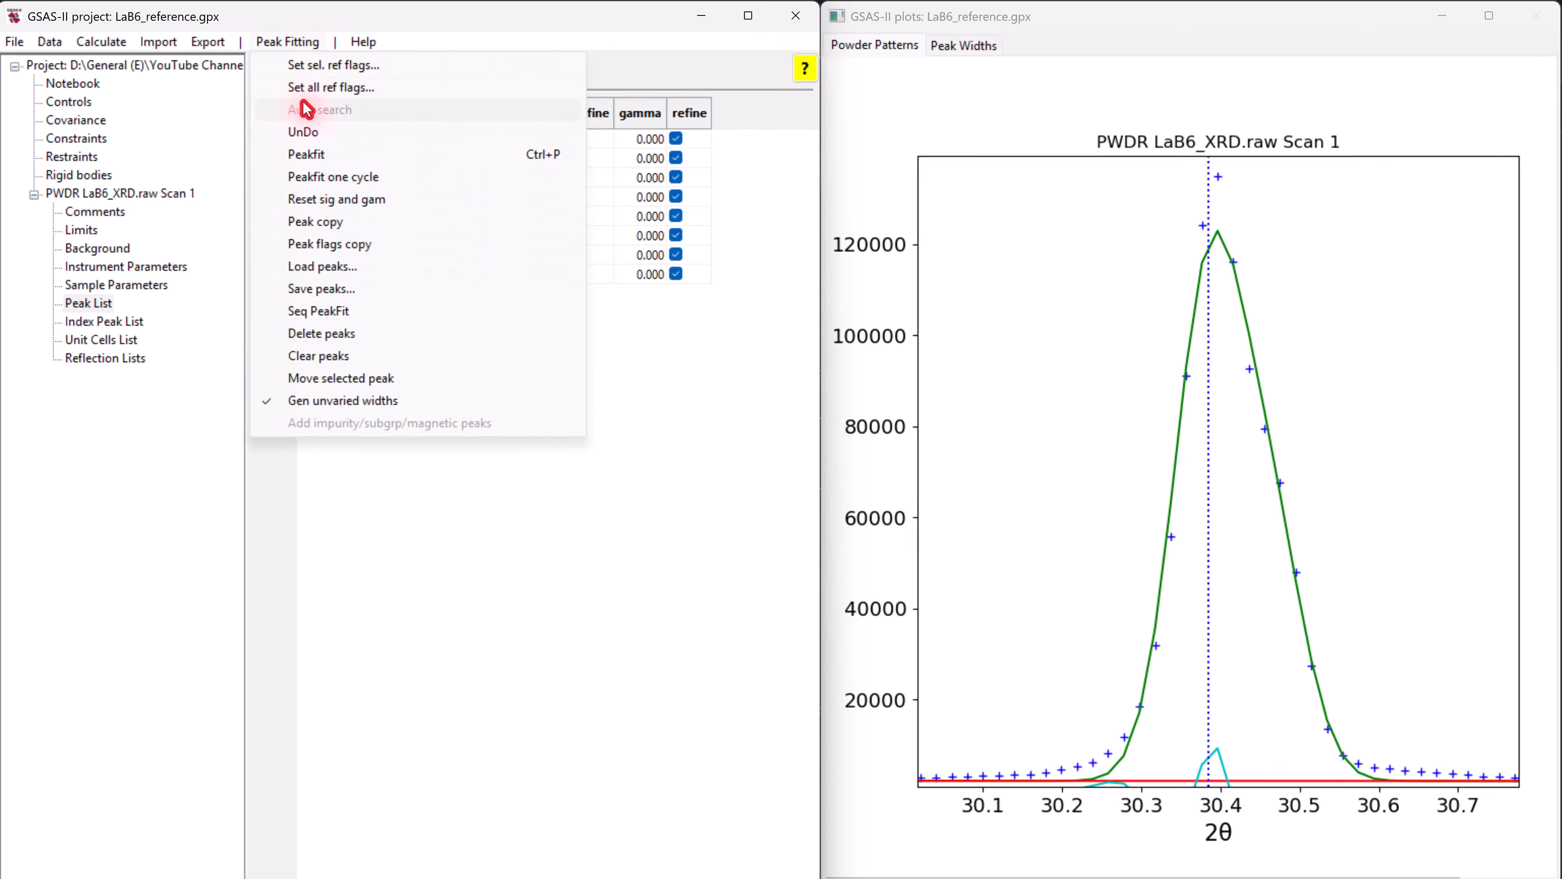
pyautogui.click(307, 161)
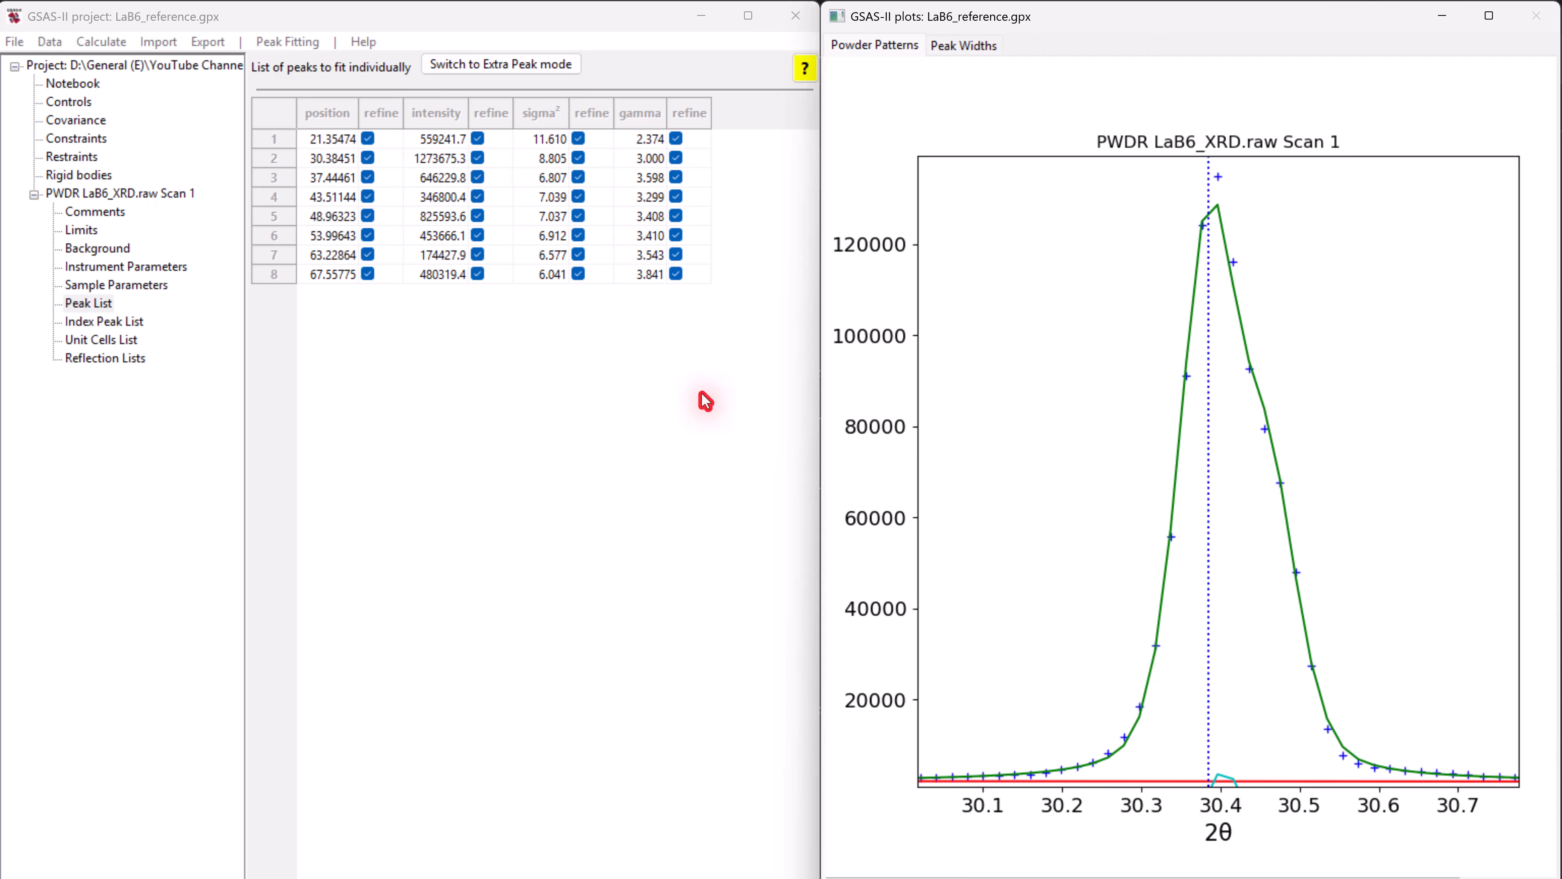
# - Set the position and intensity refinement of all listed peaks to vary none
pyautogui.doubleClick(373, 117)
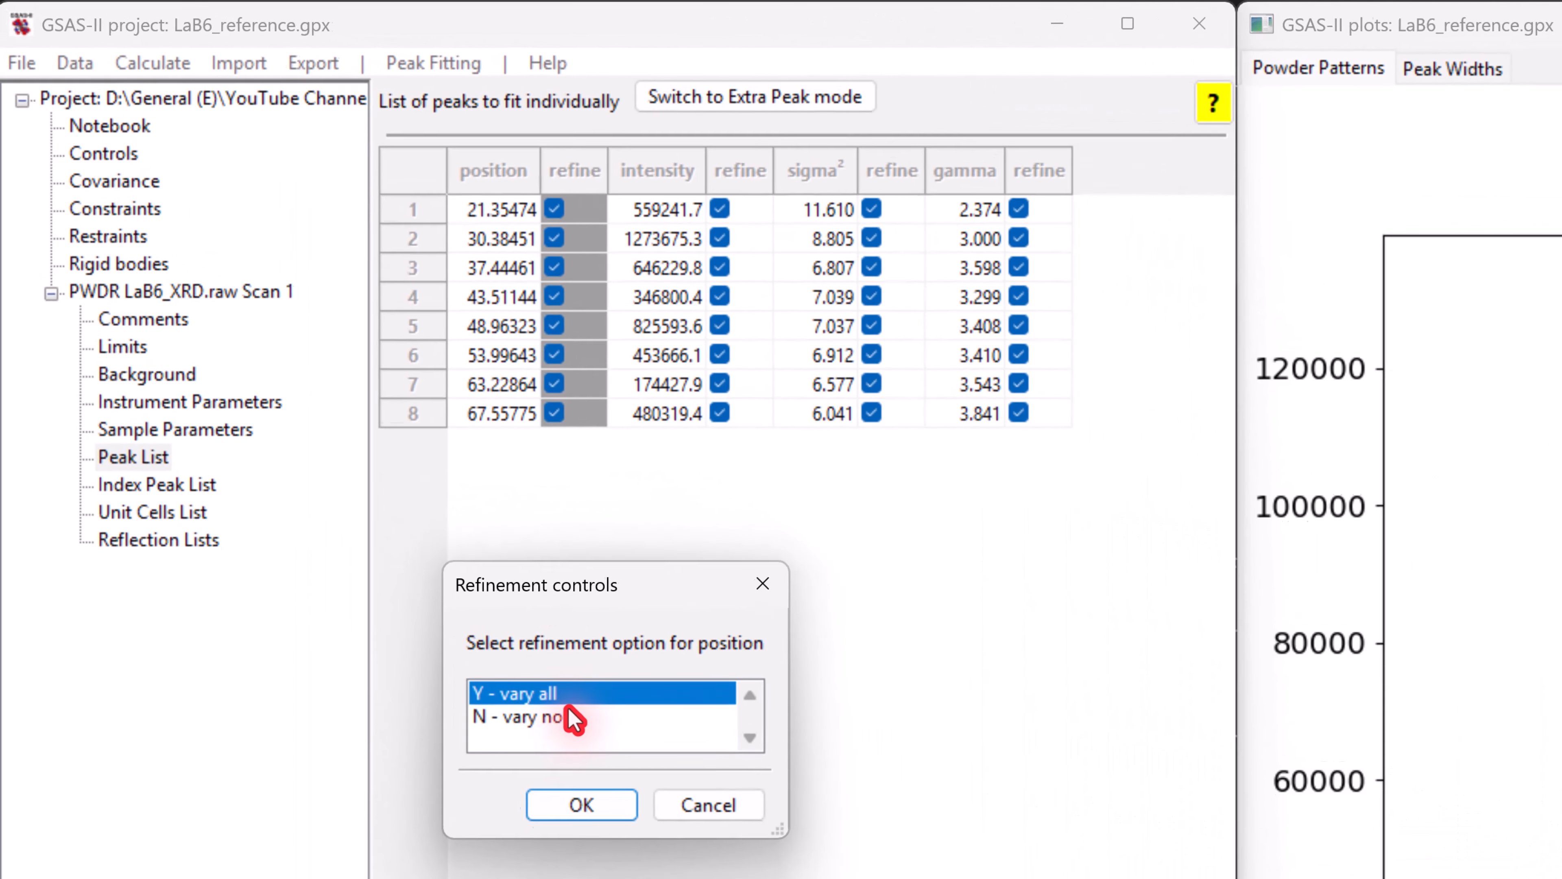
pyautogui.click(363, 476)
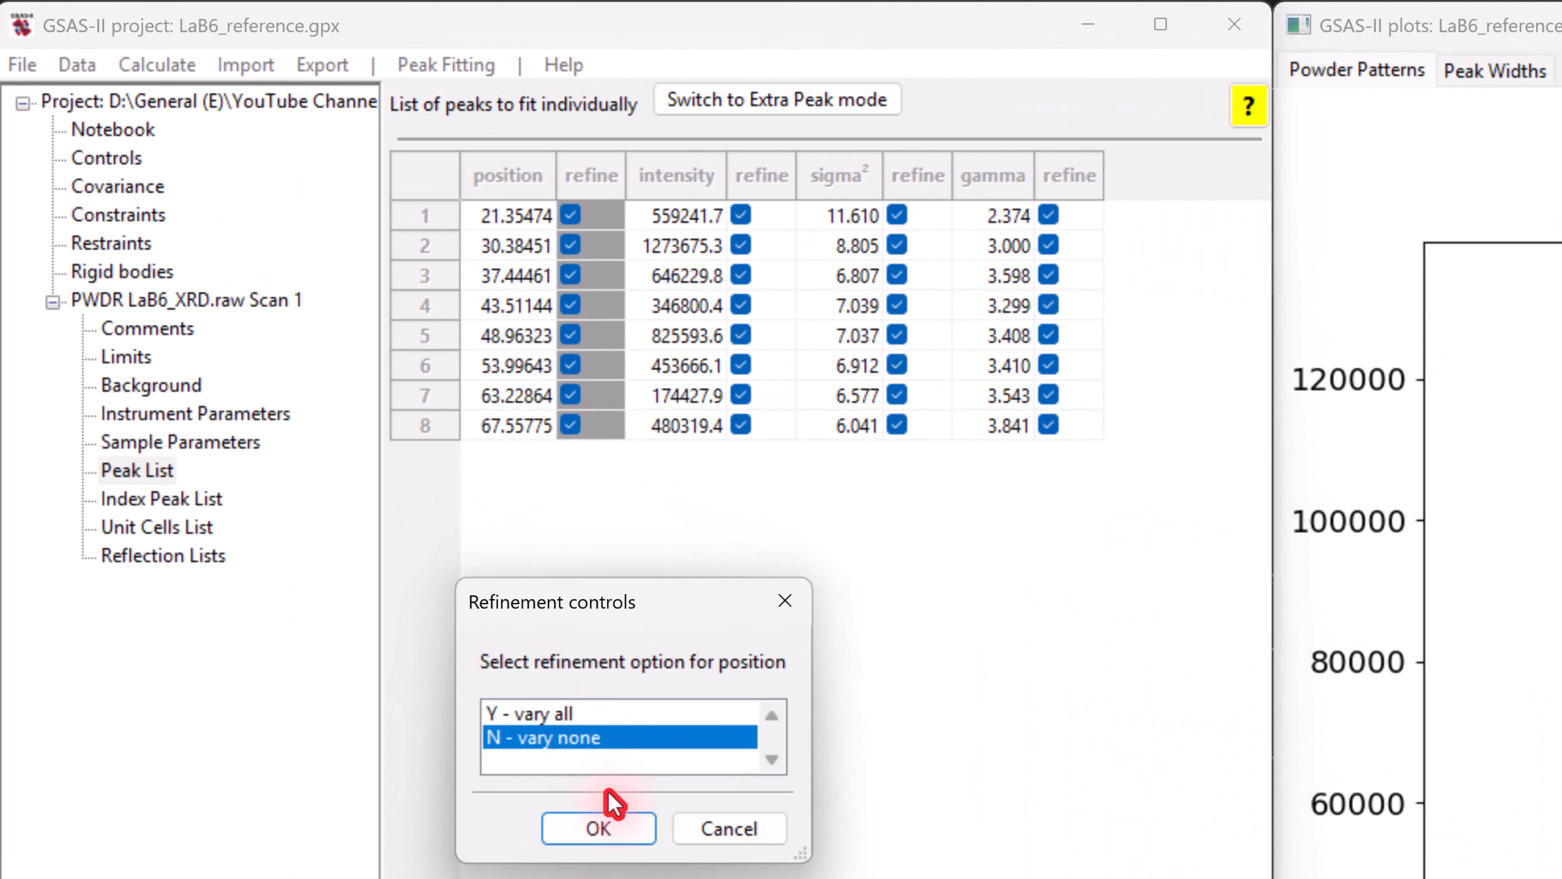
pyautogui.click(638, 838)
pyautogui.doubleClick(763, 178)
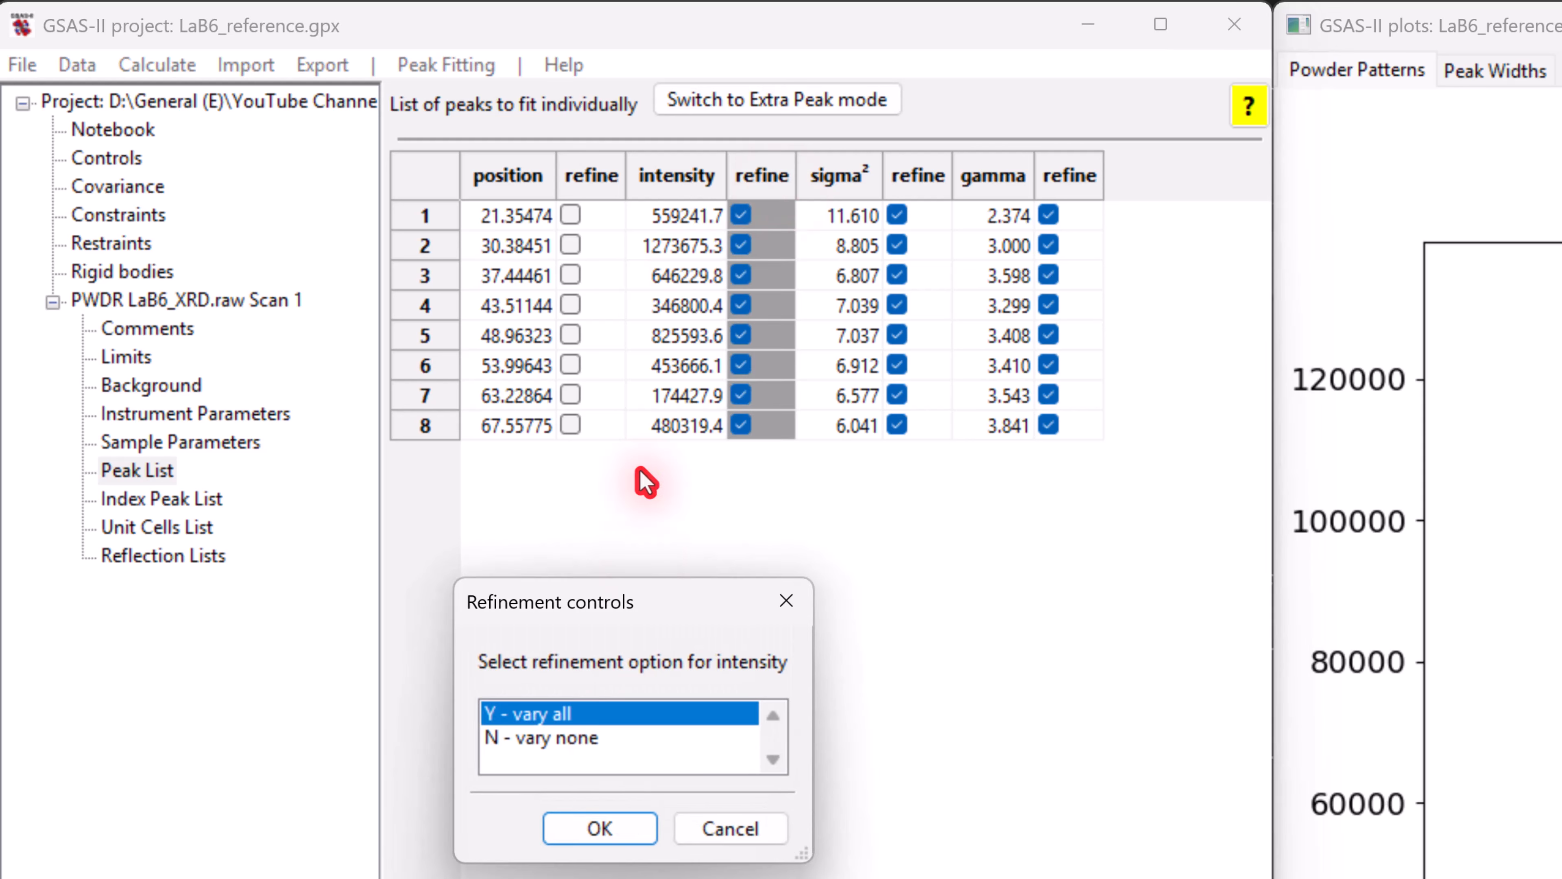
pyautogui.click(534, 739)
pyautogui.click(601, 829)
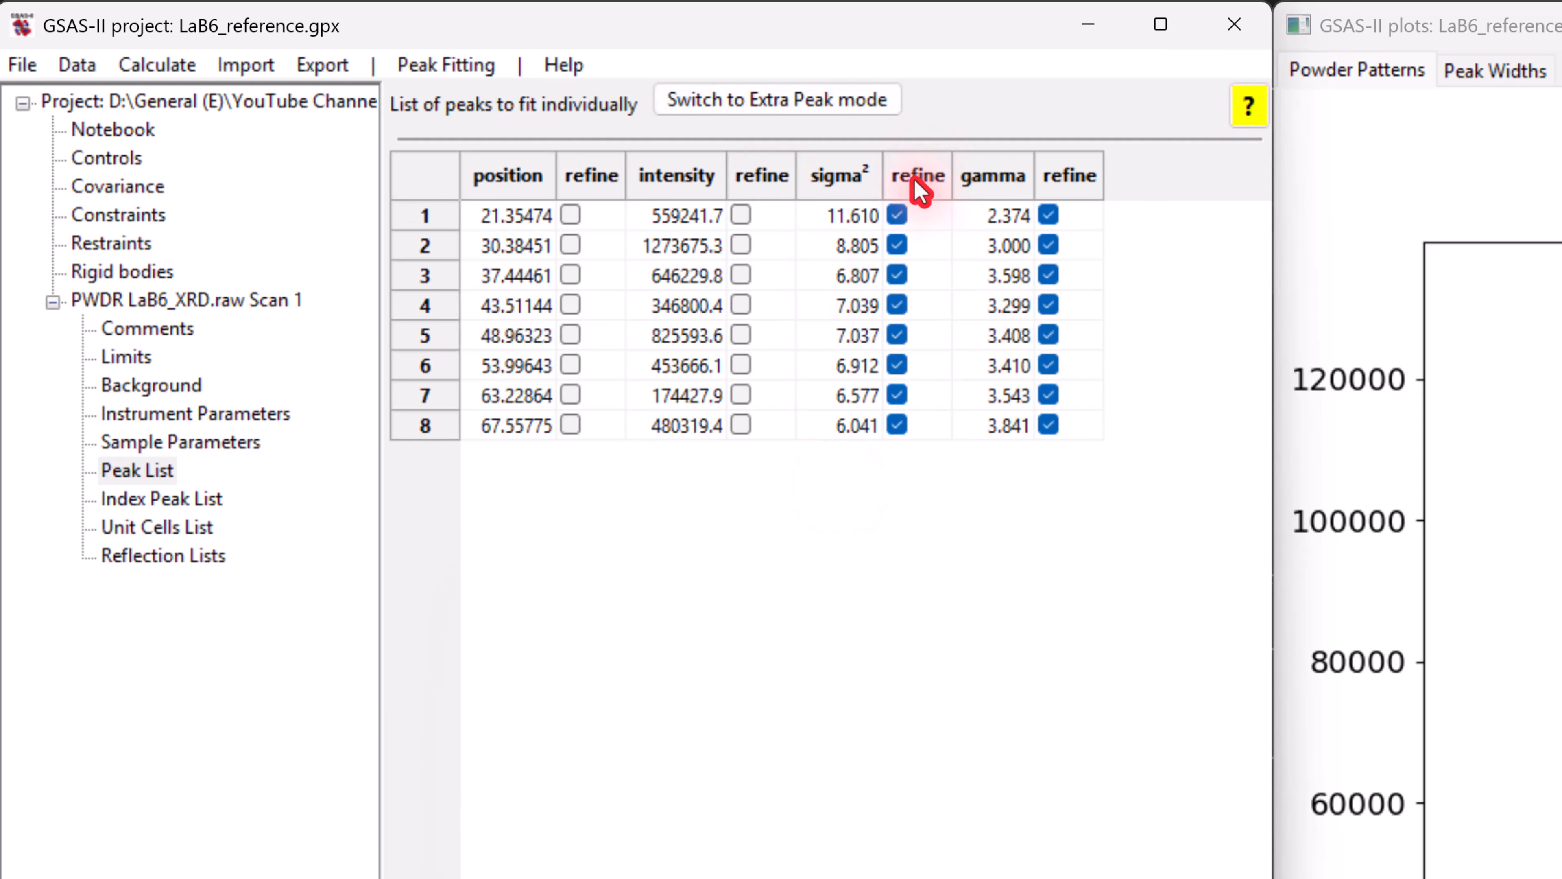
# - Set the sigma² and gamma refinement of all listed peaks to vary none
pyautogui.doubleClick(917, 180)
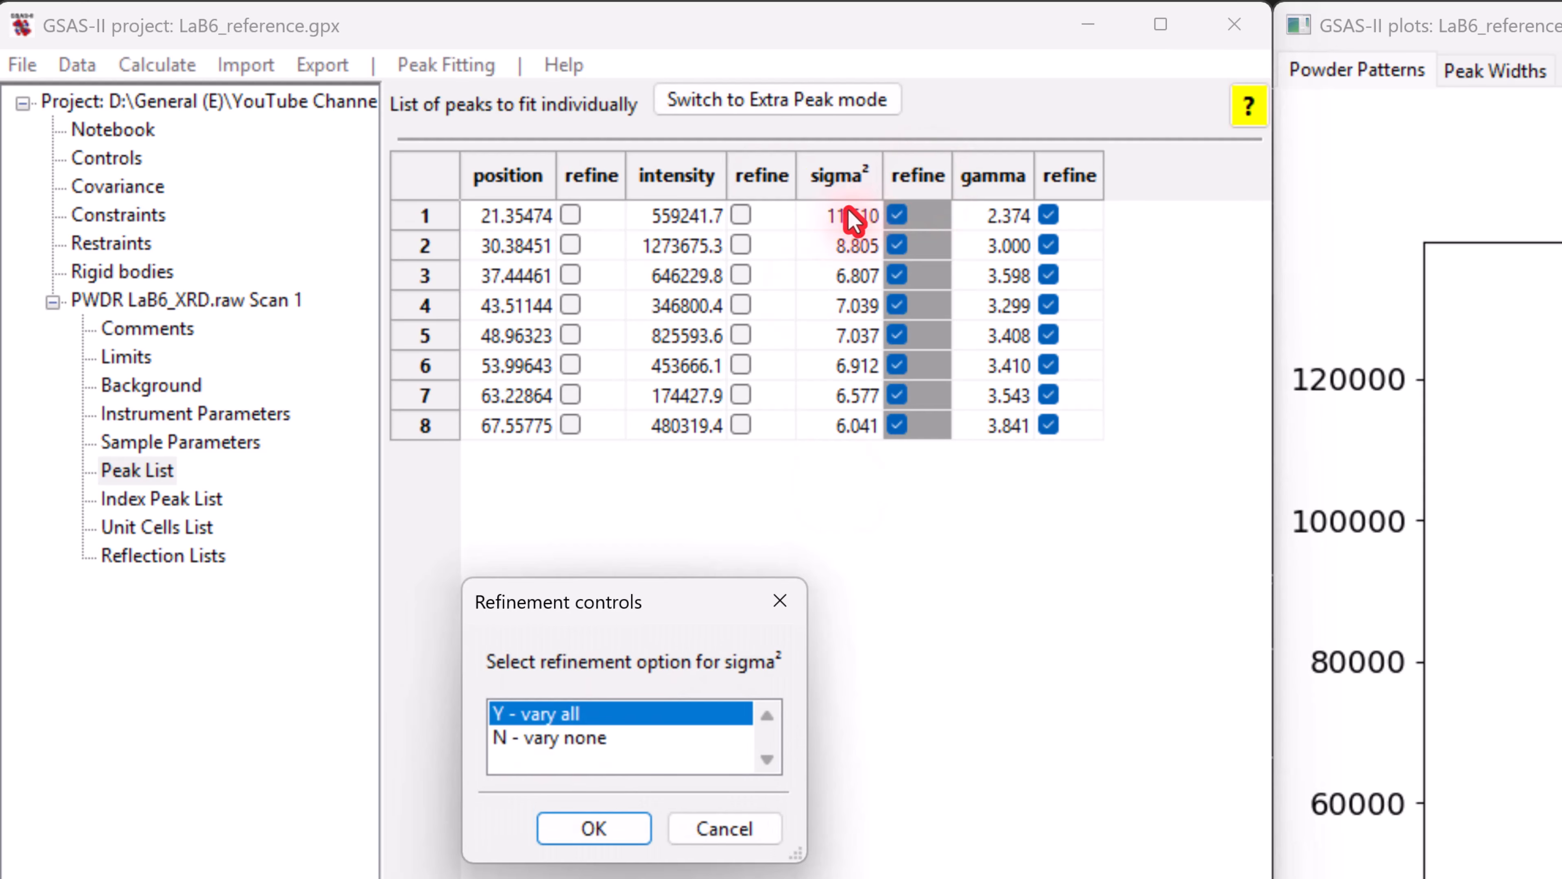
pyautogui.click(582, 741)
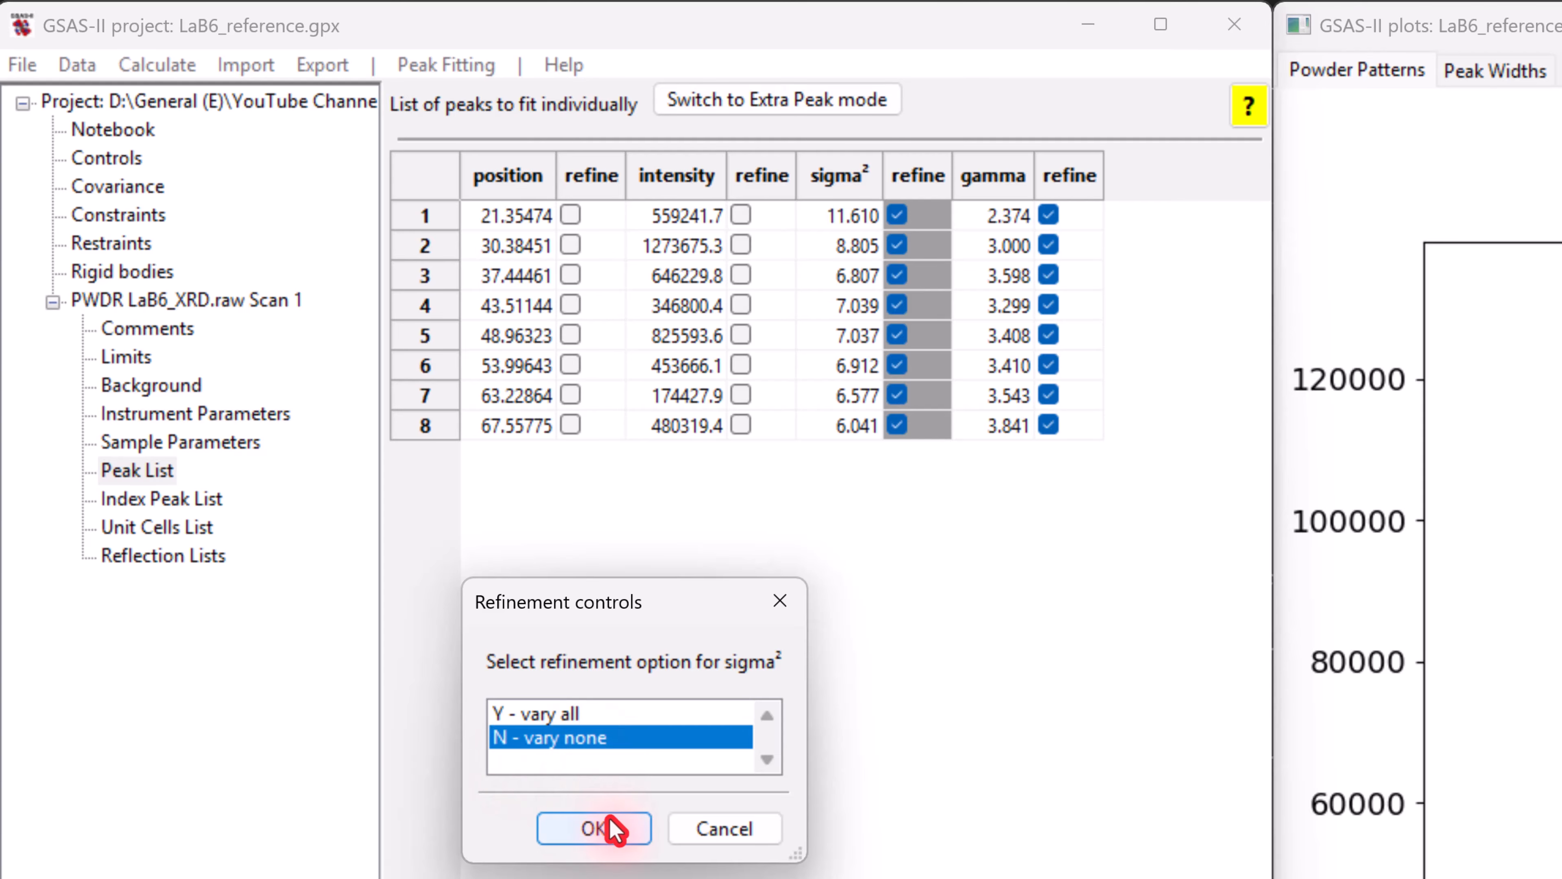
pyautogui.click(601, 828)
pyautogui.doubleClick(1057, 184)
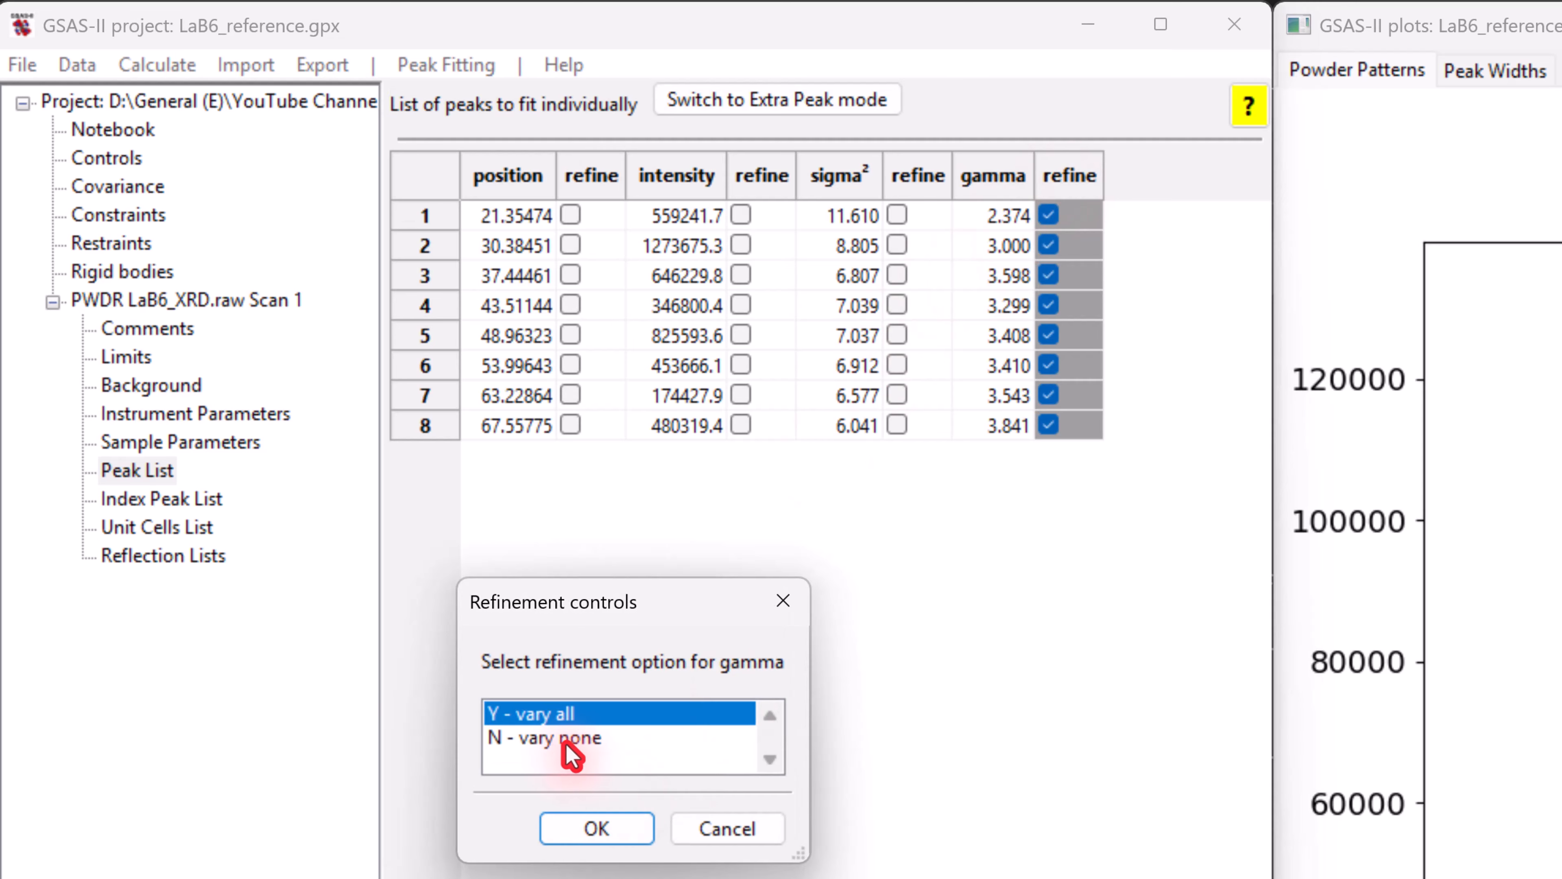
pyautogui.click(551, 738)
pyautogui.click(594, 825)
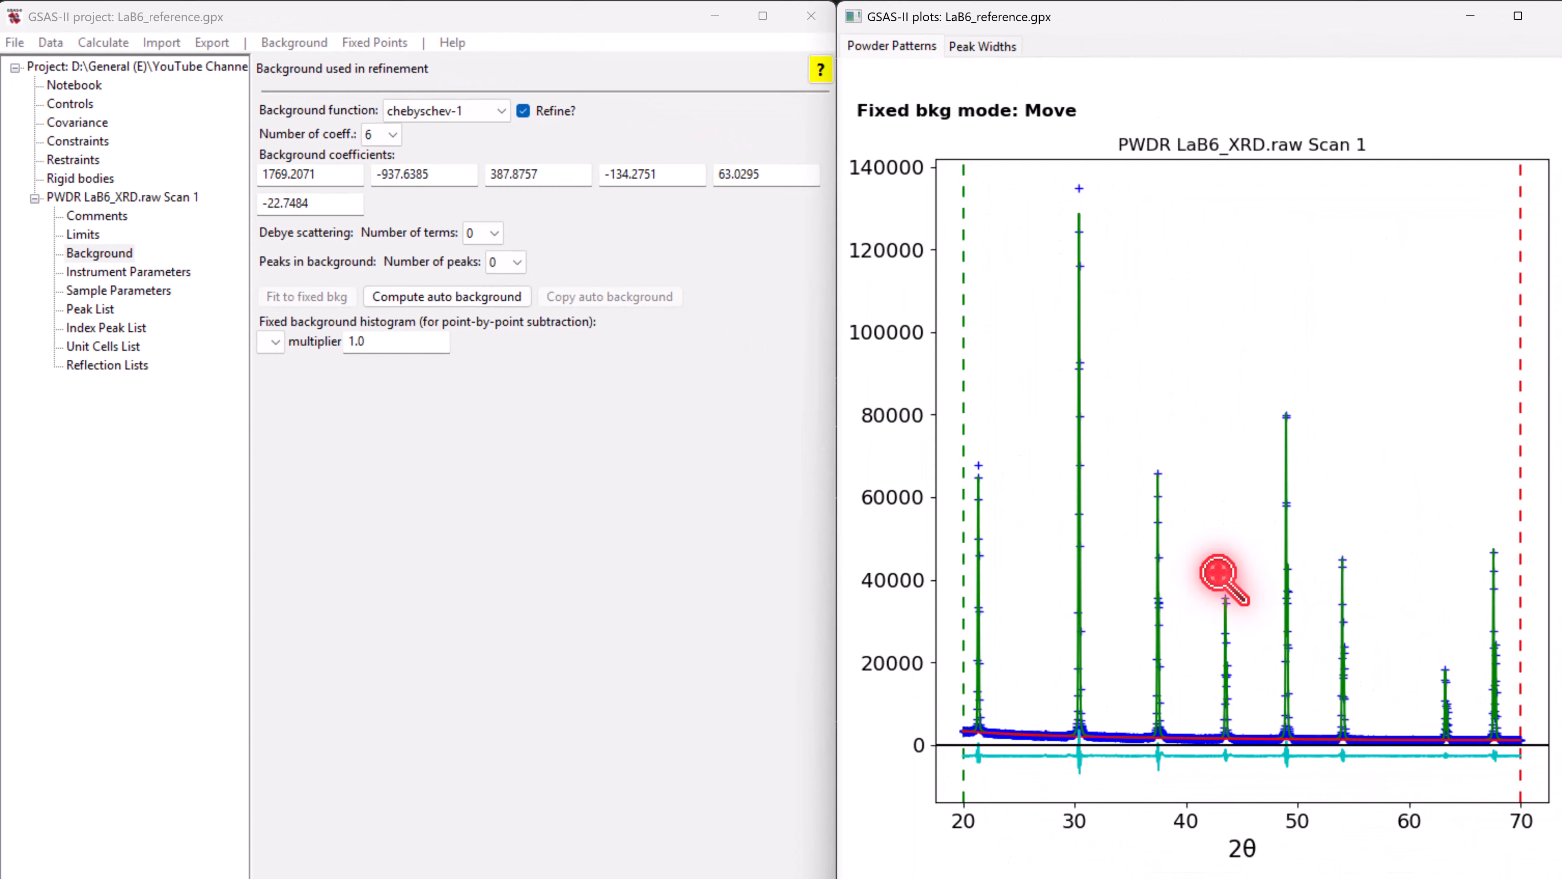
# - Examine how well the calculated pattern fits the peaks near 43.5°, 63.2°, 21.4° and 30.4° 2θ
pyautogui.moveTo(1184, 567); pyautogui.dragTo(1226, 744)
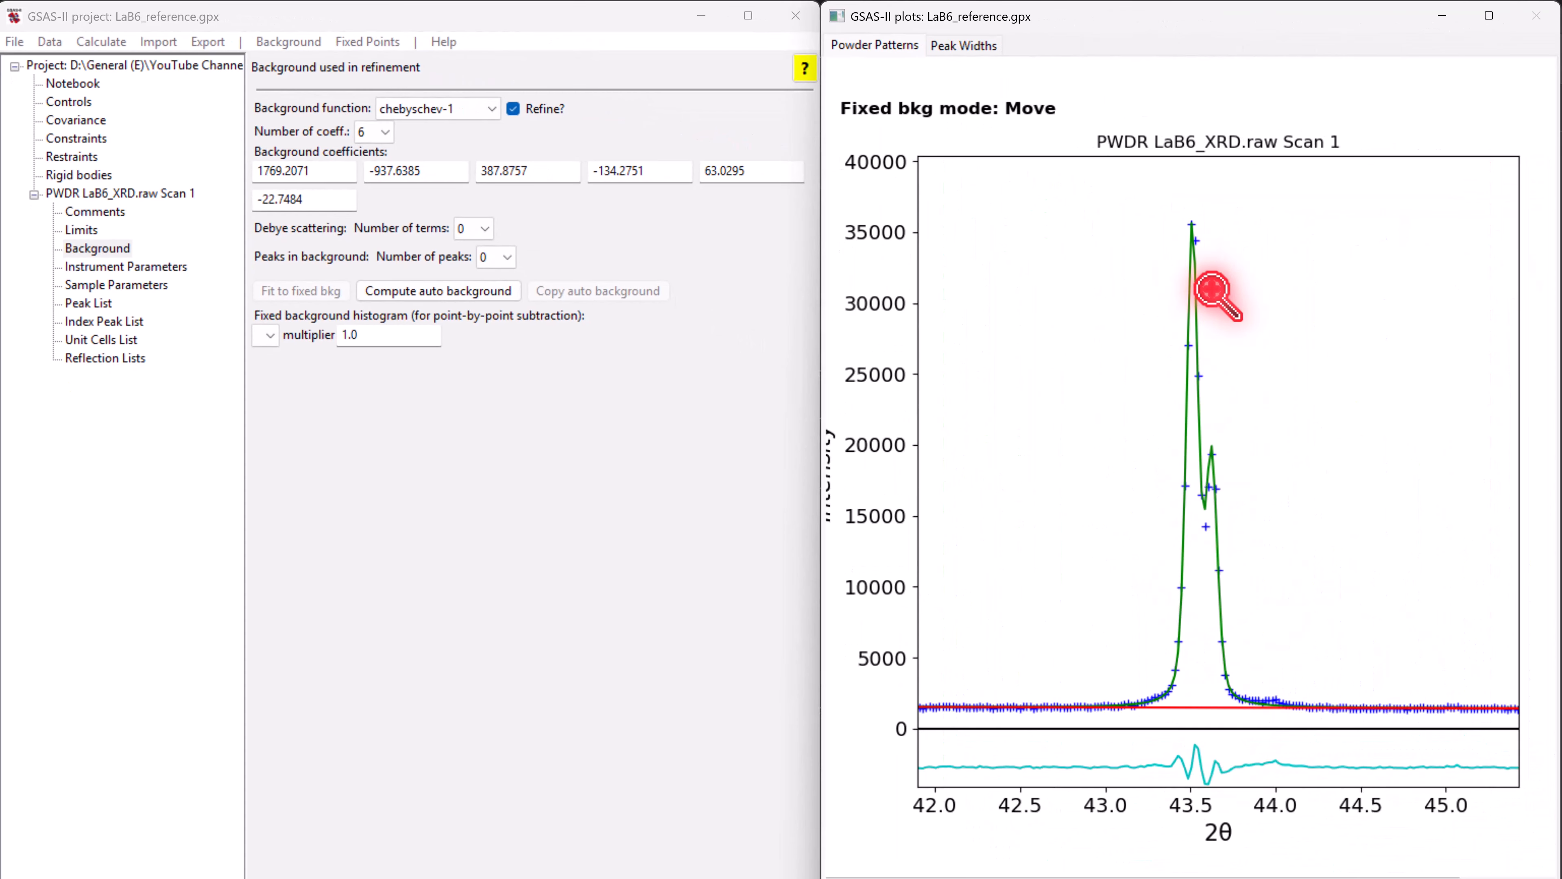
pyautogui.moveTo(1085, 184); pyautogui.dragTo(1364, 747)
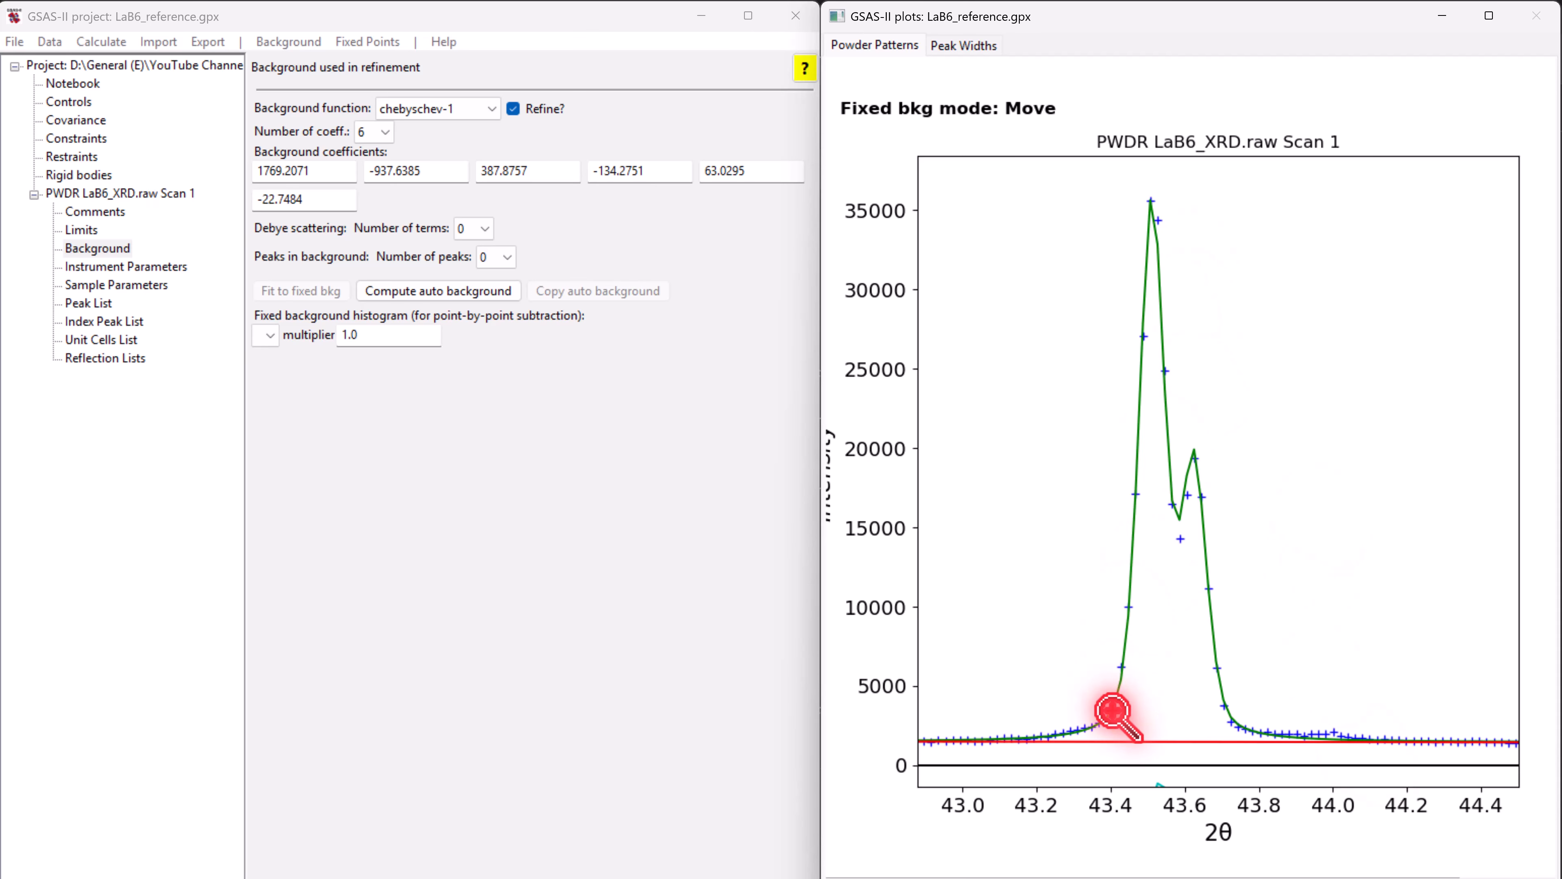
pyautogui.click(840, 877)
pyautogui.moveTo(1393, 631); pyautogui.dragTo(1447, 736)
pyautogui.moveTo(1071, 232); pyautogui.dragTo(1290, 749)
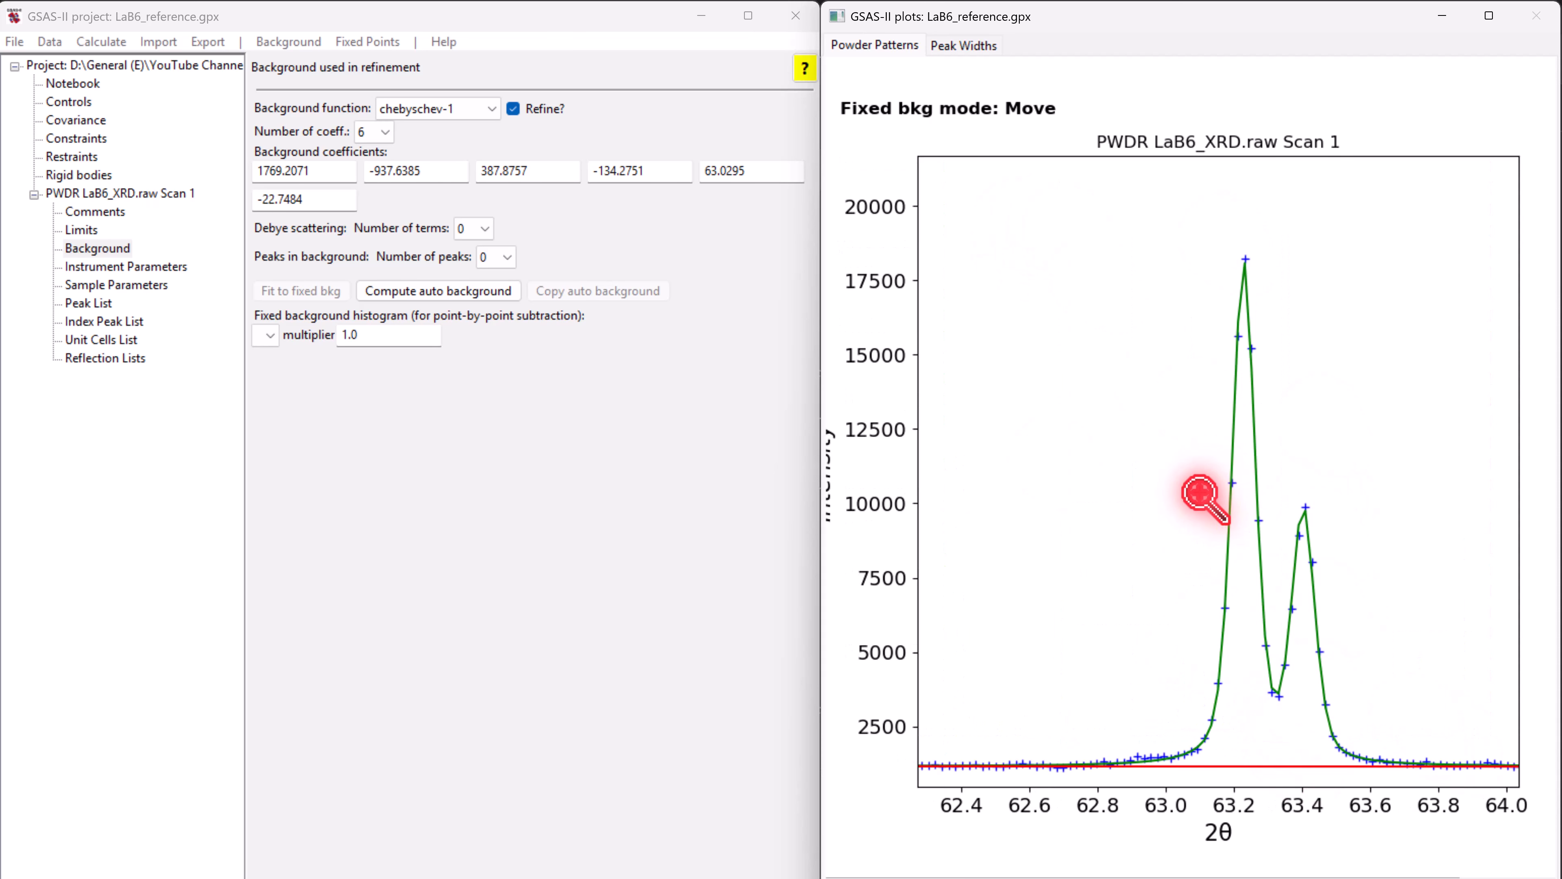
pyautogui.click(840, 878)
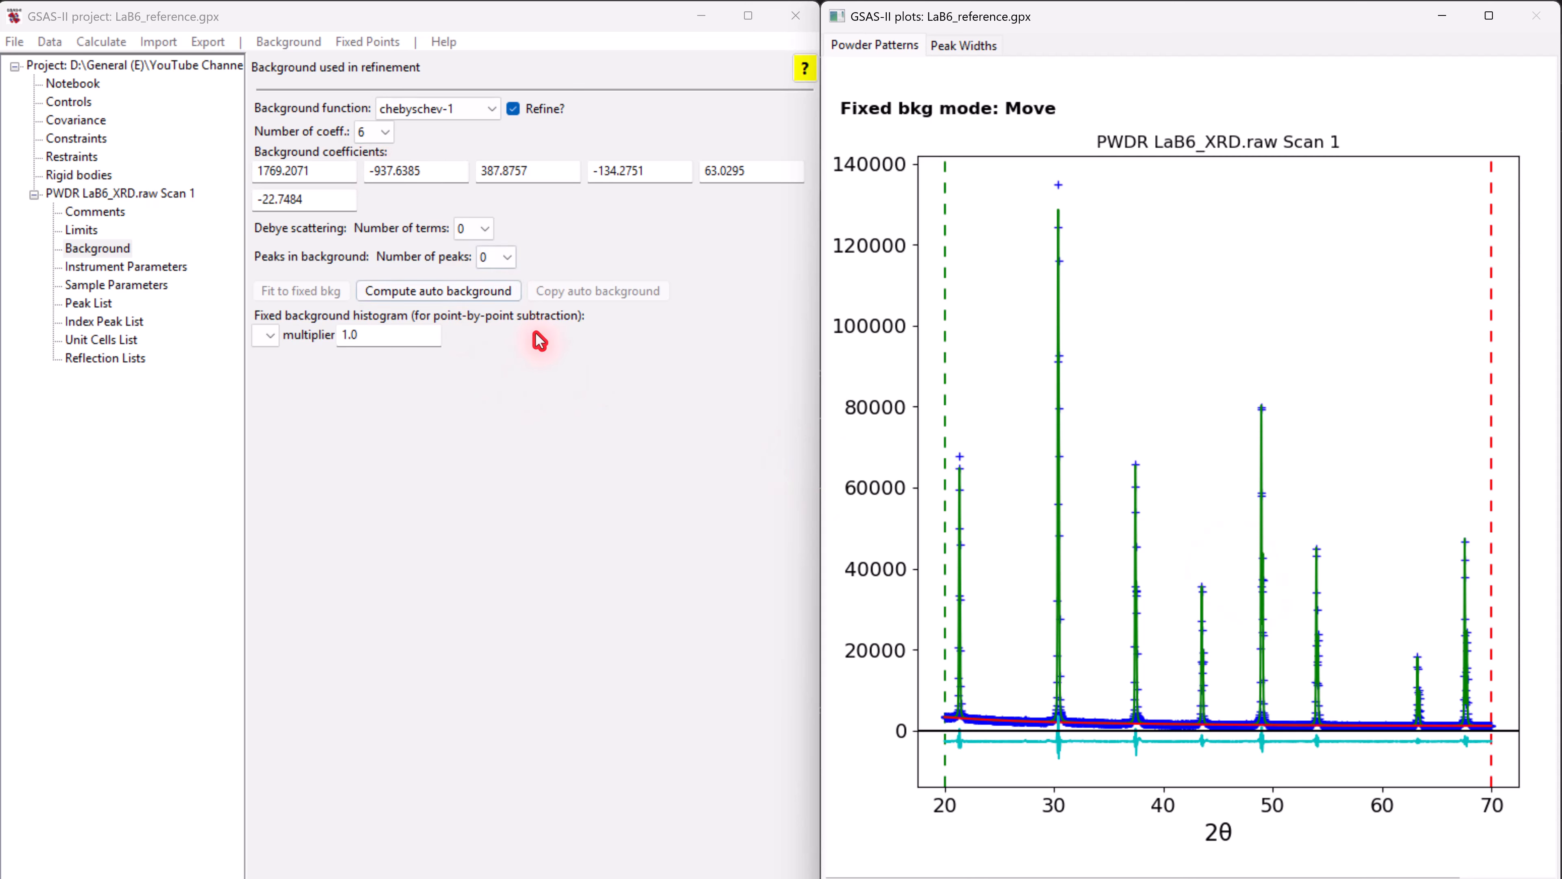
pyautogui.moveTo(955, 442); pyautogui.dragTo(965, 726)
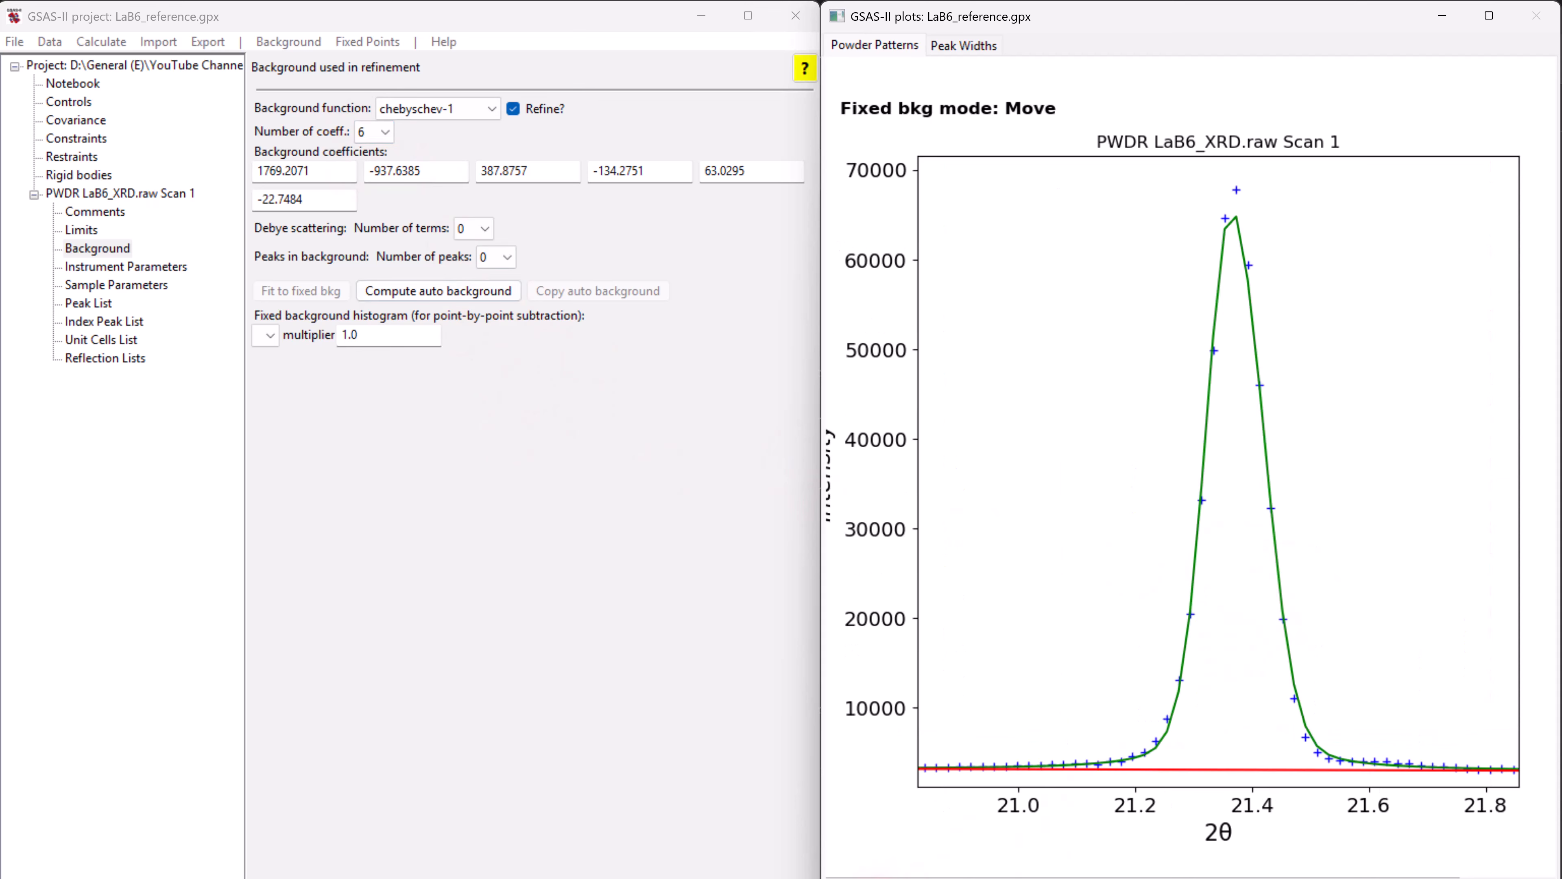
pyautogui.click(841, 877)
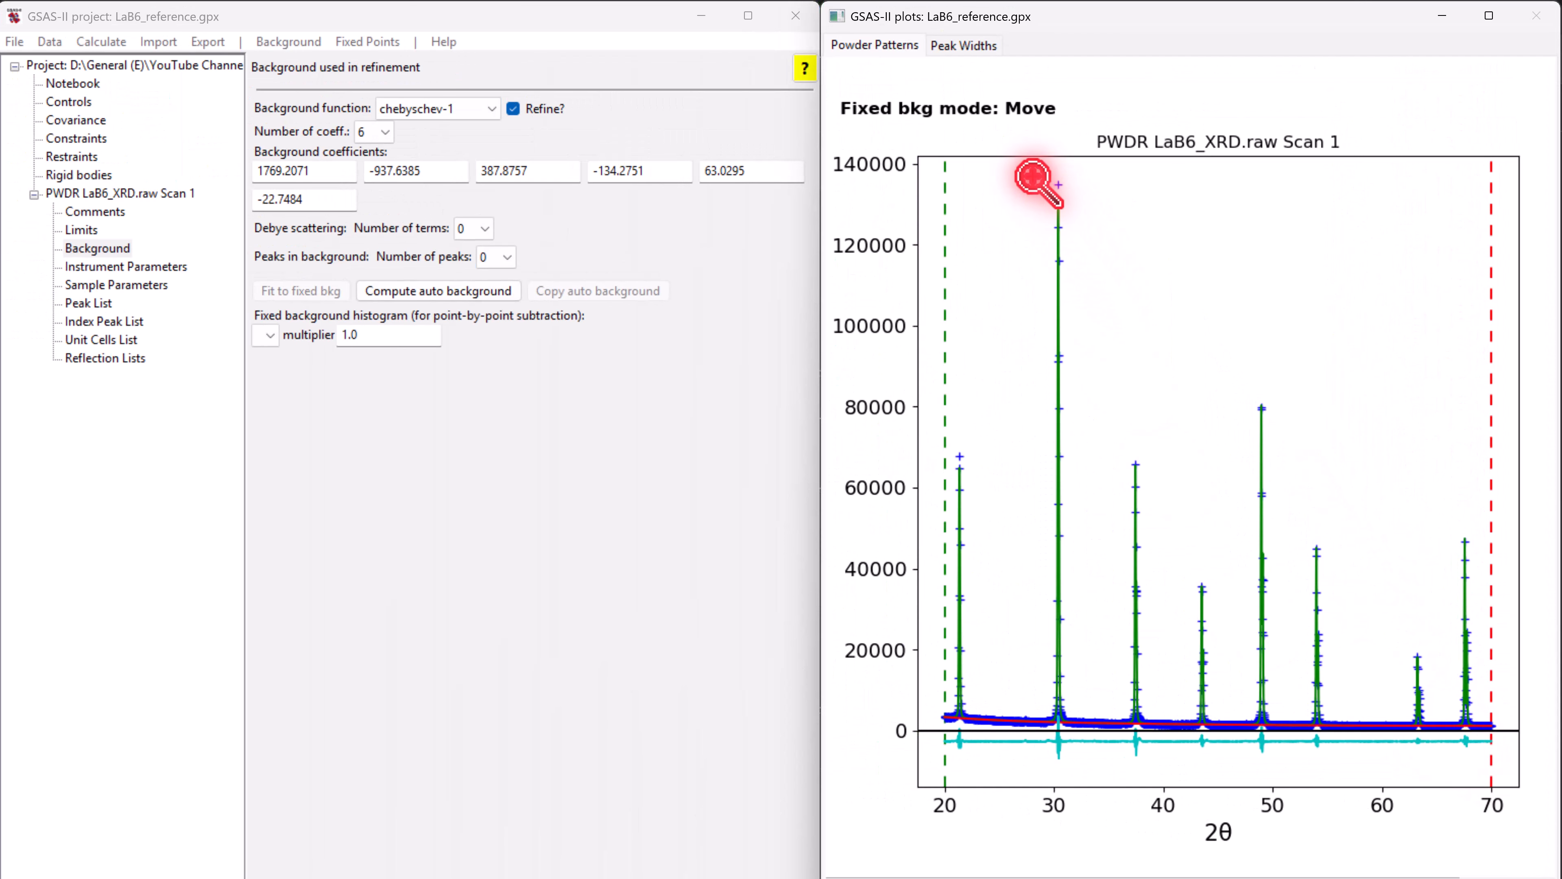
pyautogui.moveTo(1034, 171); pyautogui.dragTo(1090, 750)
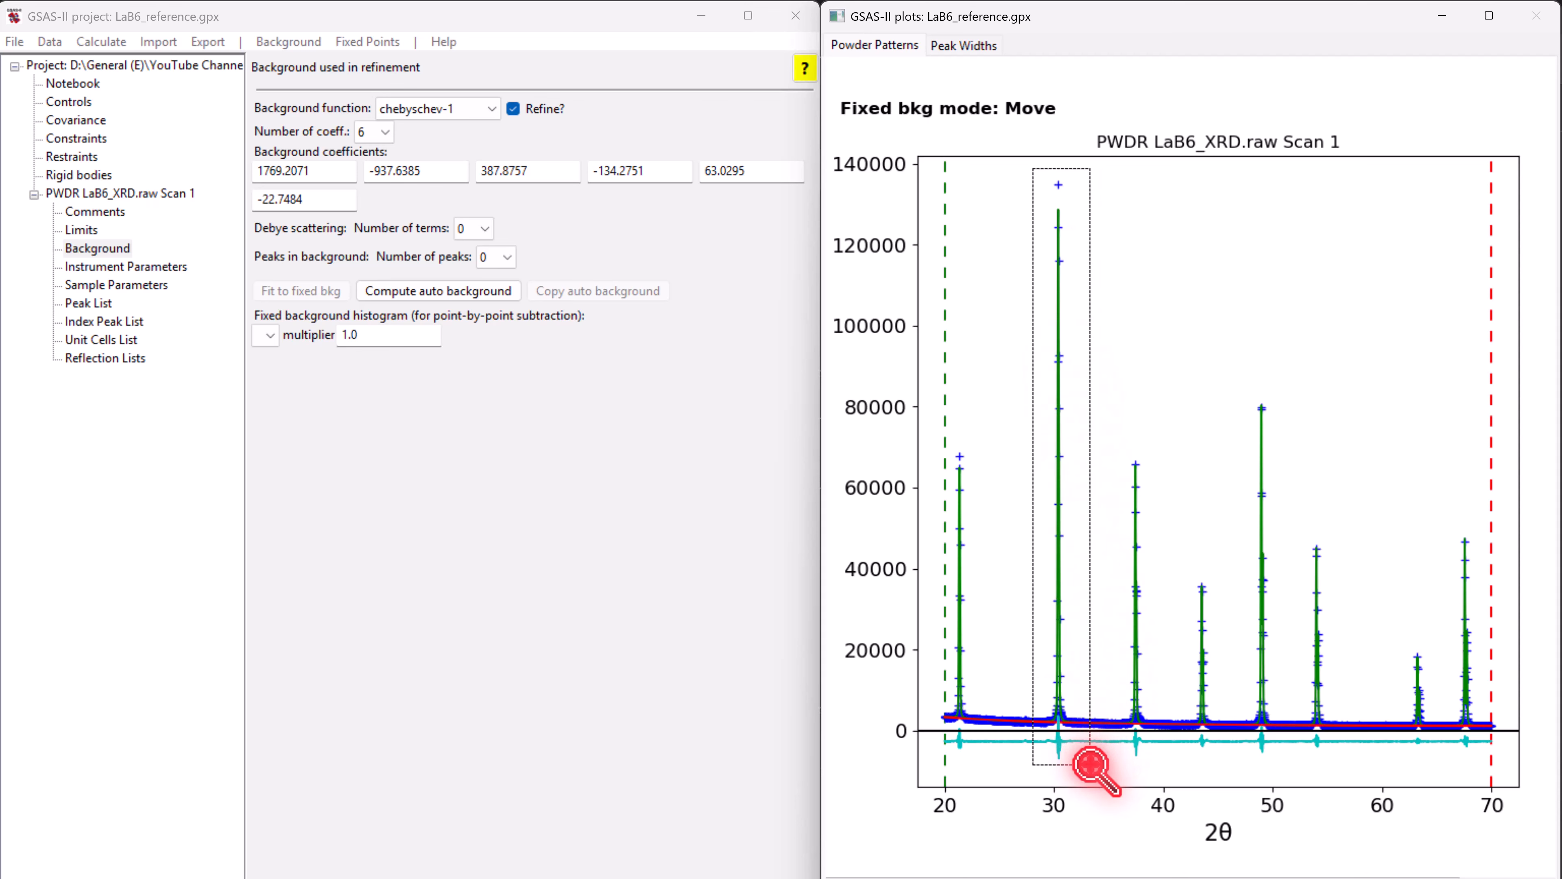
pyautogui.moveTo(1090, 763); pyautogui.dragTo(1089, 762)
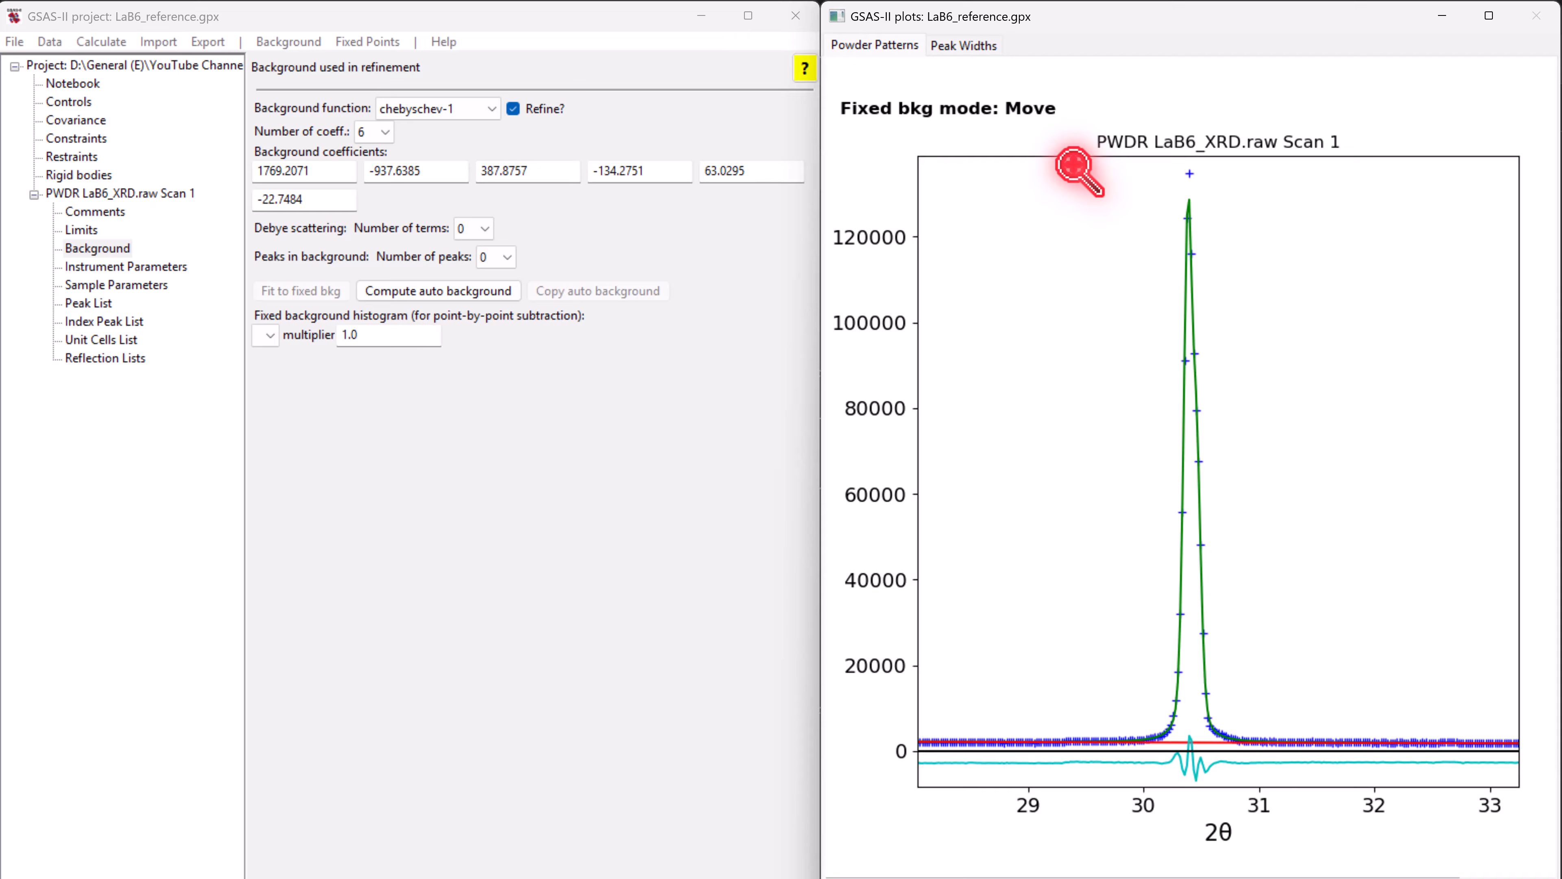
pyautogui.moveTo(1074, 165); pyautogui.dragTo(1311, 788)
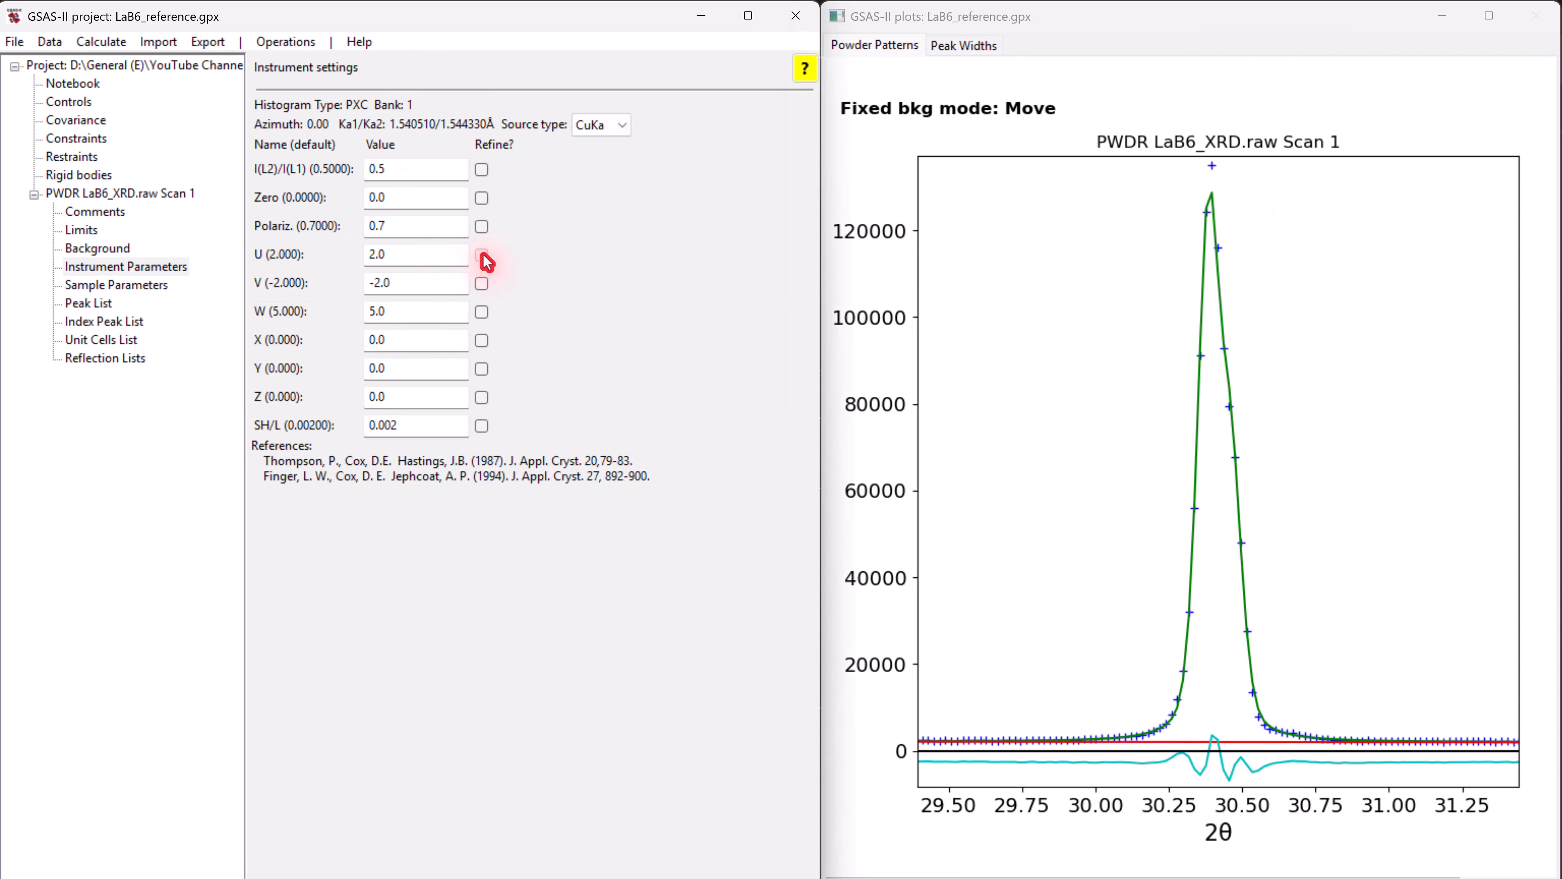
# - Enable refinement of the U, V and W instrument parameters and run Peakfit on the peak list
pyautogui.click(484, 257)
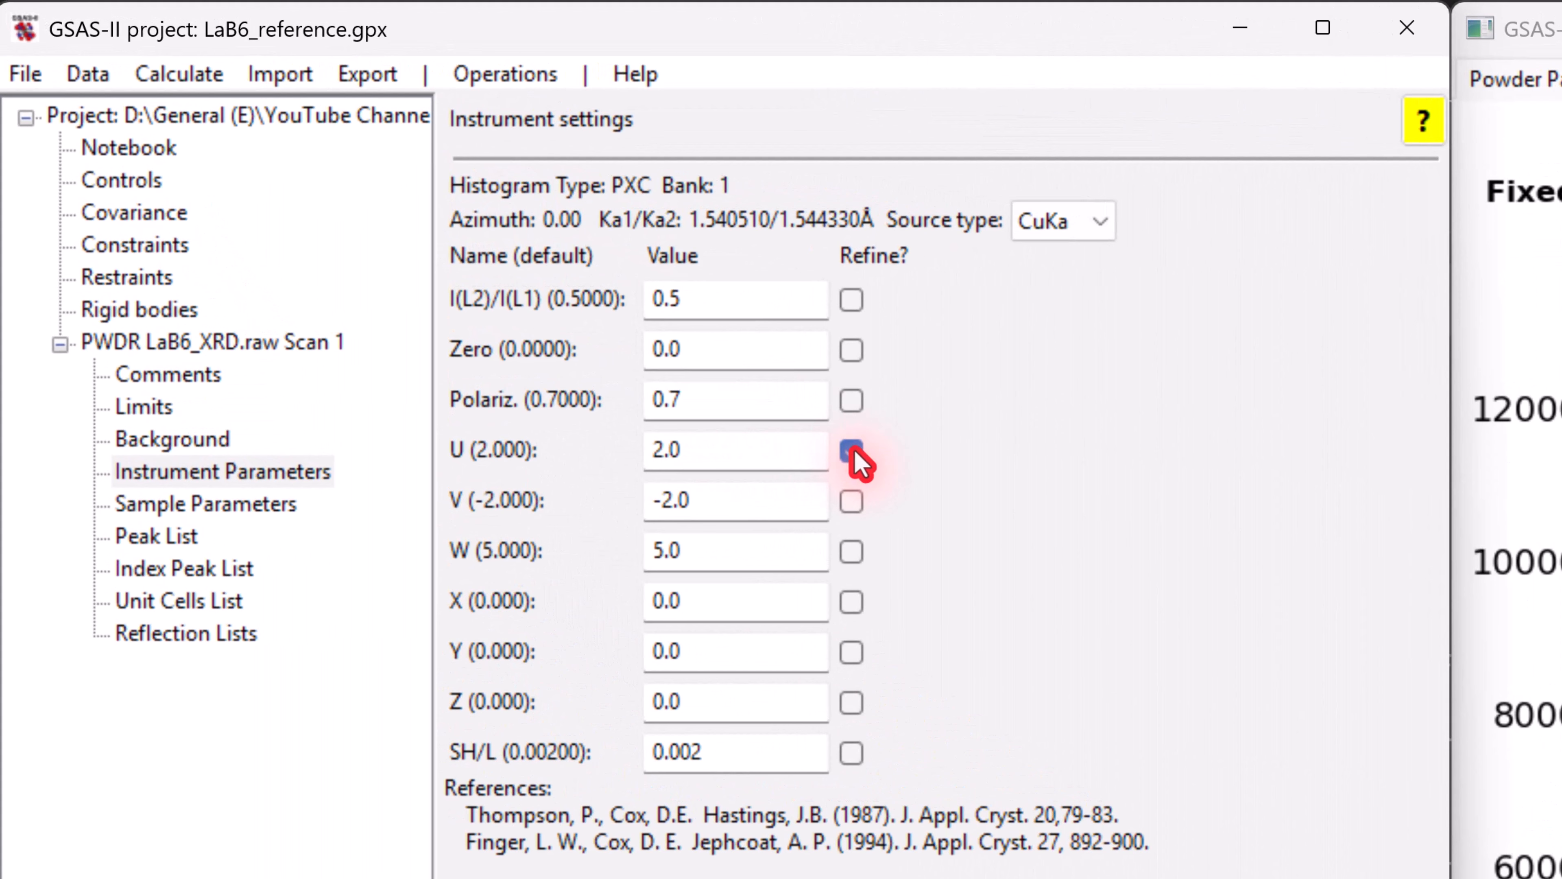
pyautogui.click(853, 505)
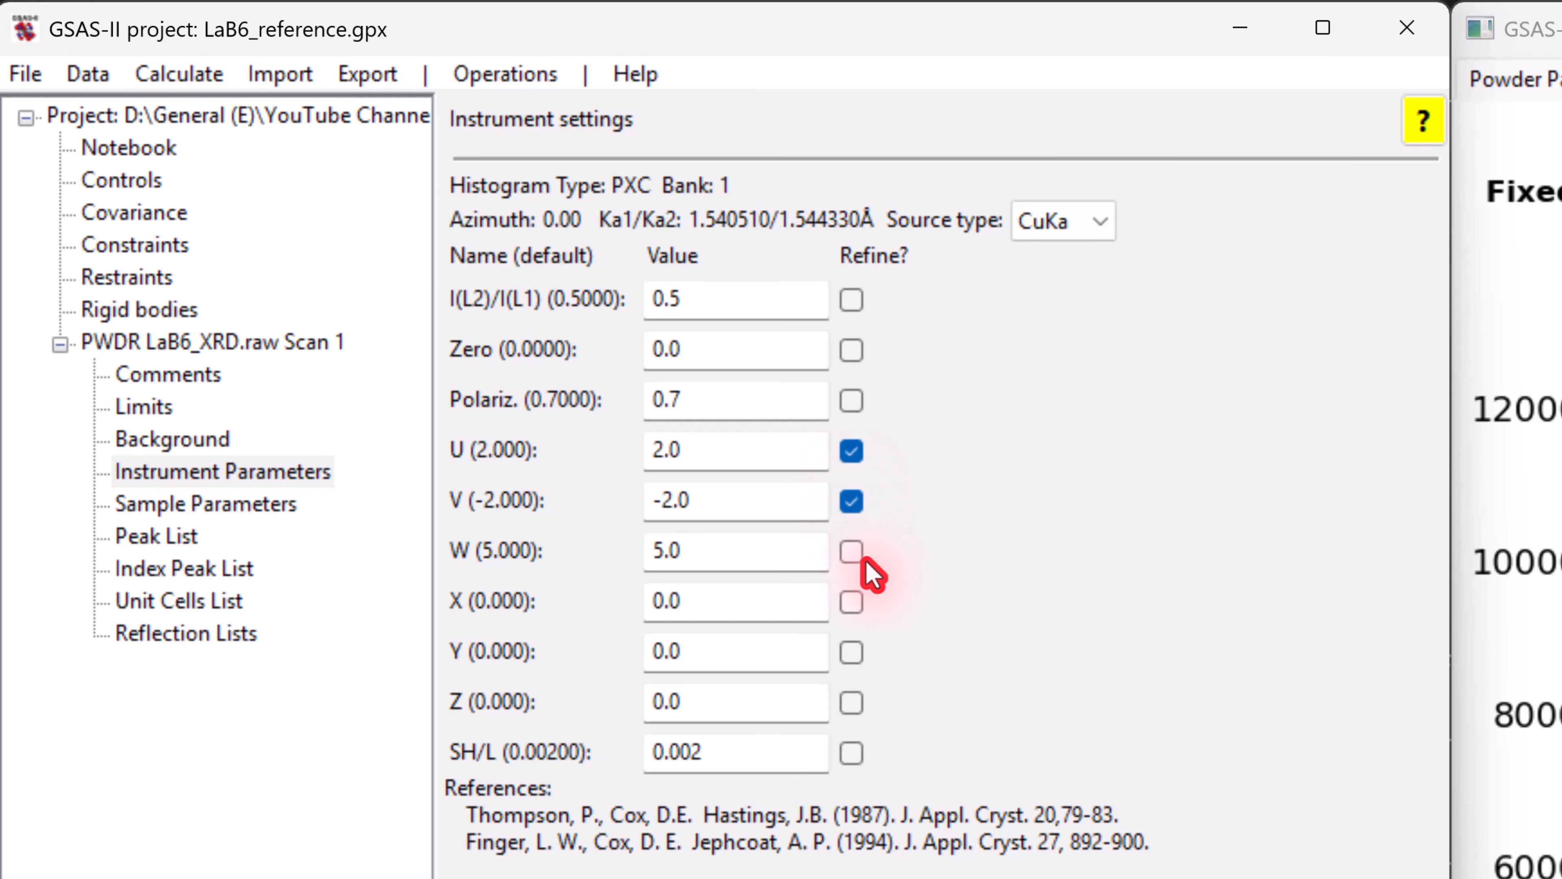
pyautogui.click(852, 553)
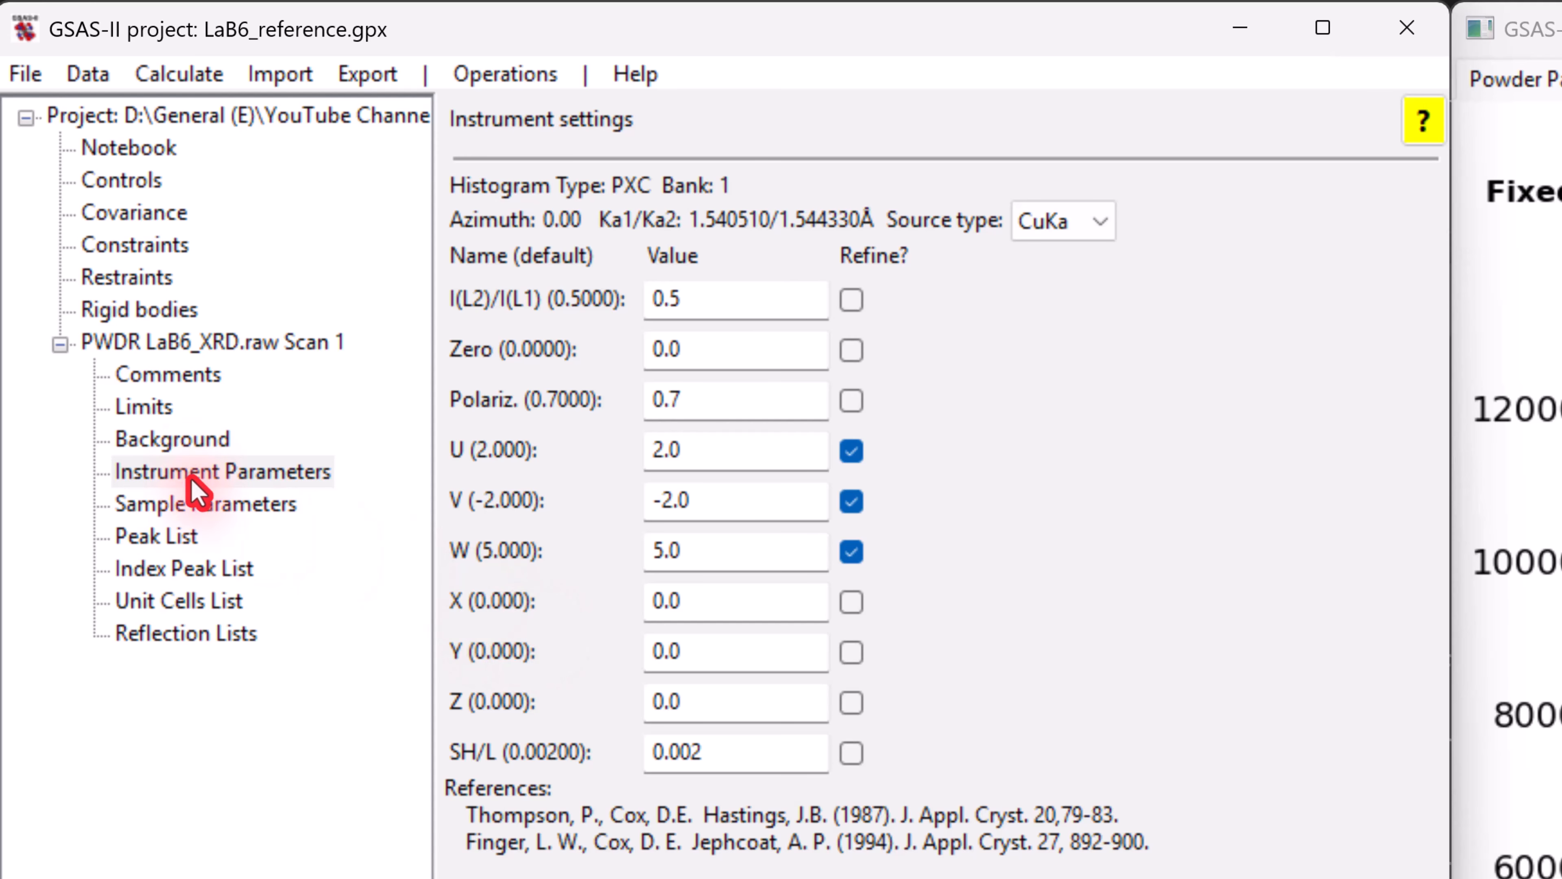
pyautogui.click(164, 536)
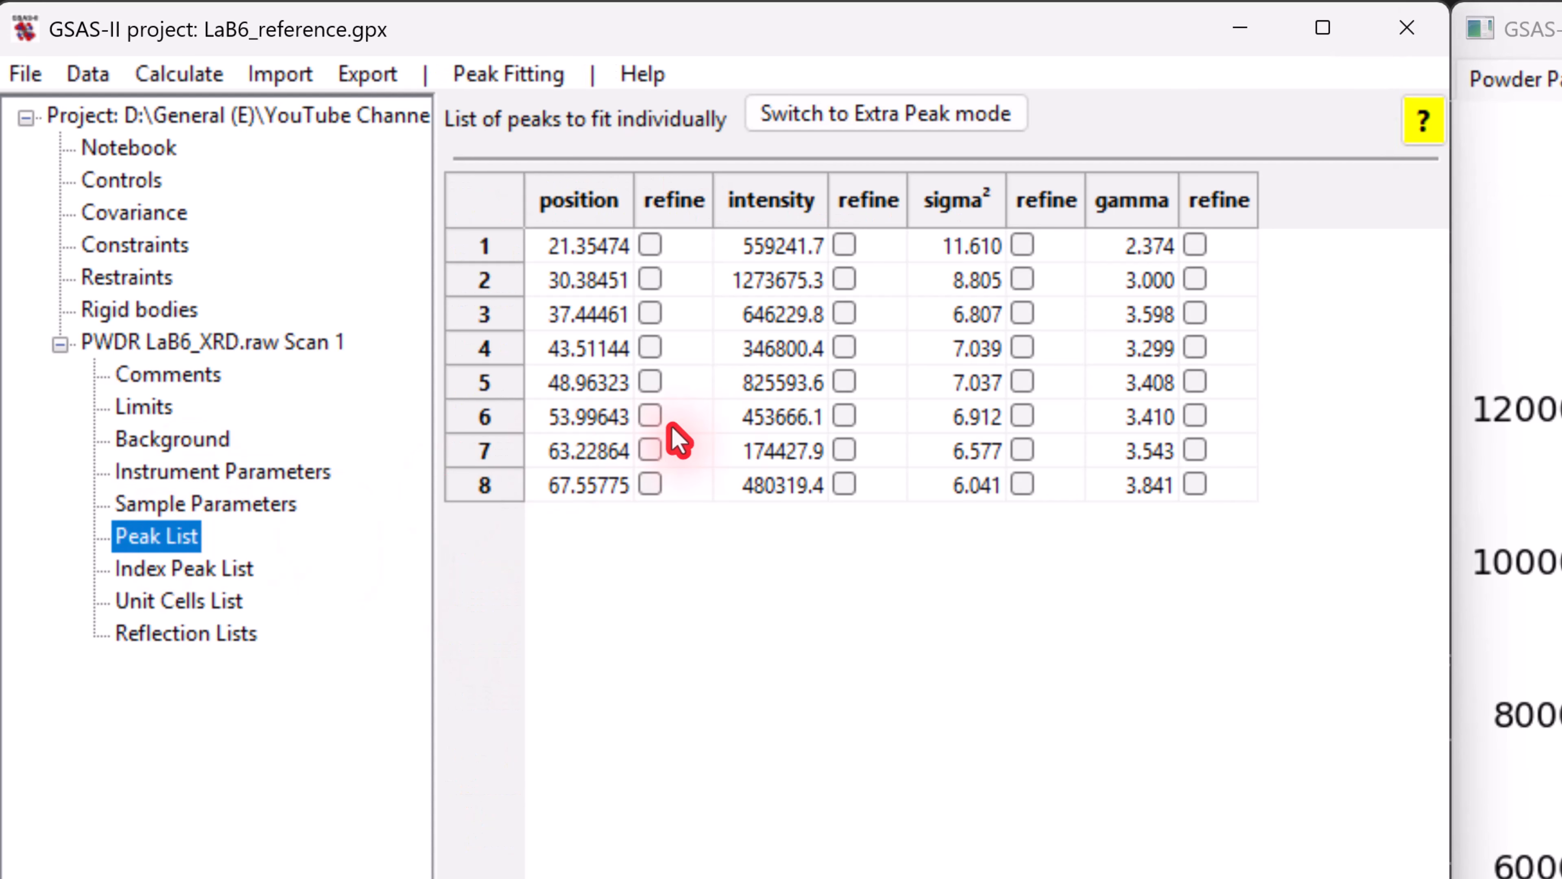
pyautogui.click(516, 72)
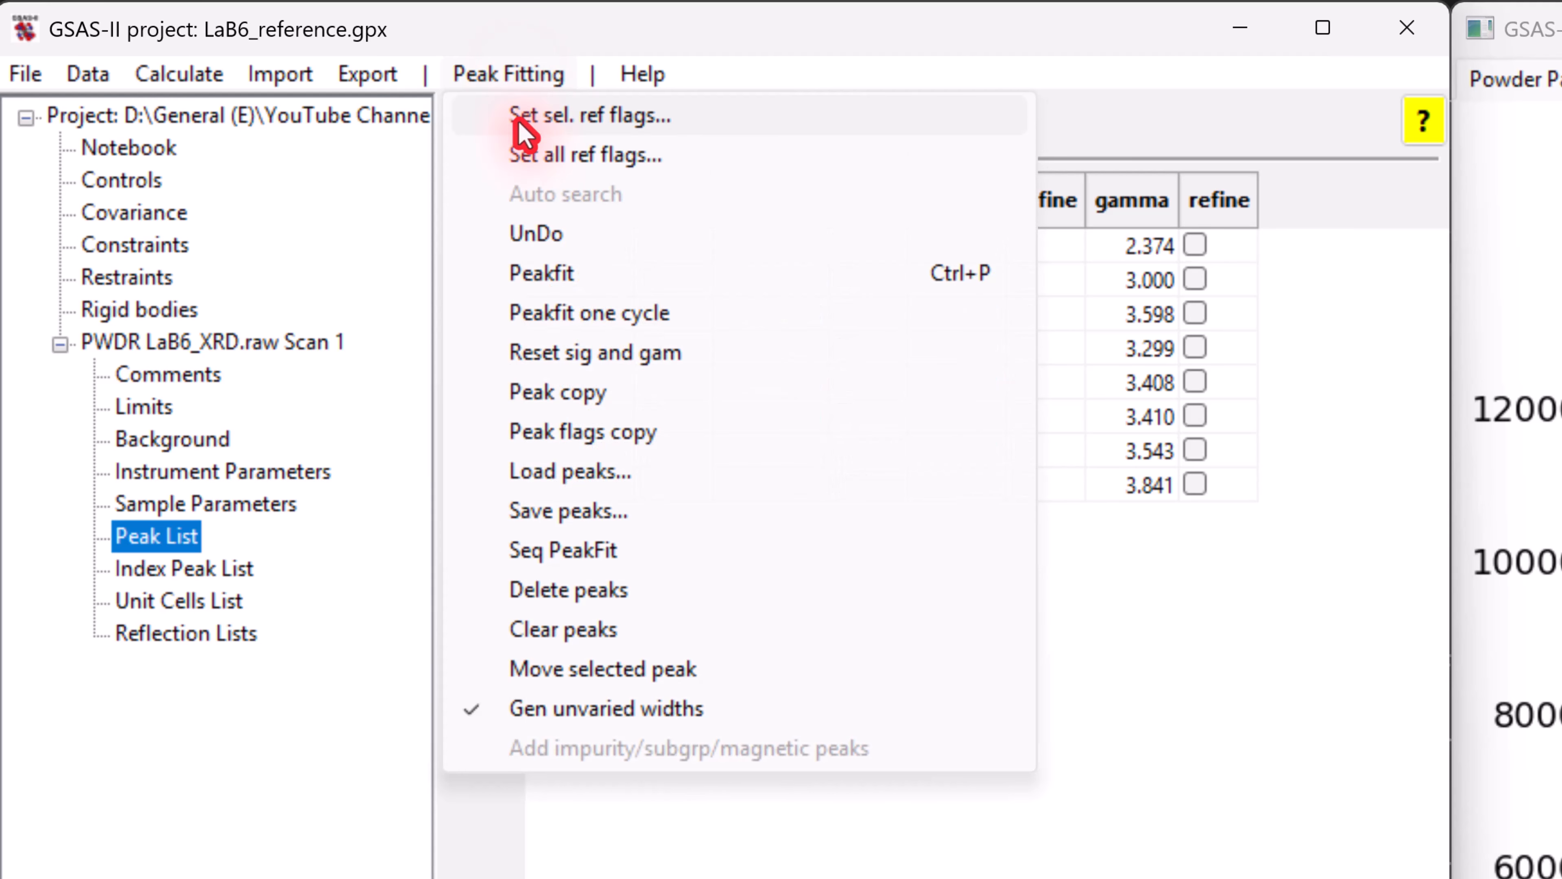
pyautogui.click(531, 274)
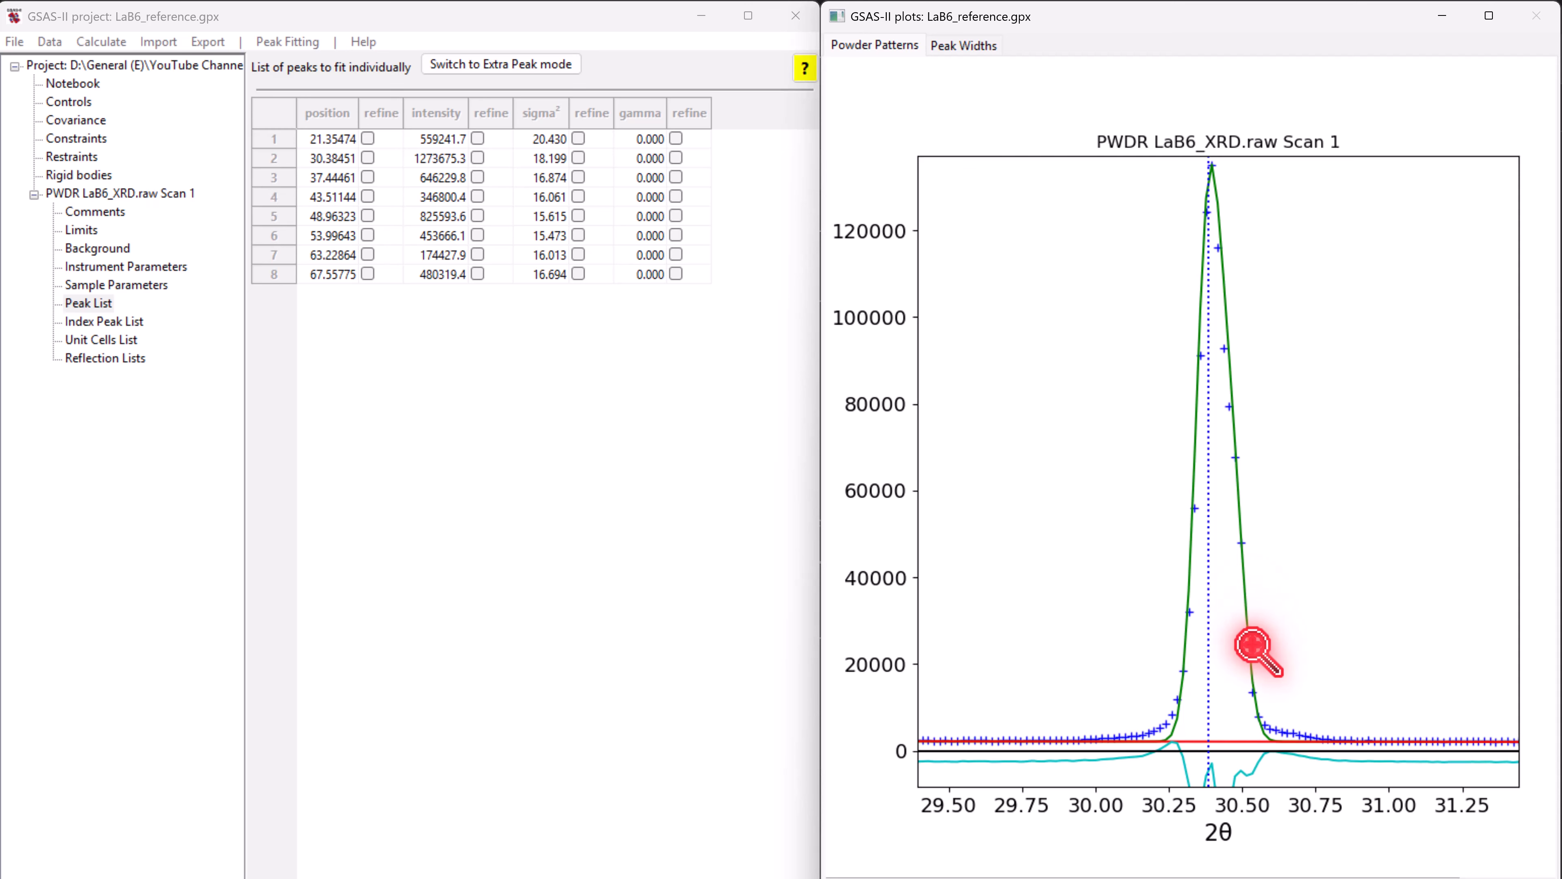
# - Check the fit of the peak near 30.4° and set position and intensity refinement of all listed peaks to vary all
pyautogui.click(841, 878)
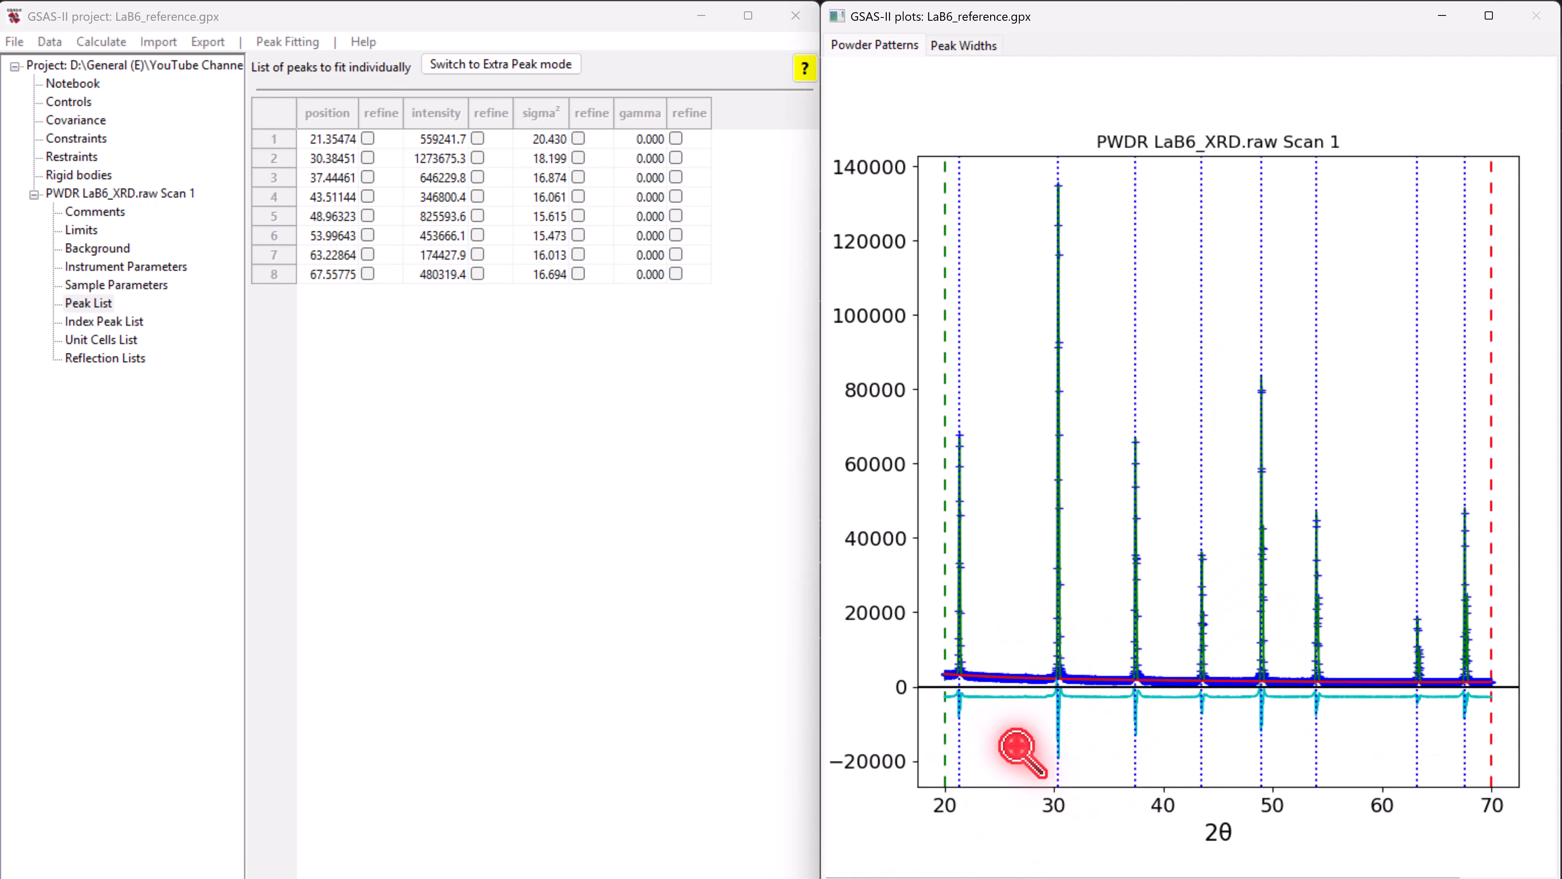
pyautogui.moveTo(1034, 165); pyautogui.dragTo(1083, 783)
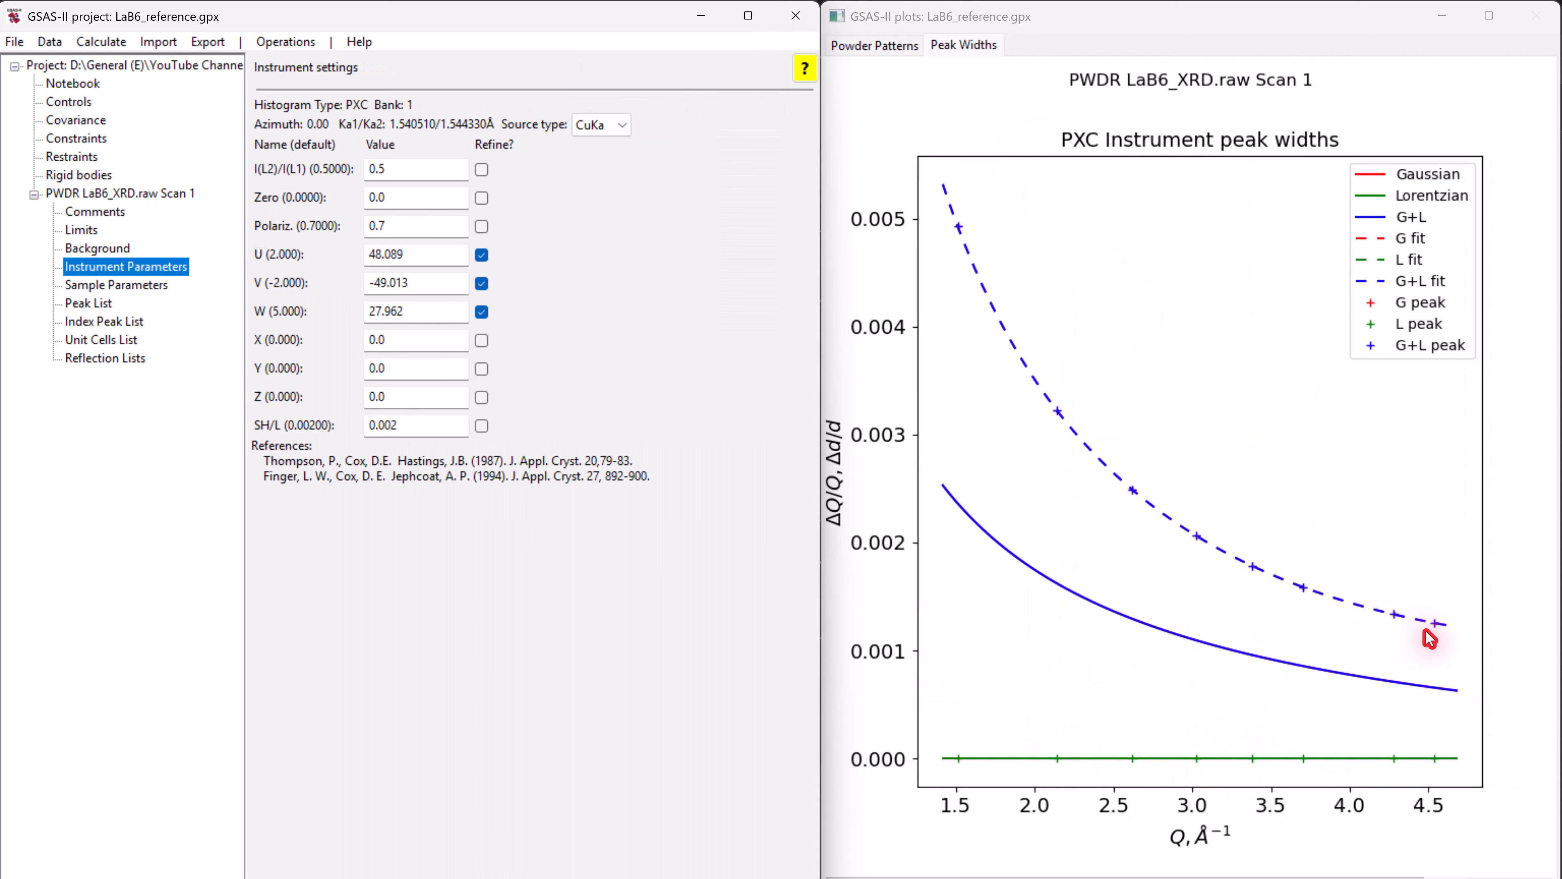
pyautogui.click(870, 46)
pyautogui.moveTo(1041, 173); pyautogui.dragTo(1084, 784)
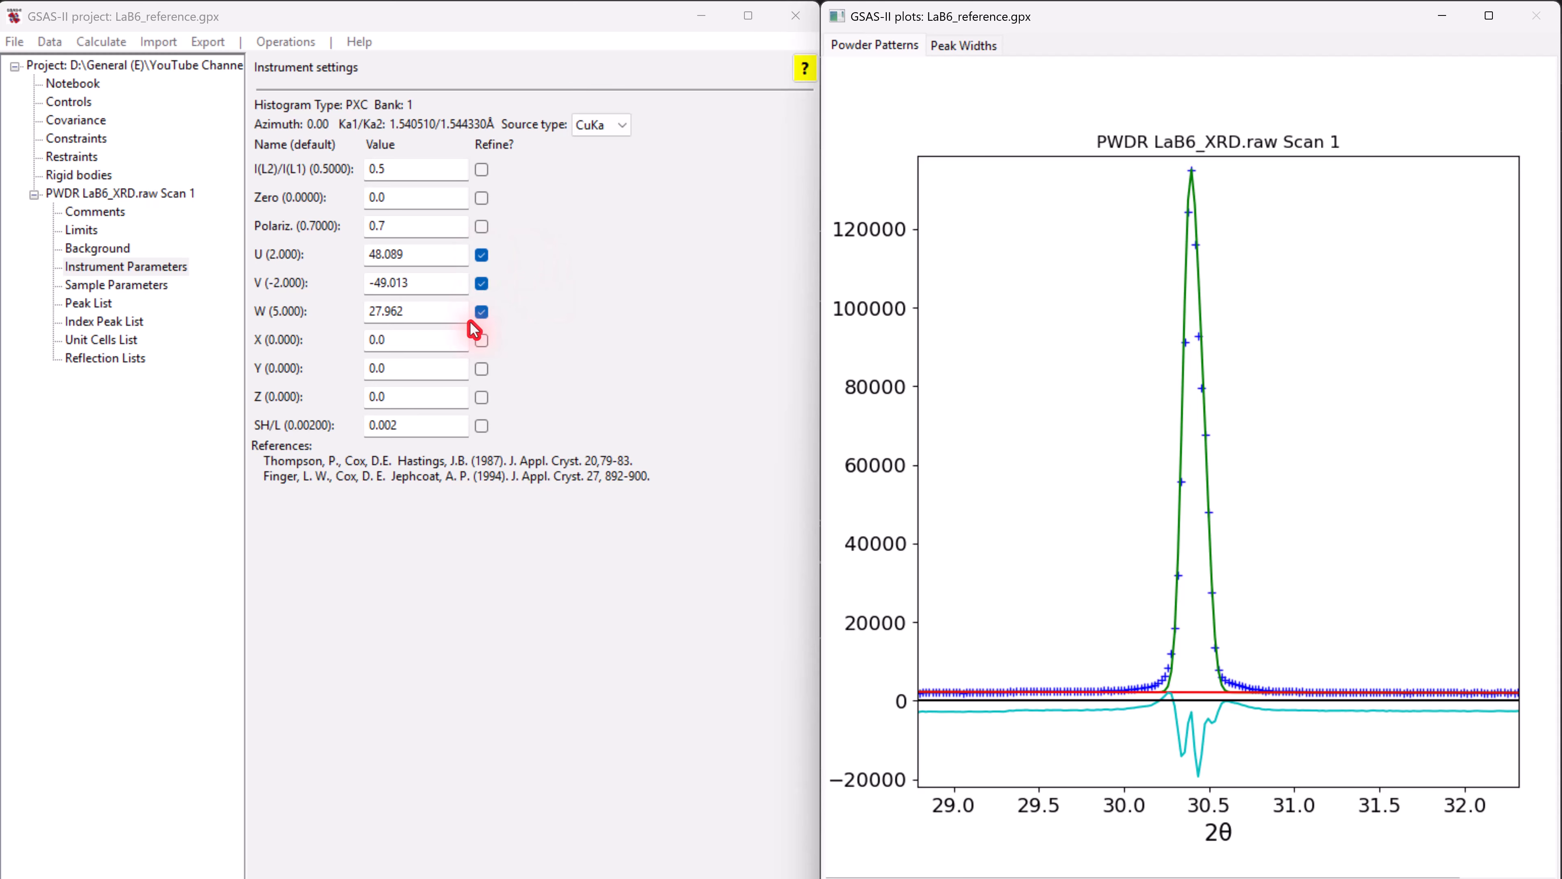
pyautogui.click(89, 303)
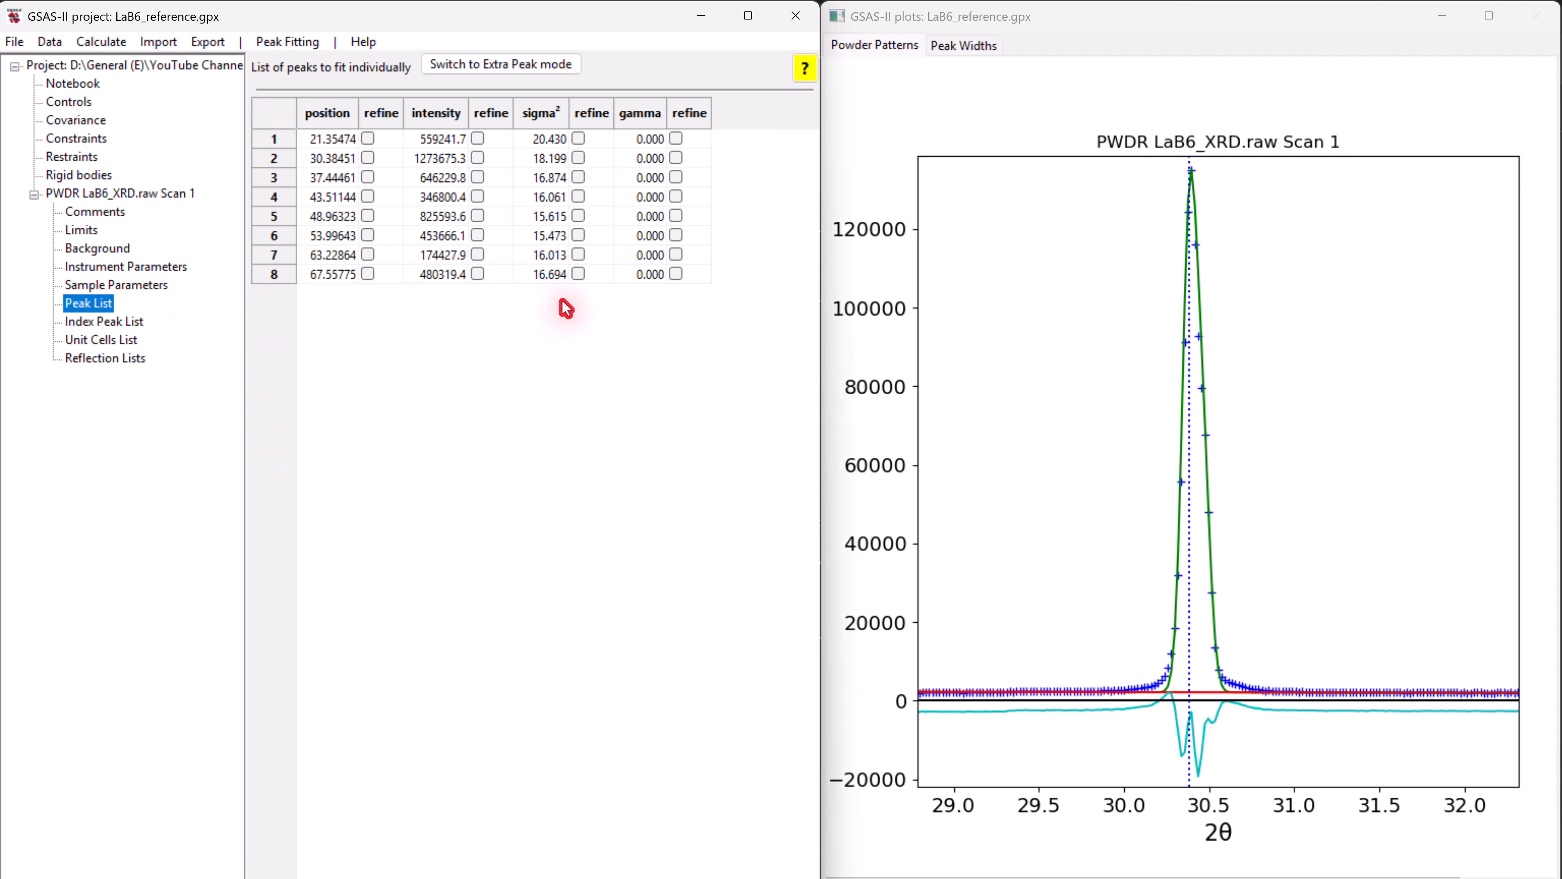
pyautogui.doubleClick(383, 121)
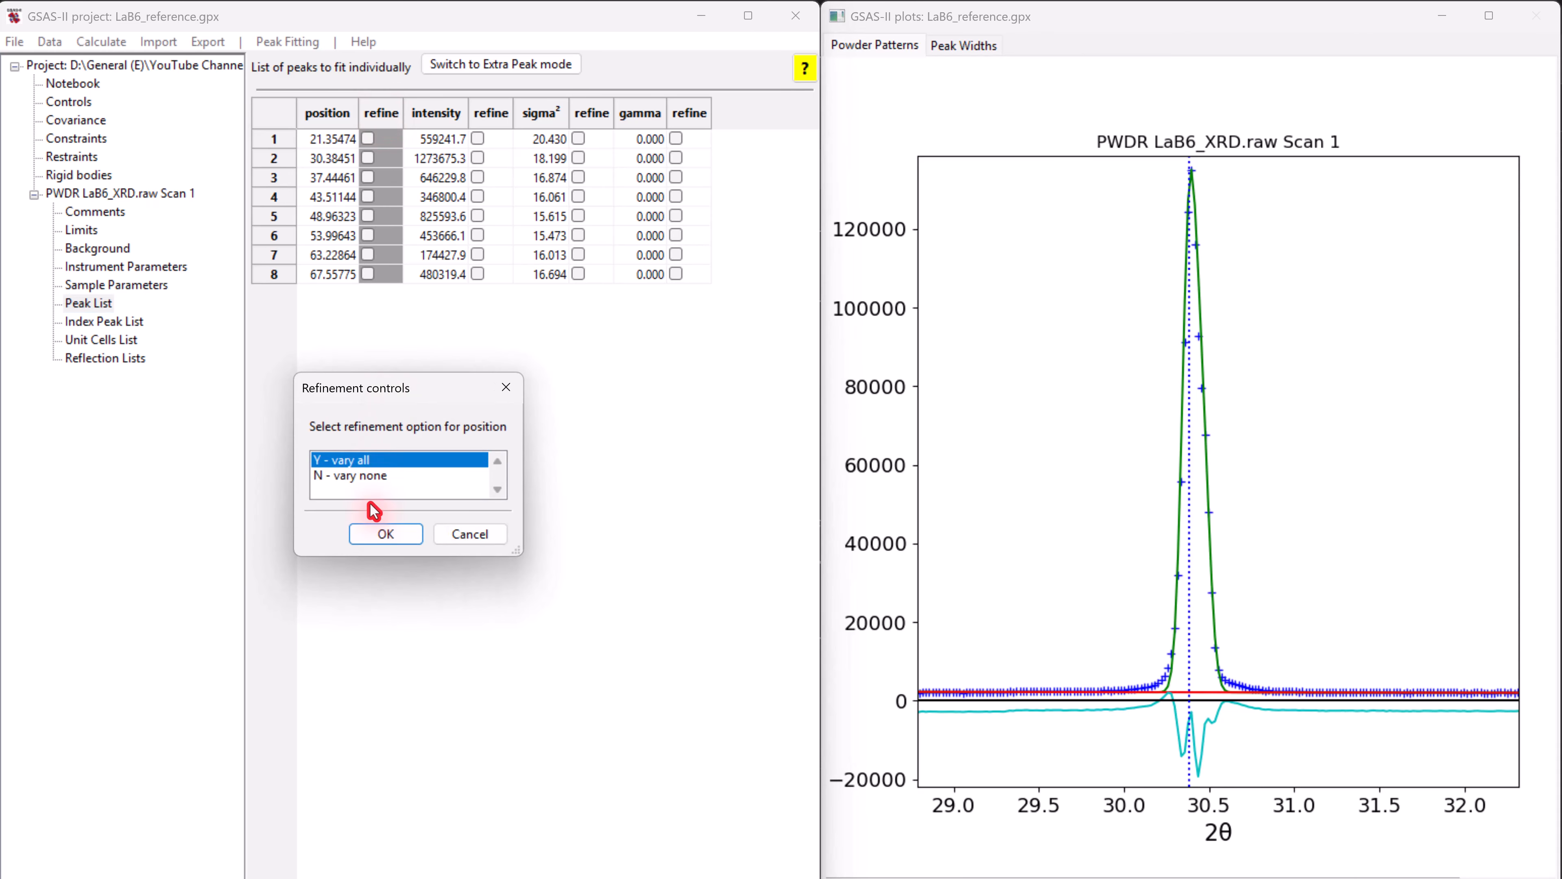
pyautogui.click(397, 536)
pyautogui.doubleClick(491, 114)
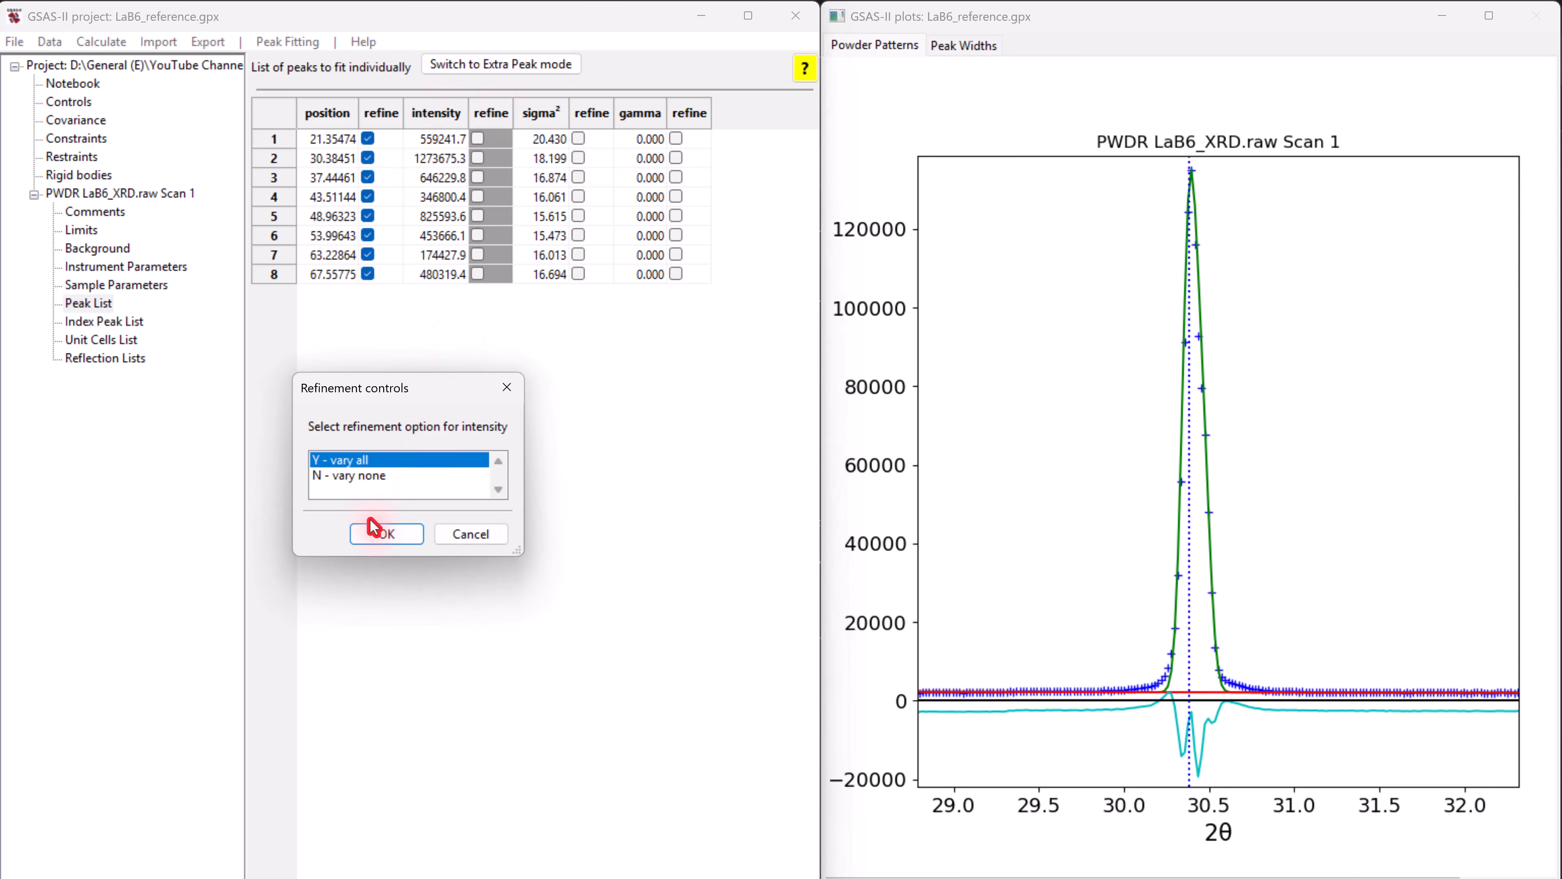
pyautogui.click(378, 533)
# - Set the sigma² refinement of all listed peaks to vary all and run Peakfit
pyautogui.click(542, 116)
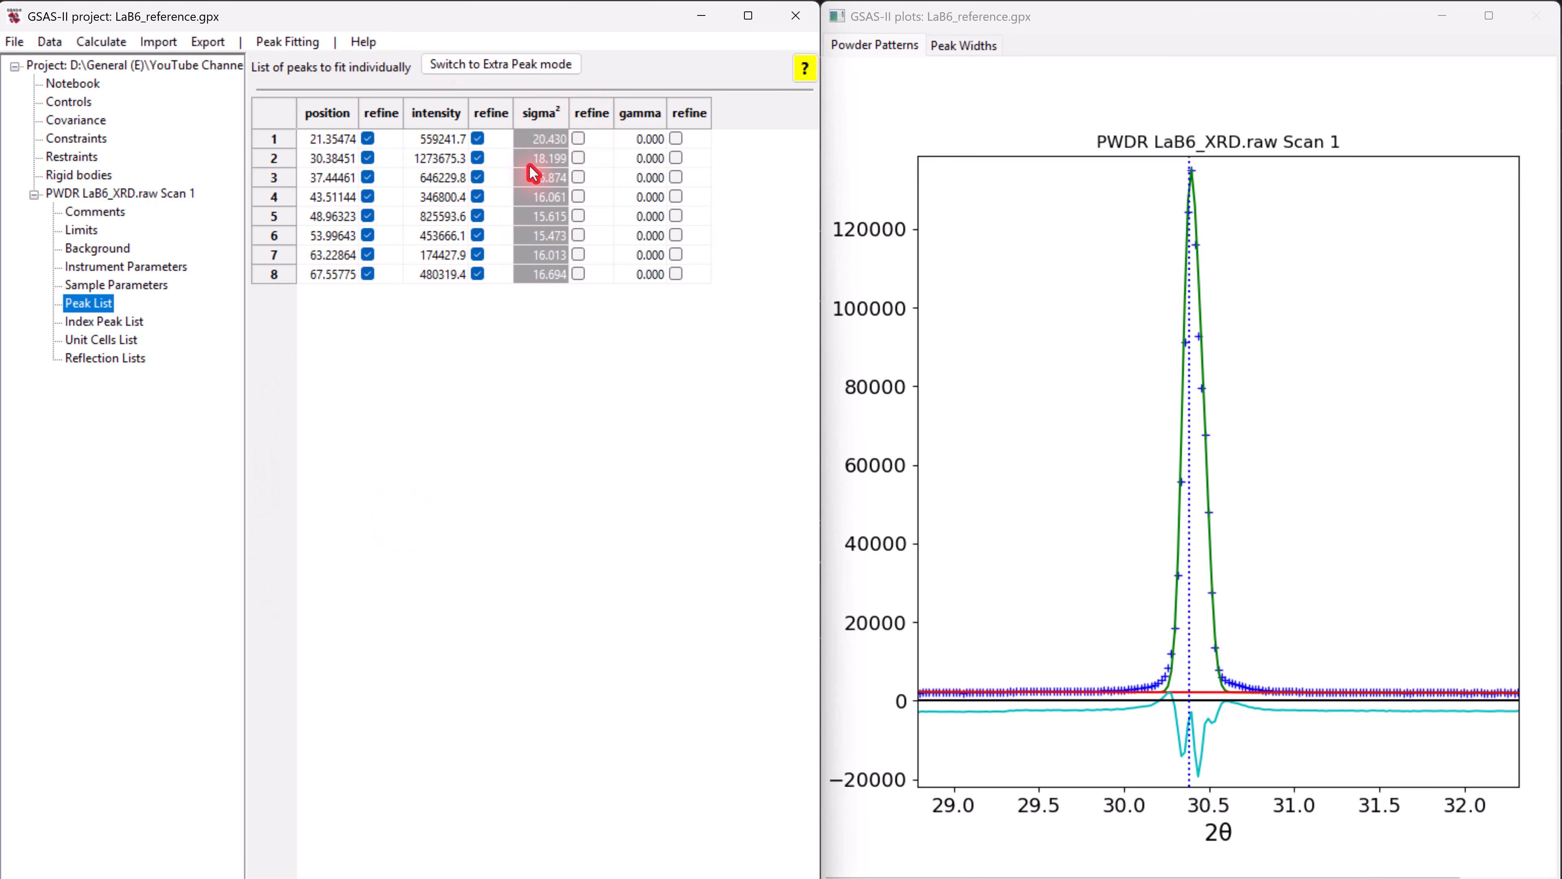
pyautogui.click(525, 321)
pyautogui.doubleClick(590, 120)
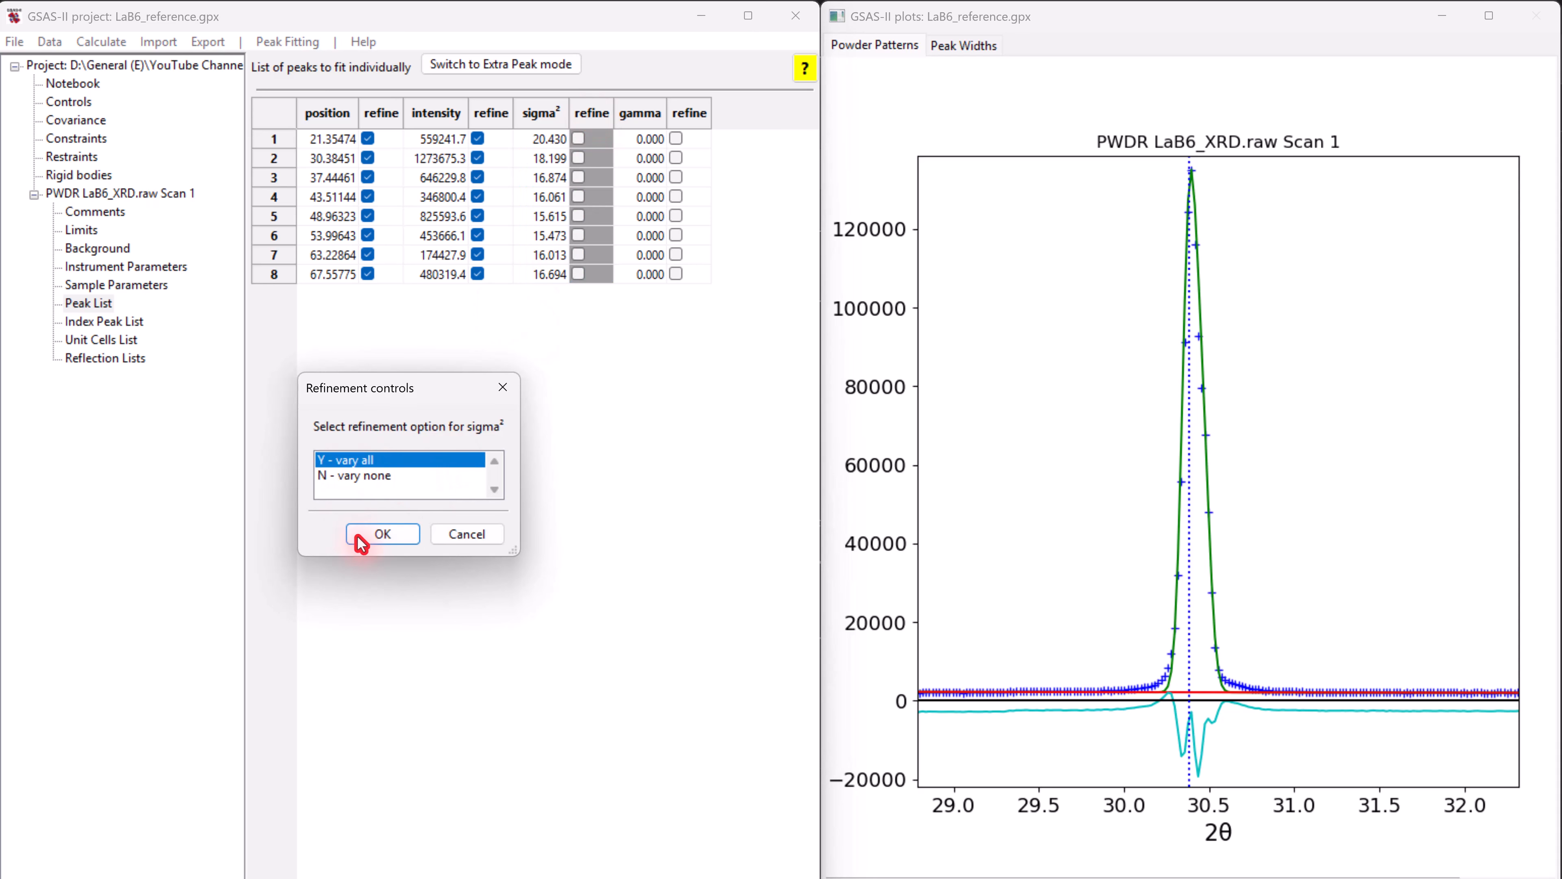
pyautogui.click(383, 534)
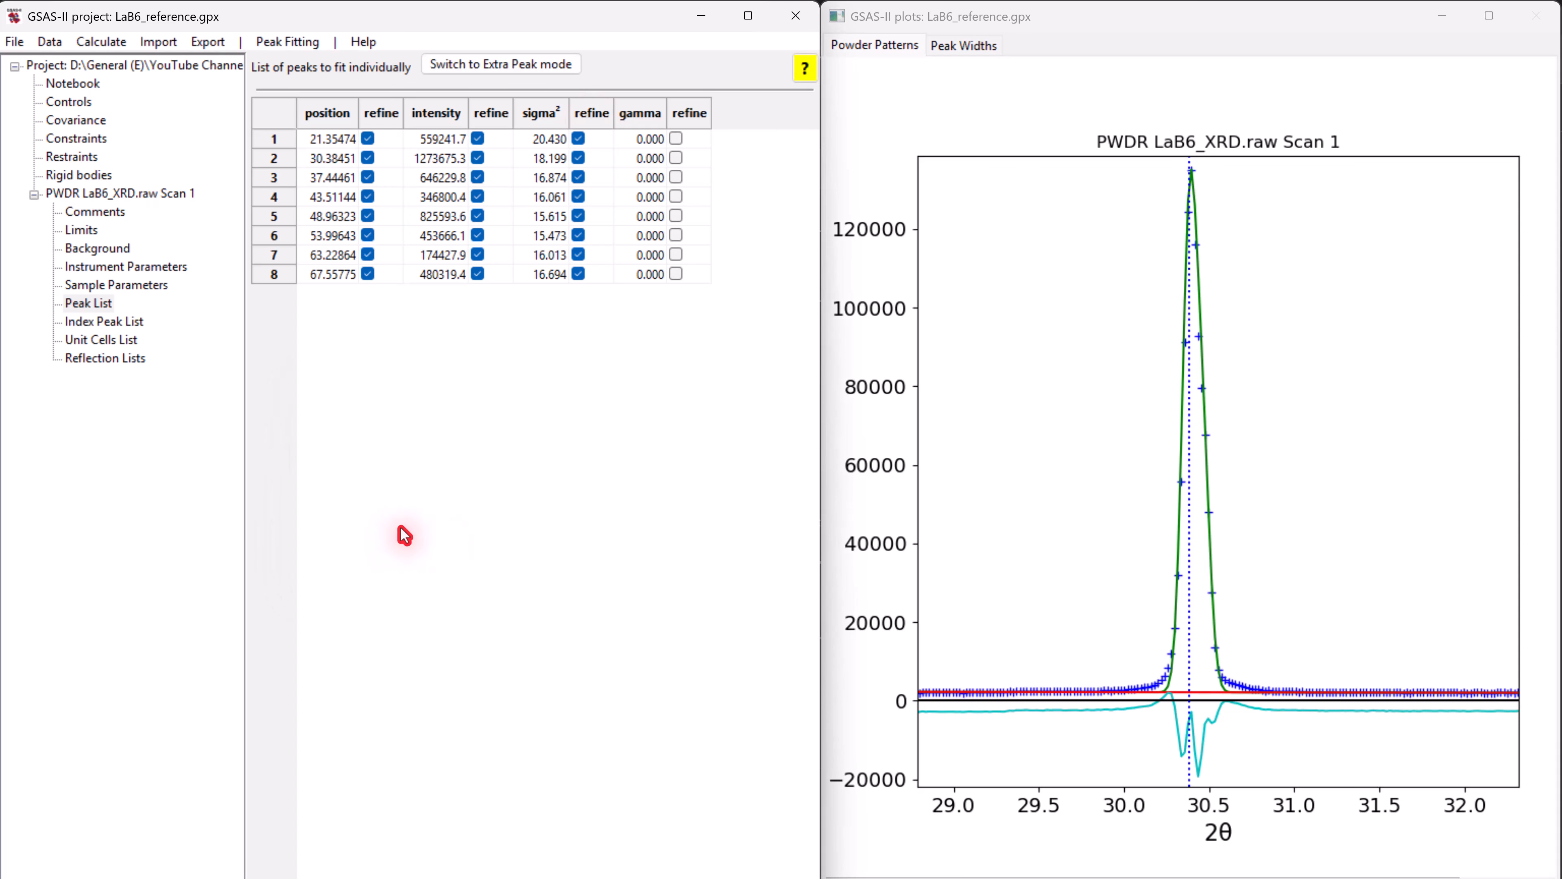
pyautogui.moveTo(1142, 160); pyautogui.dragTo(1250, 794)
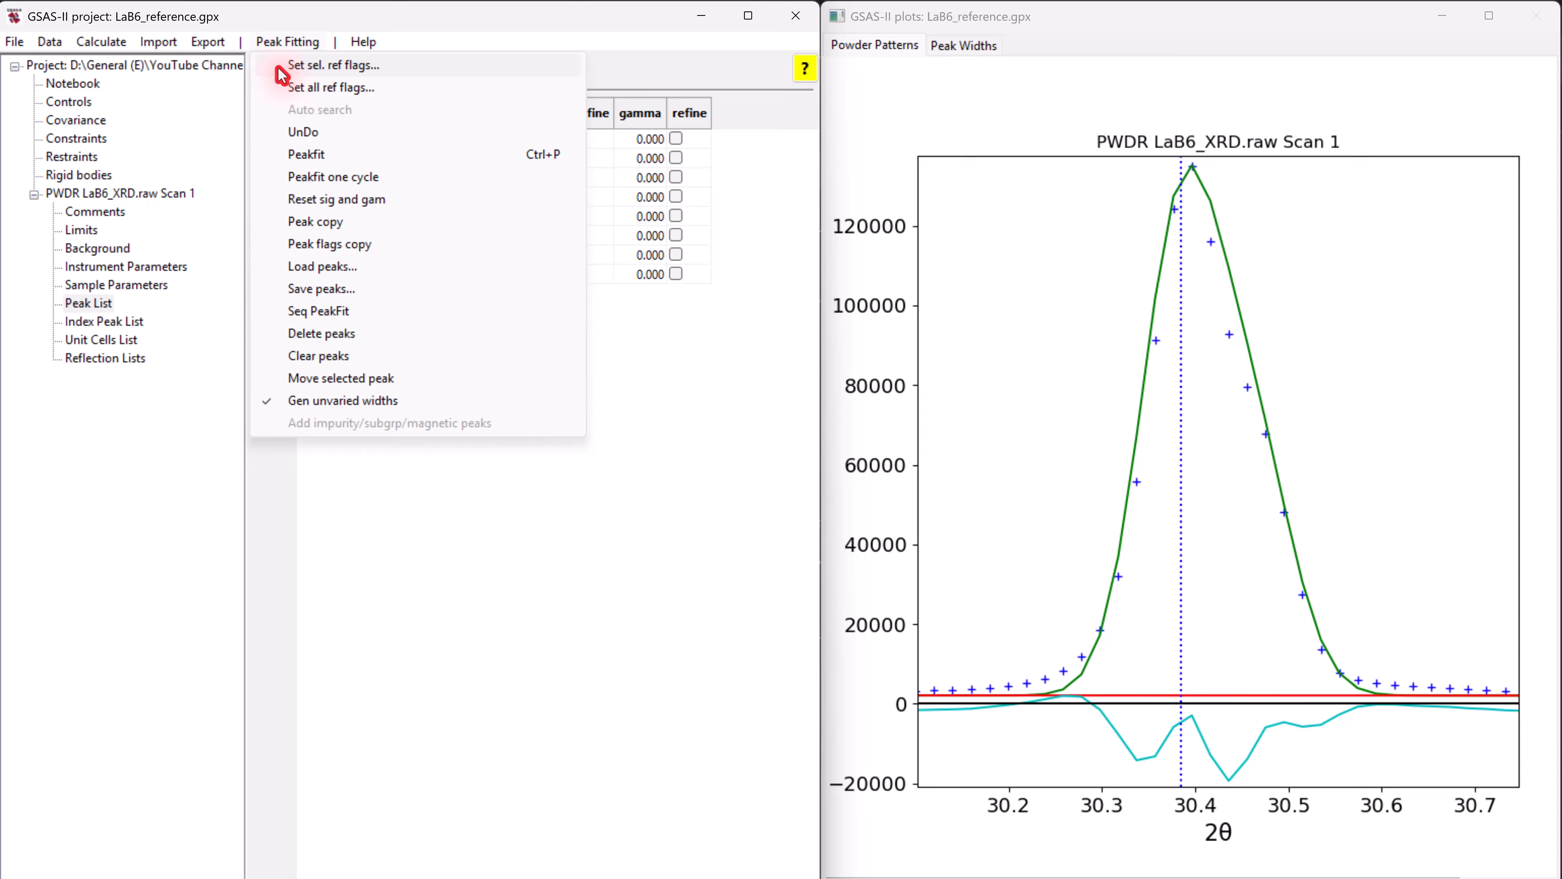
pyautogui.click(295, 154)
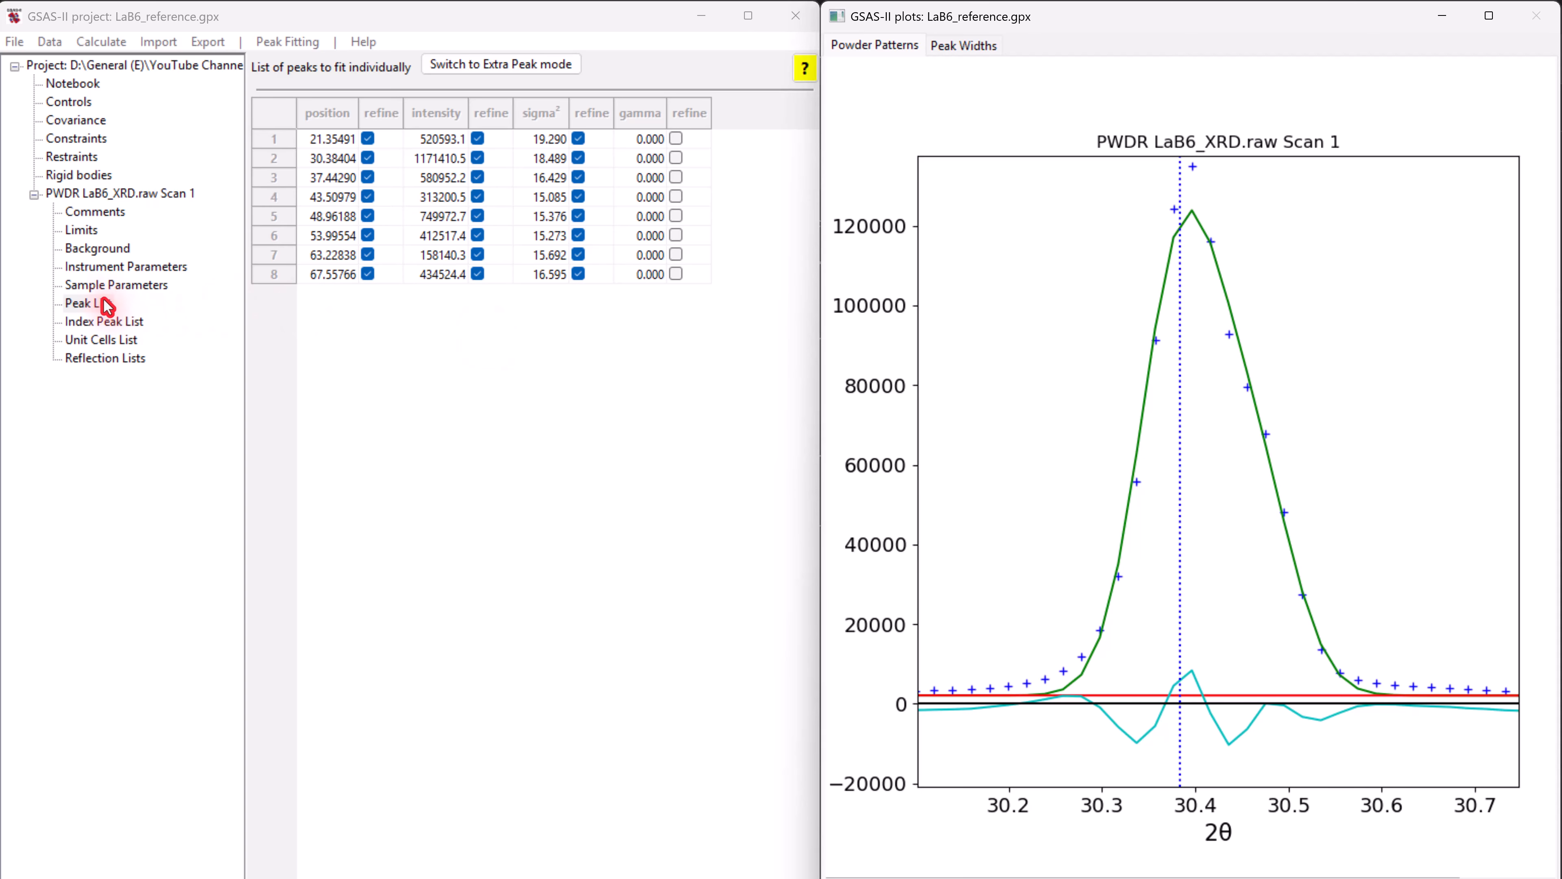
# - Try refining the SH/L instrument parameter together with the peak list by running Peakfit
pyautogui.click(187, 271)
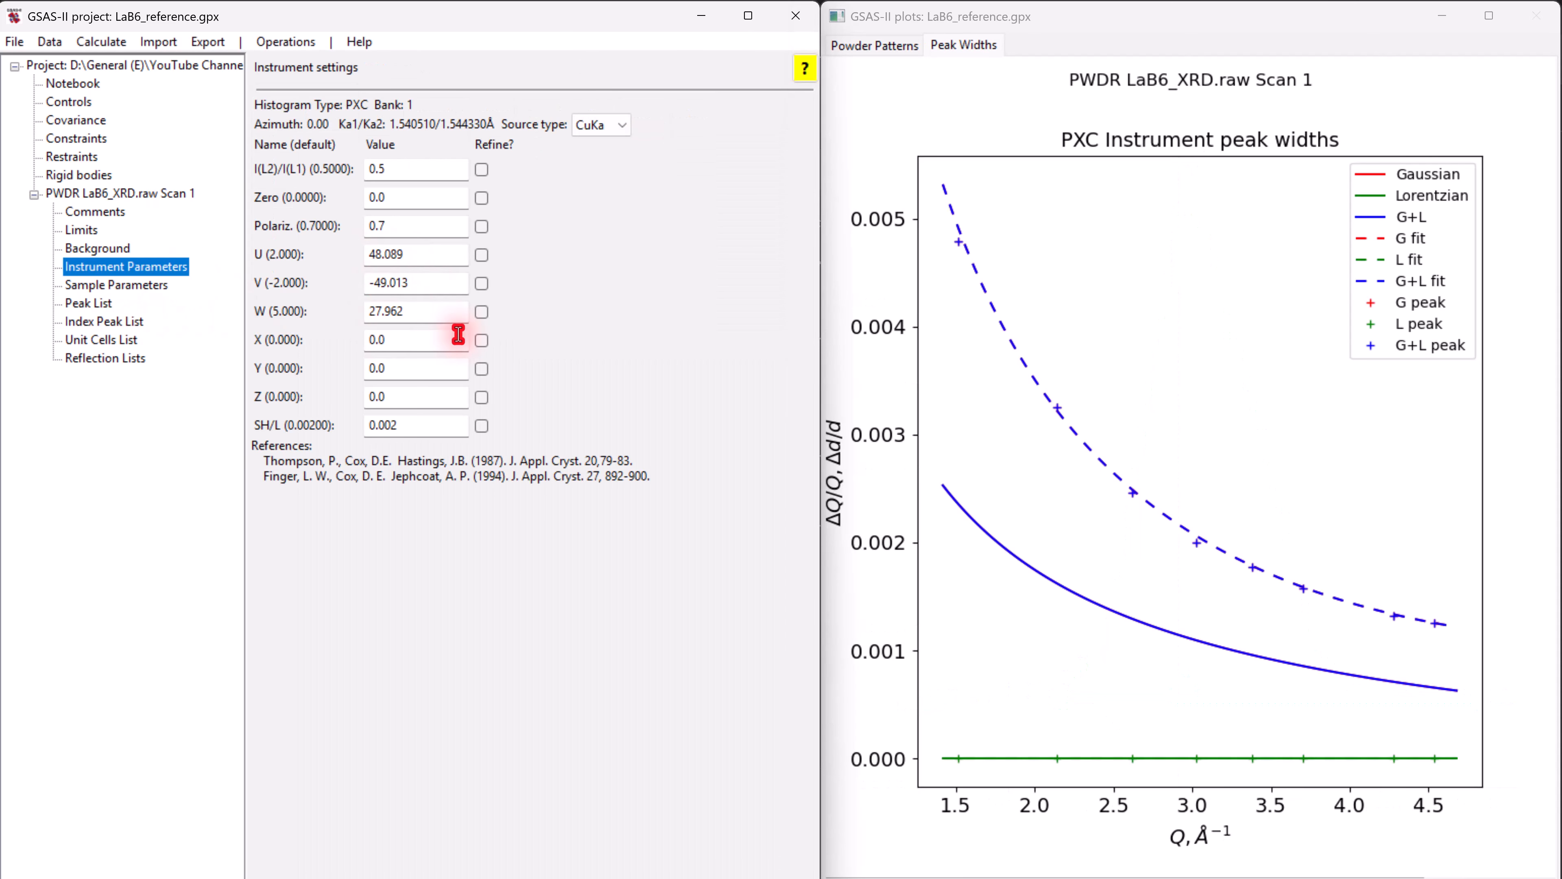
pyautogui.click(874, 45)
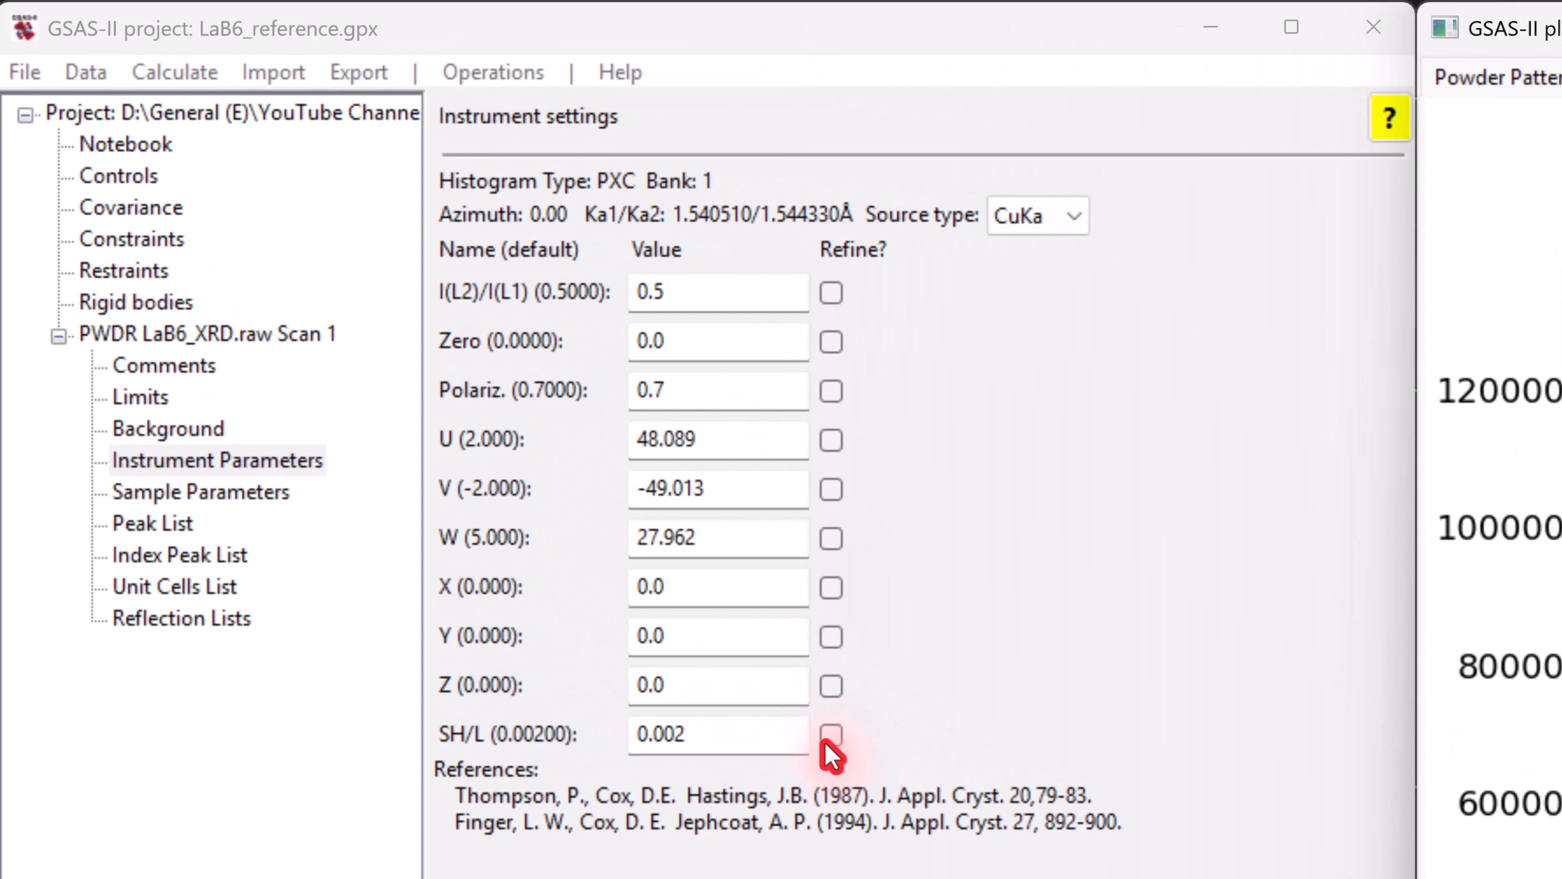
pyautogui.click(481, 425)
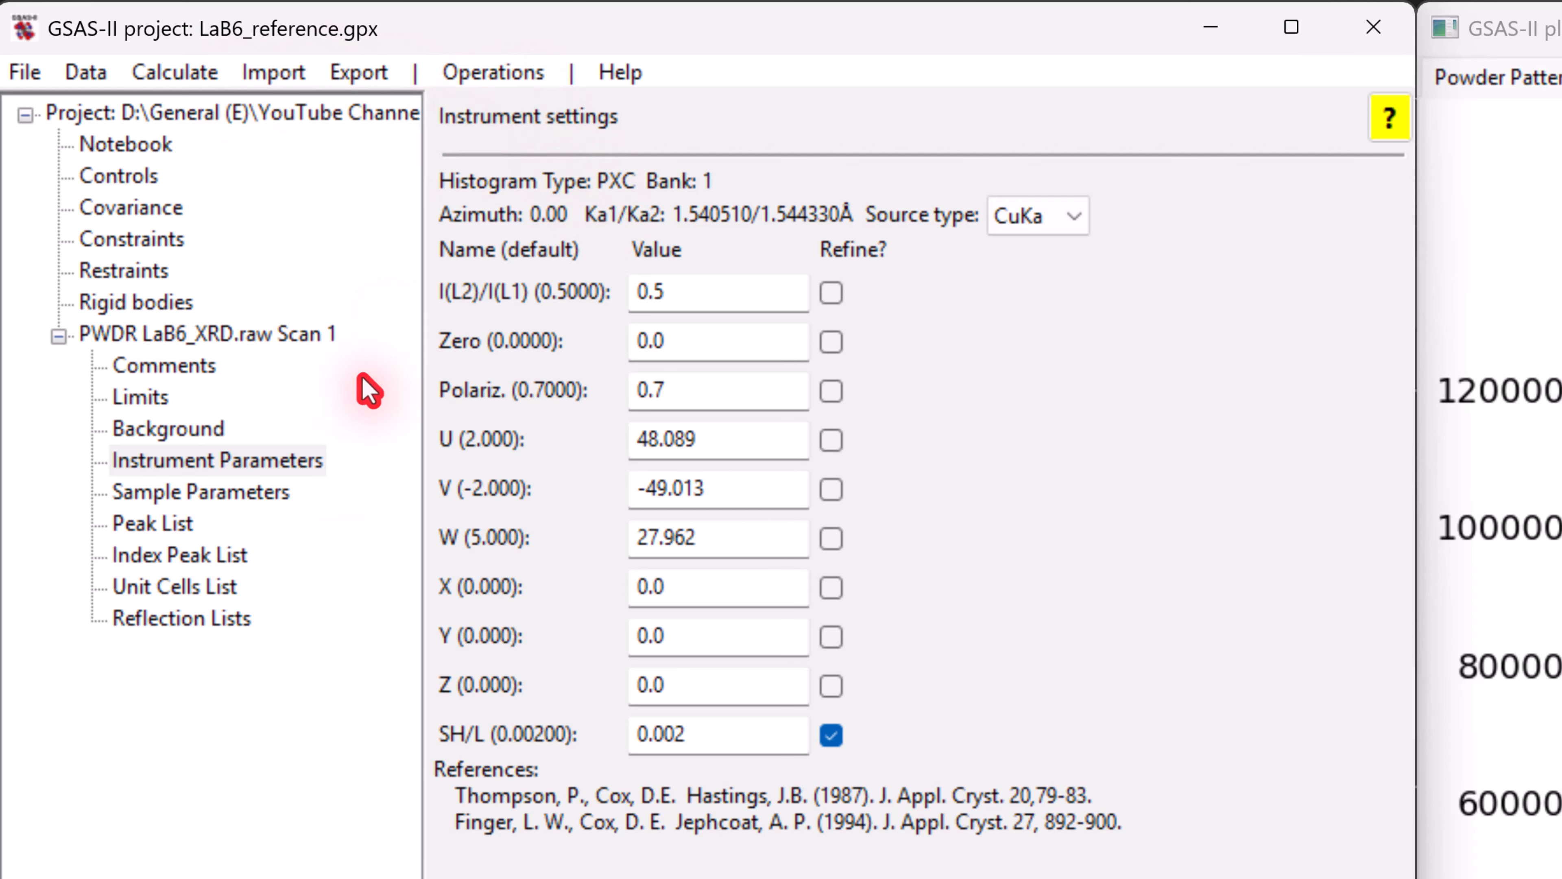
pyautogui.click(157, 522)
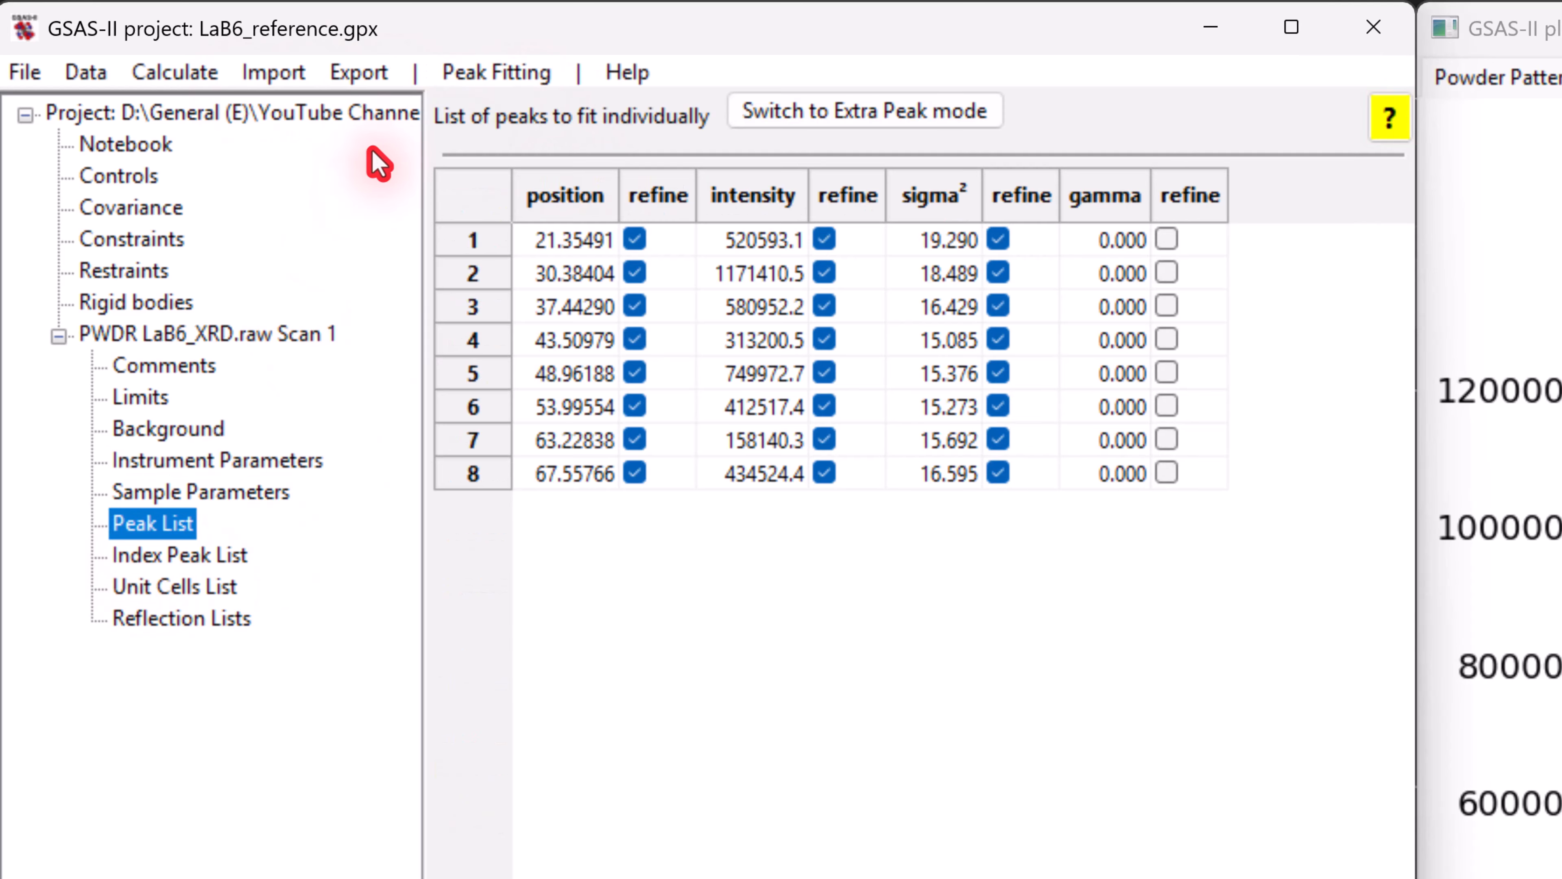
pyautogui.click(487, 74)
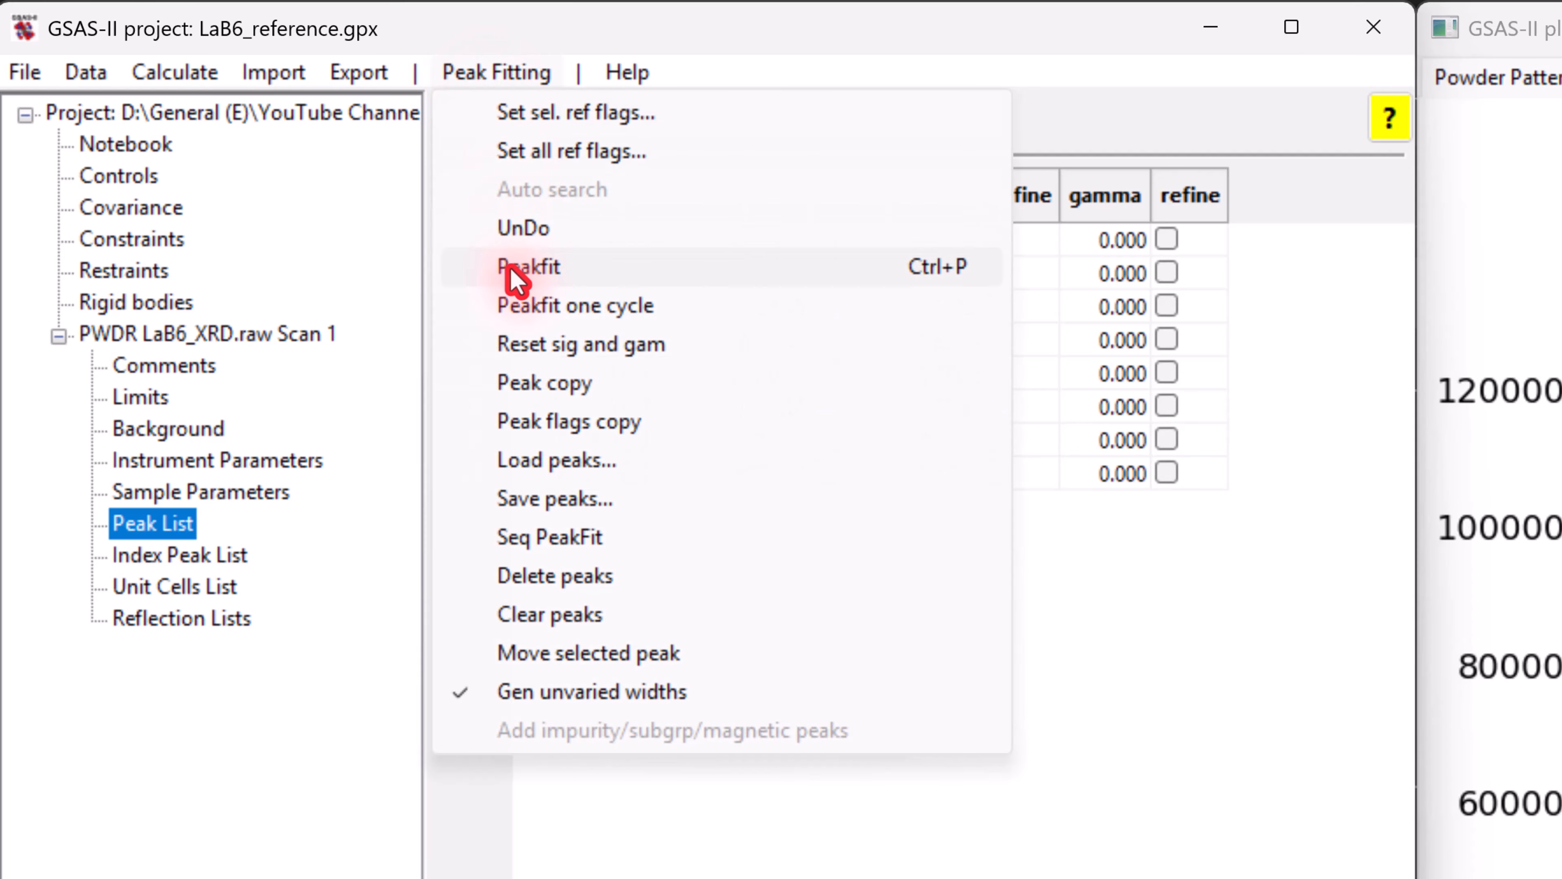
pyautogui.click(514, 280)
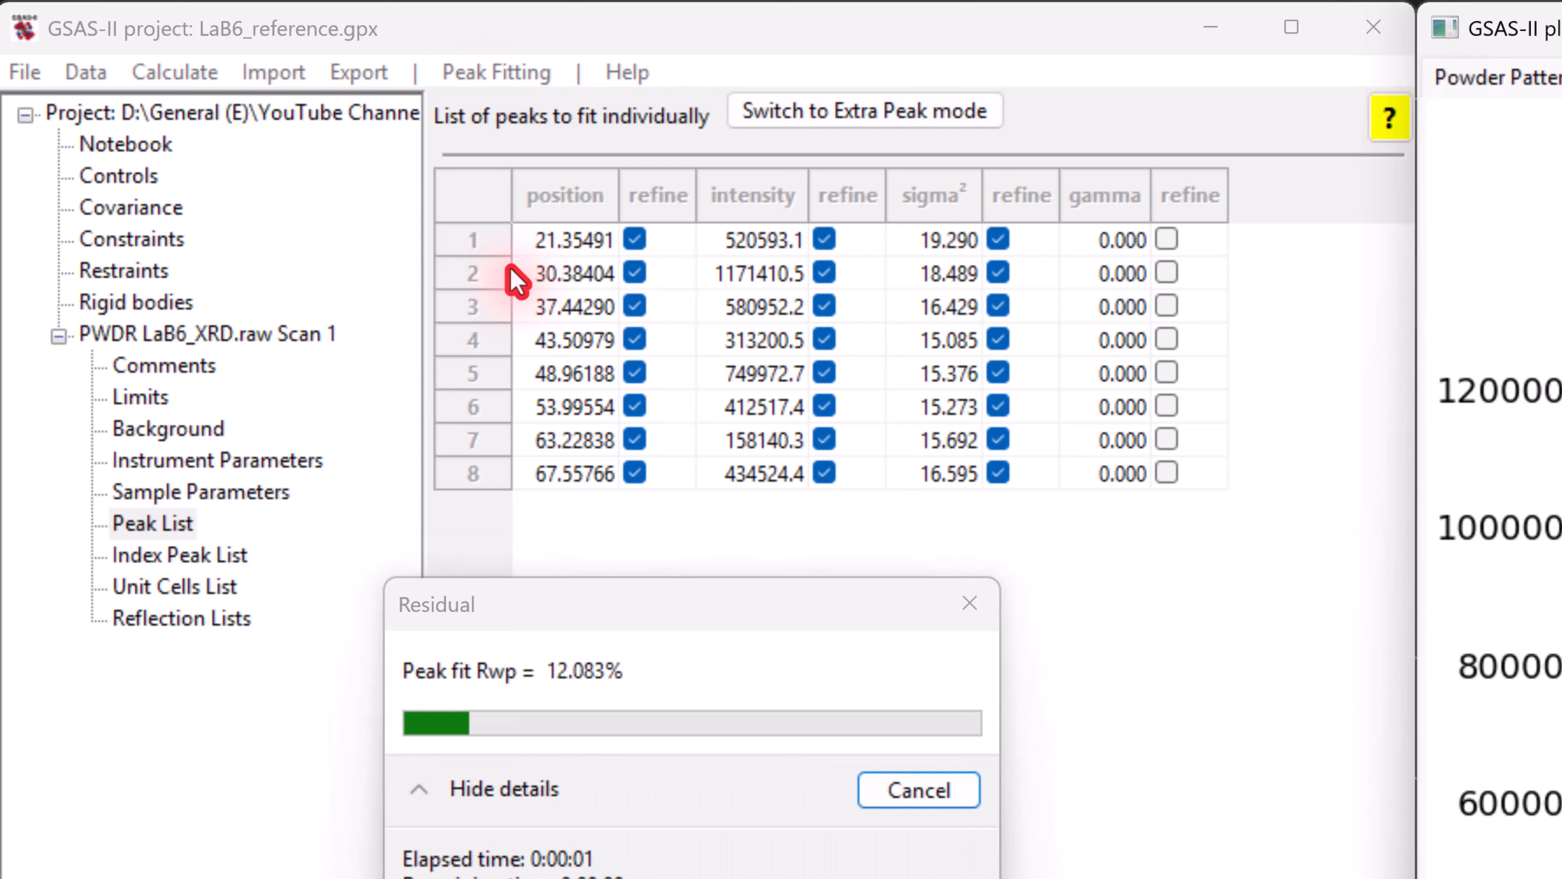
# - Disable refinement of the SH/L instrument parameter and enable refinement of U, V, W, X and Y
pyautogui.click(249, 461)
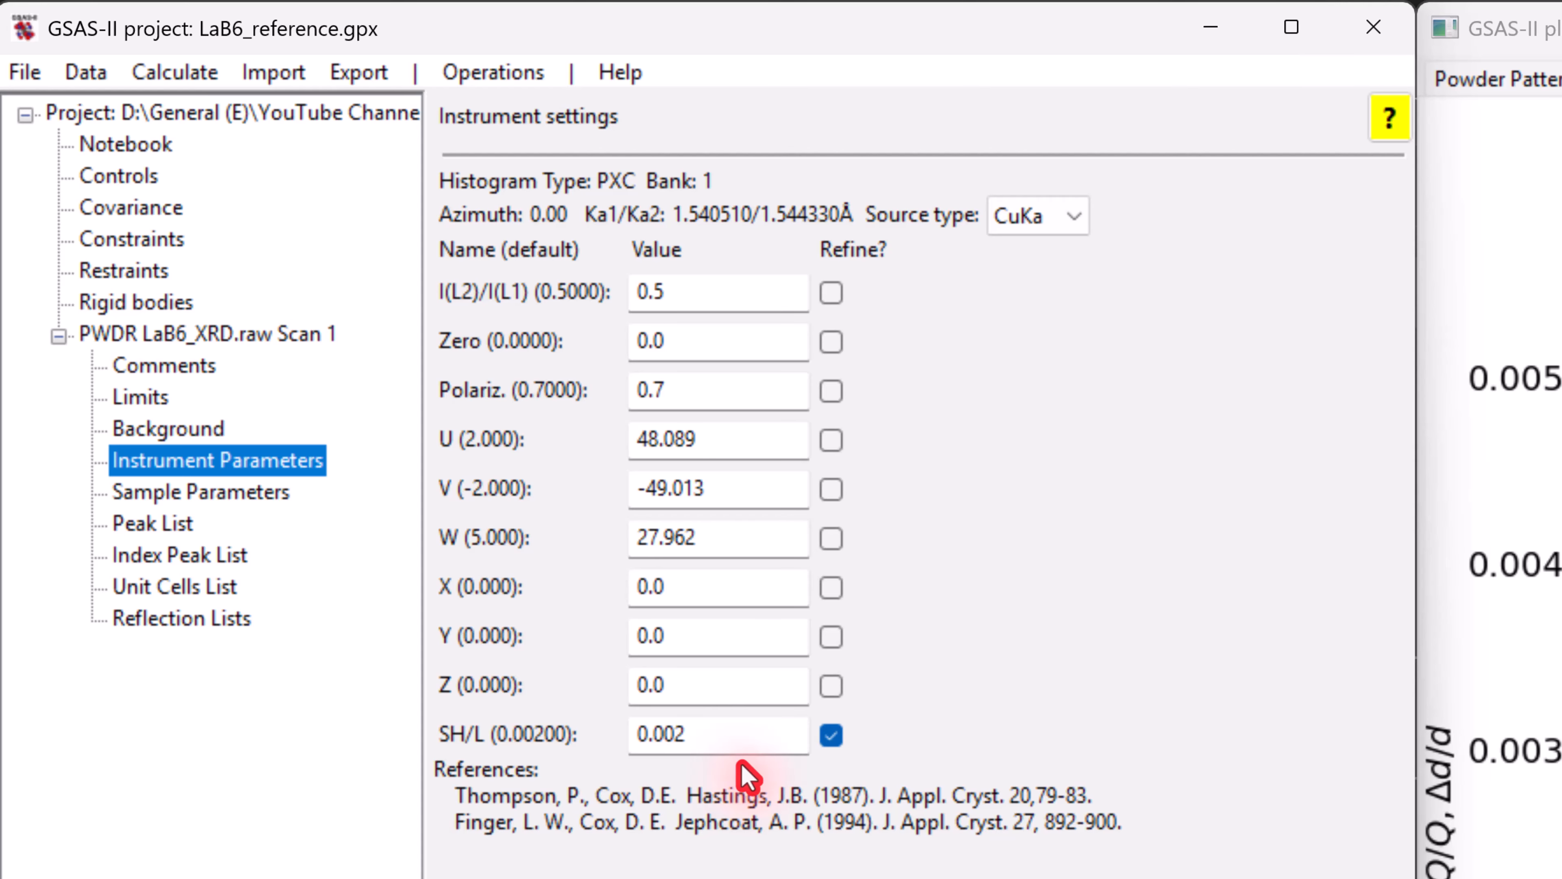
pyautogui.click(830, 737)
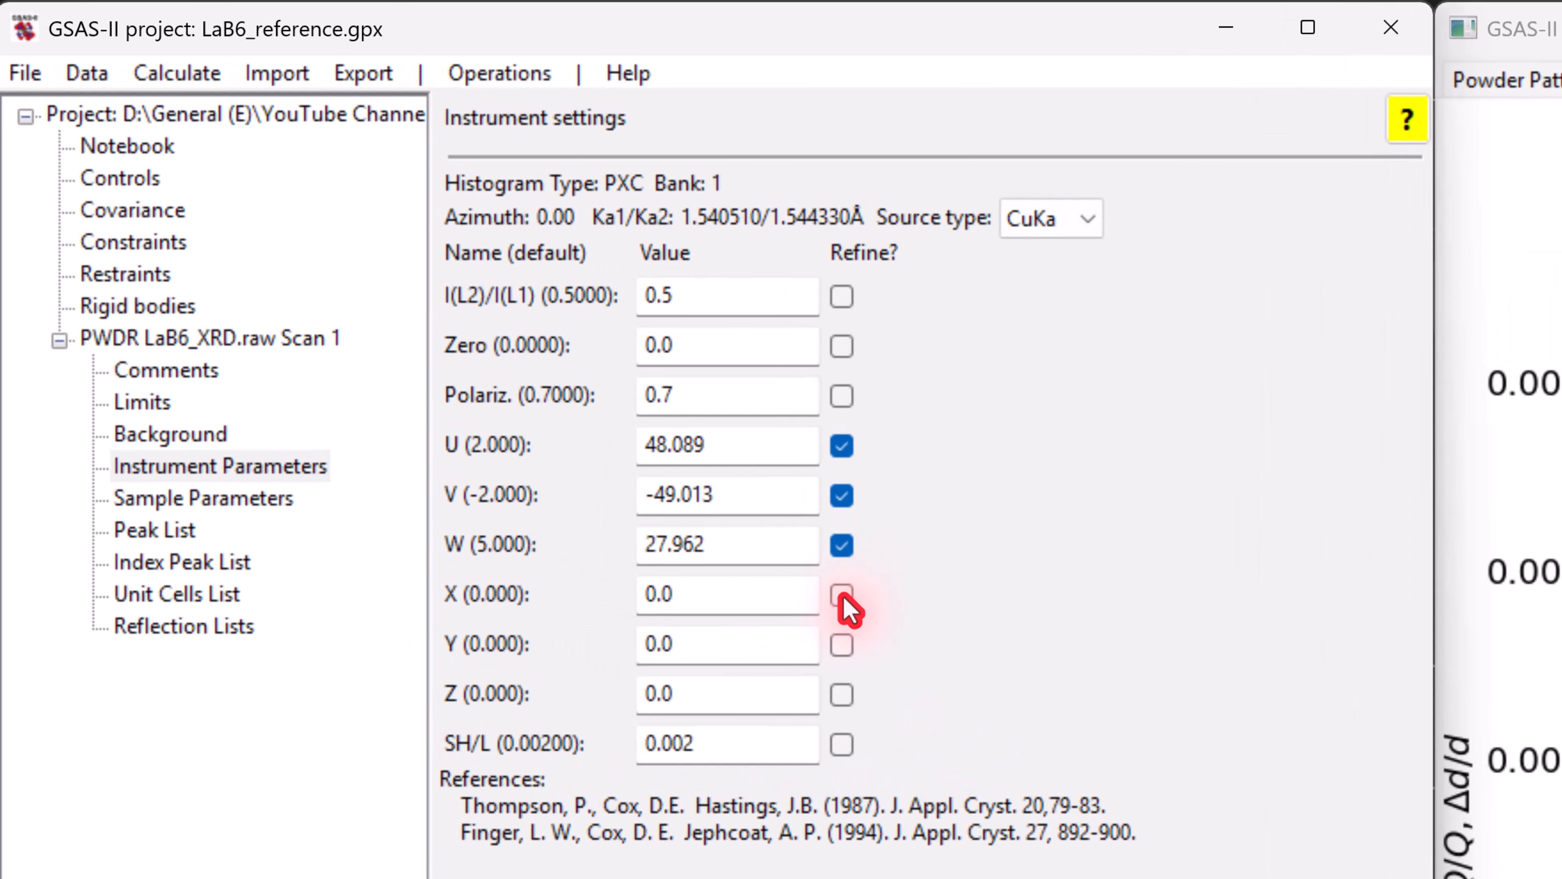
pyautogui.click(726, 513)
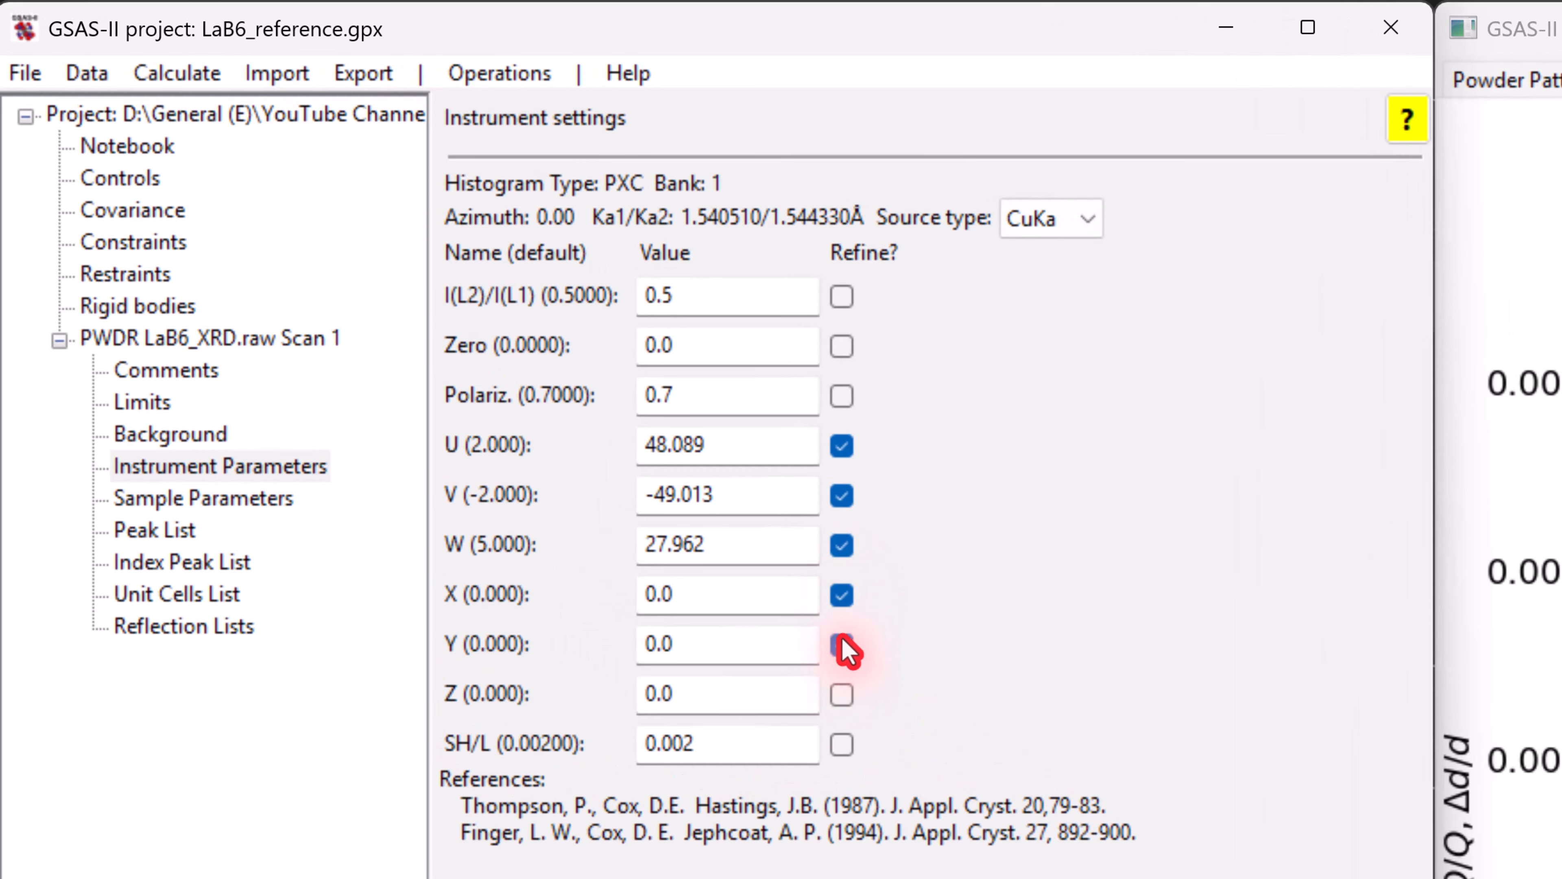
pyautogui.click(842, 643)
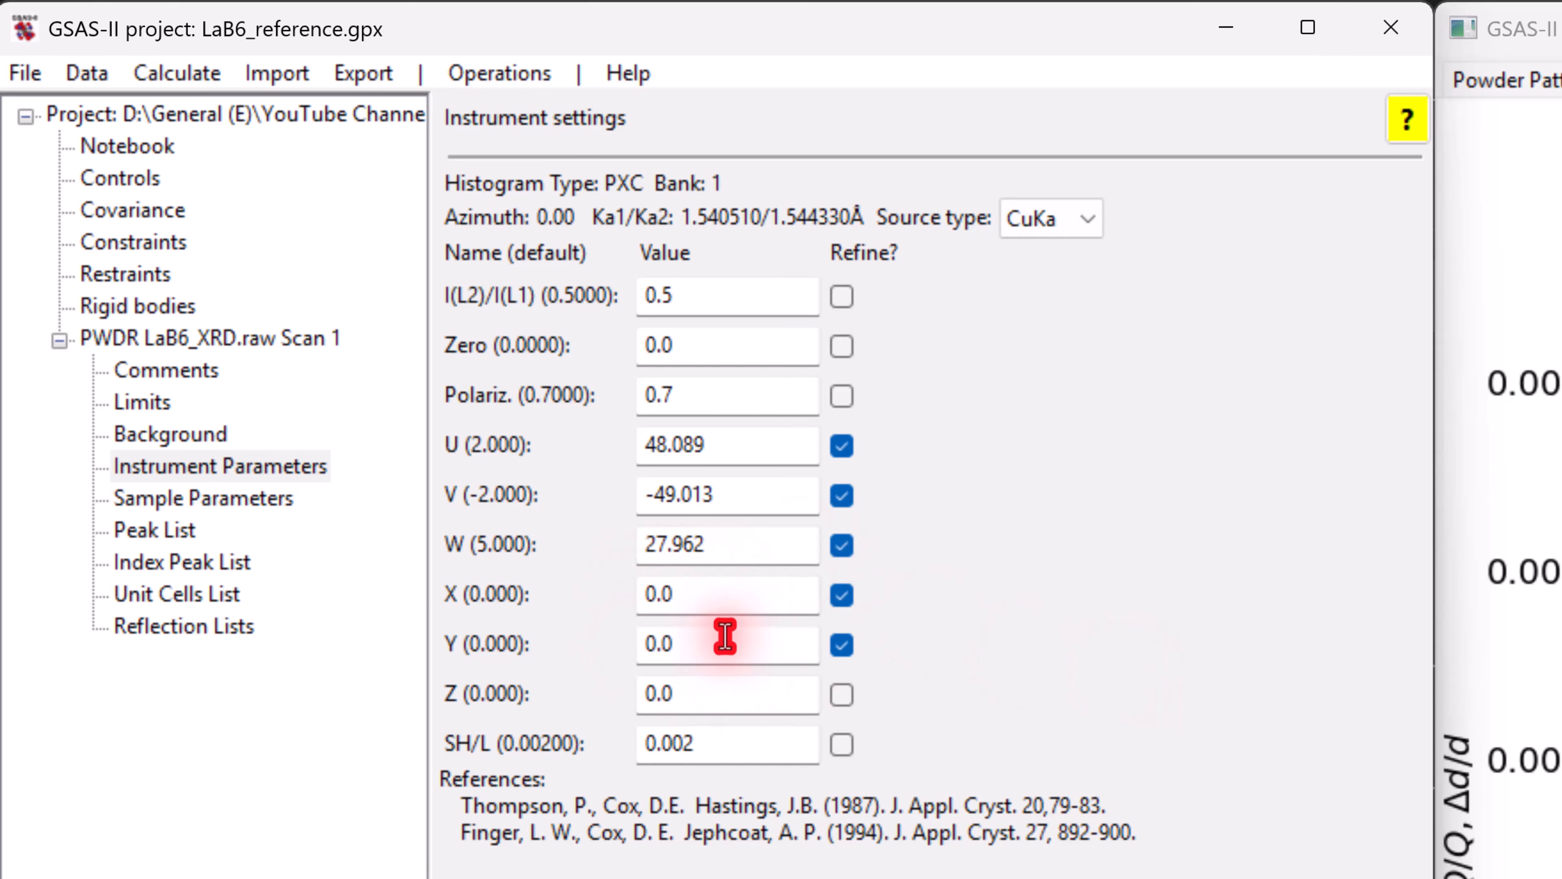
# - Run Peakfit on the peak list and check the fit over the full powder pattern
pyautogui.click(155, 529)
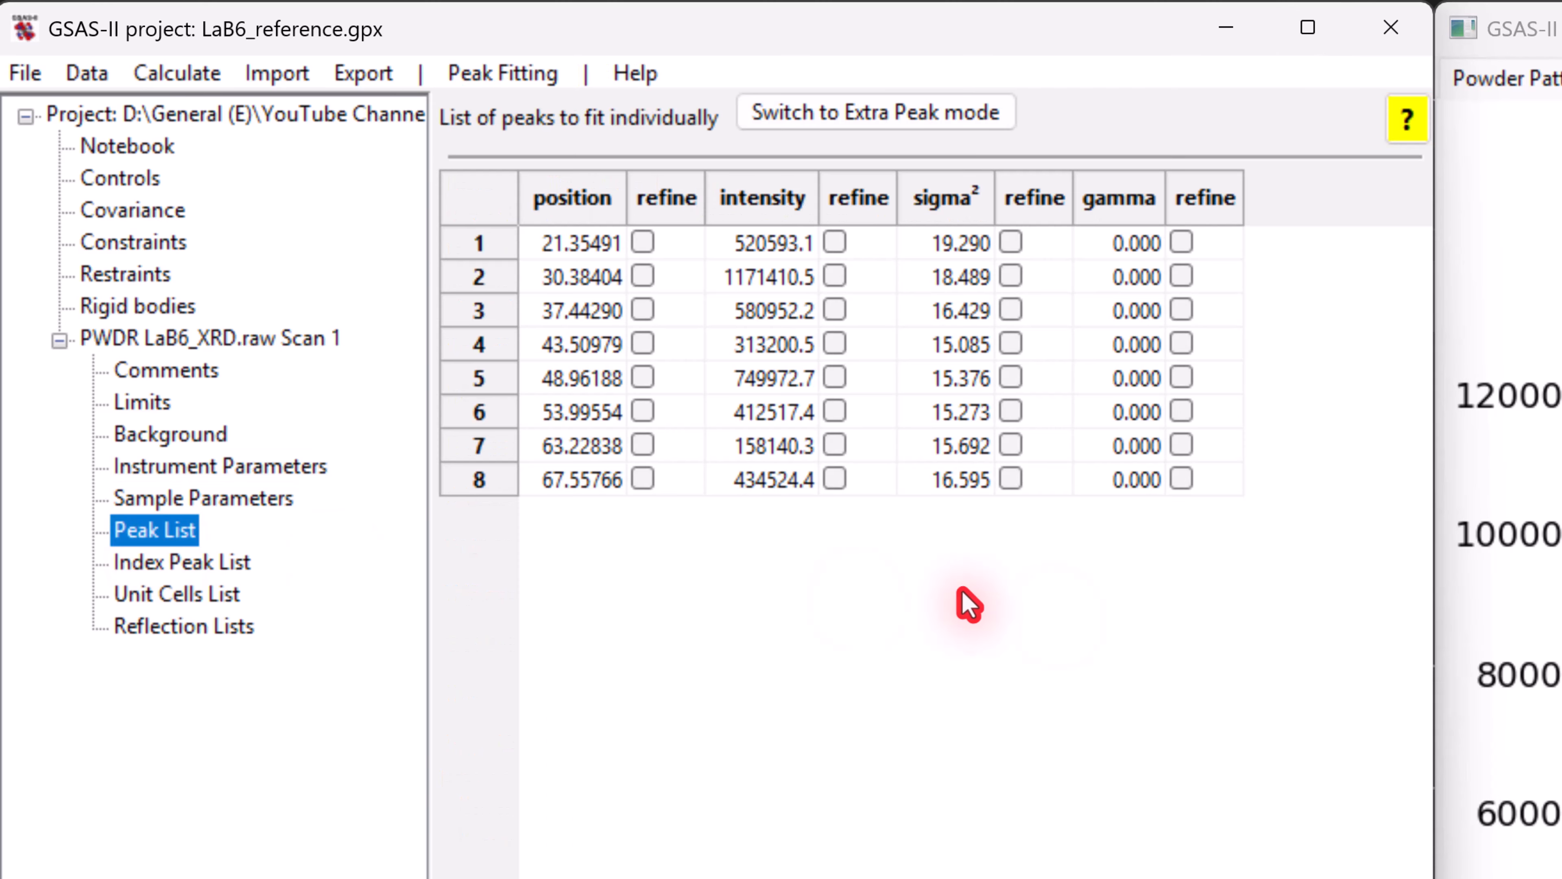
pyautogui.click(469, 76)
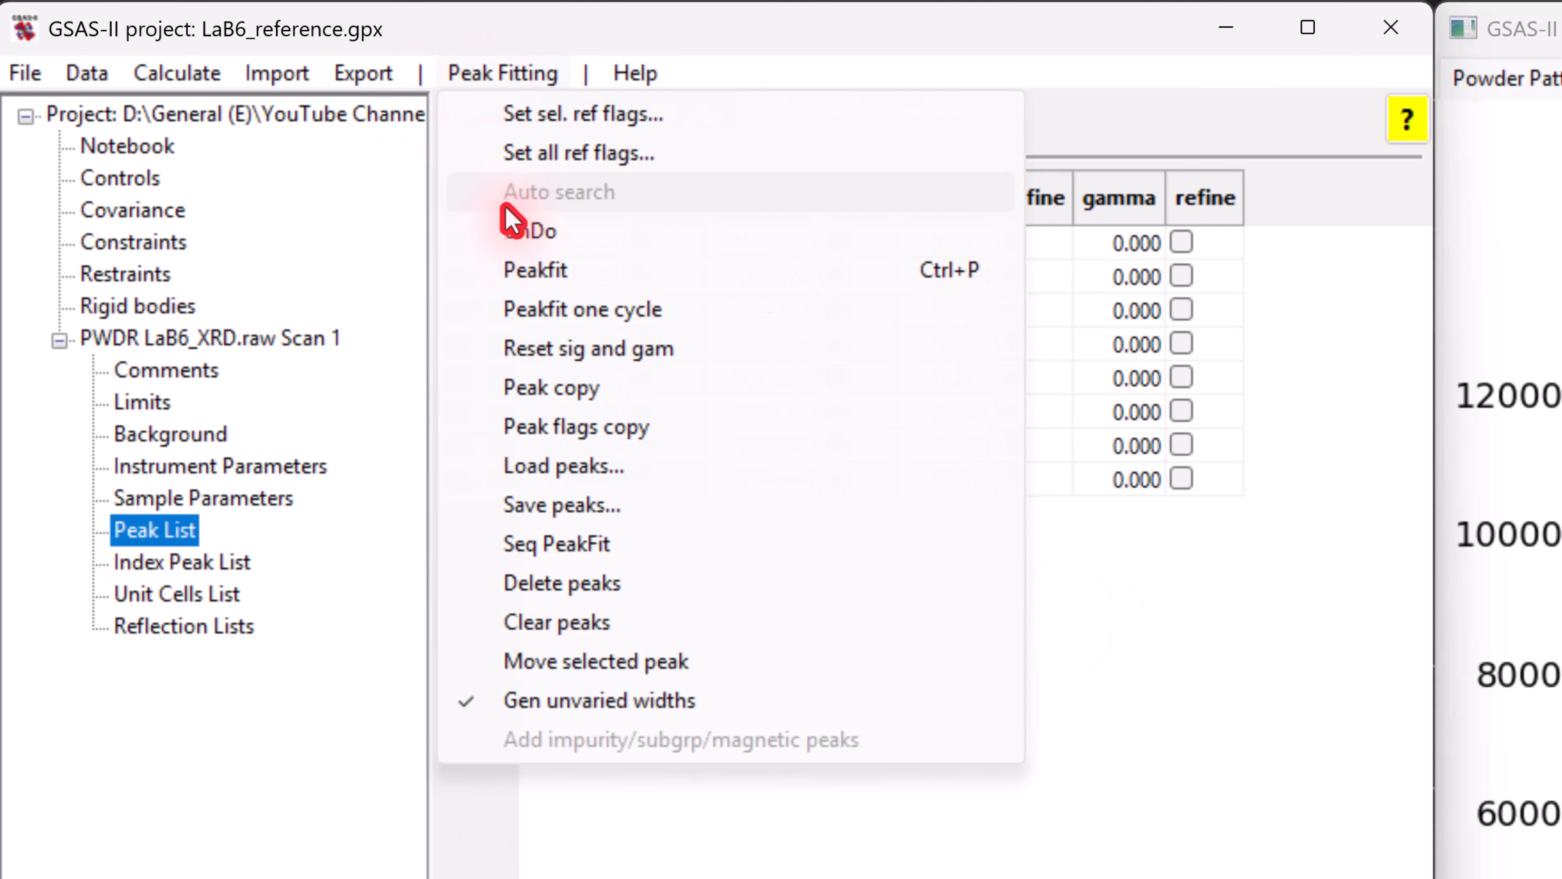
pyautogui.click(511, 269)
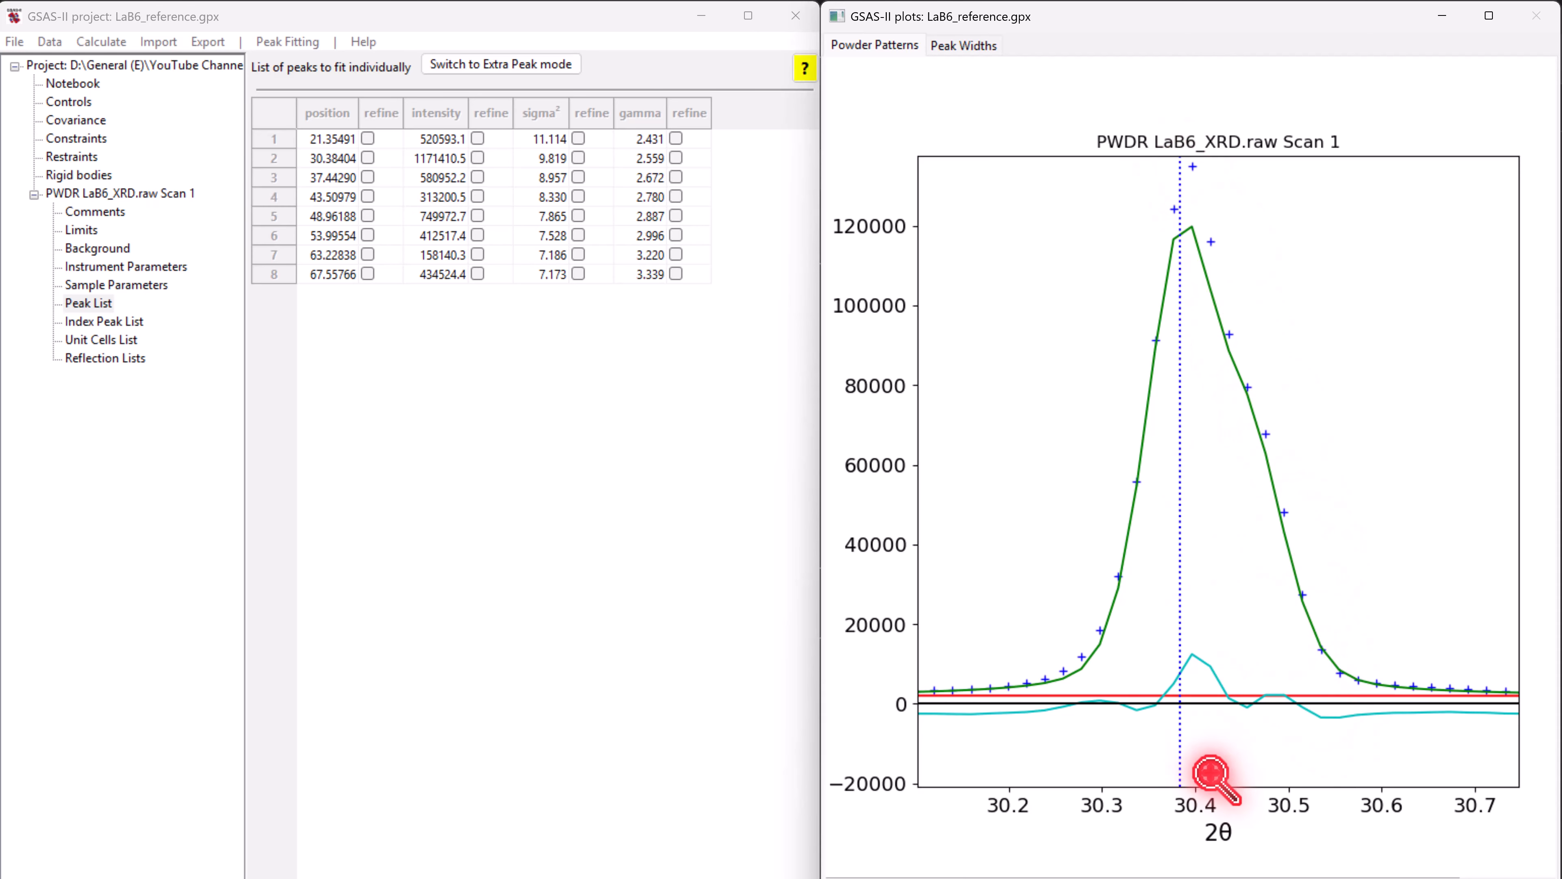
pyautogui.click(839, 878)
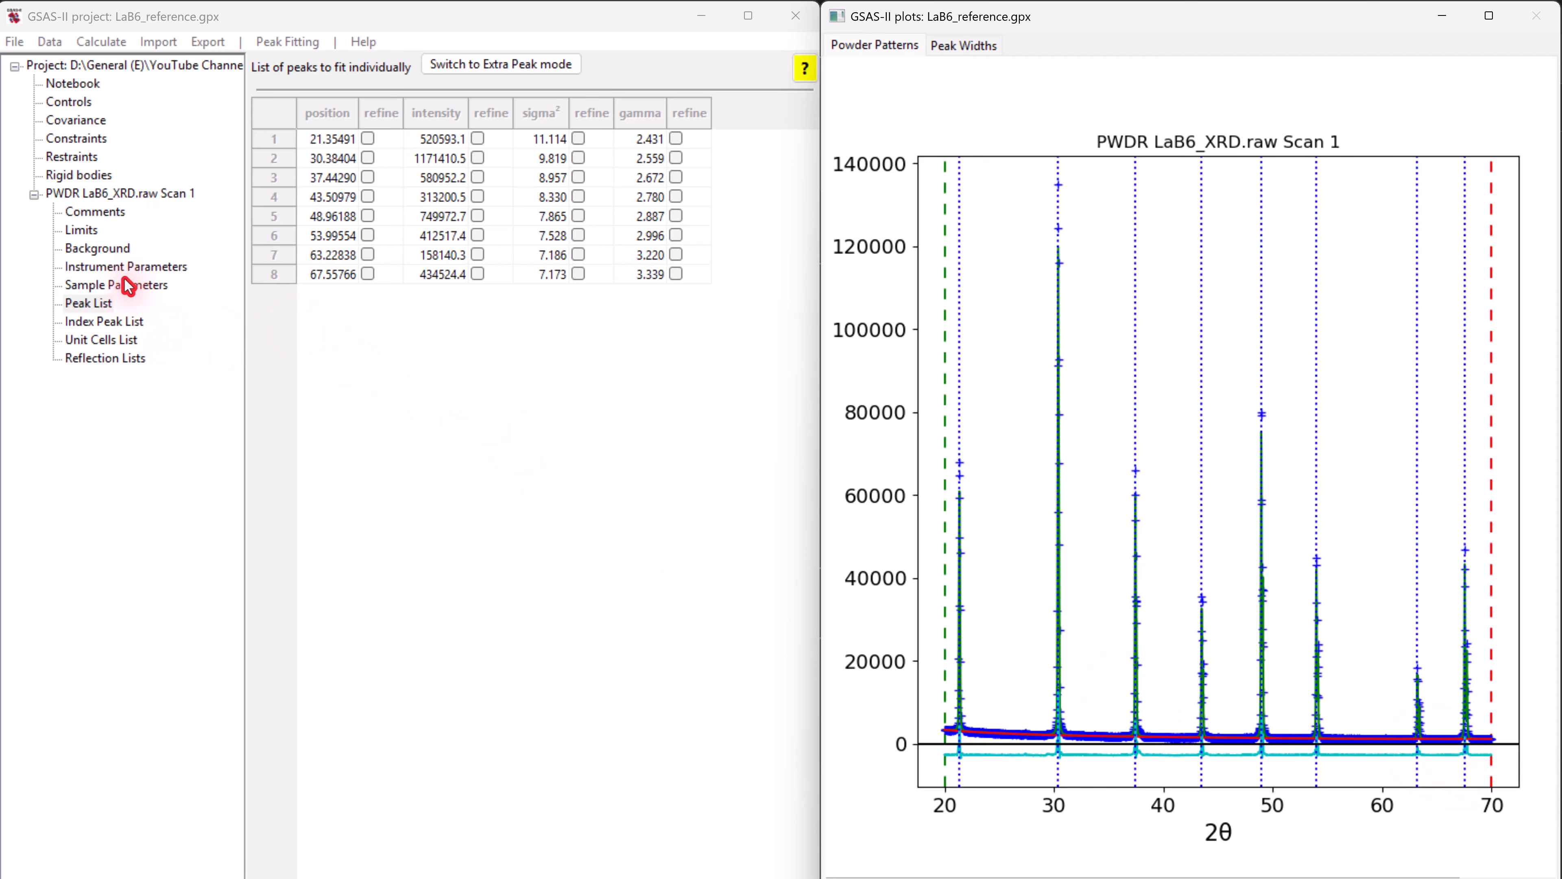
# - Disable refinement of the U, V, W, X and Y instrument parameters
pyautogui.click(126, 267)
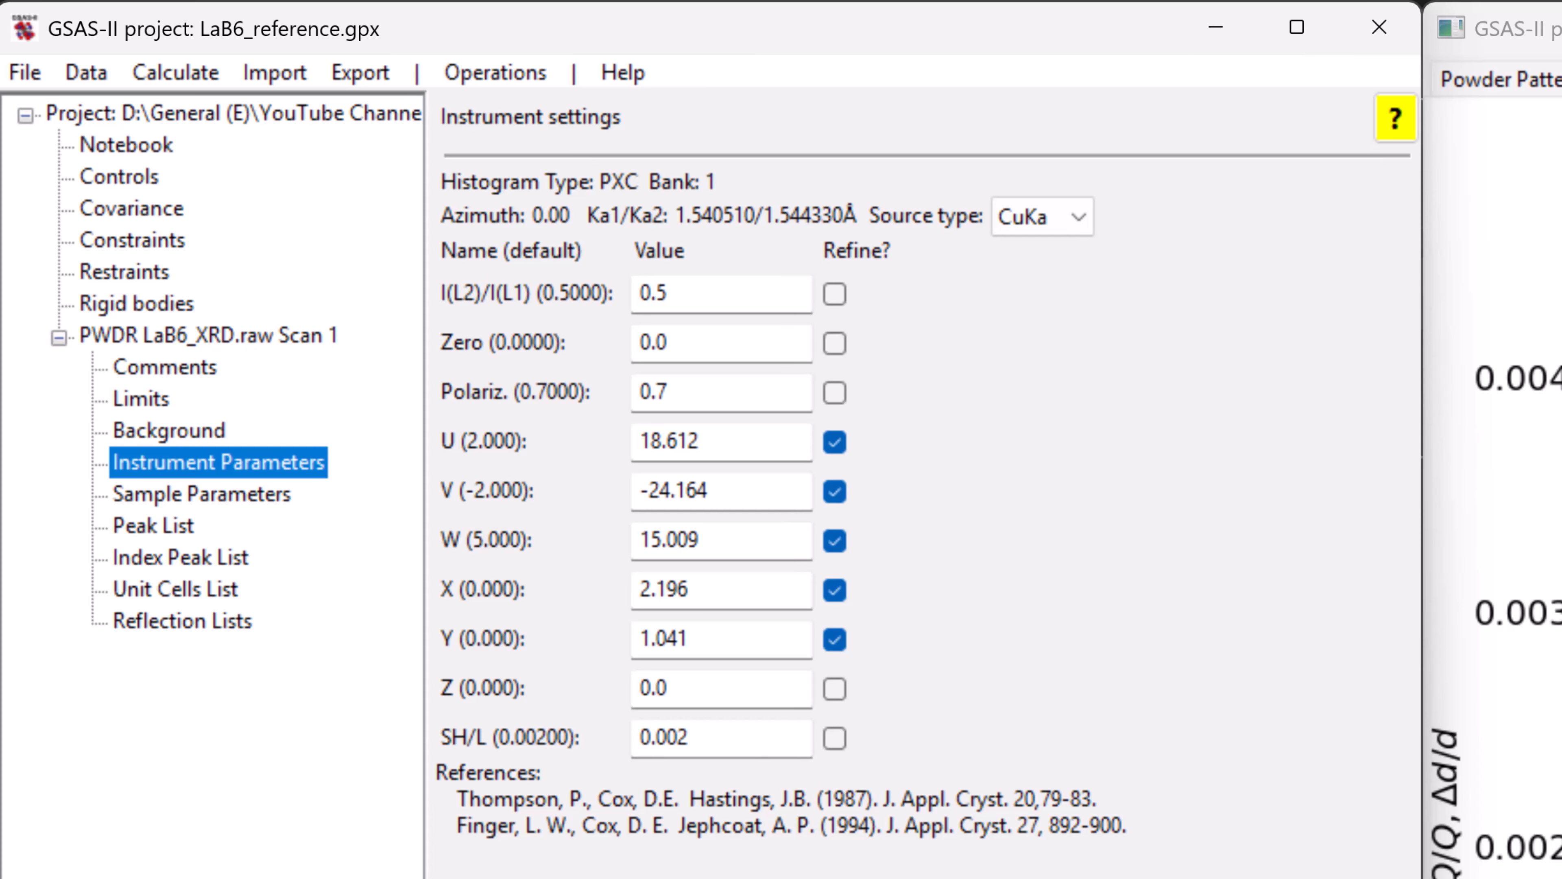
pyautogui.click(832, 640)
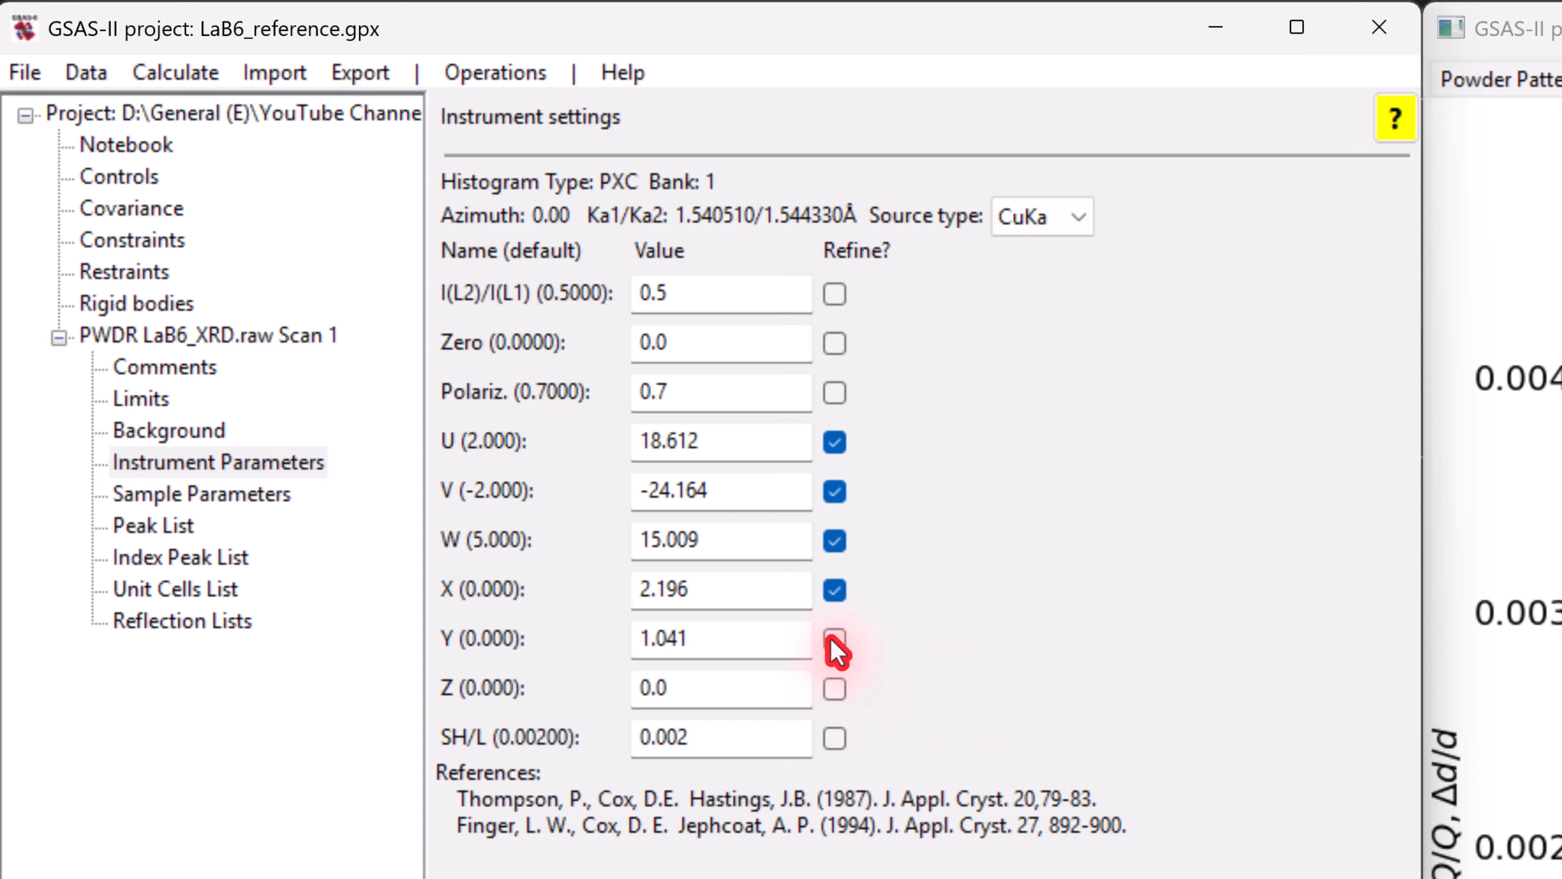
pyautogui.click(837, 588)
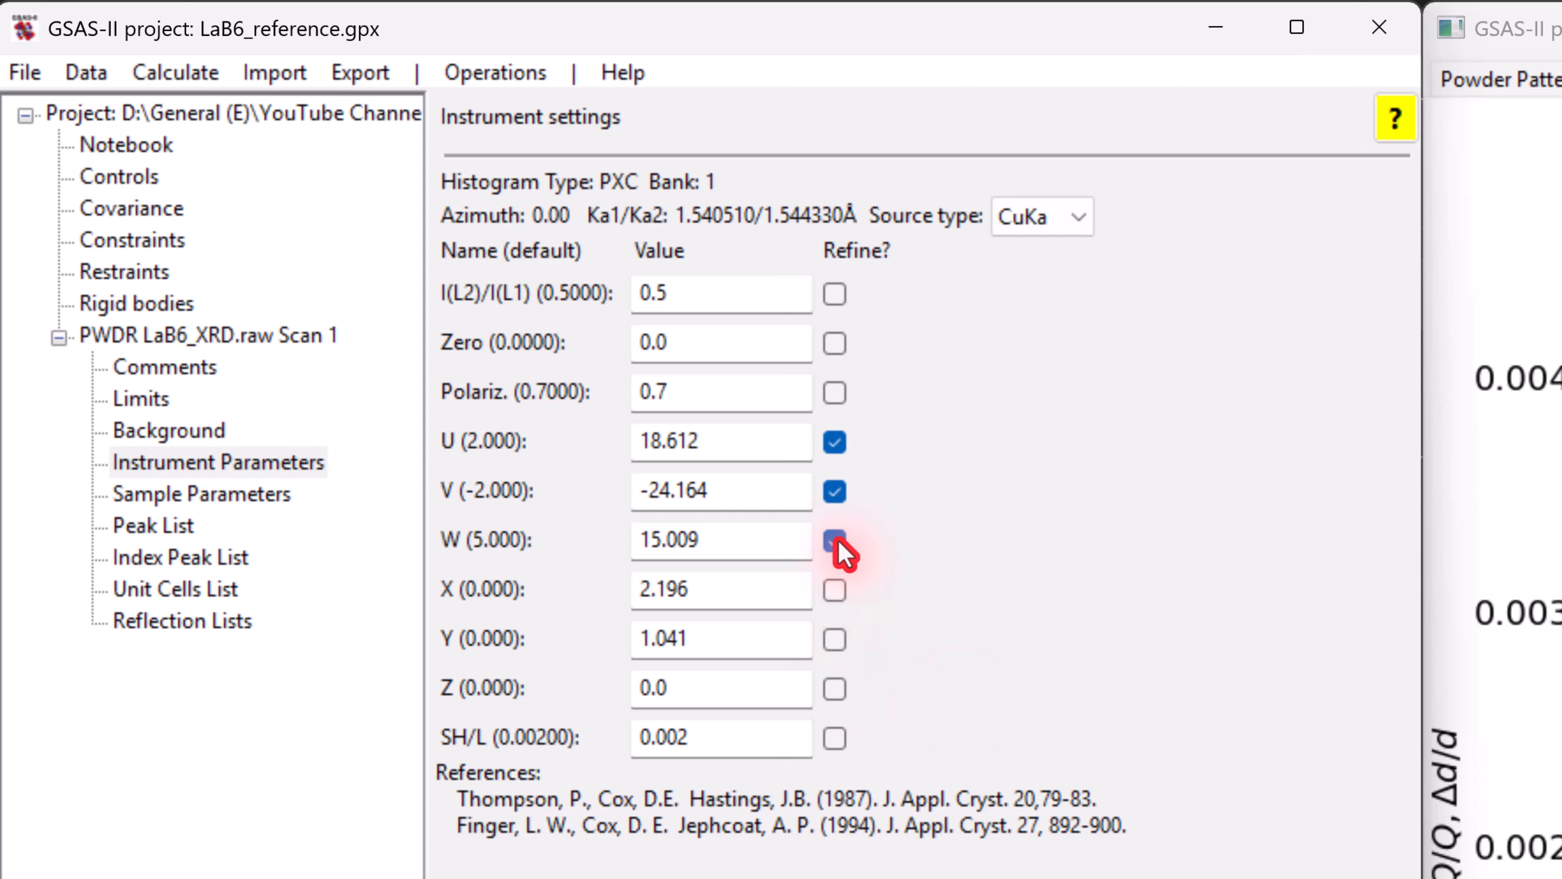
pyautogui.click(839, 540)
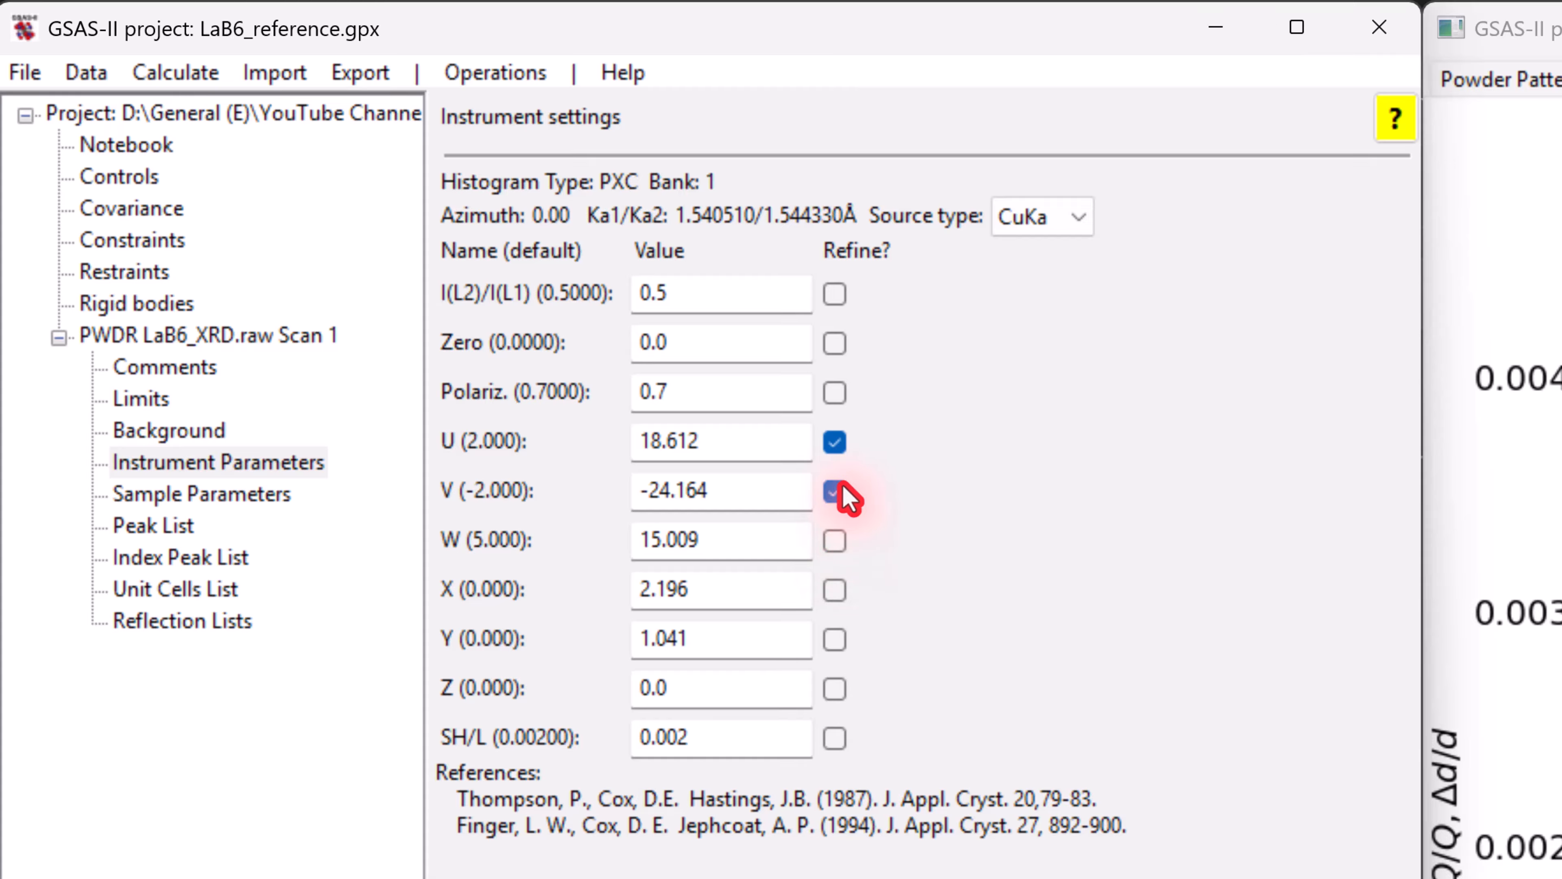
pyautogui.click(837, 443)
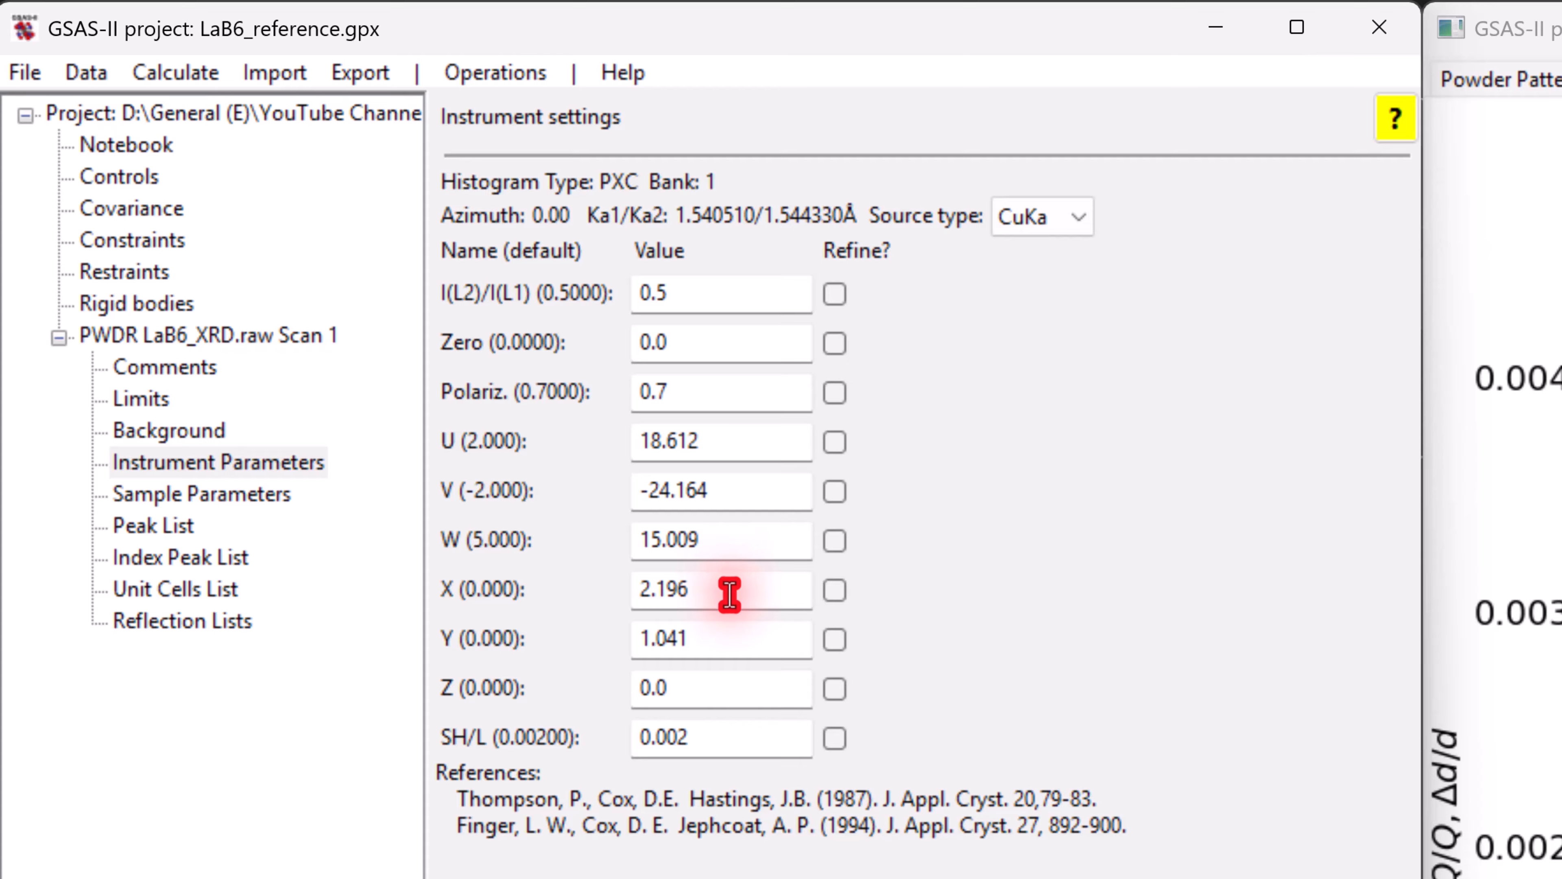
# - Set the X and Y instrument parameters to 0
pyautogui.moveTo(730, 594); pyautogui.dragTo(621, 588)
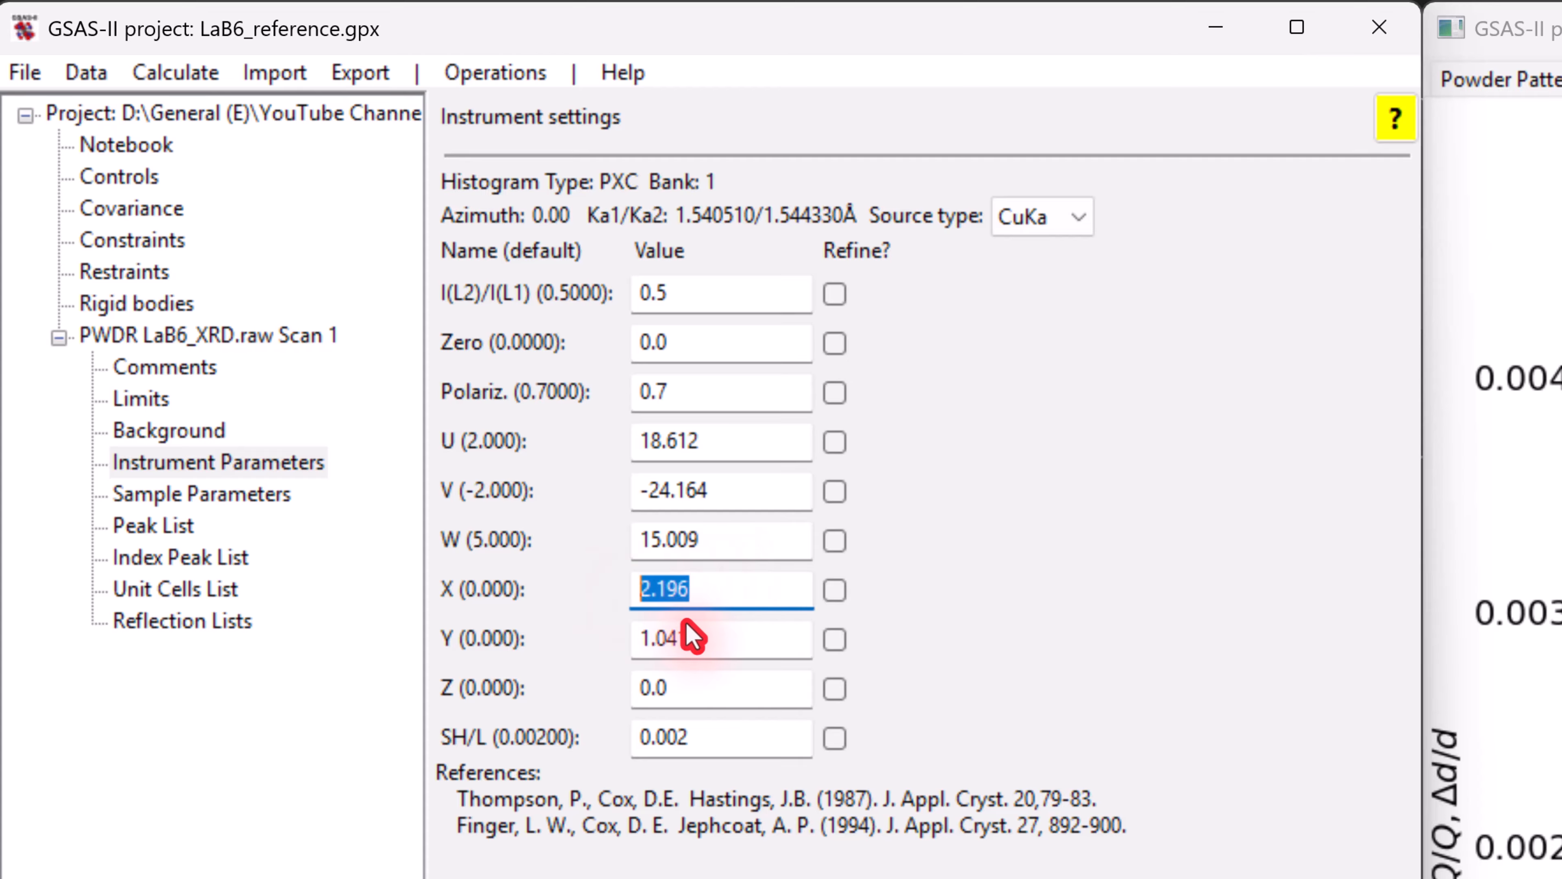
pyautogui.press('BackSpace')
pyautogui.moveTo(697, 641); pyautogui.dragTo(610, 646)
pyautogui.write('0')
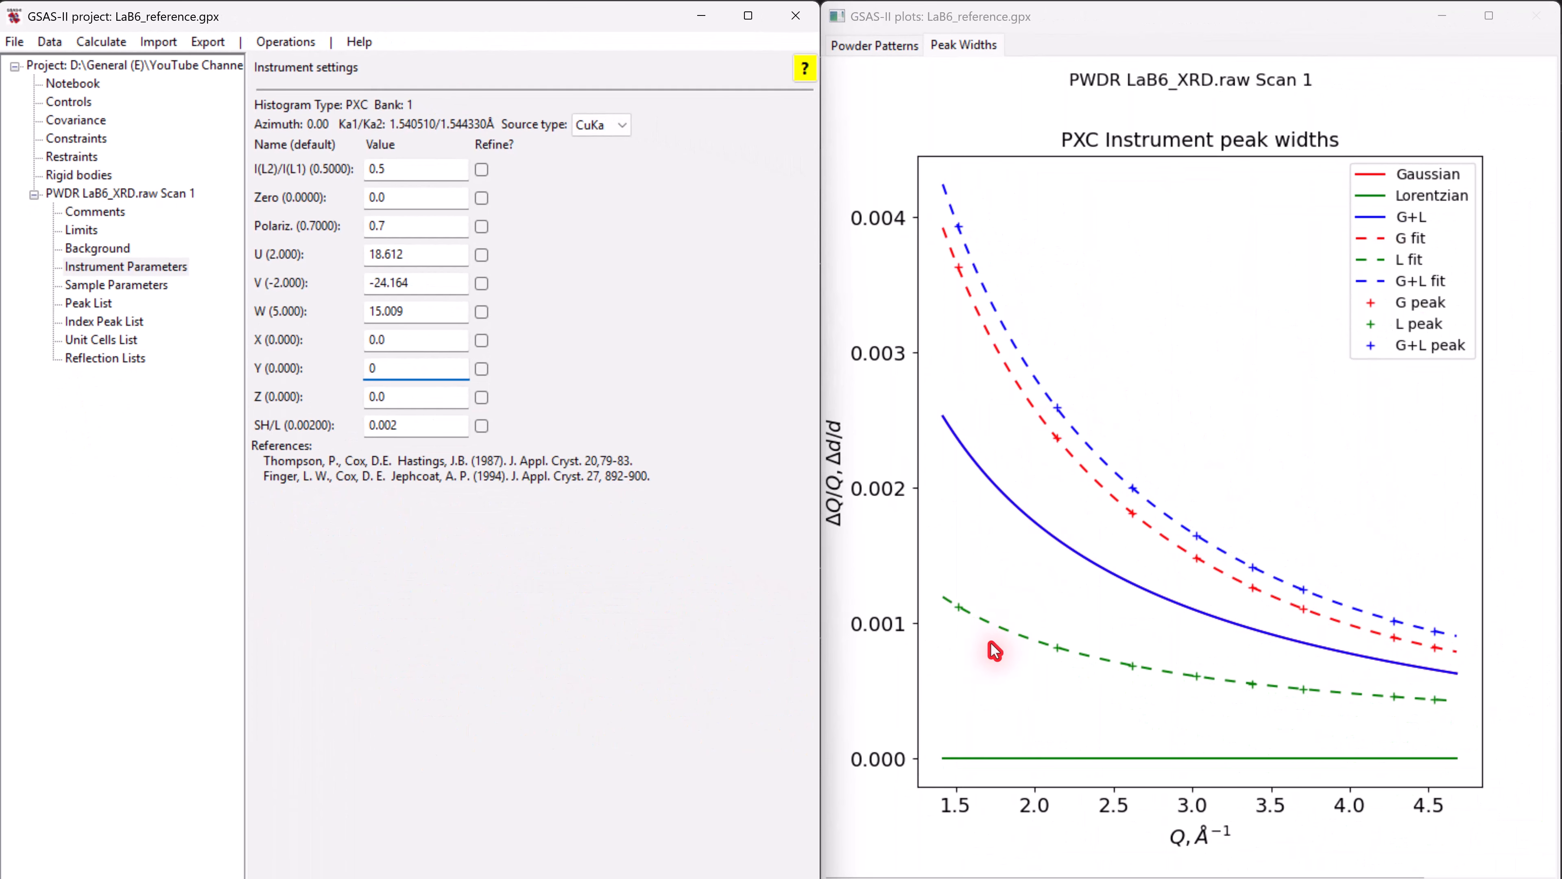
pyautogui.press('BackSpace')
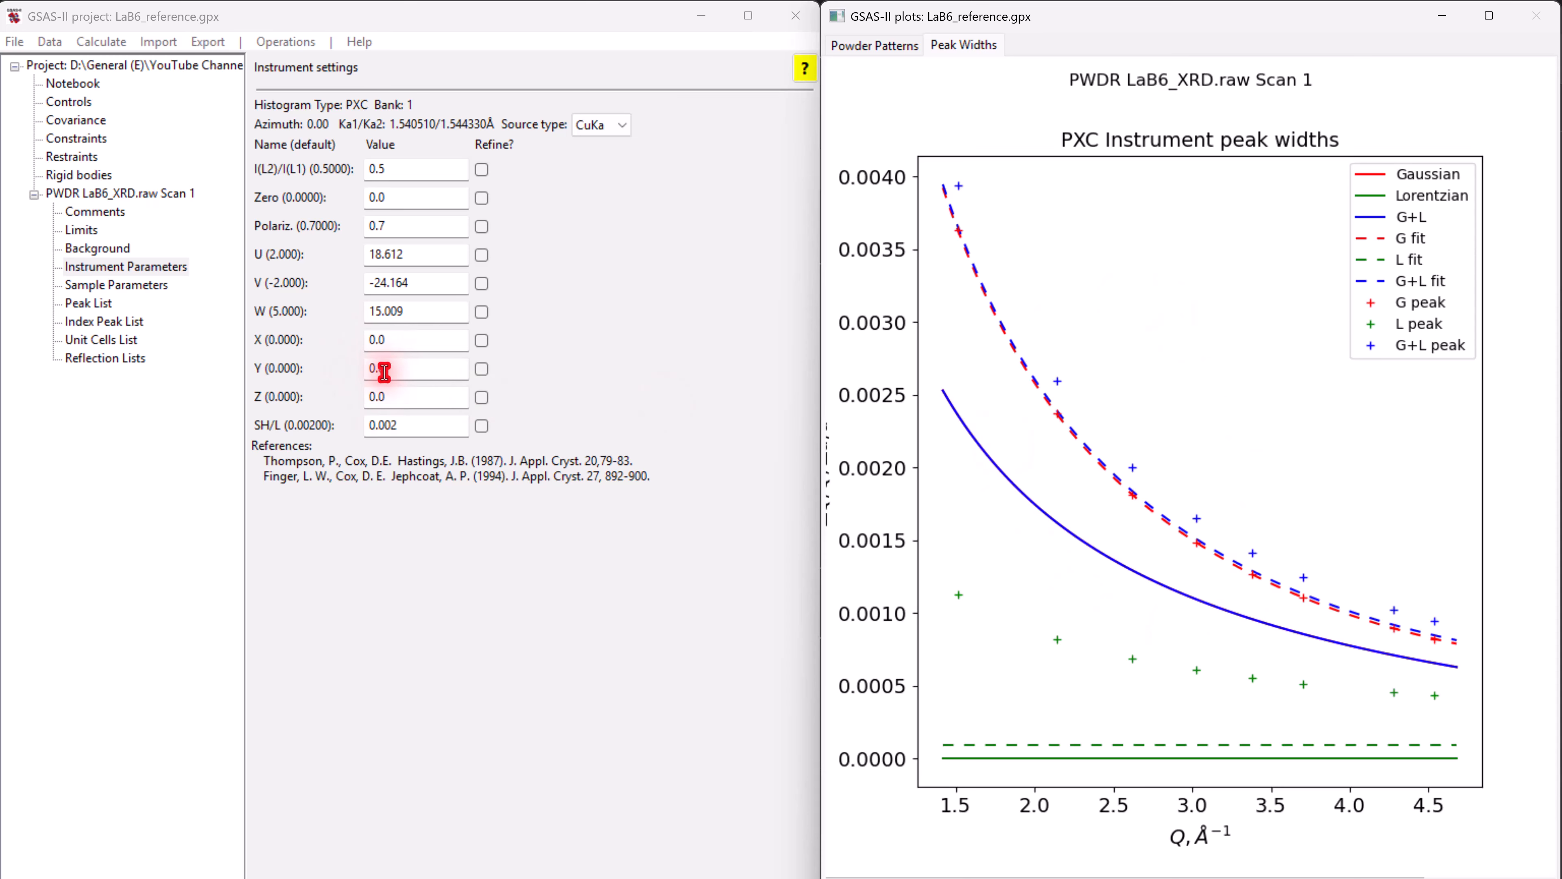
pyautogui.click(471, 323)
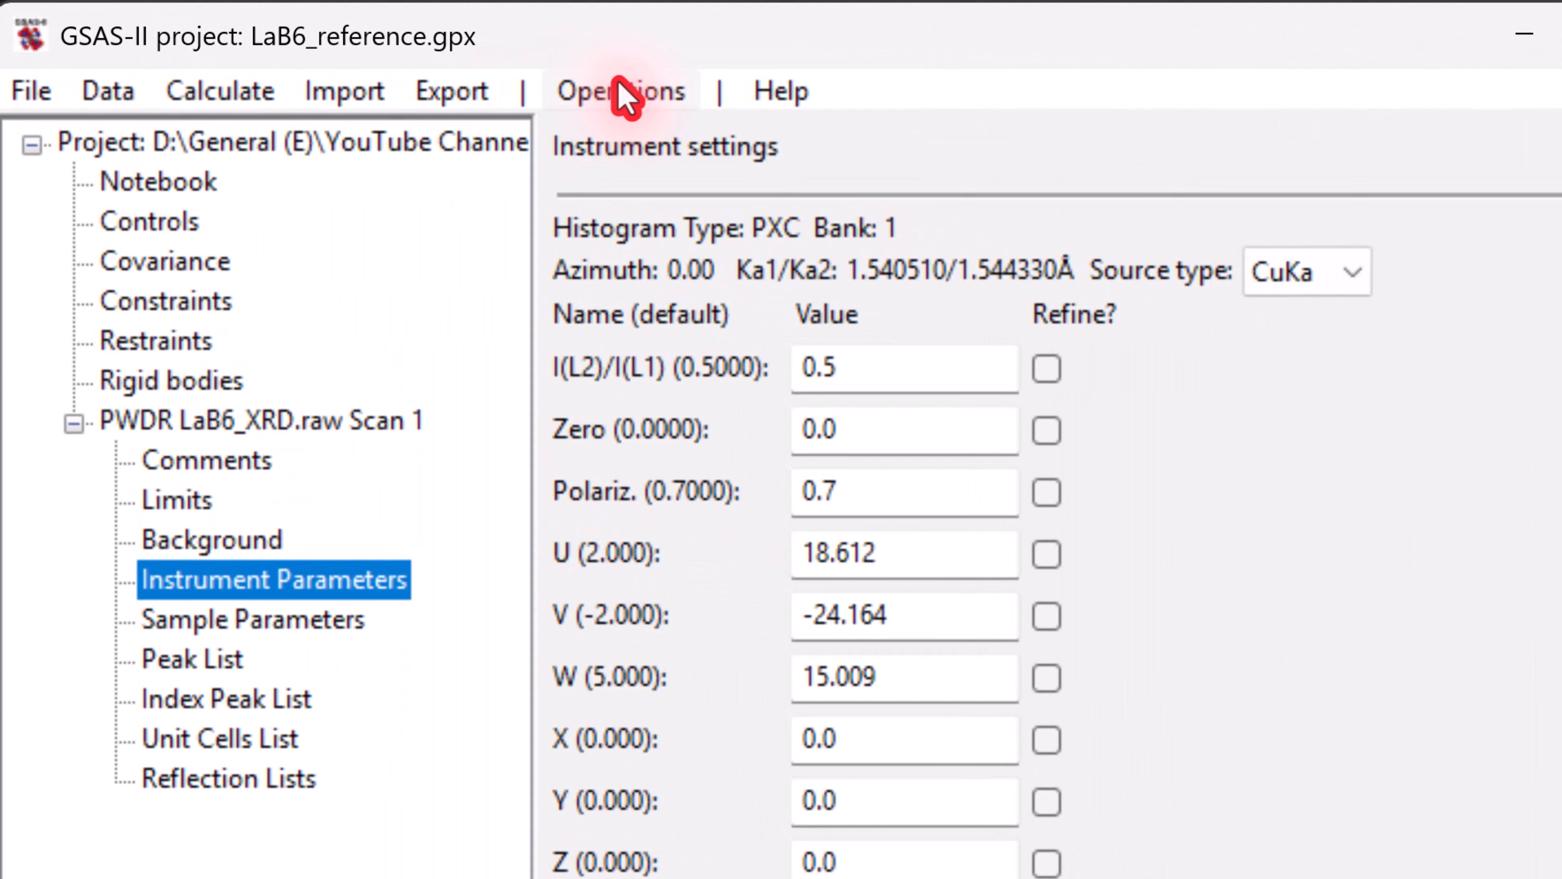
# - Save the instrument profile as LaB6_reference in the Exercise Files folder, as an instrument parameter file (*.instprm)
pyautogui.click(622, 92)
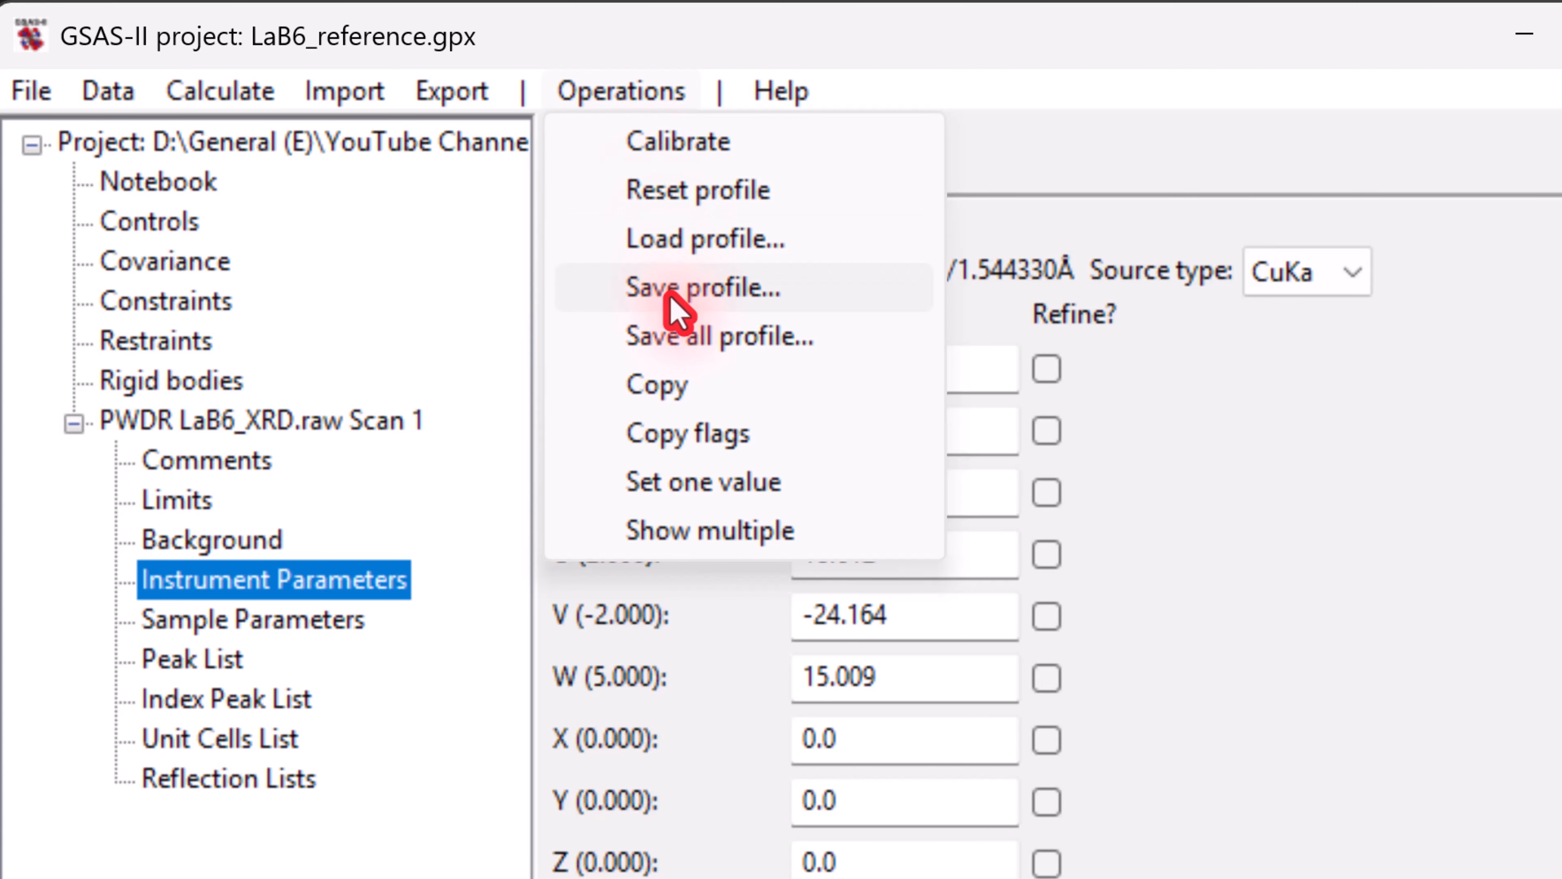
pyautogui.click(701, 287)
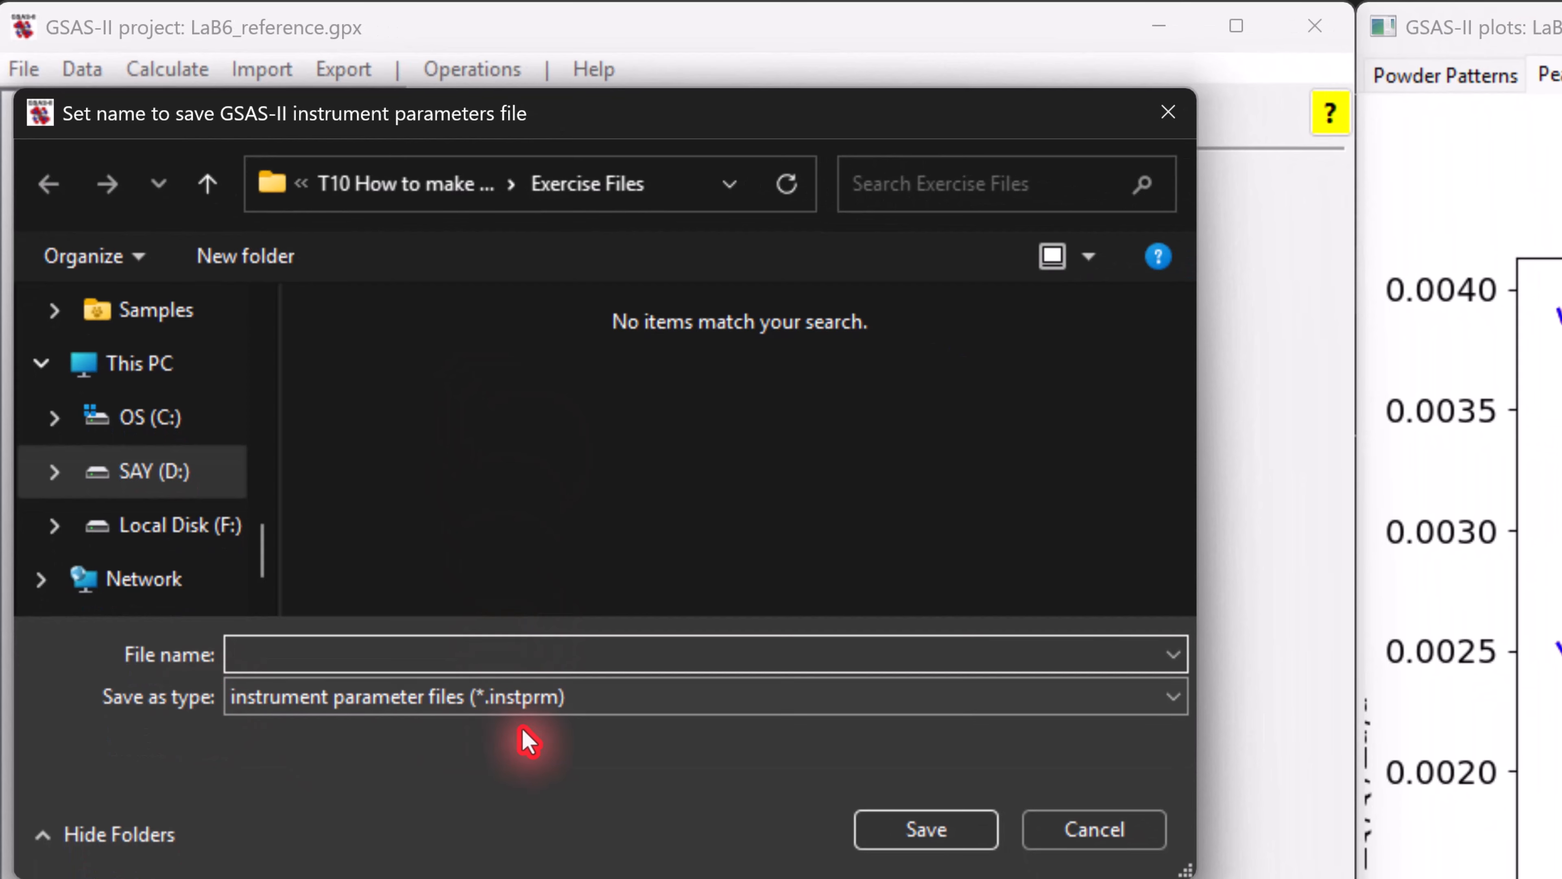
pyautogui.click(584, 703)
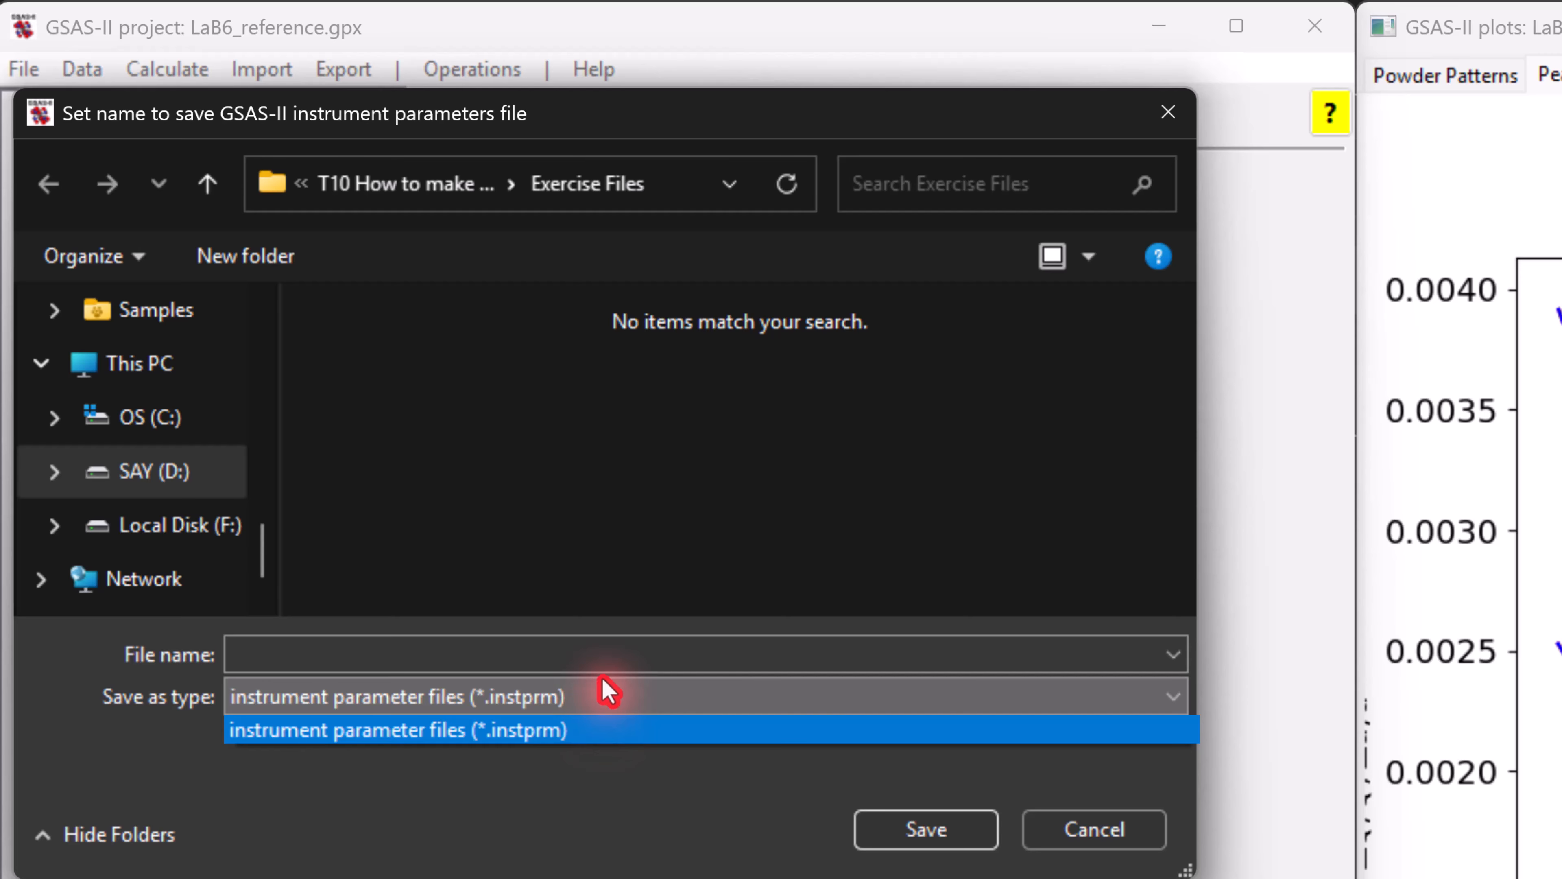
pyautogui.click(597, 648)
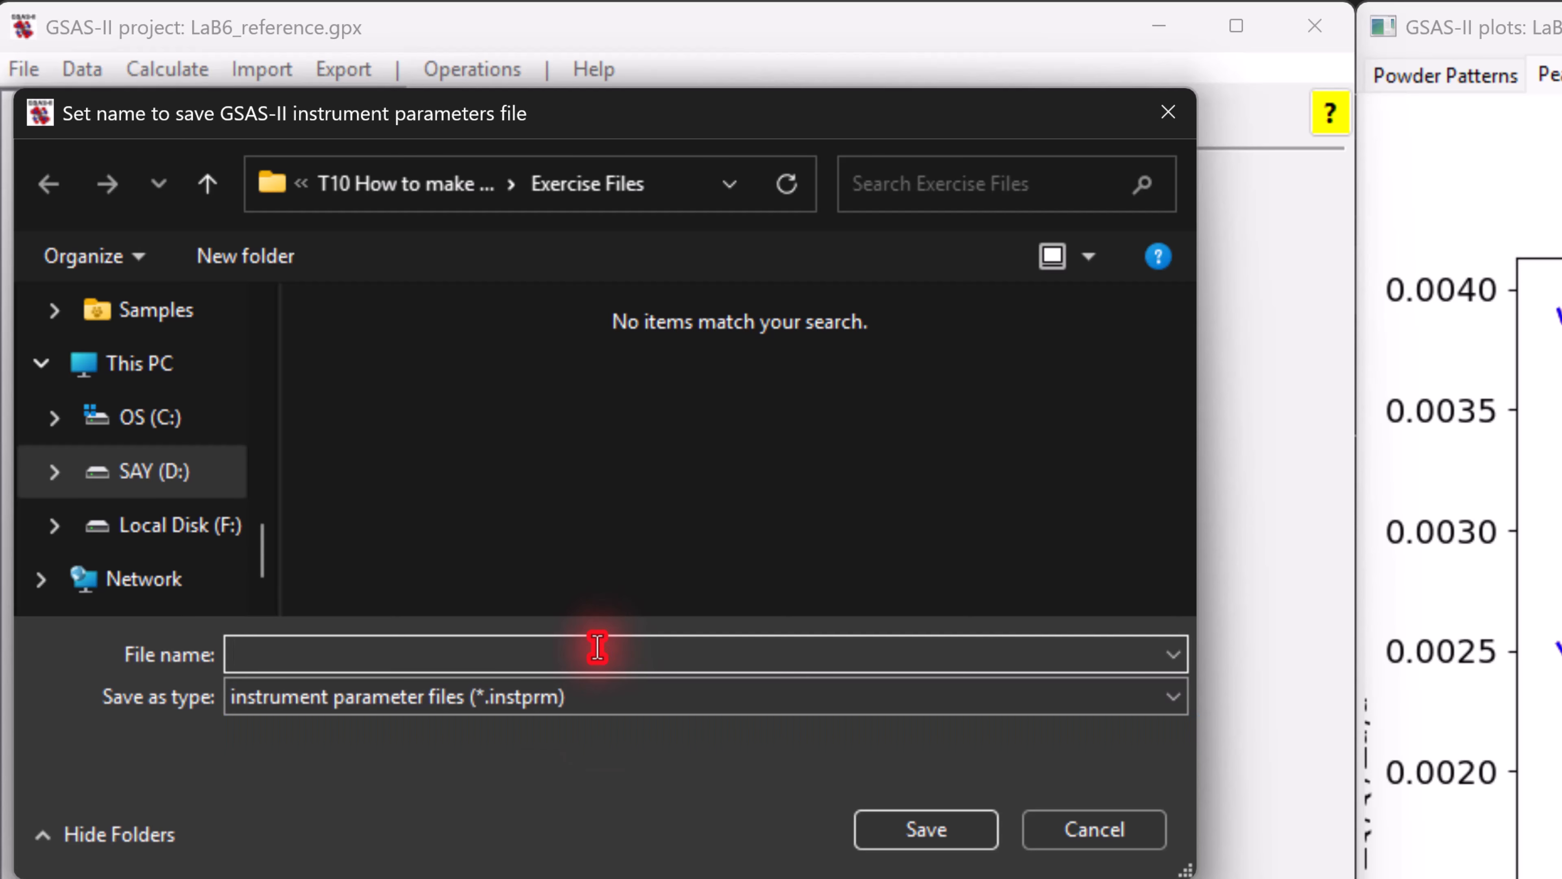
pyautogui.write('LaB')
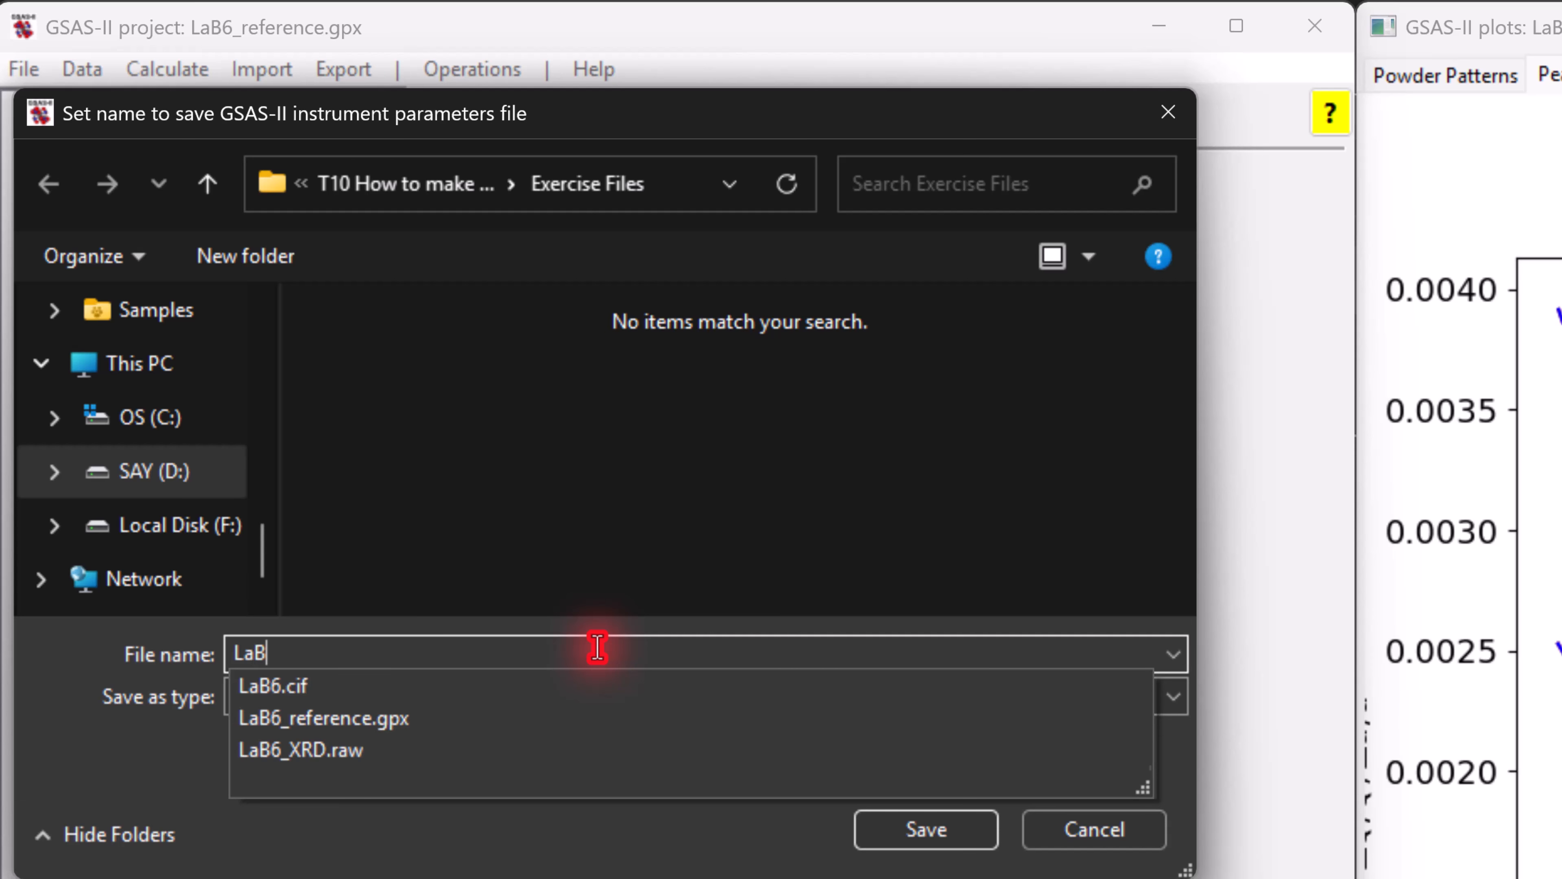
pyautogui.write('6_reference')
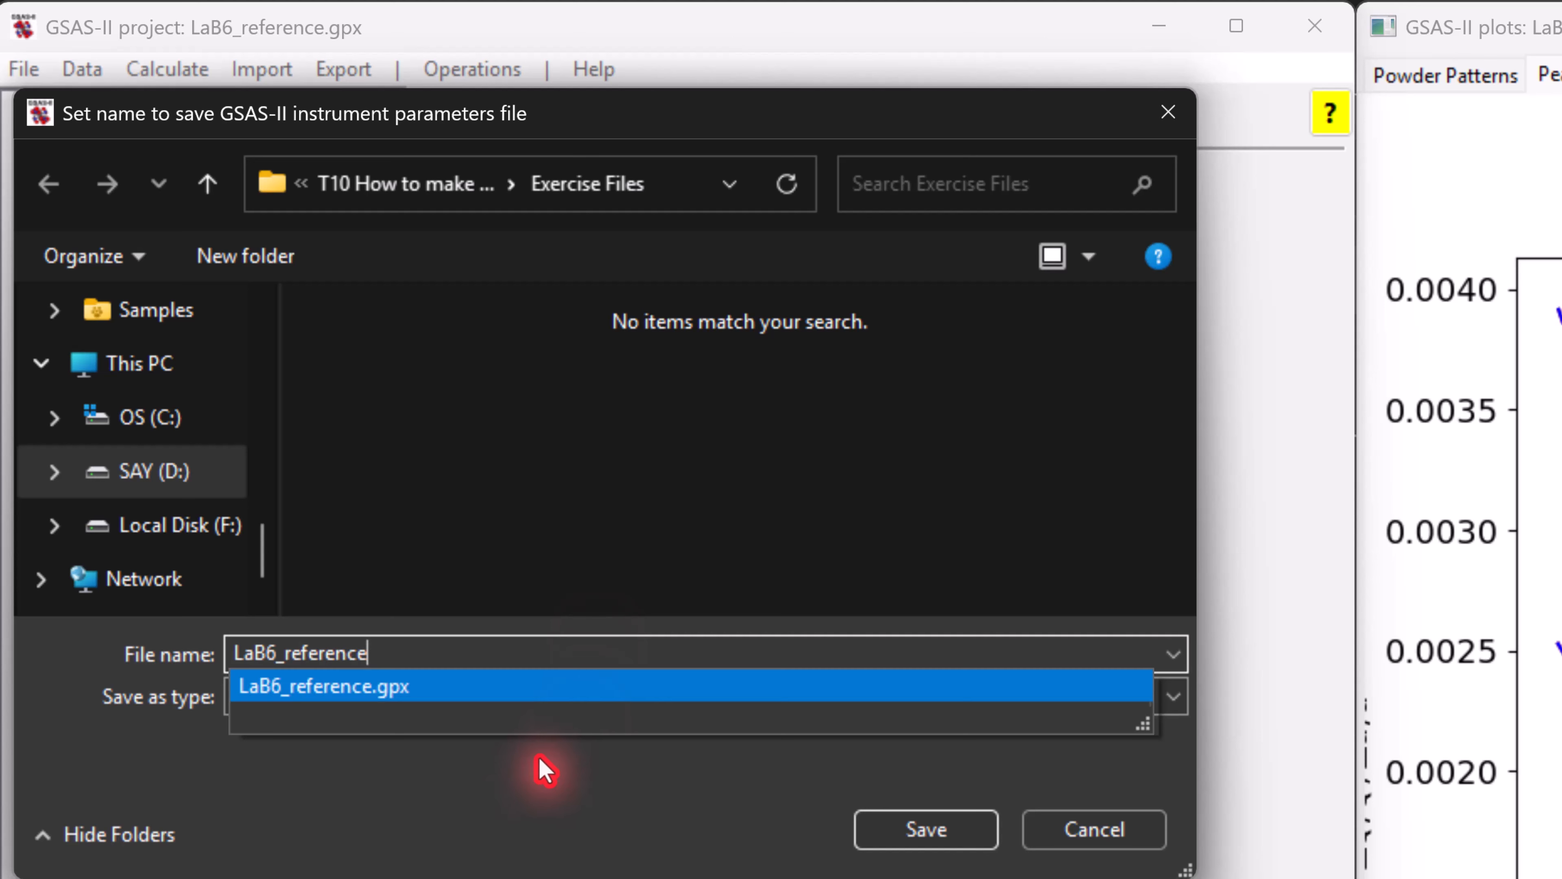
pyautogui.click(522, 825)
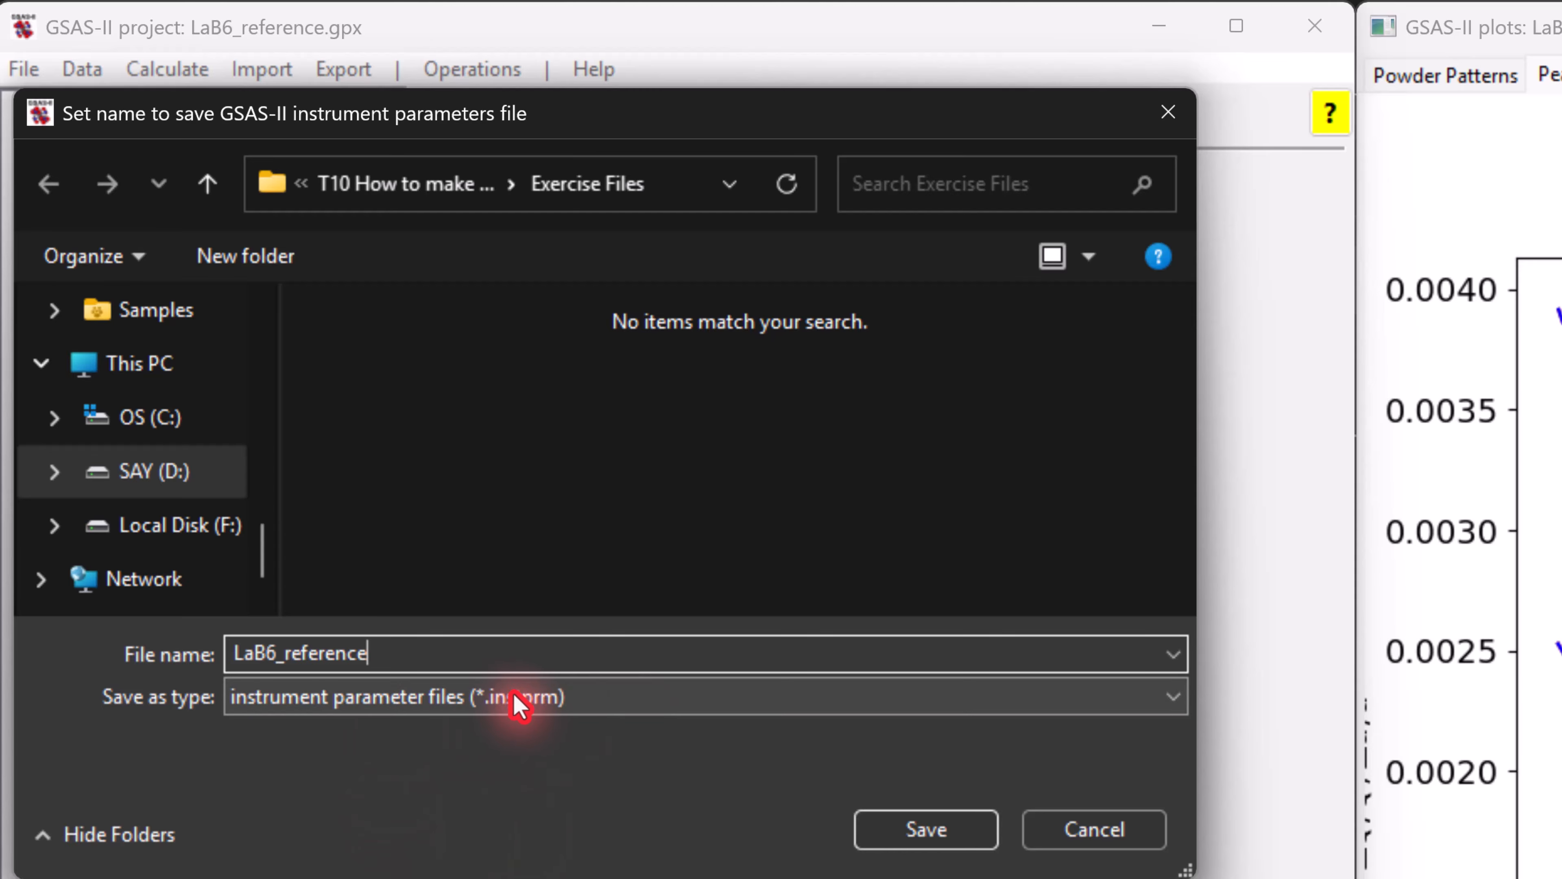
pyautogui.click(911, 838)
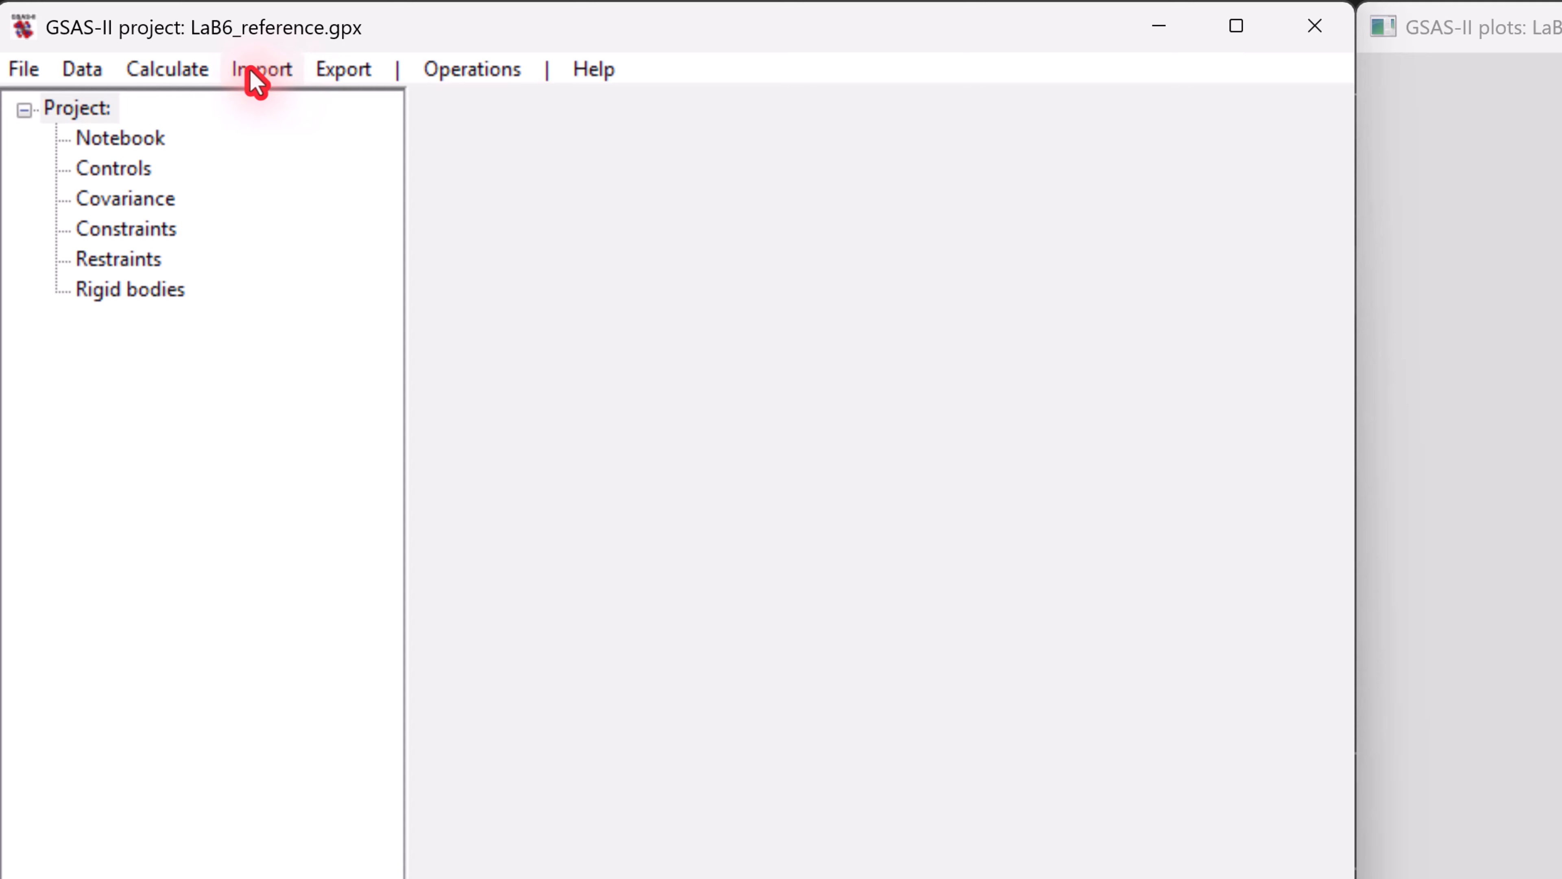
# - Import the powder data file LaB6_XRD into the empty project with its format guessed, and accept reading the binary file
pyautogui.click(255, 79)
pyautogui.moveTo(317, 188)
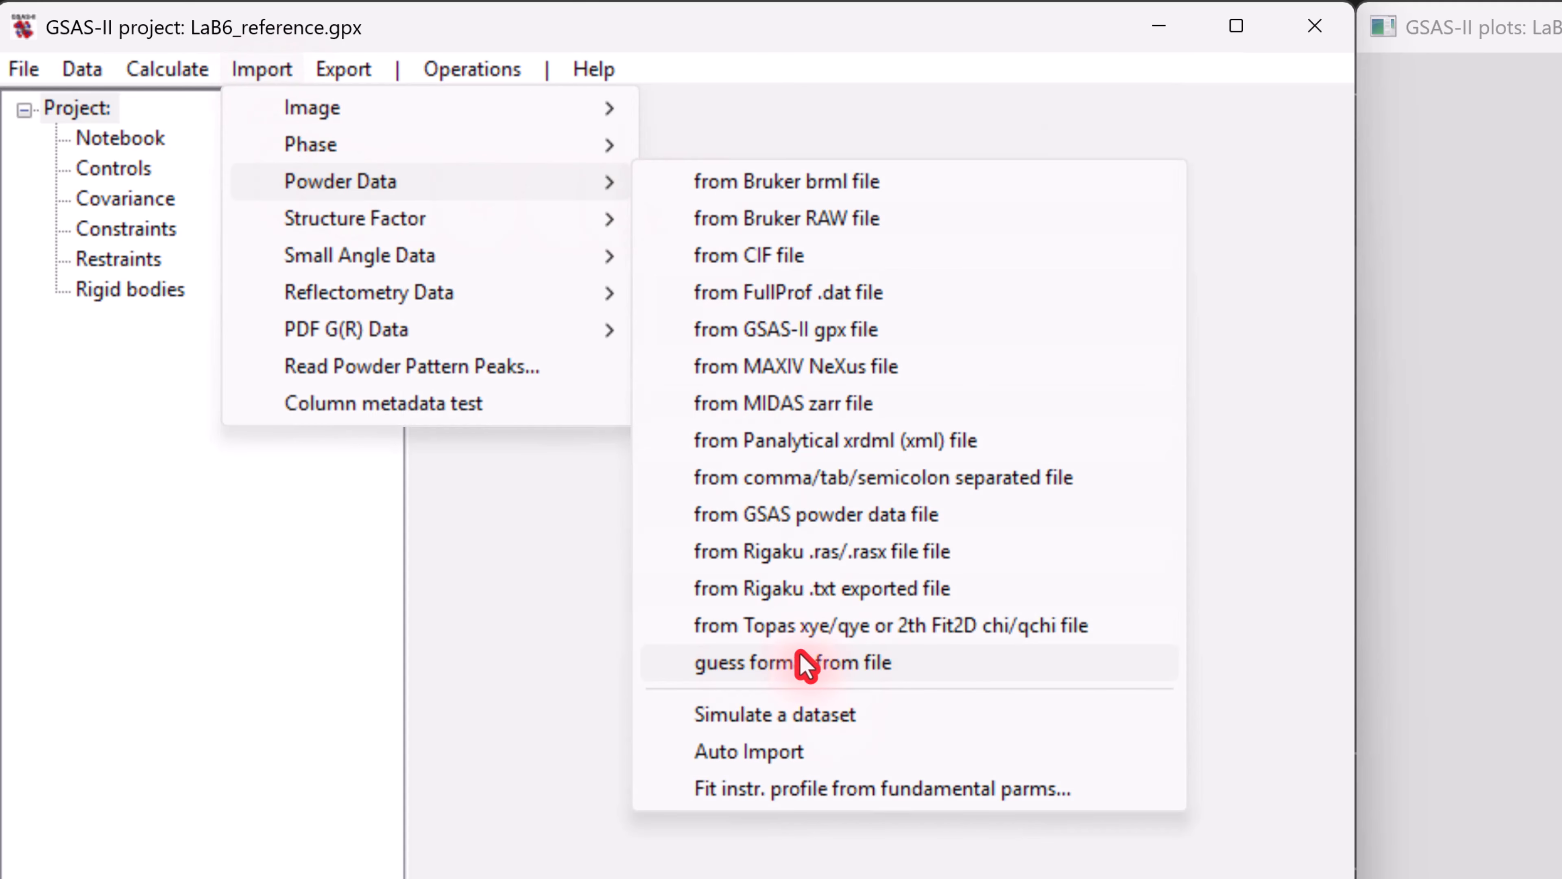
pyautogui.click(852, 665)
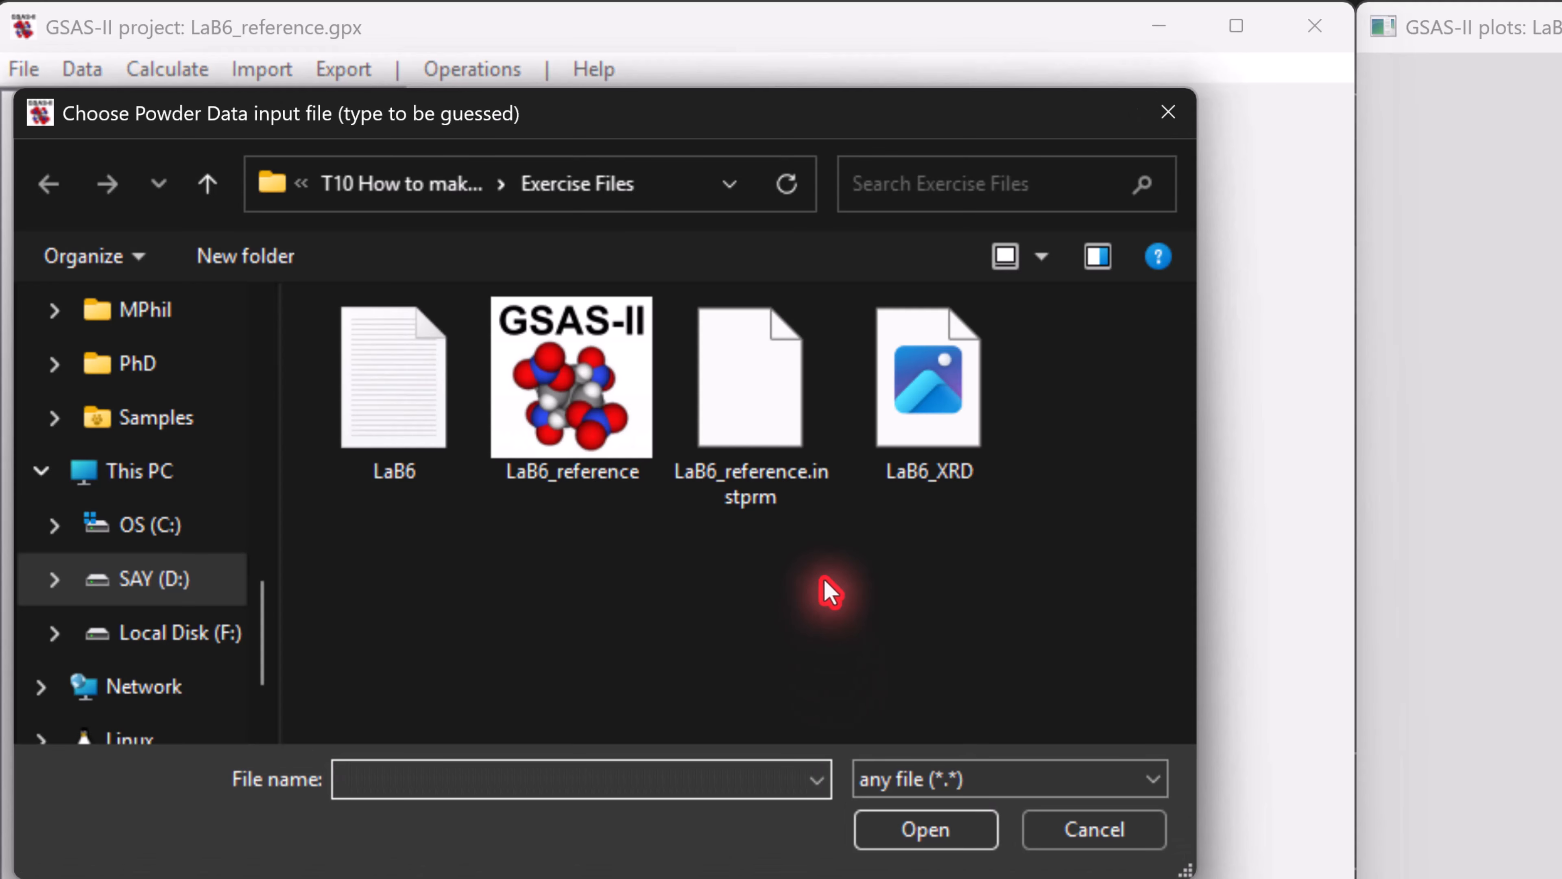
pyautogui.click(941, 394)
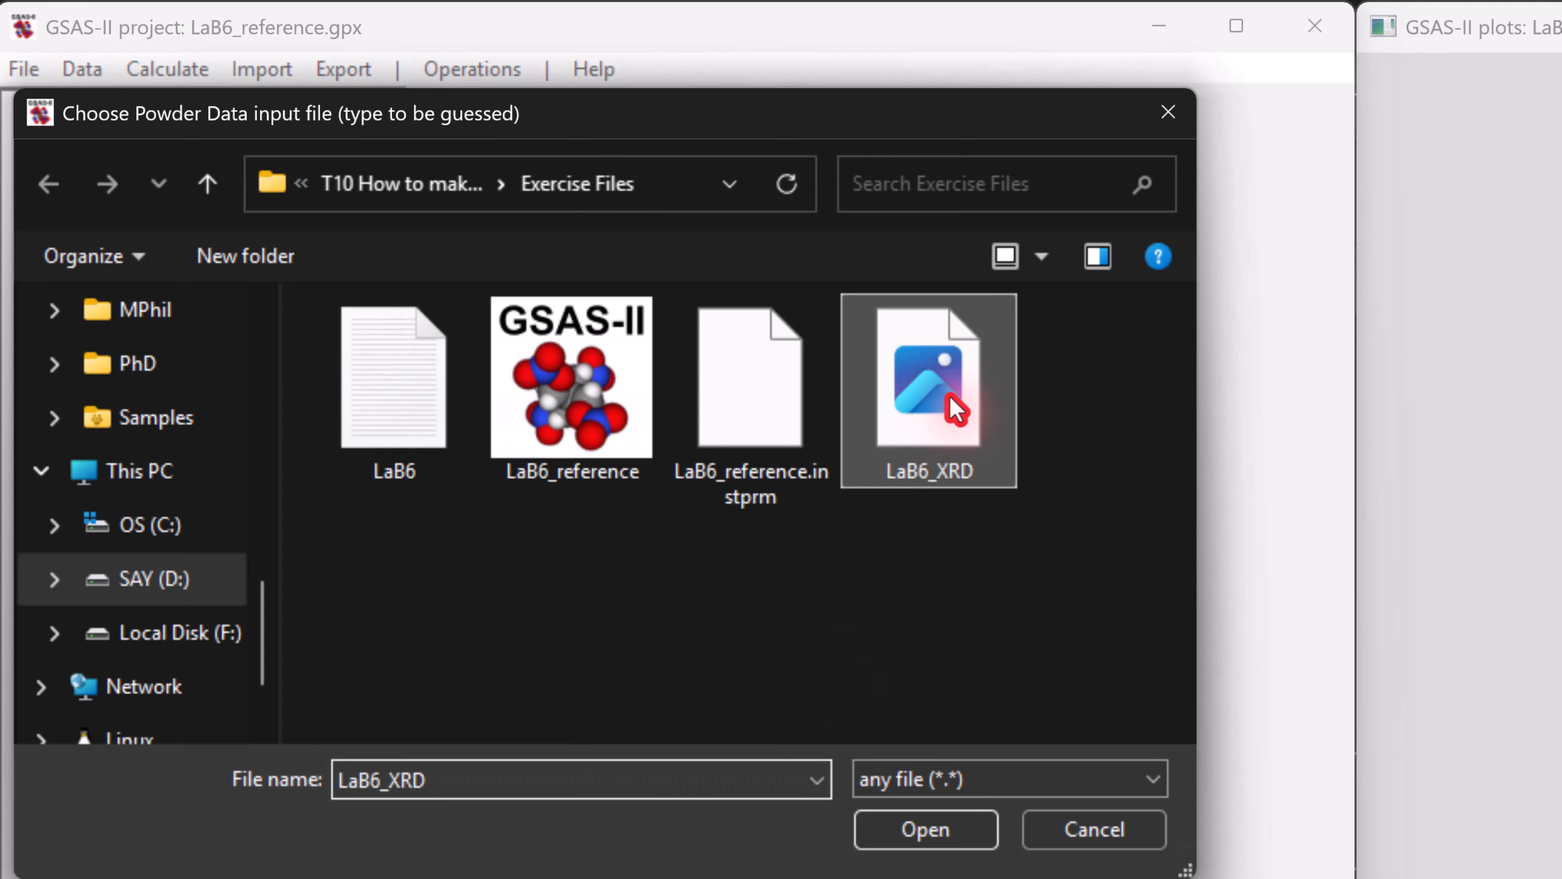
pyautogui.click(920, 832)
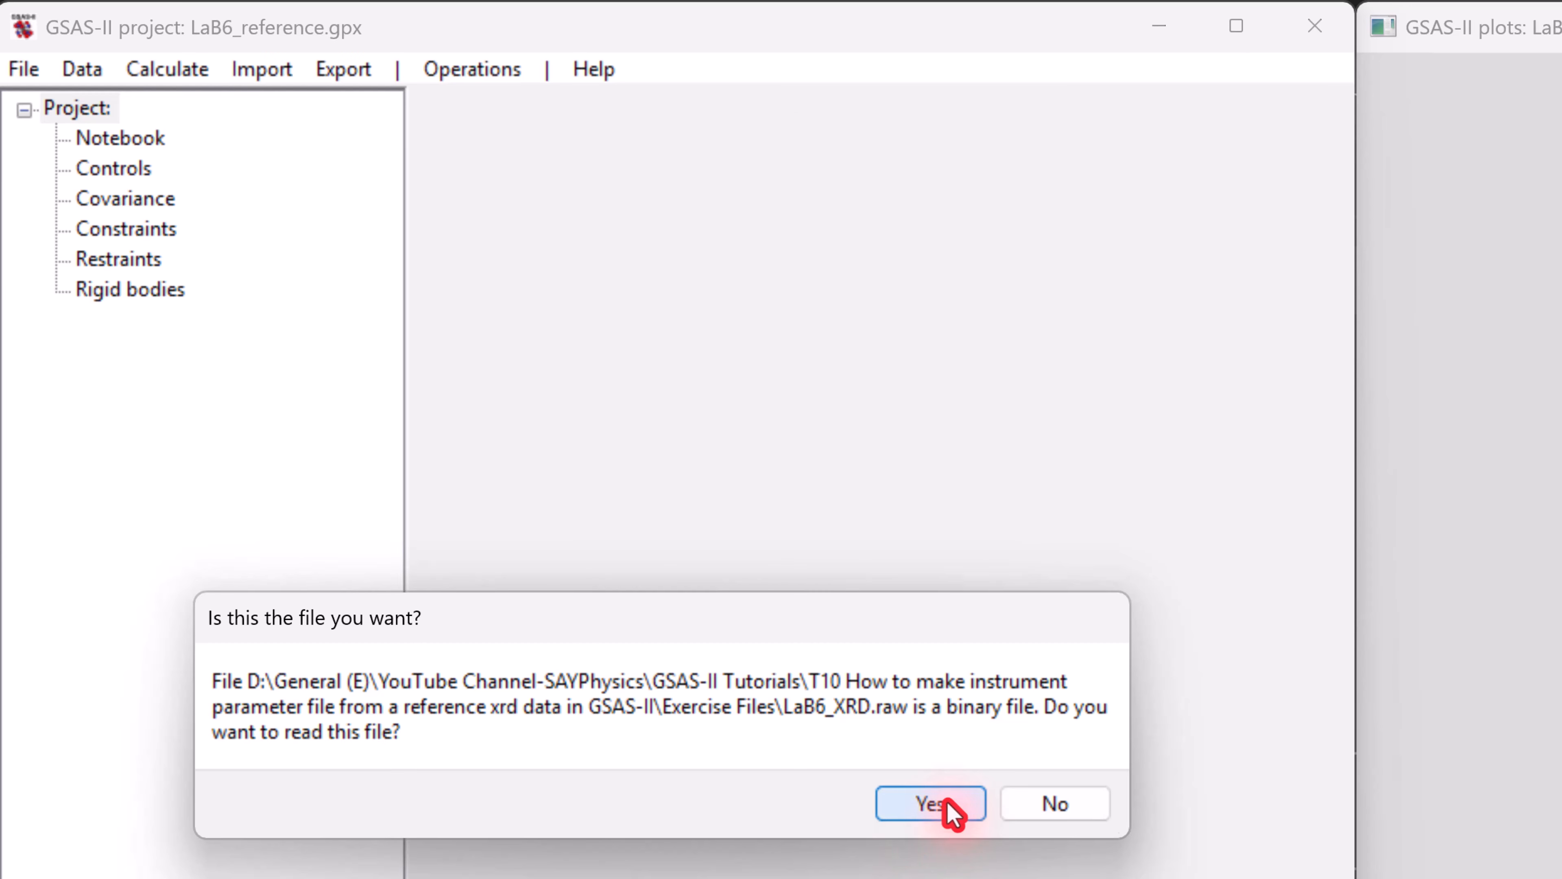
pyautogui.click(944, 803)
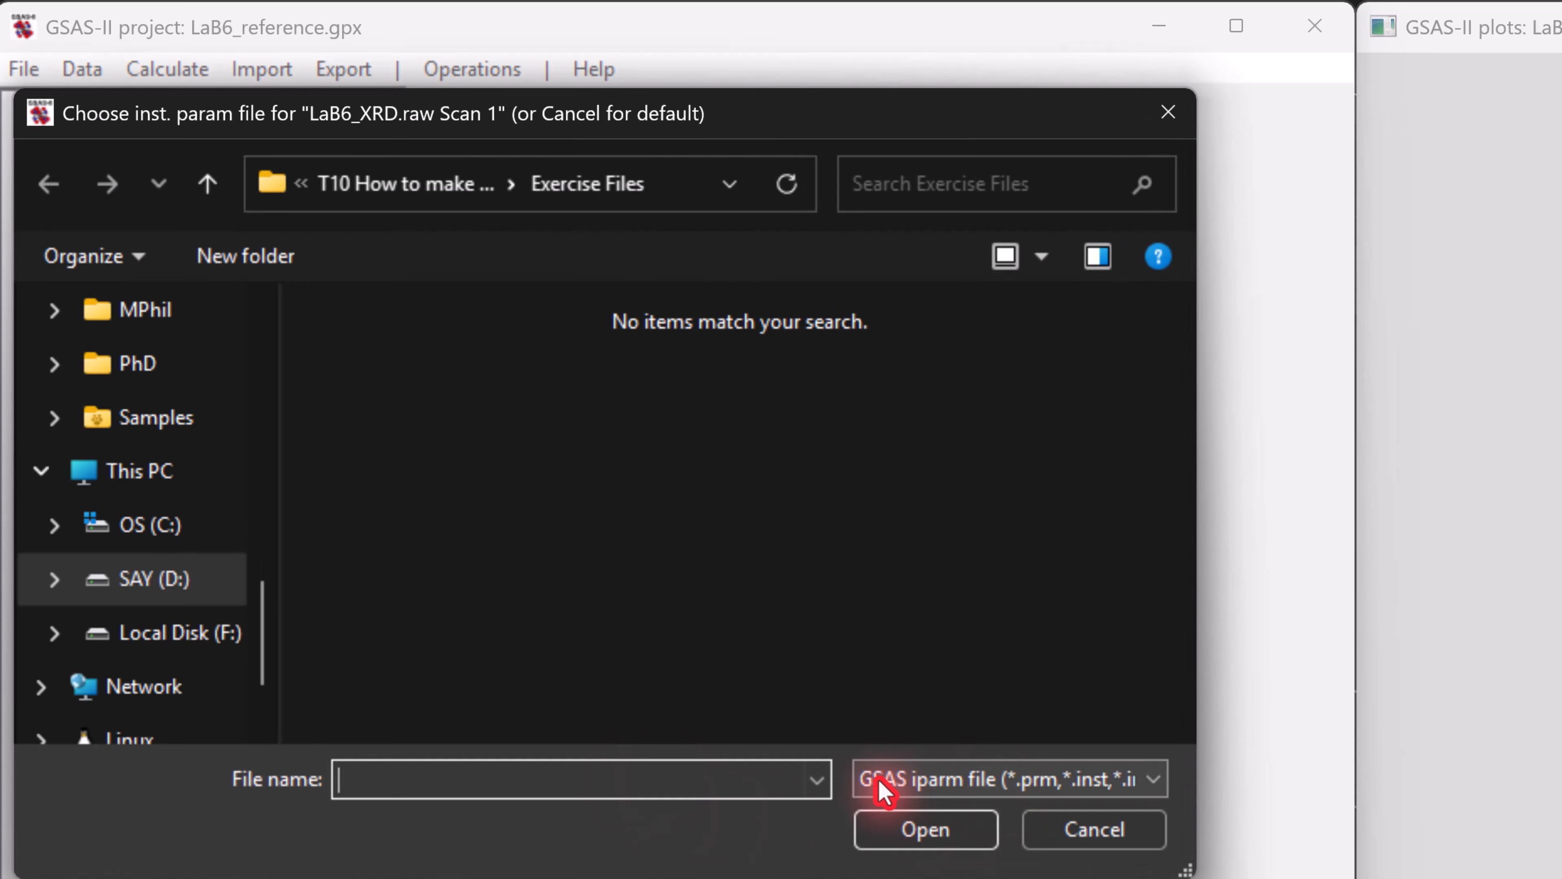
# - Assign the GSAS-II instrument parameter file LaB6_reference.instprm to the imported scan
pyautogui.click(1046, 786)
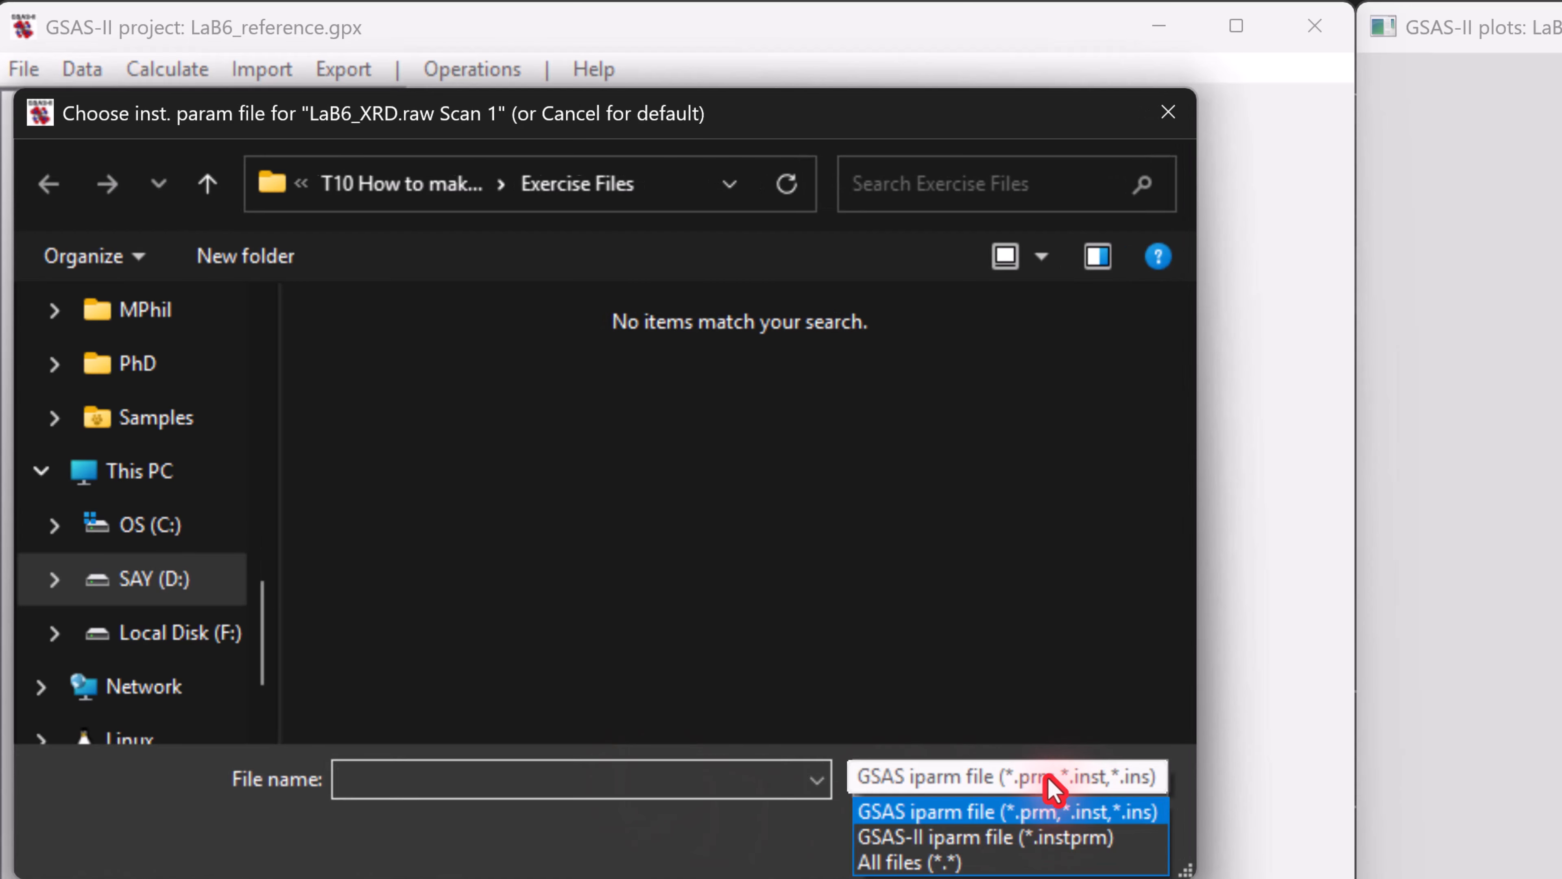
pyautogui.click(1026, 842)
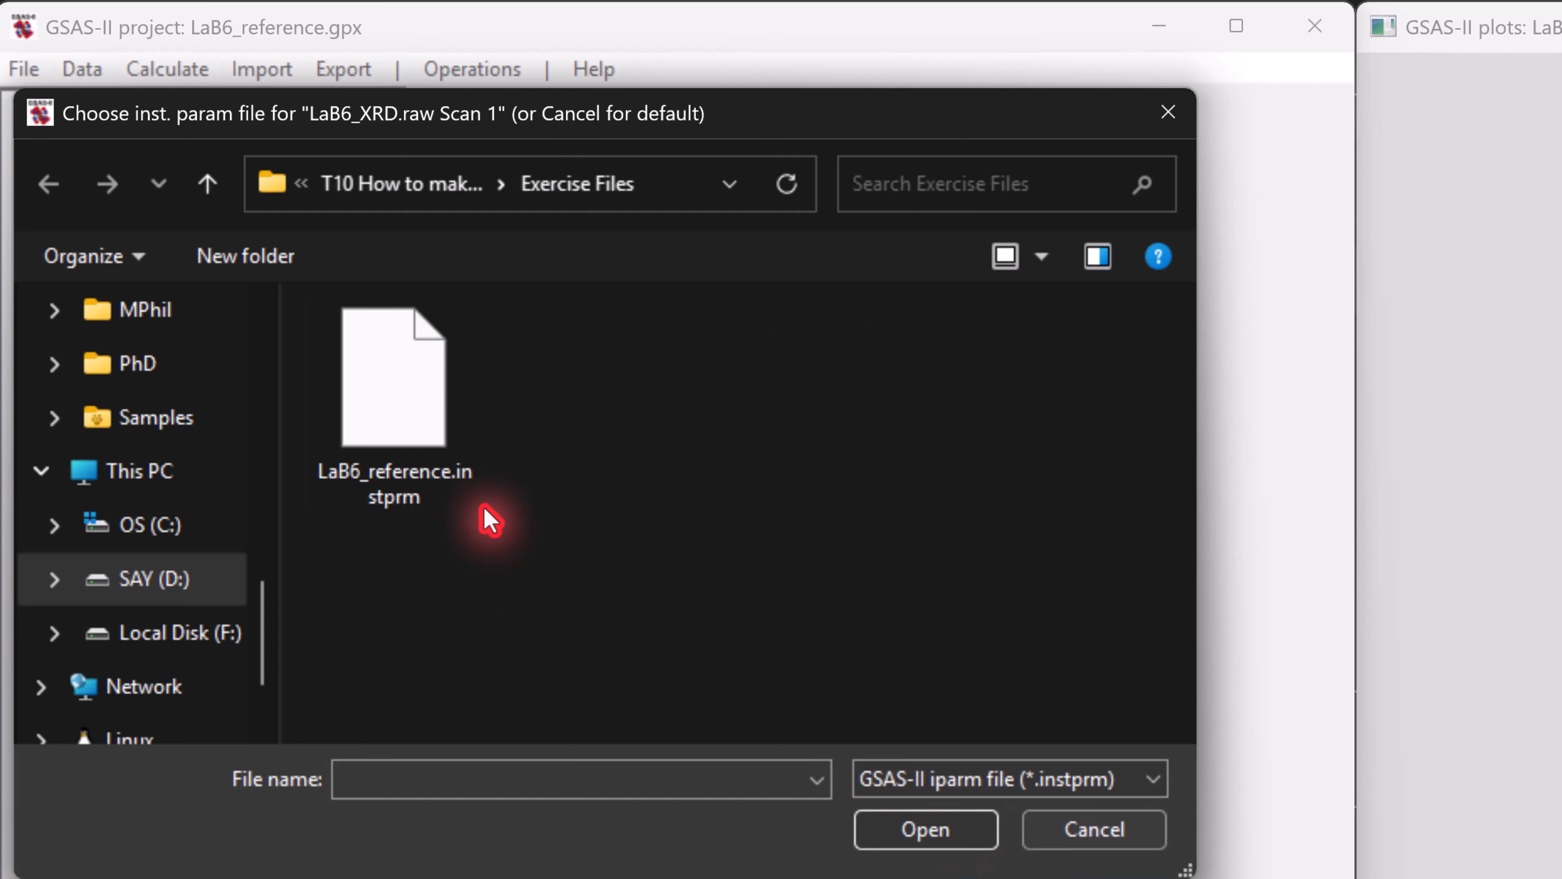
pyautogui.click(419, 414)
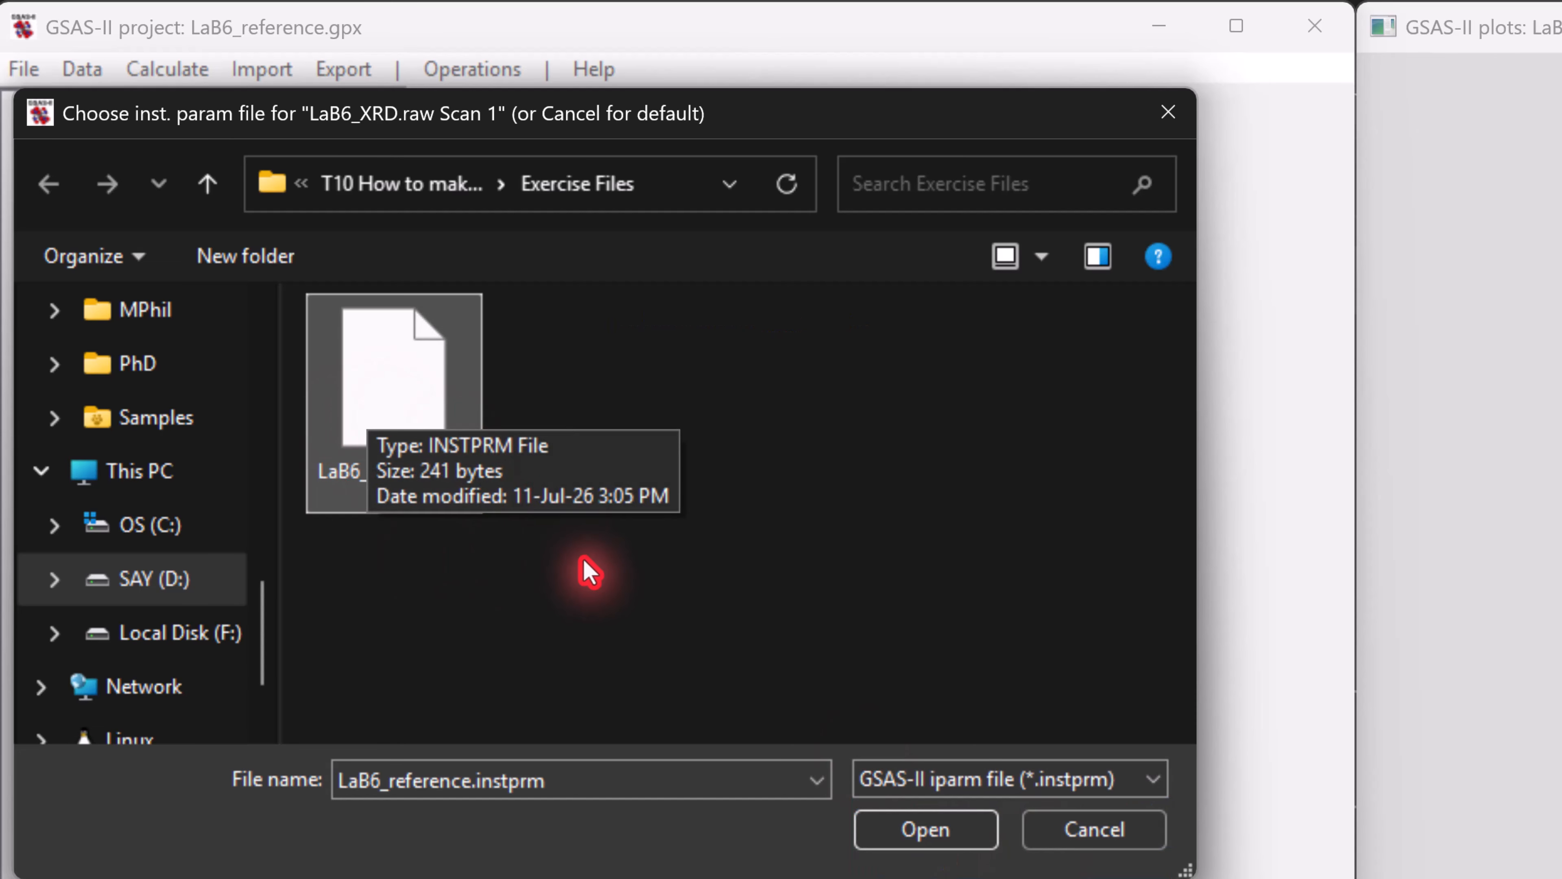
pyautogui.click(917, 837)
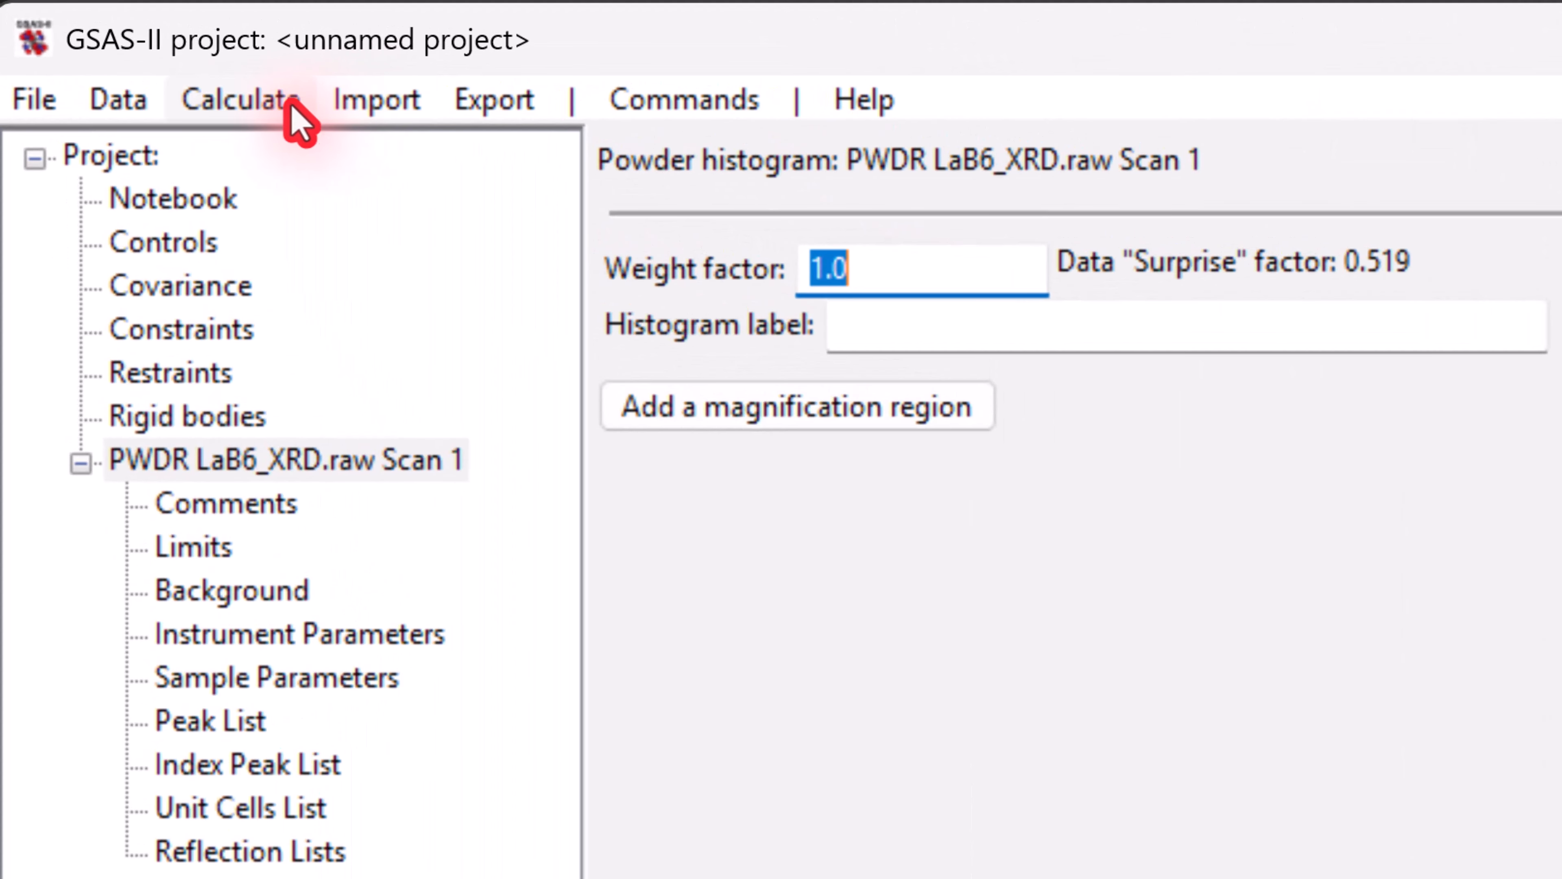
# - Import the LaB6 CIF file as a phase named La1 B6 and add the LaB6_XRD.raw Scan 1 histogram to it
pyautogui.click(362, 106)
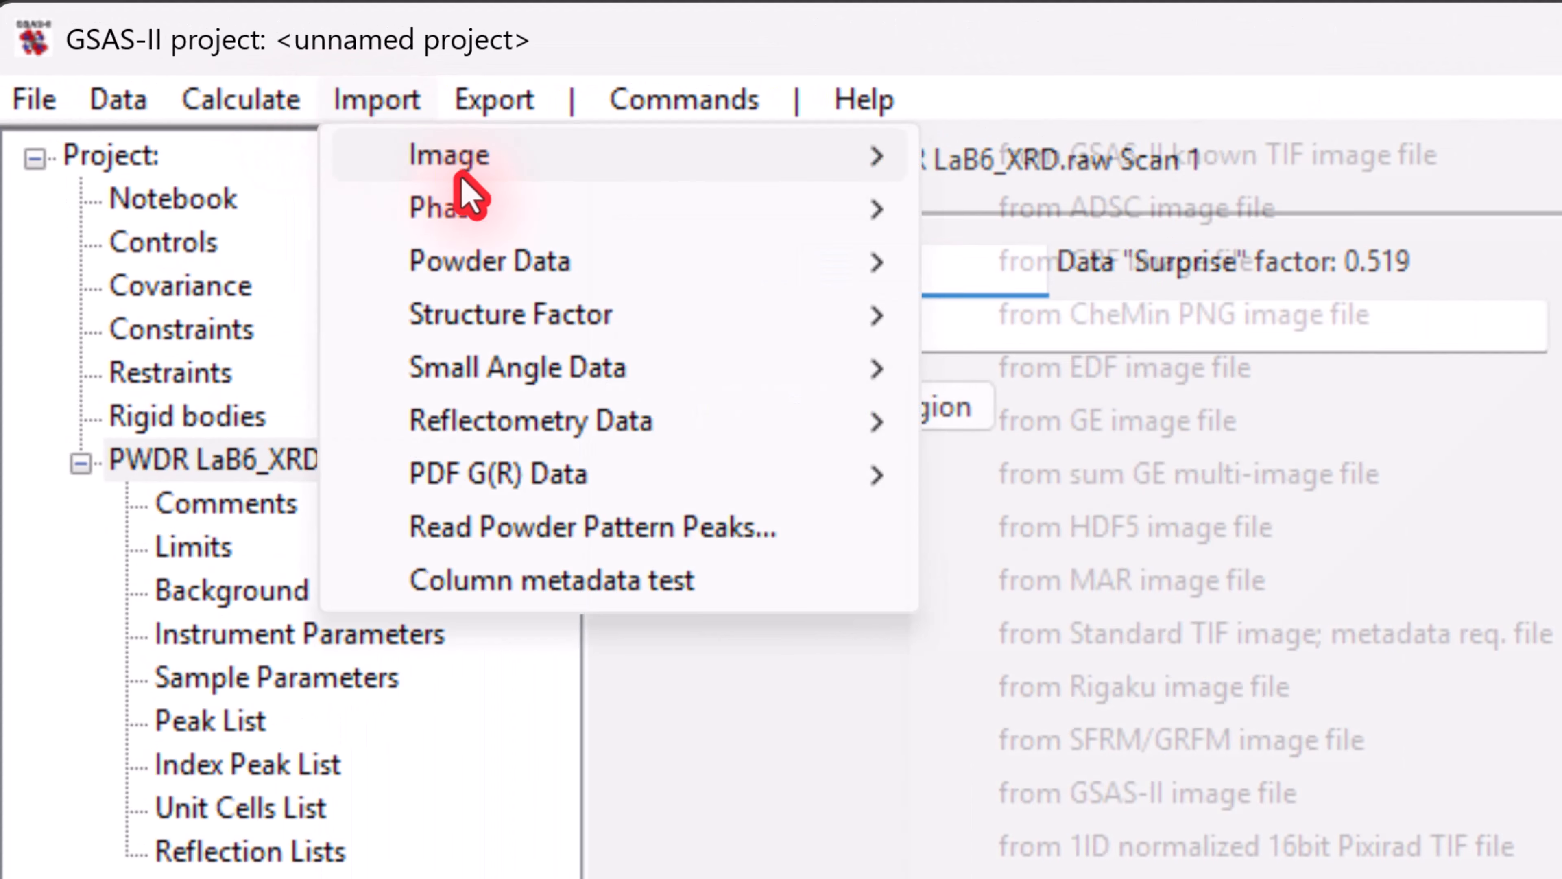
pyautogui.moveTo(510, 222)
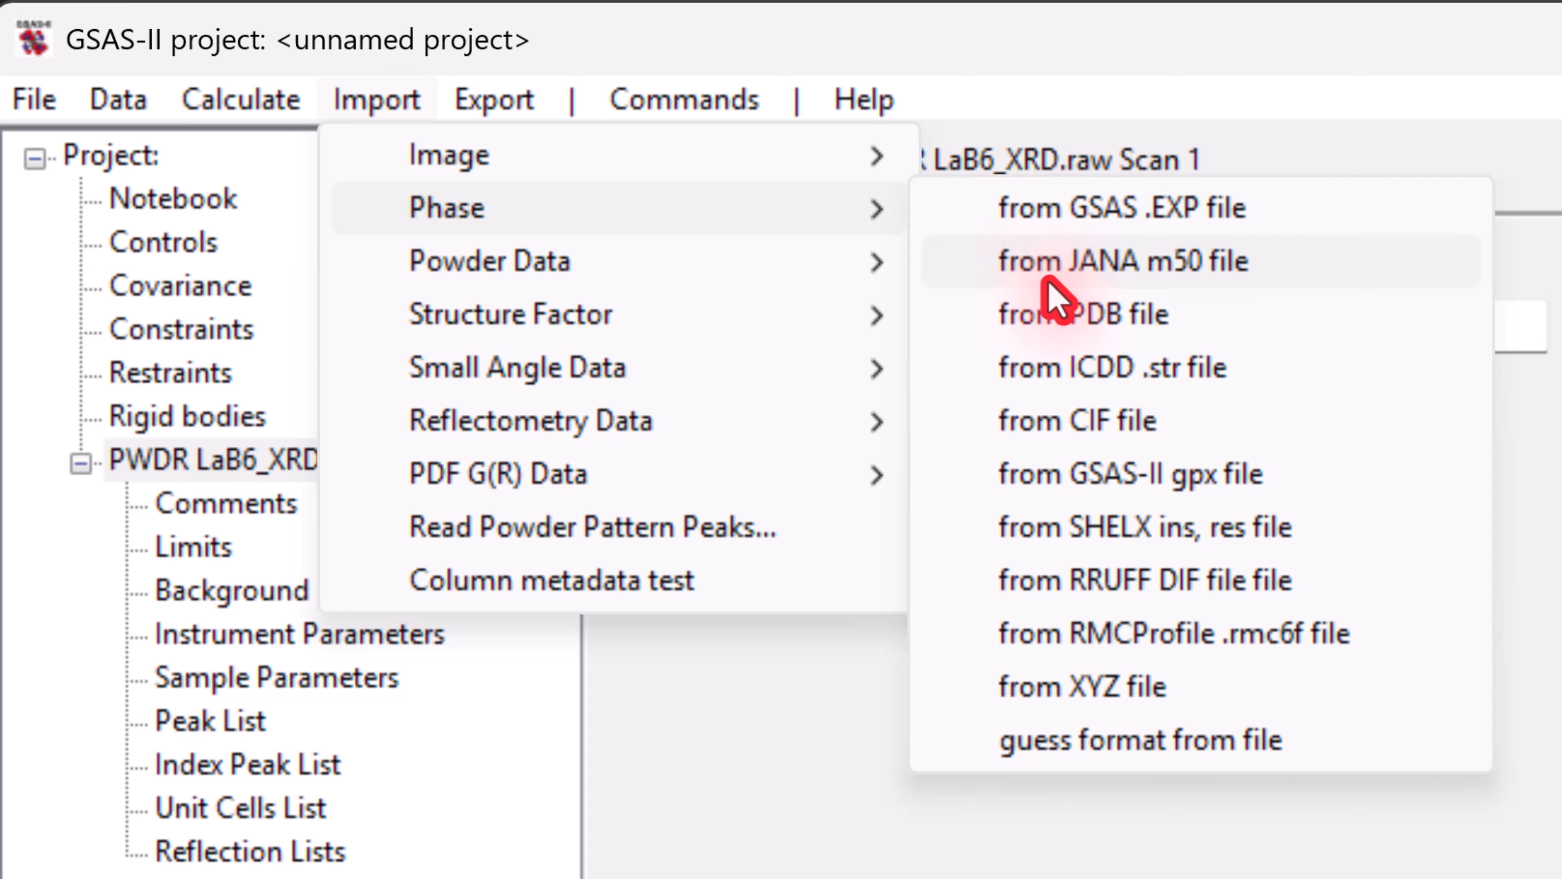
pyautogui.click(1083, 421)
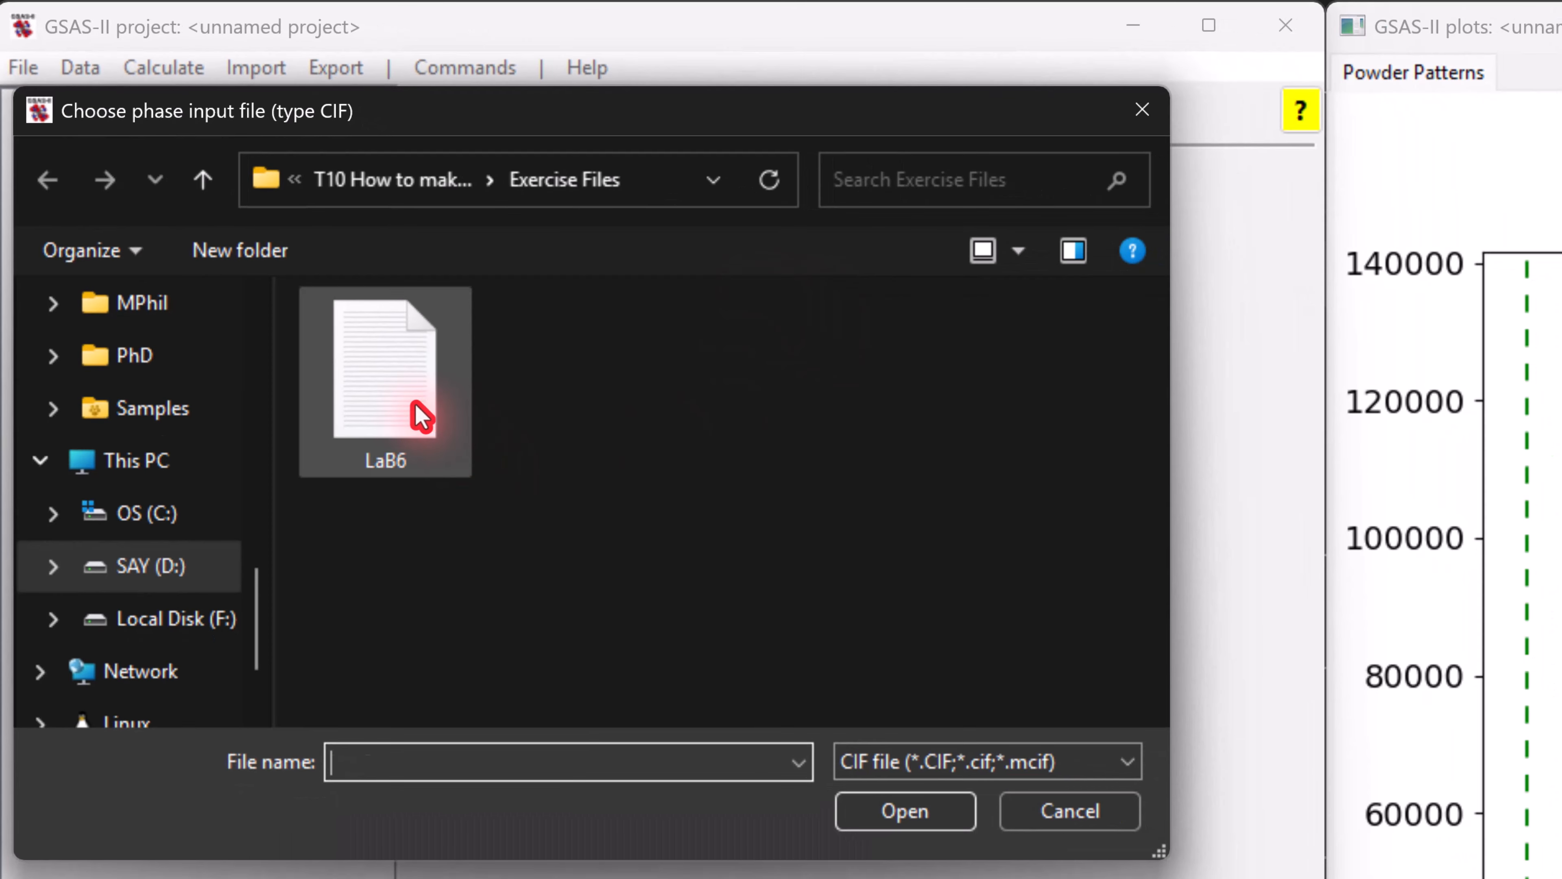
pyautogui.click(421, 417)
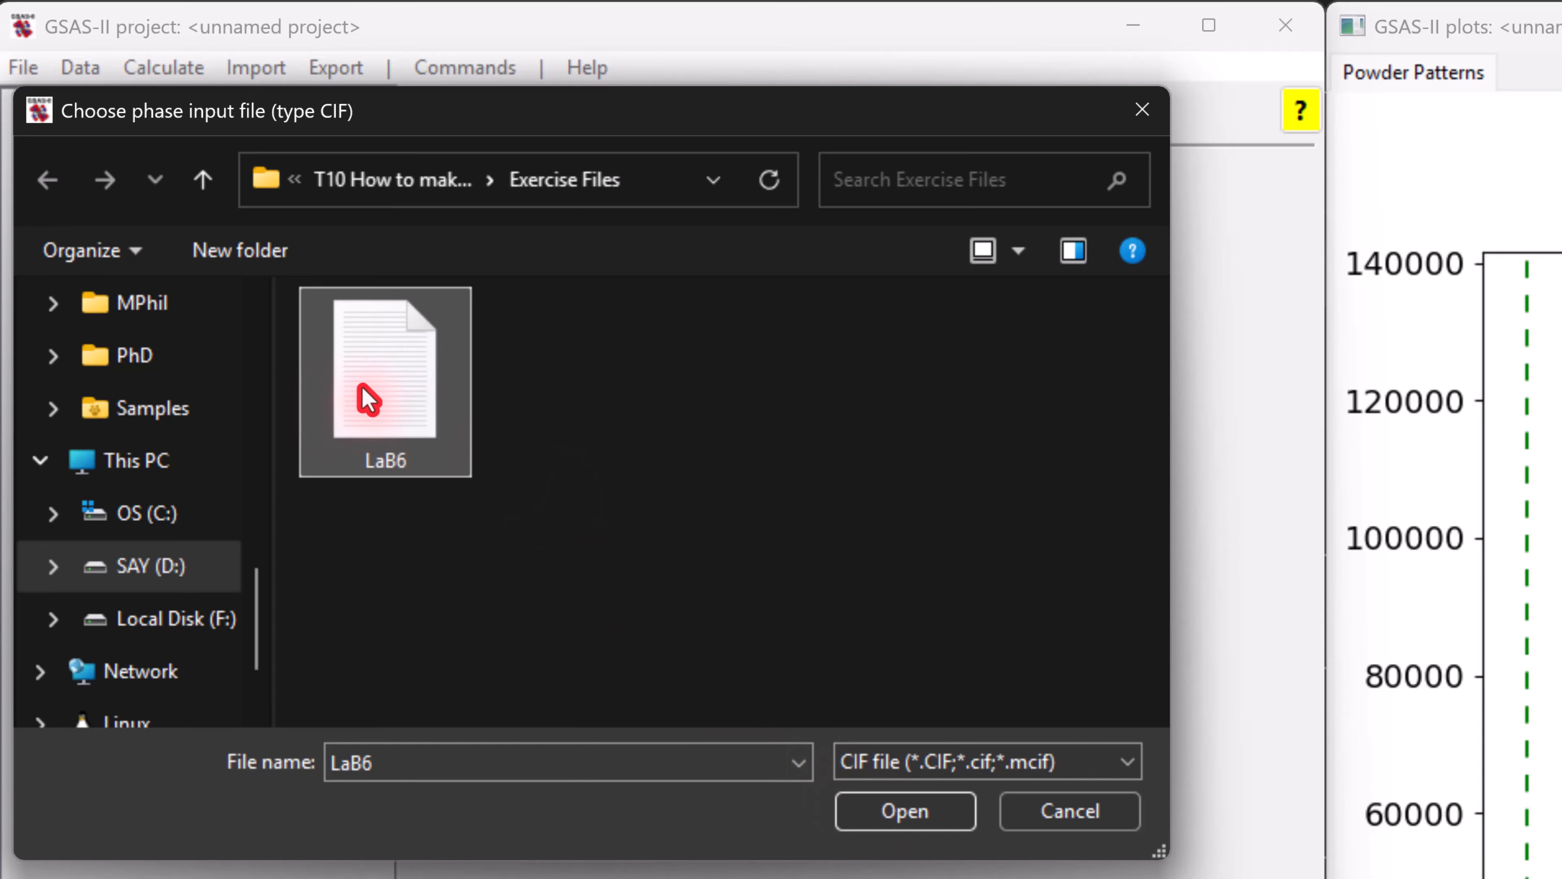
pyautogui.click(909, 822)
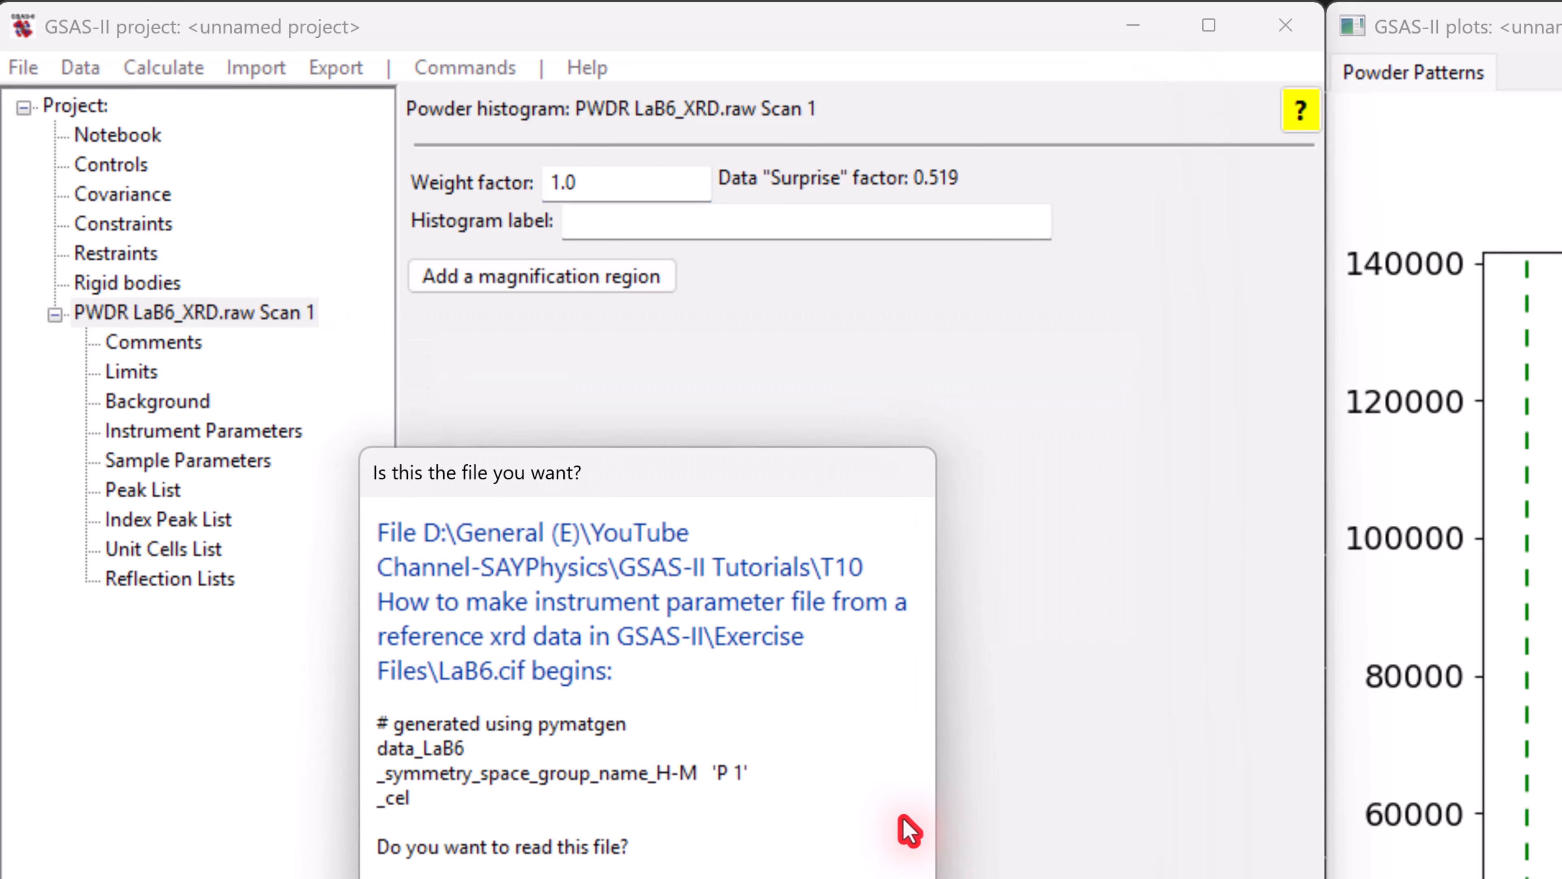
pyautogui.click(663, 828)
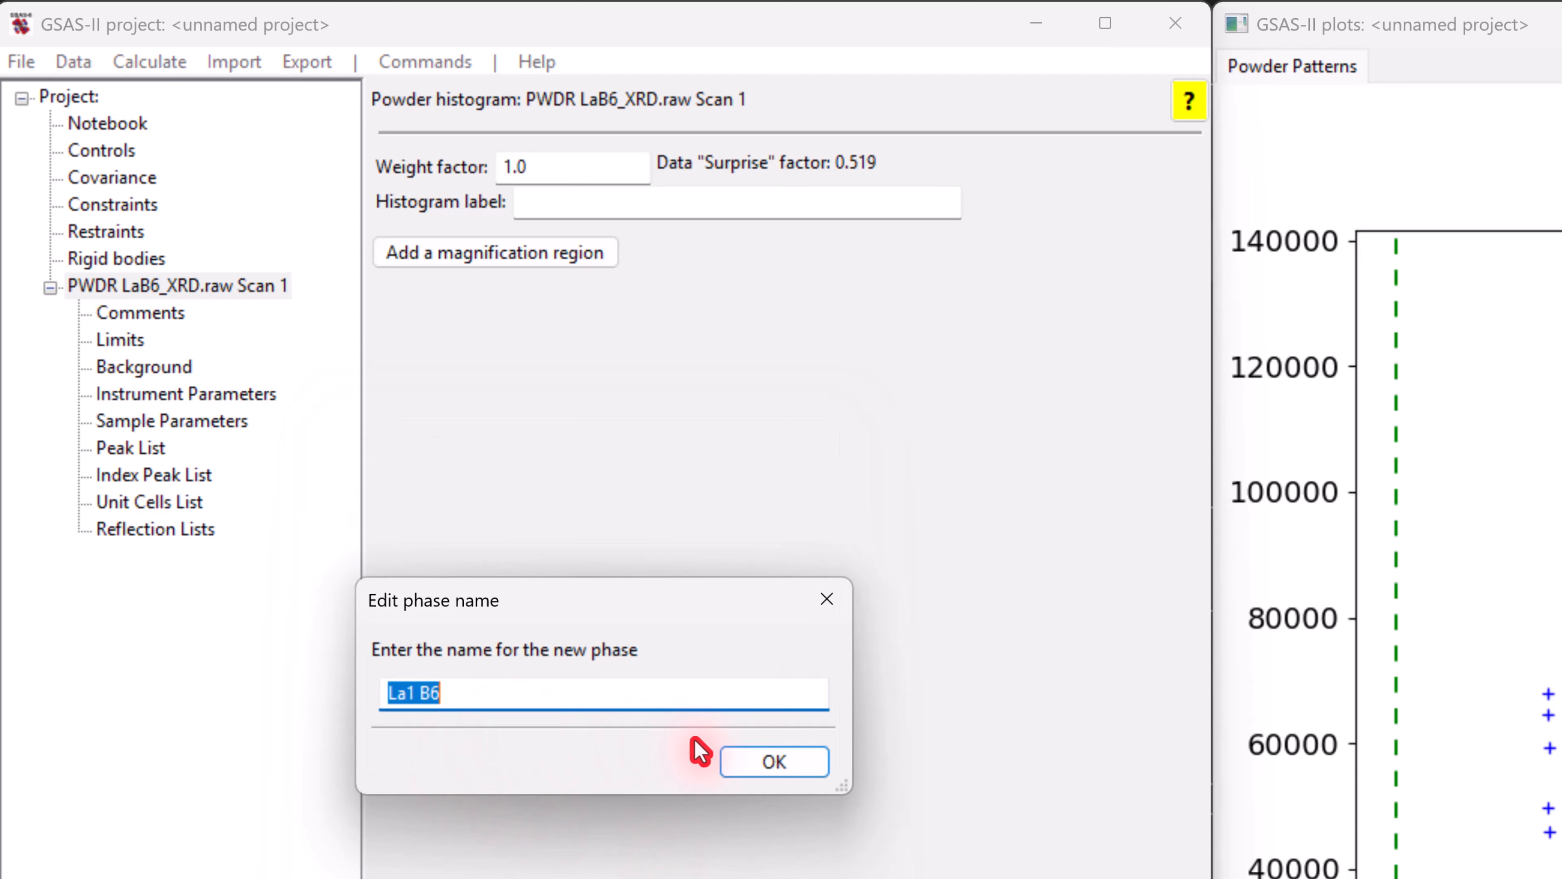
pyautogui.click(754, 777)
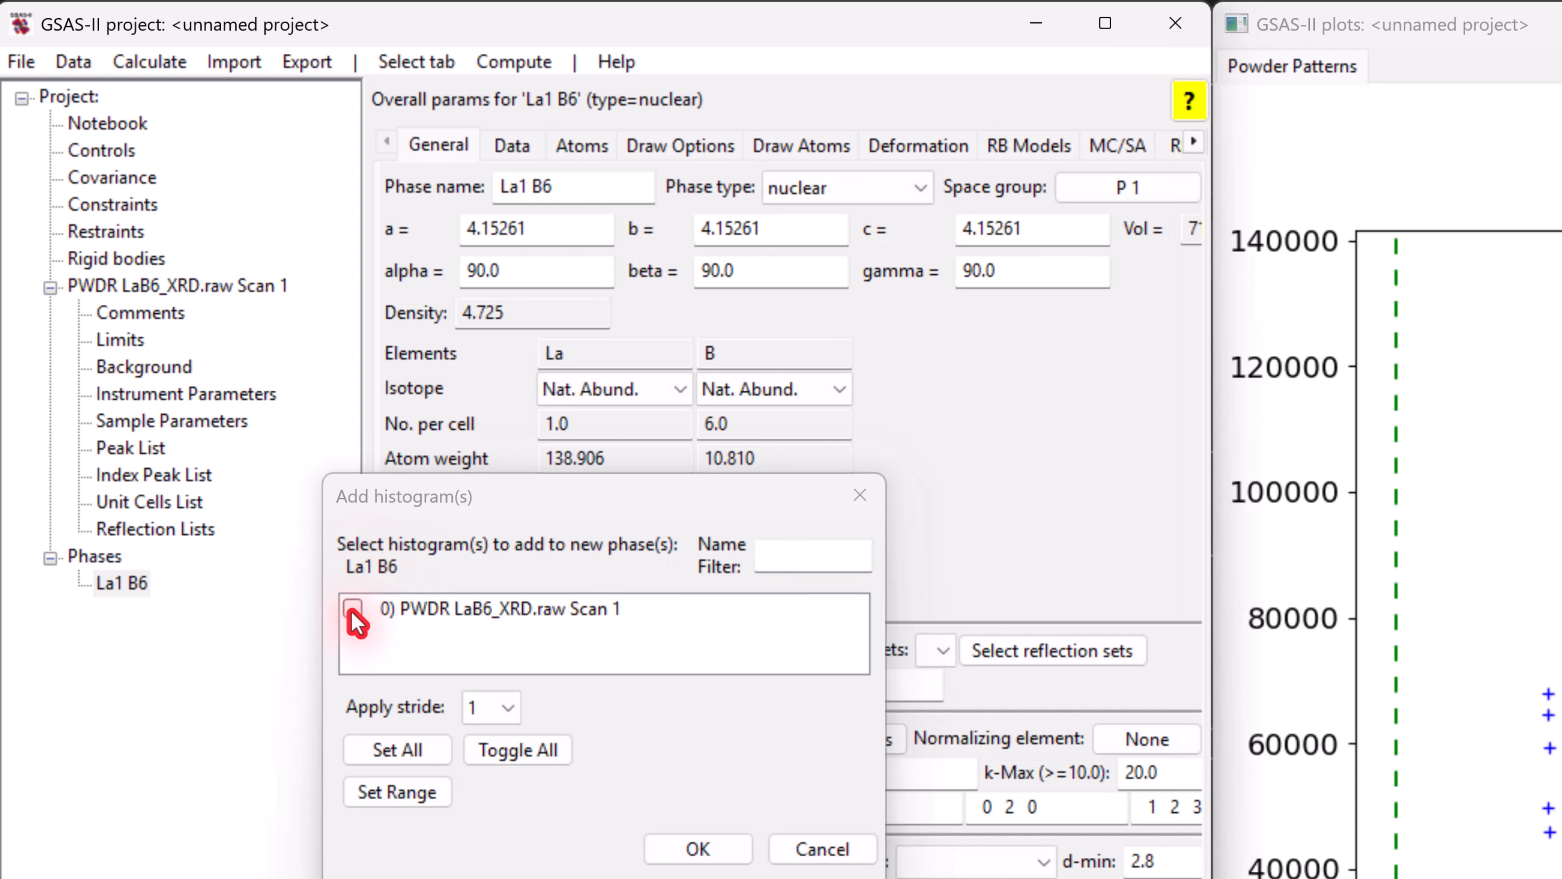
pyautogui.click(352, 609)
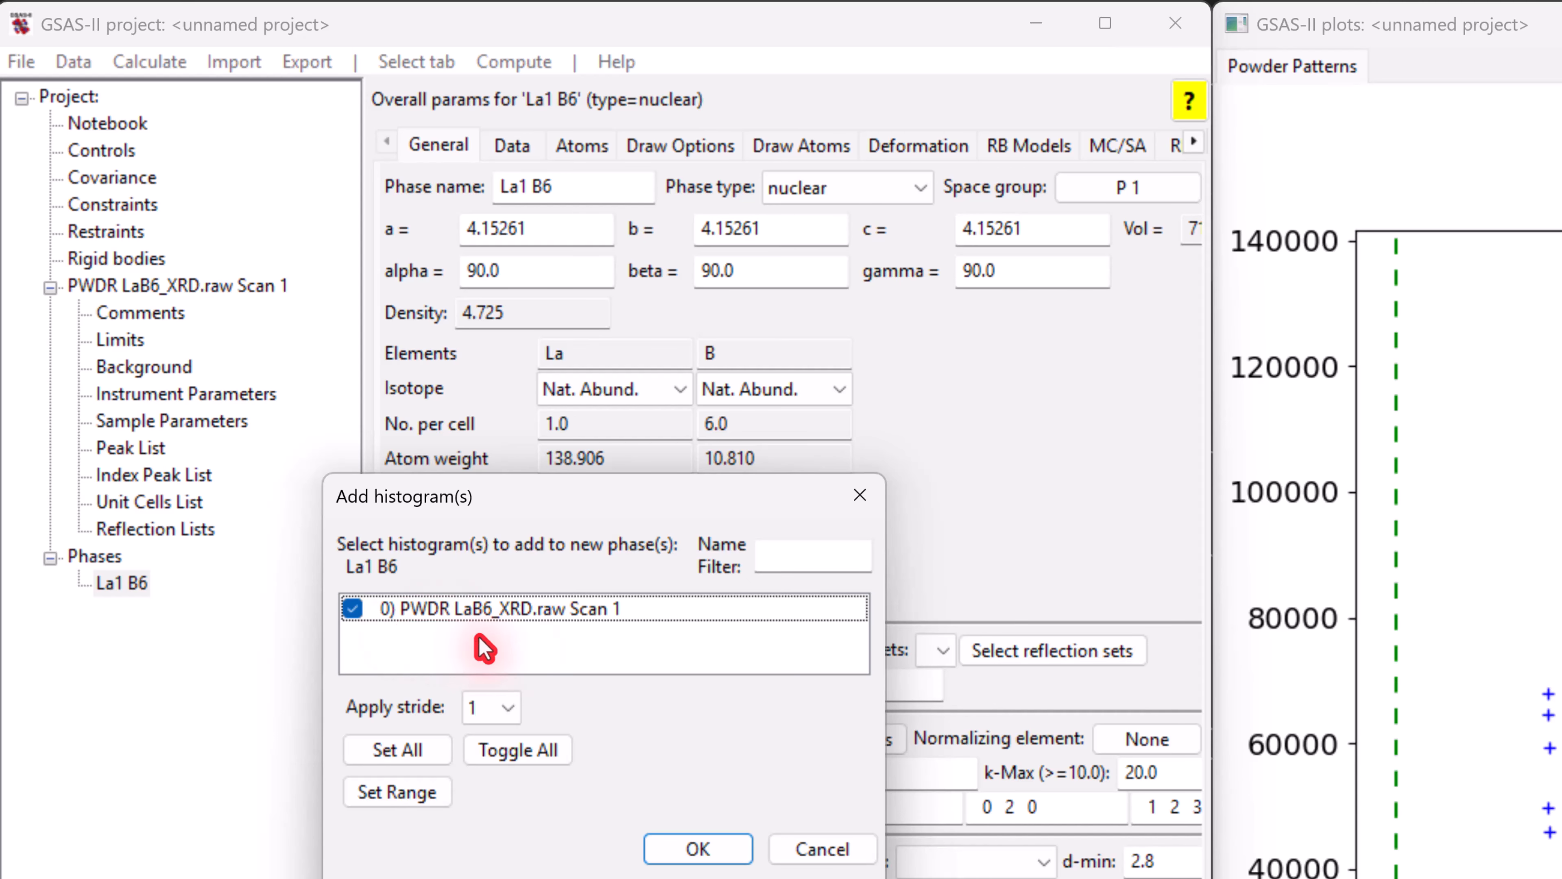
pyautogui.click(697, 849)
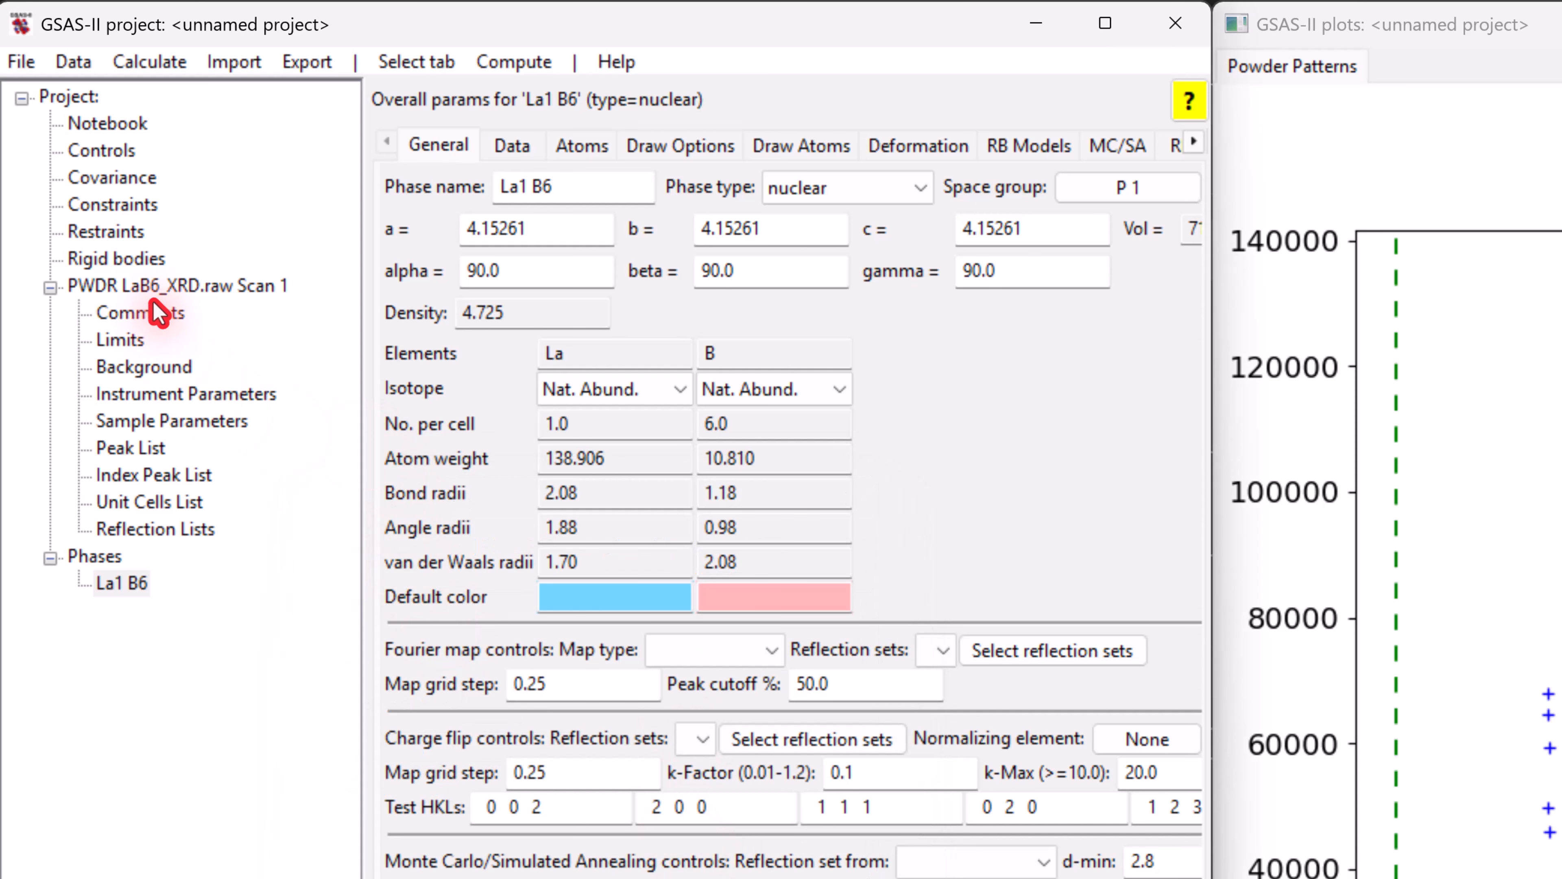
# - Limit the scan's fitting range to a Tmin of 20 and a Tmax of 70.0
pyautogui.click(160, 287)
pyautogui.click(123, 339)
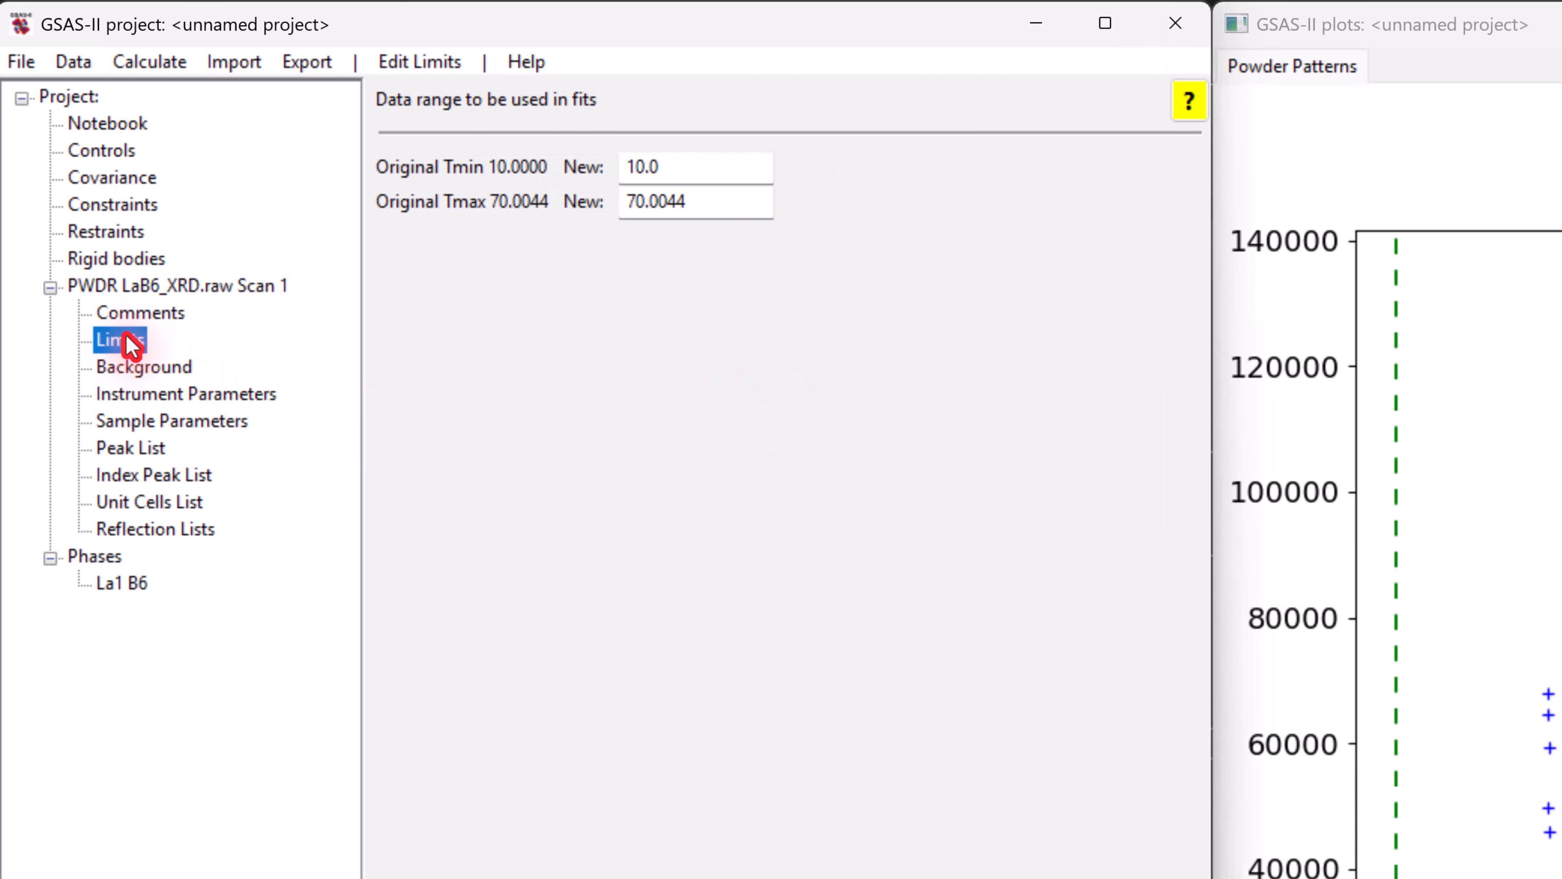
pyautogui.doubleClick(665, 161)
pyautogui.write('20')
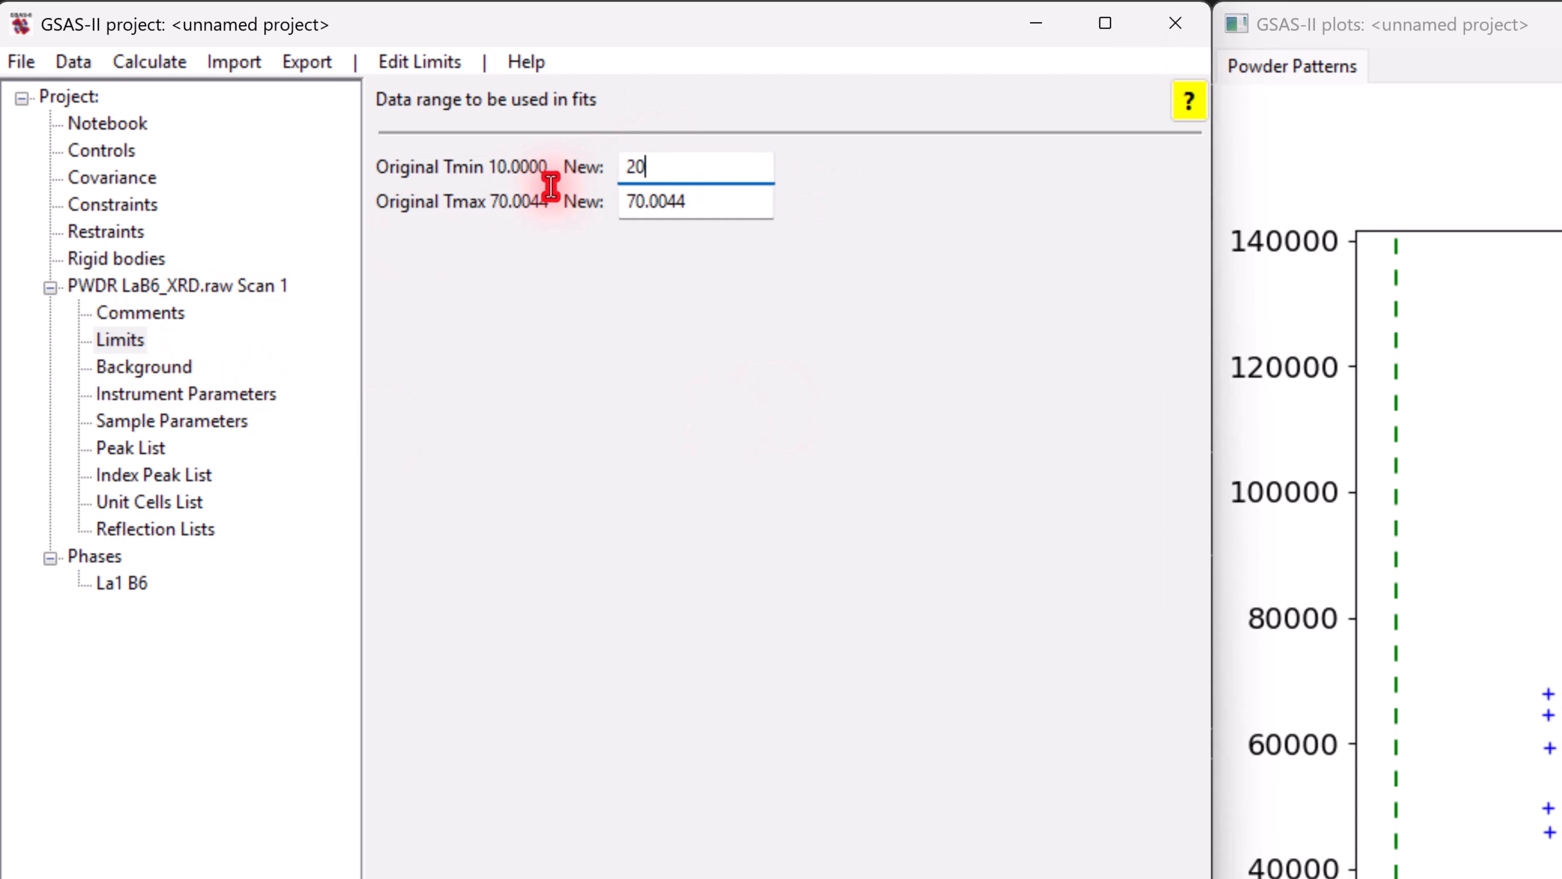
pyautogui.click(689, 205)
pyautogui.press('BackSpace')
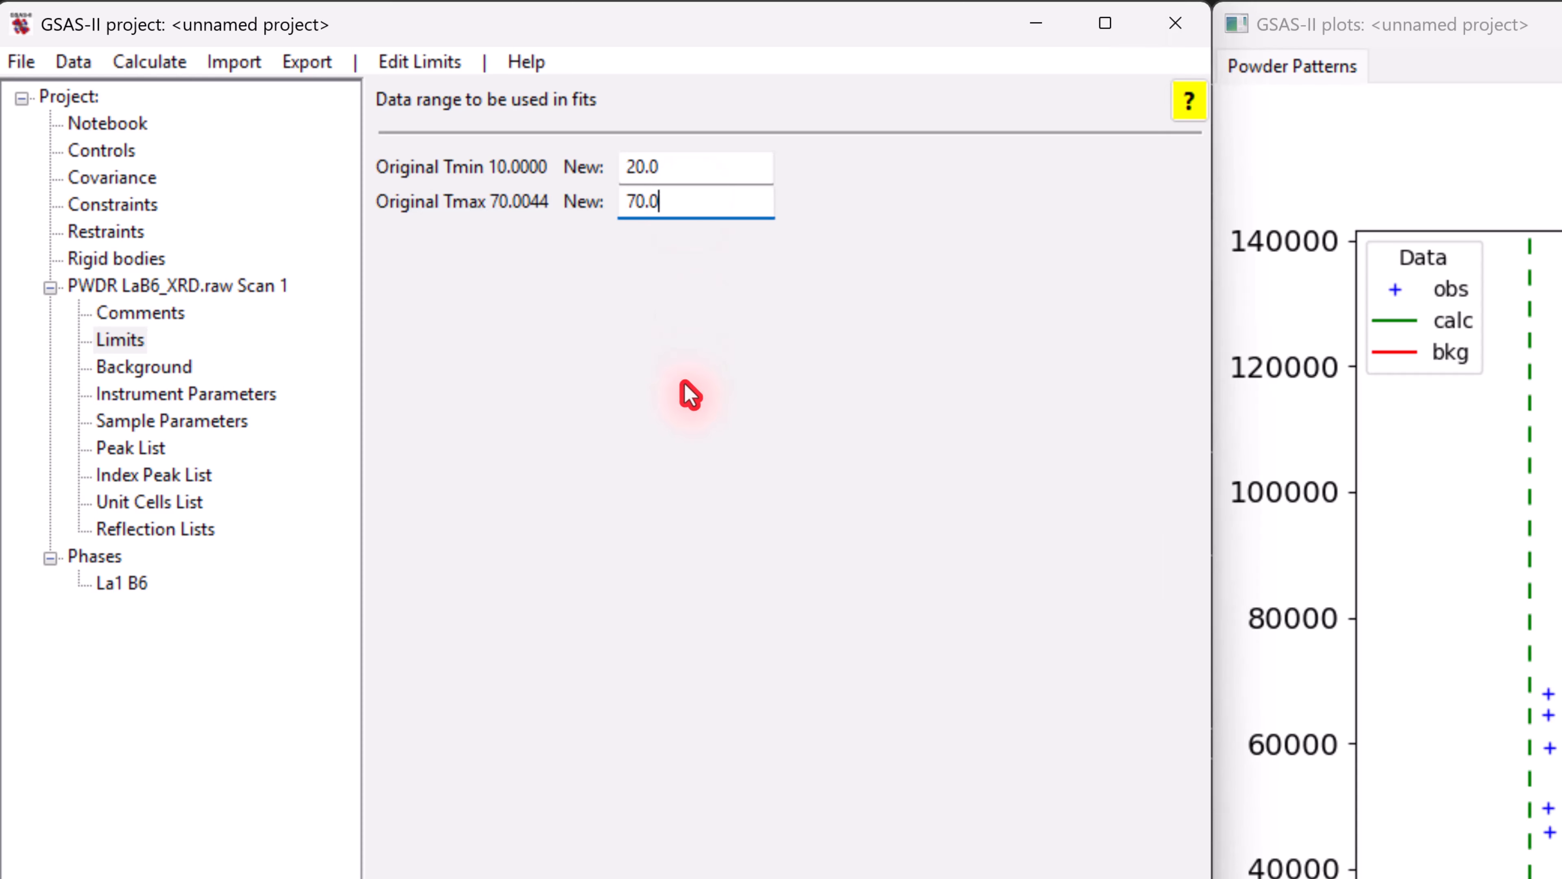
# - Run the refinement, saving the project as LaB6_test in the Exercise Files folder, and load the new refinement result
pyautogui.click(132, 367)
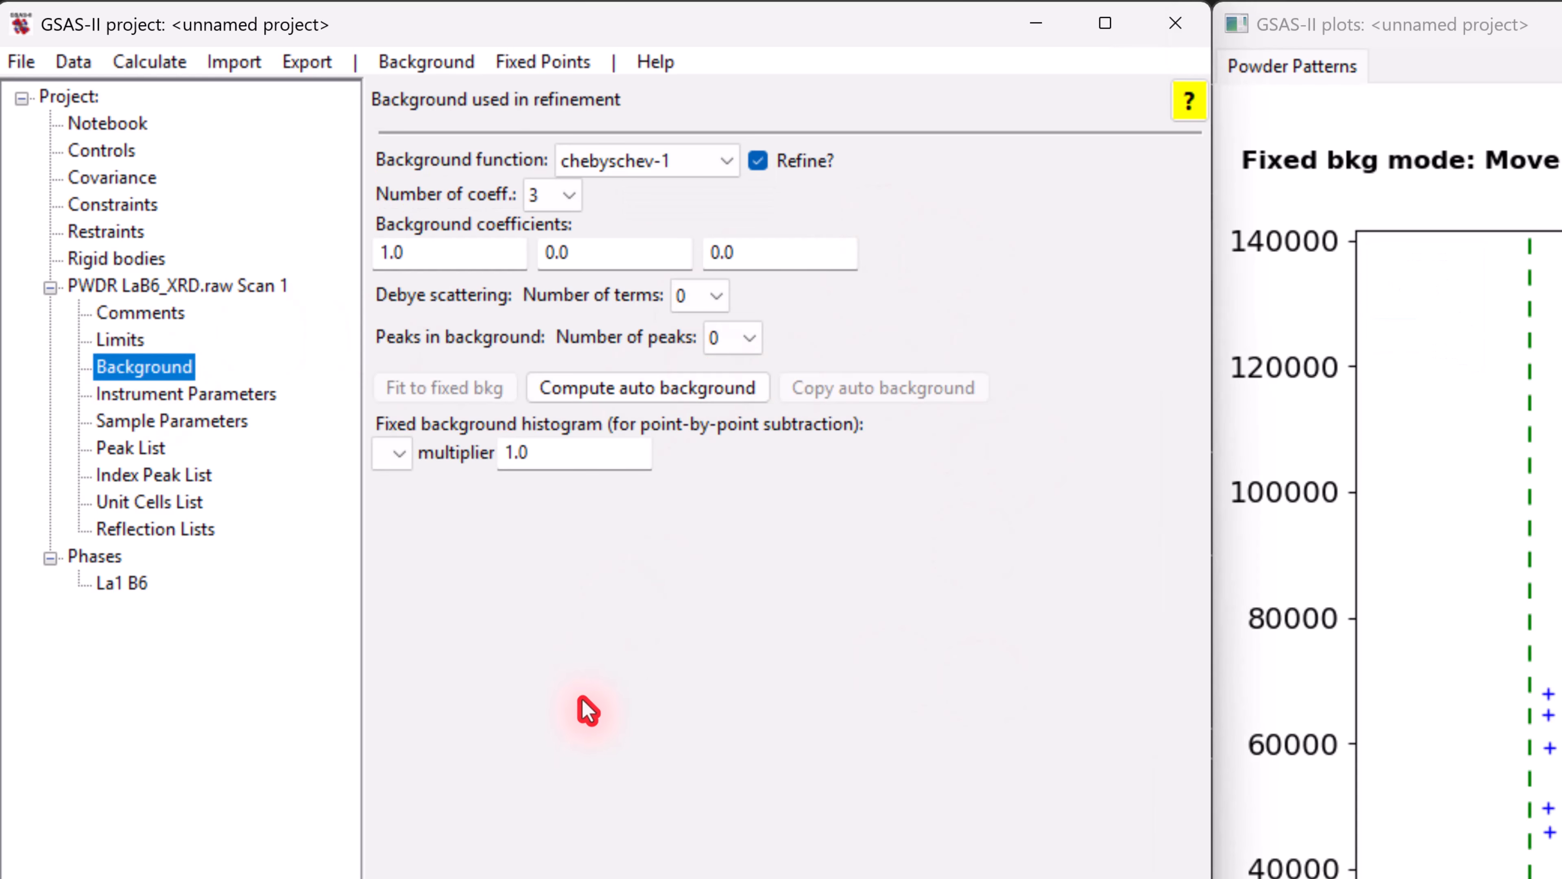
pyautogui.click(132, 397)
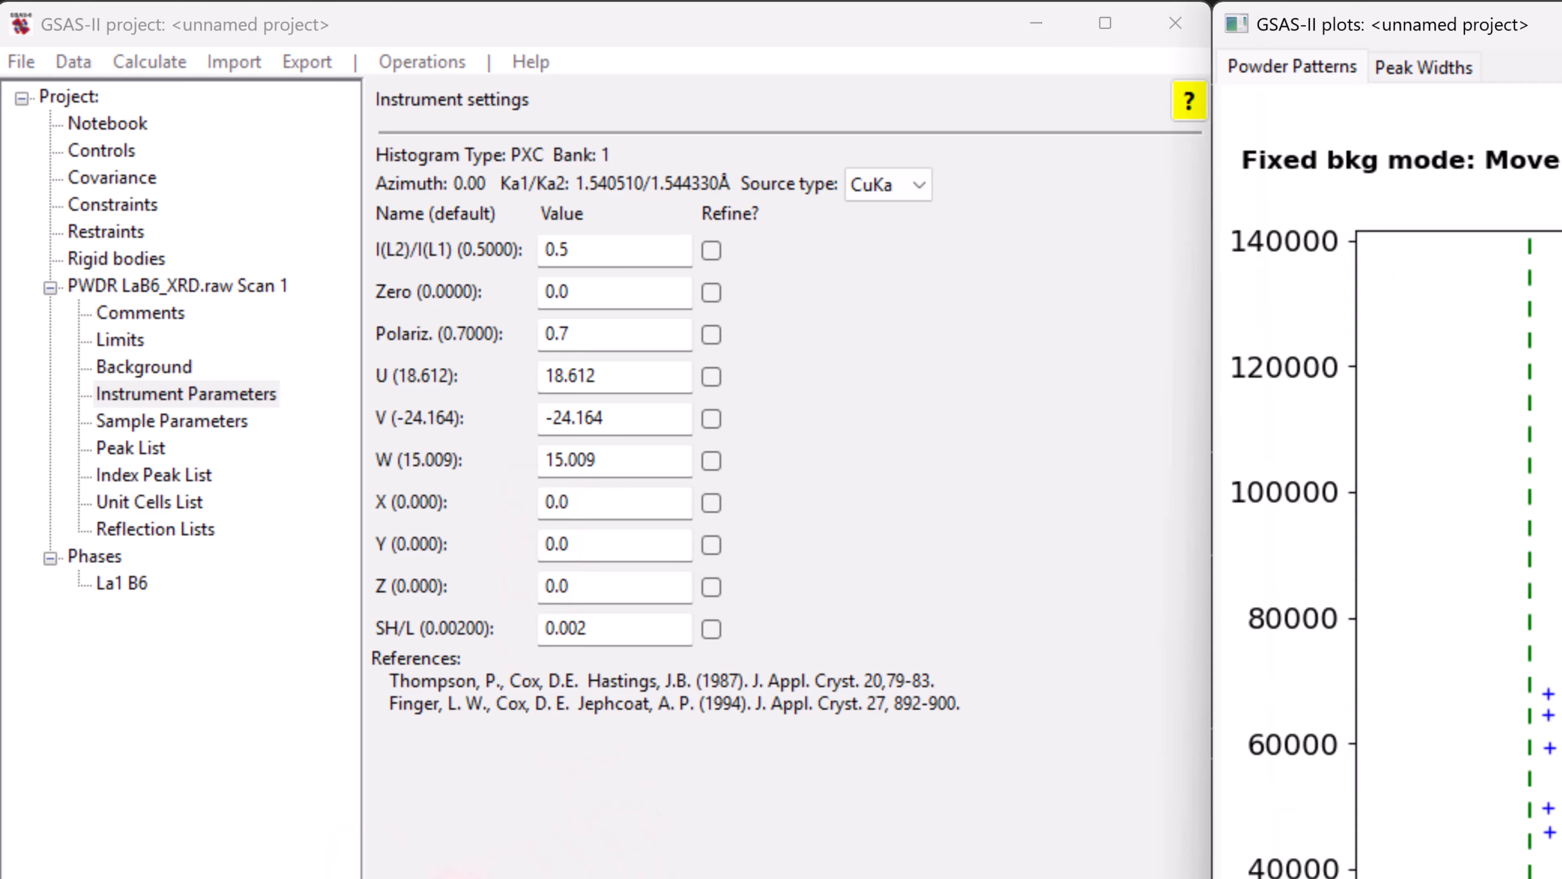
pyautogui.click(114, 369)
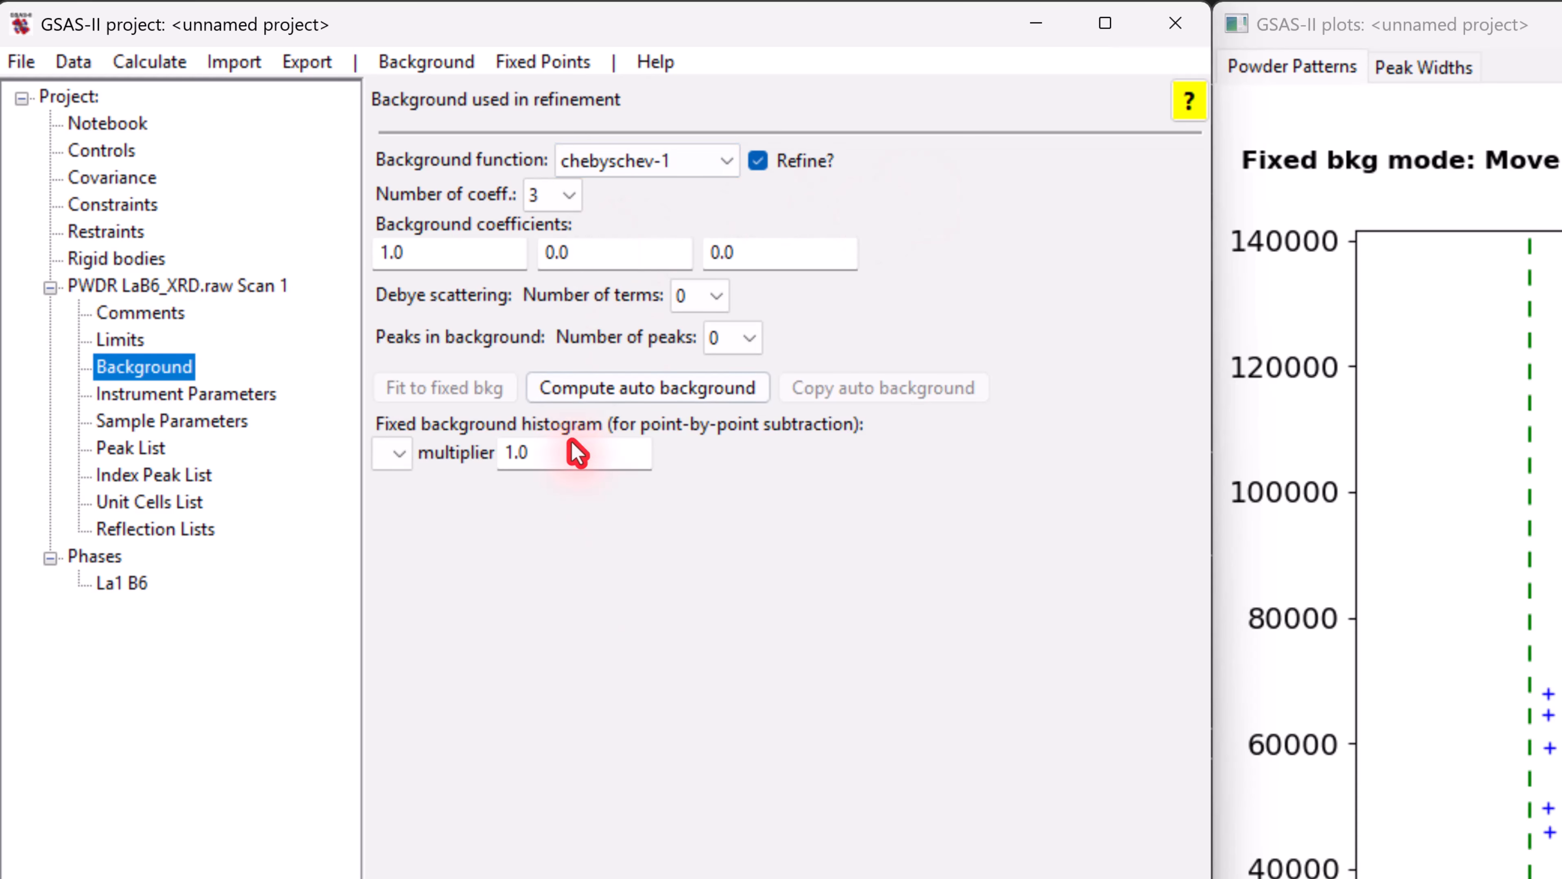
pyautogui.click(151, 63)
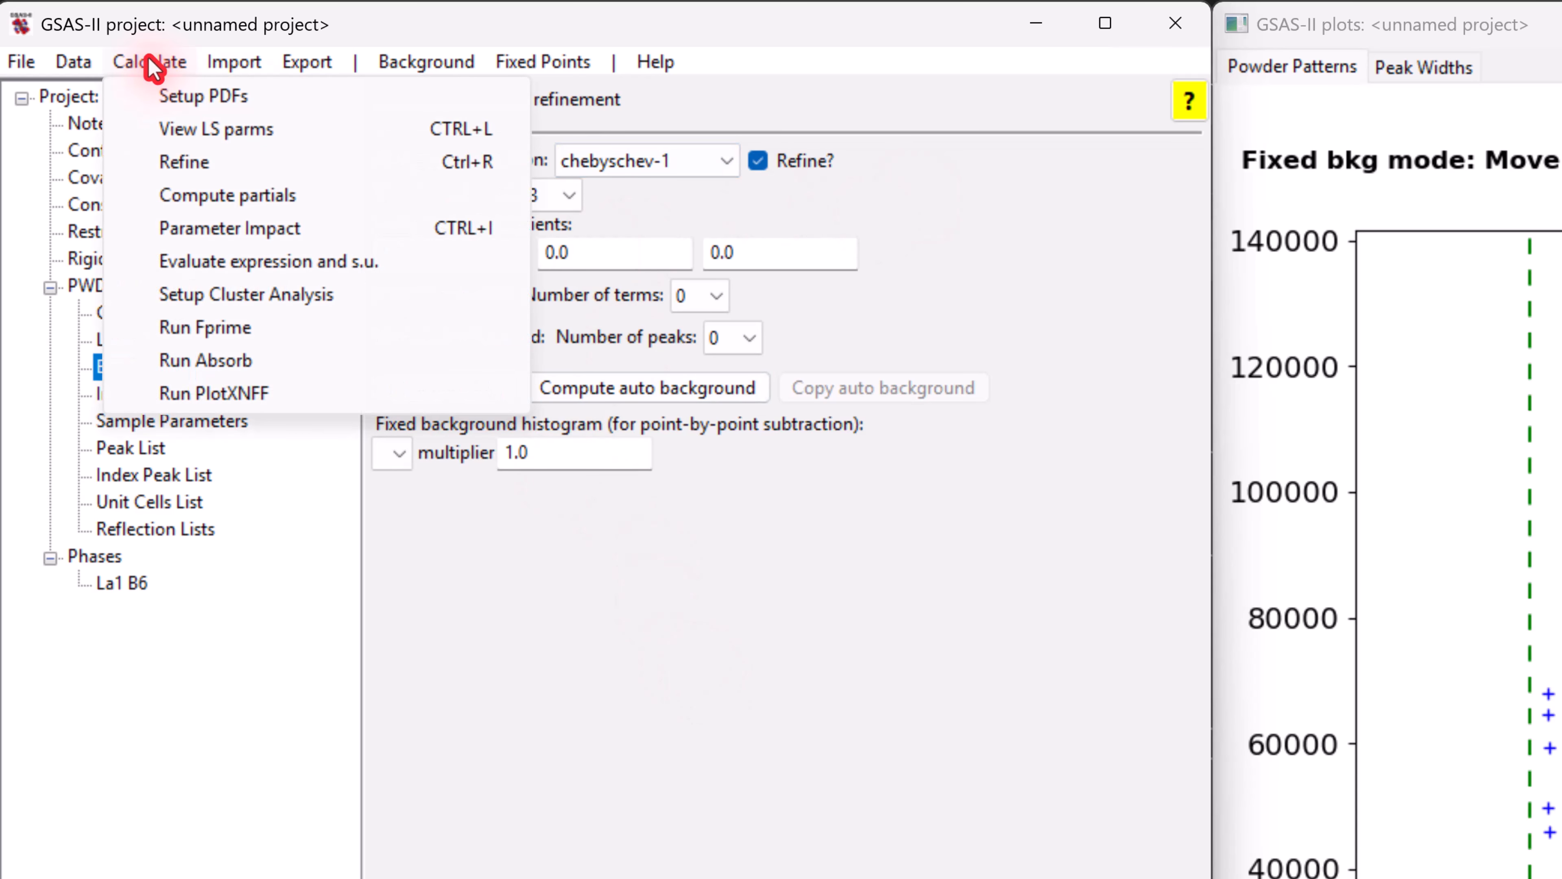
pyautogui.click(163, 164)
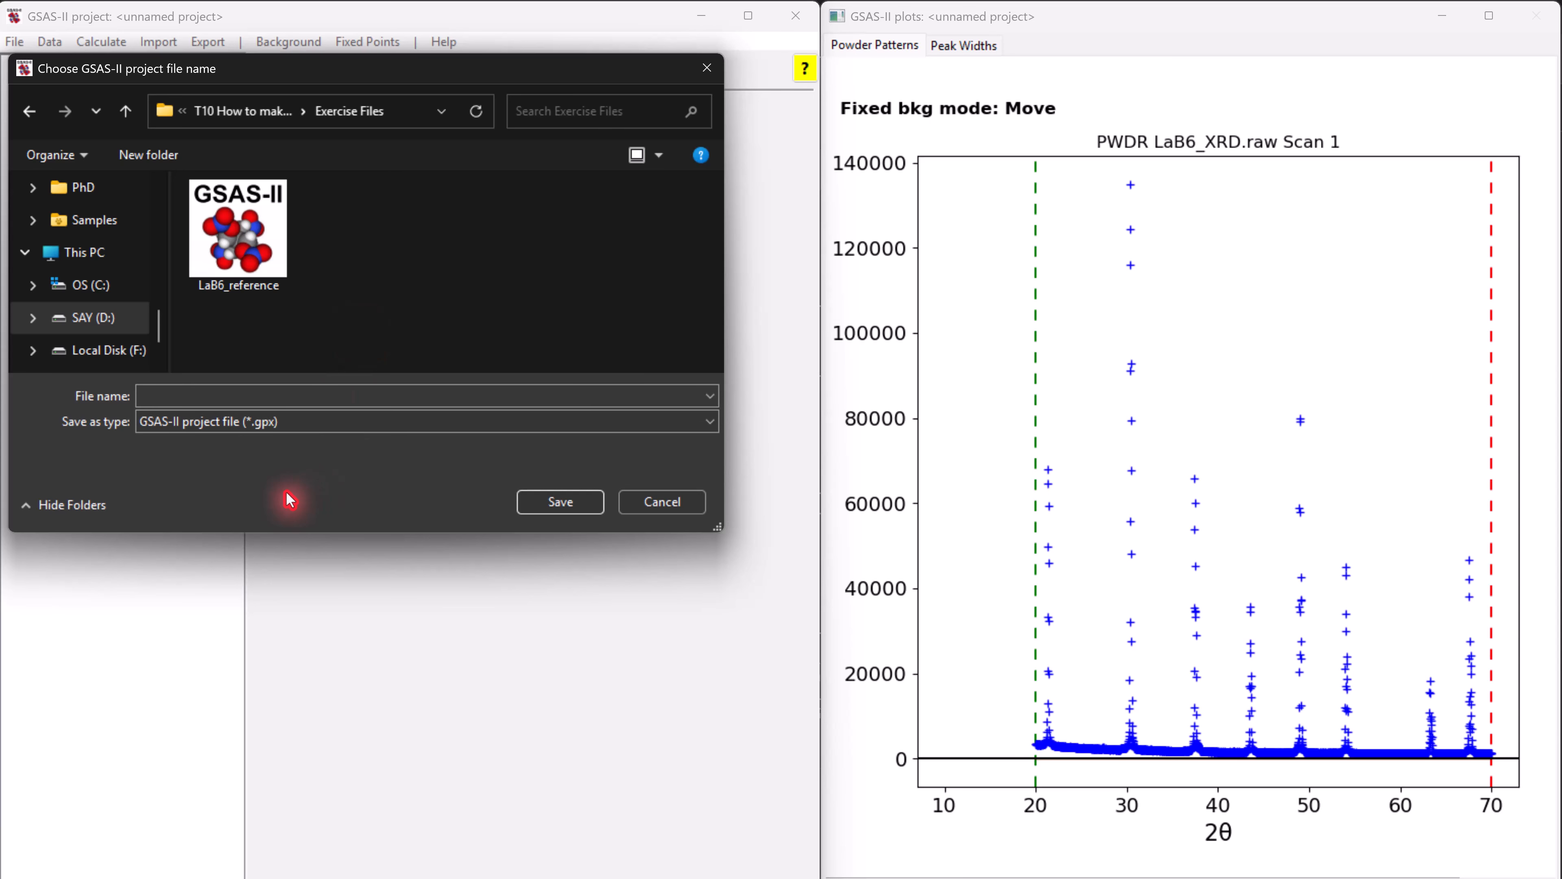
pyautogui.click(185, 396)
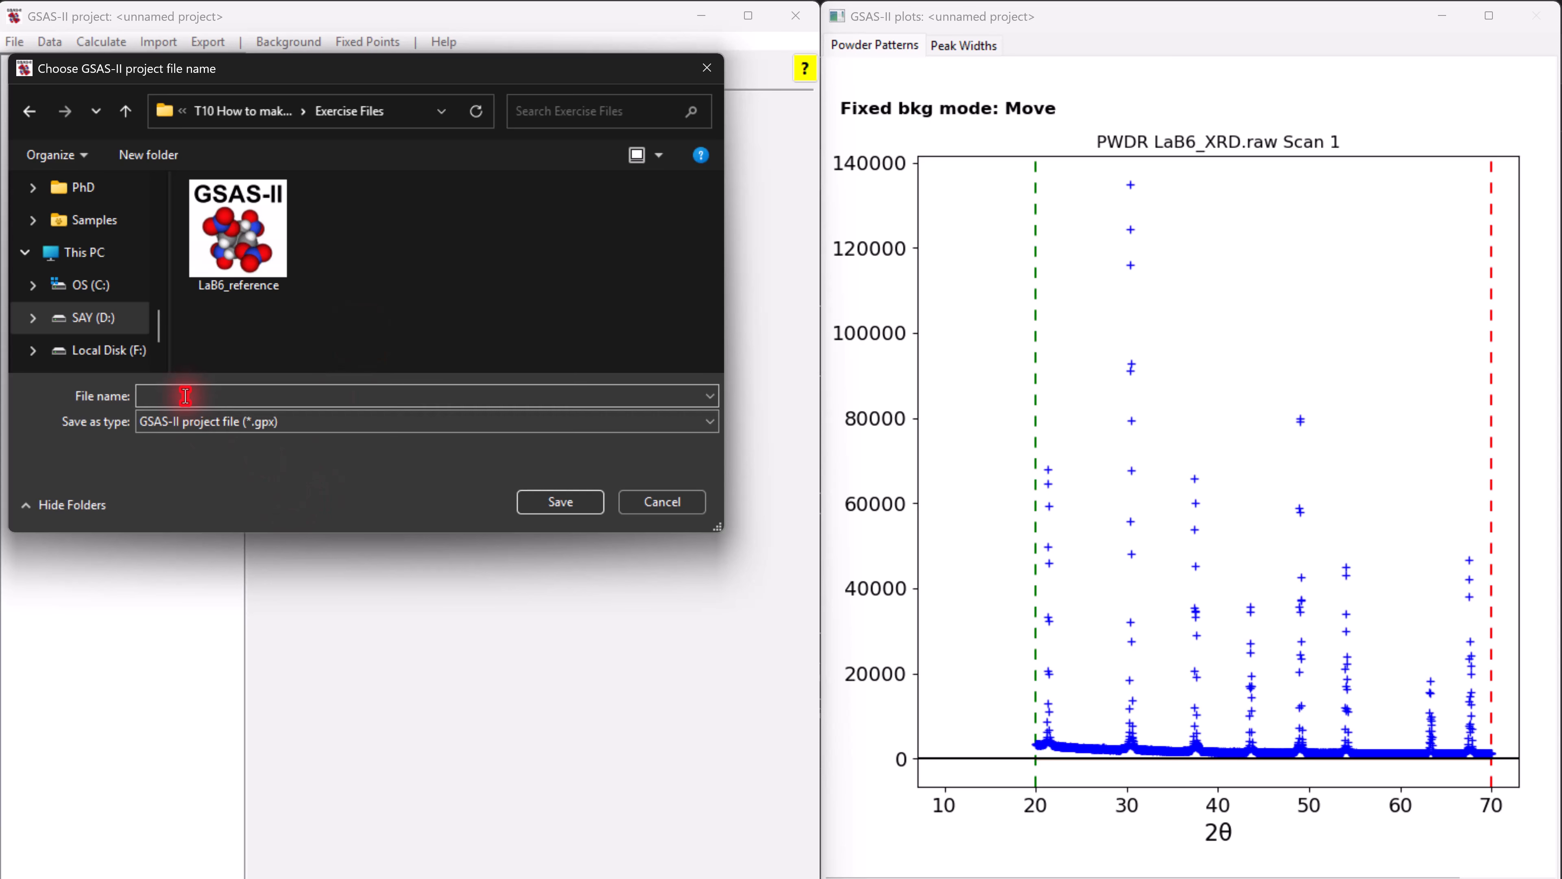
pyautogui.write('LaB6')
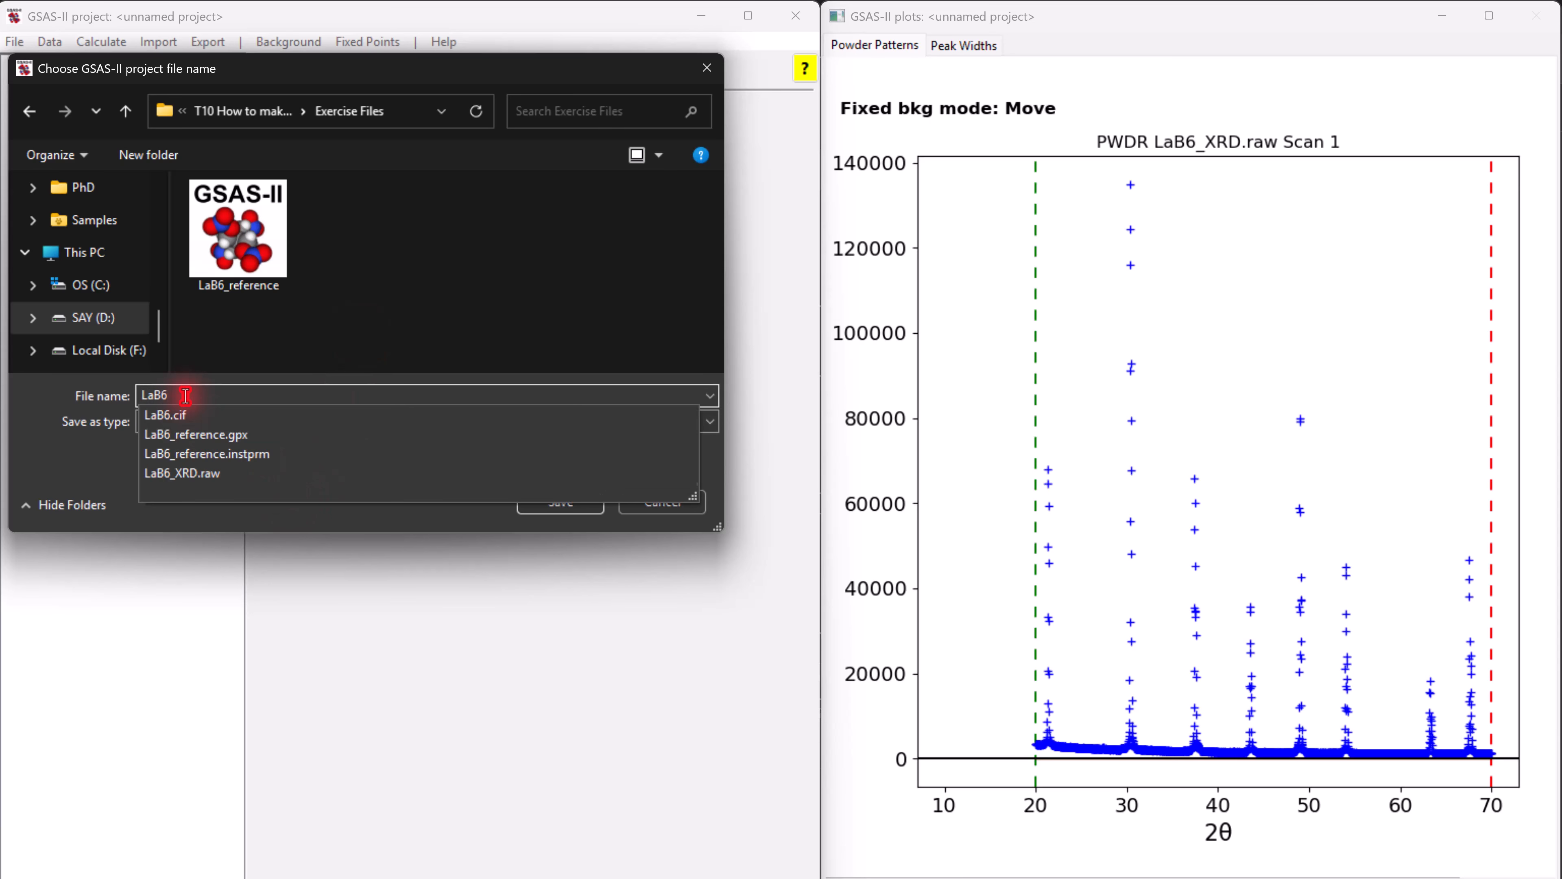
pyautogui.write('_referen')
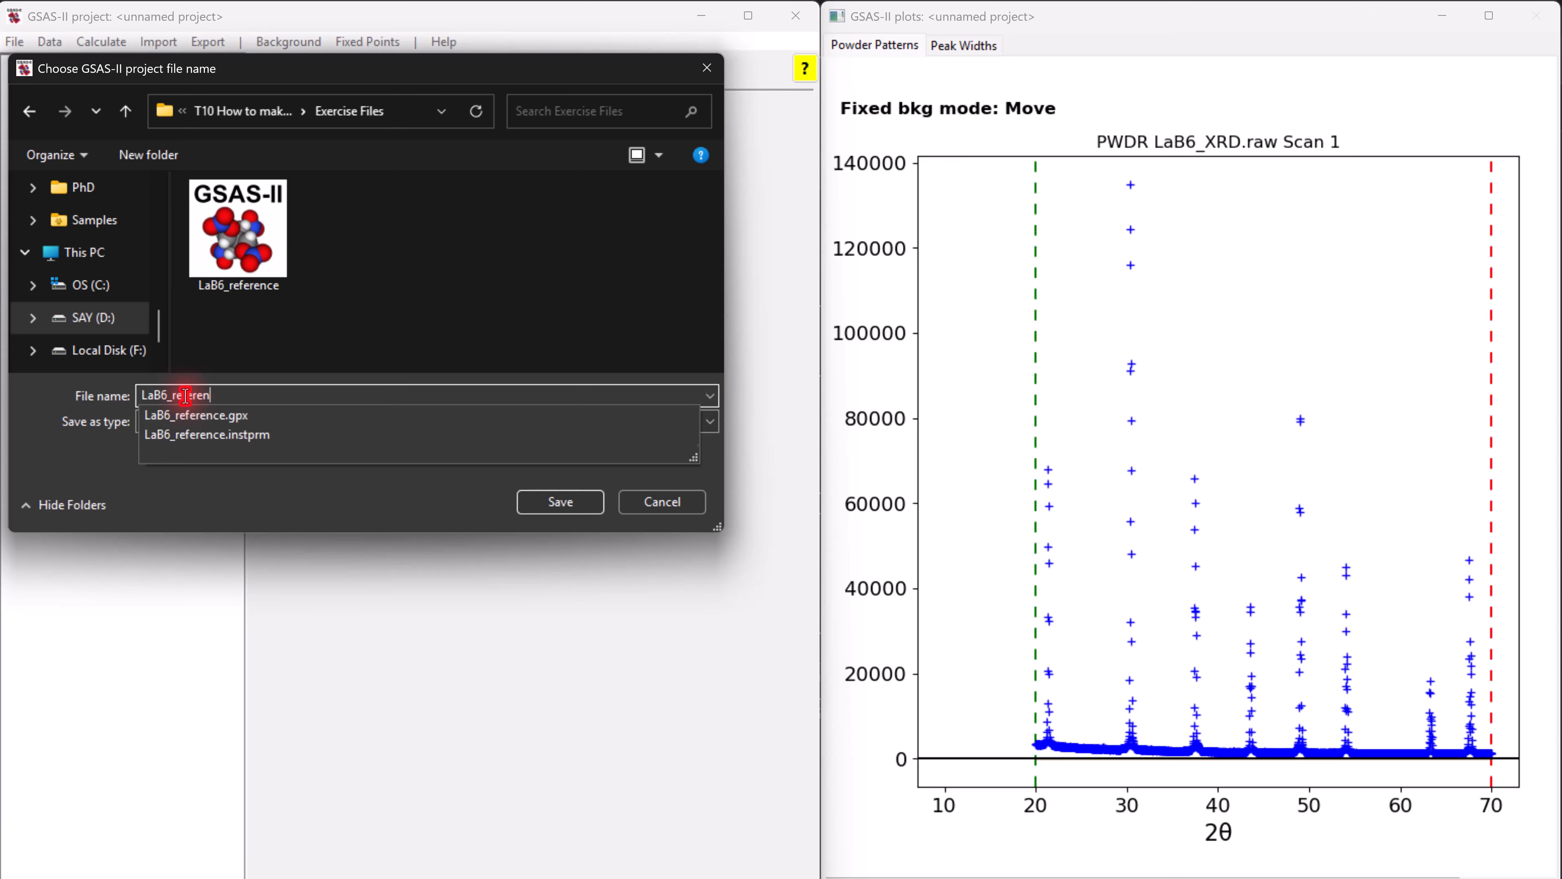
pyautogui.press('BackSpace')
pyautogui.press('BackSpace')
pyautogui.press('BackSpace')
pyautogui.press('BackSpace')
pyautogui.press('BackSpace')
pyautogui.press('BackSpace')
pyautogui.press('BackSpace')
pyautogui.write('te')
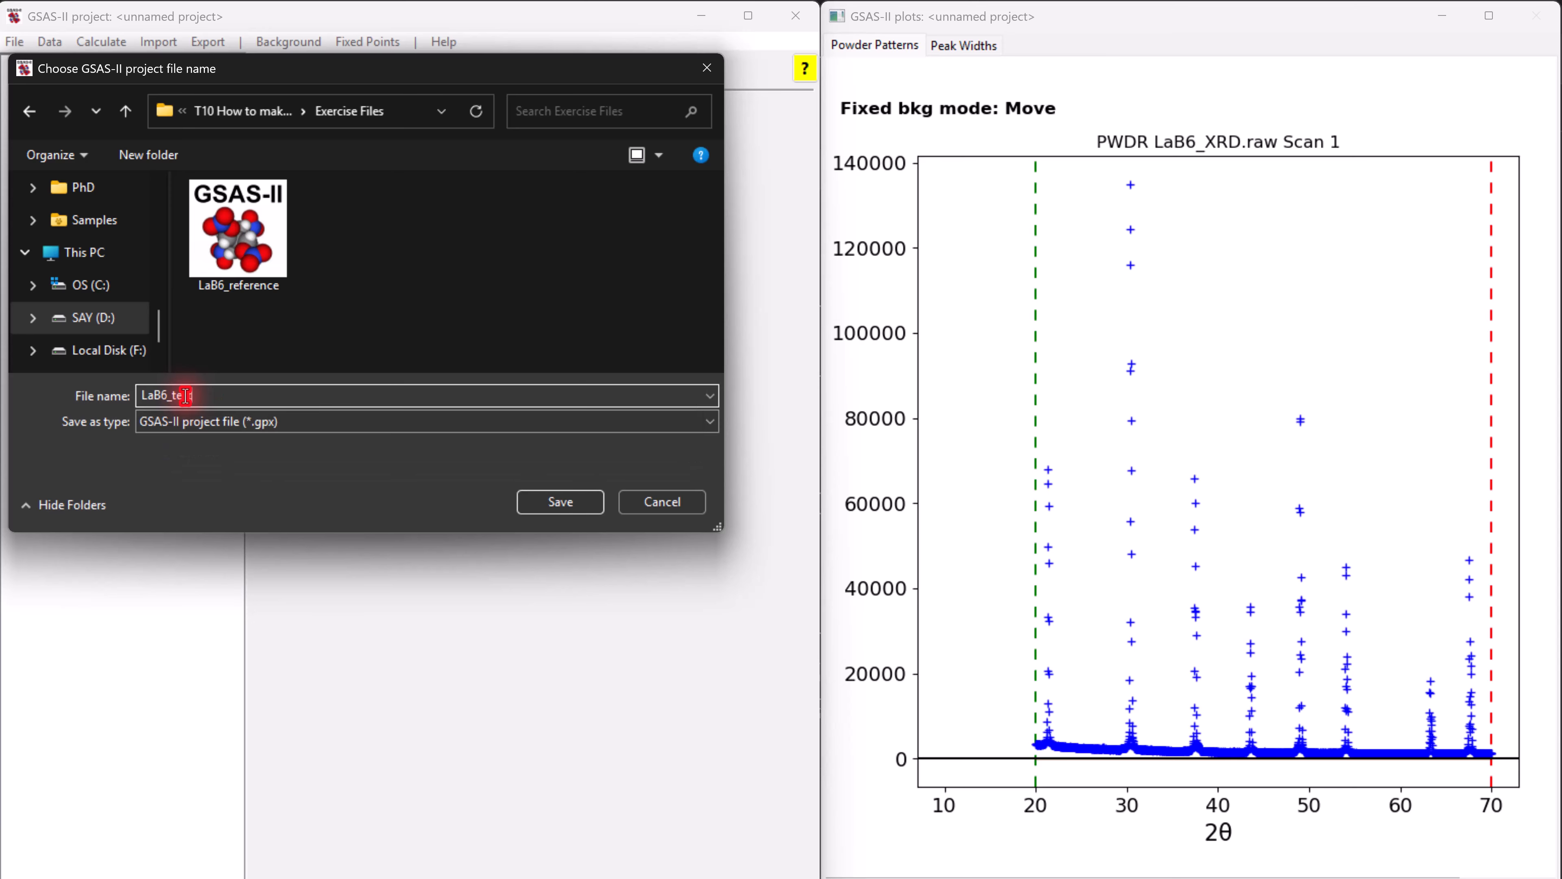
pyautogui.write('st')
pyautogui.click(561, 501)
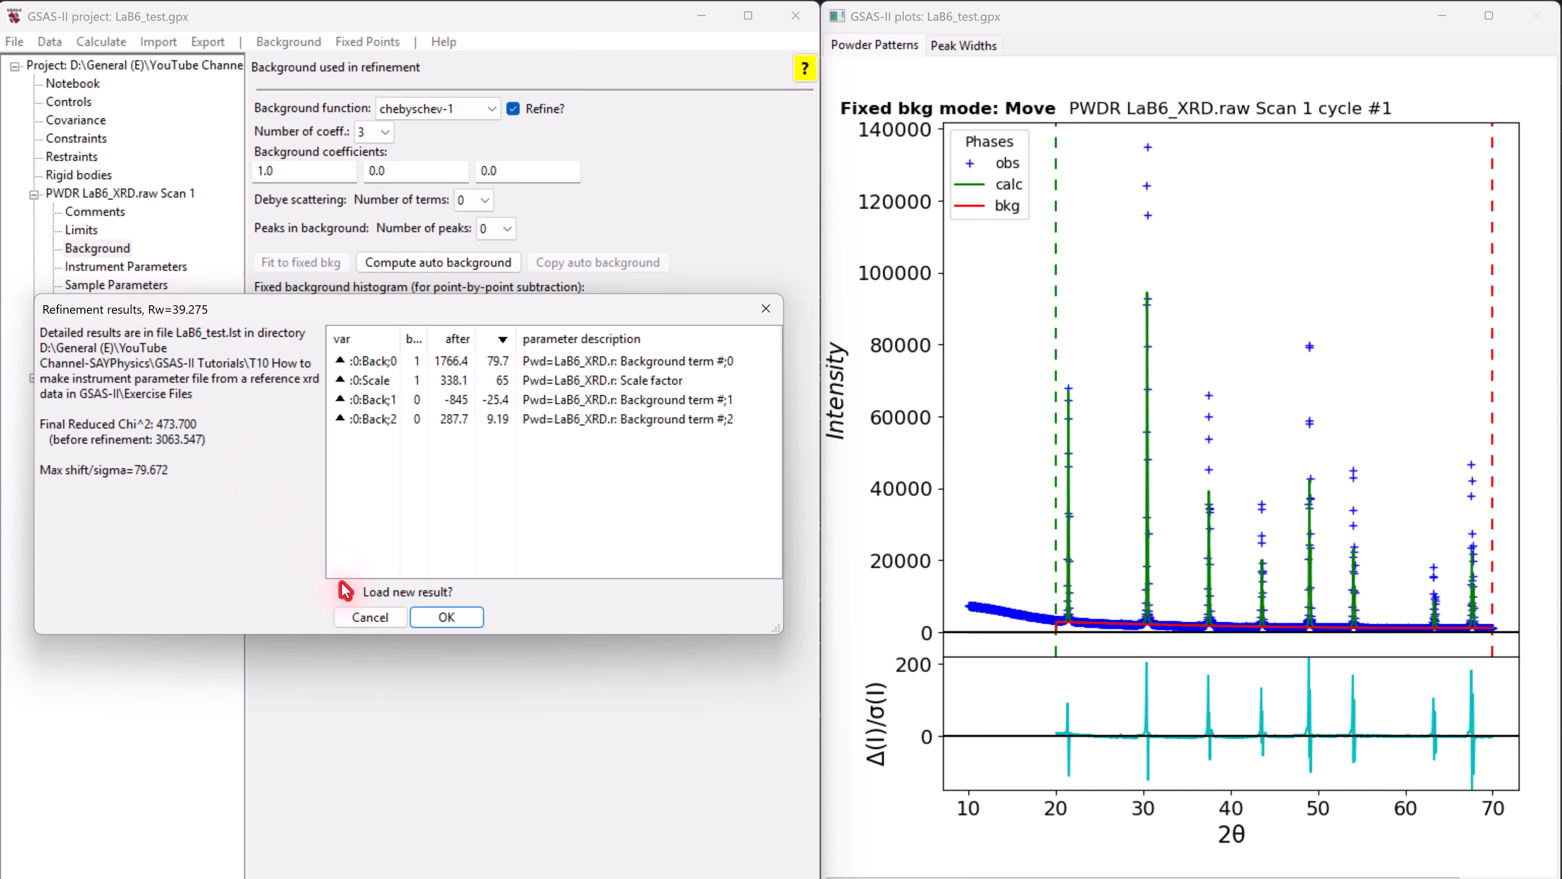
pyautogui.click(447, 617)
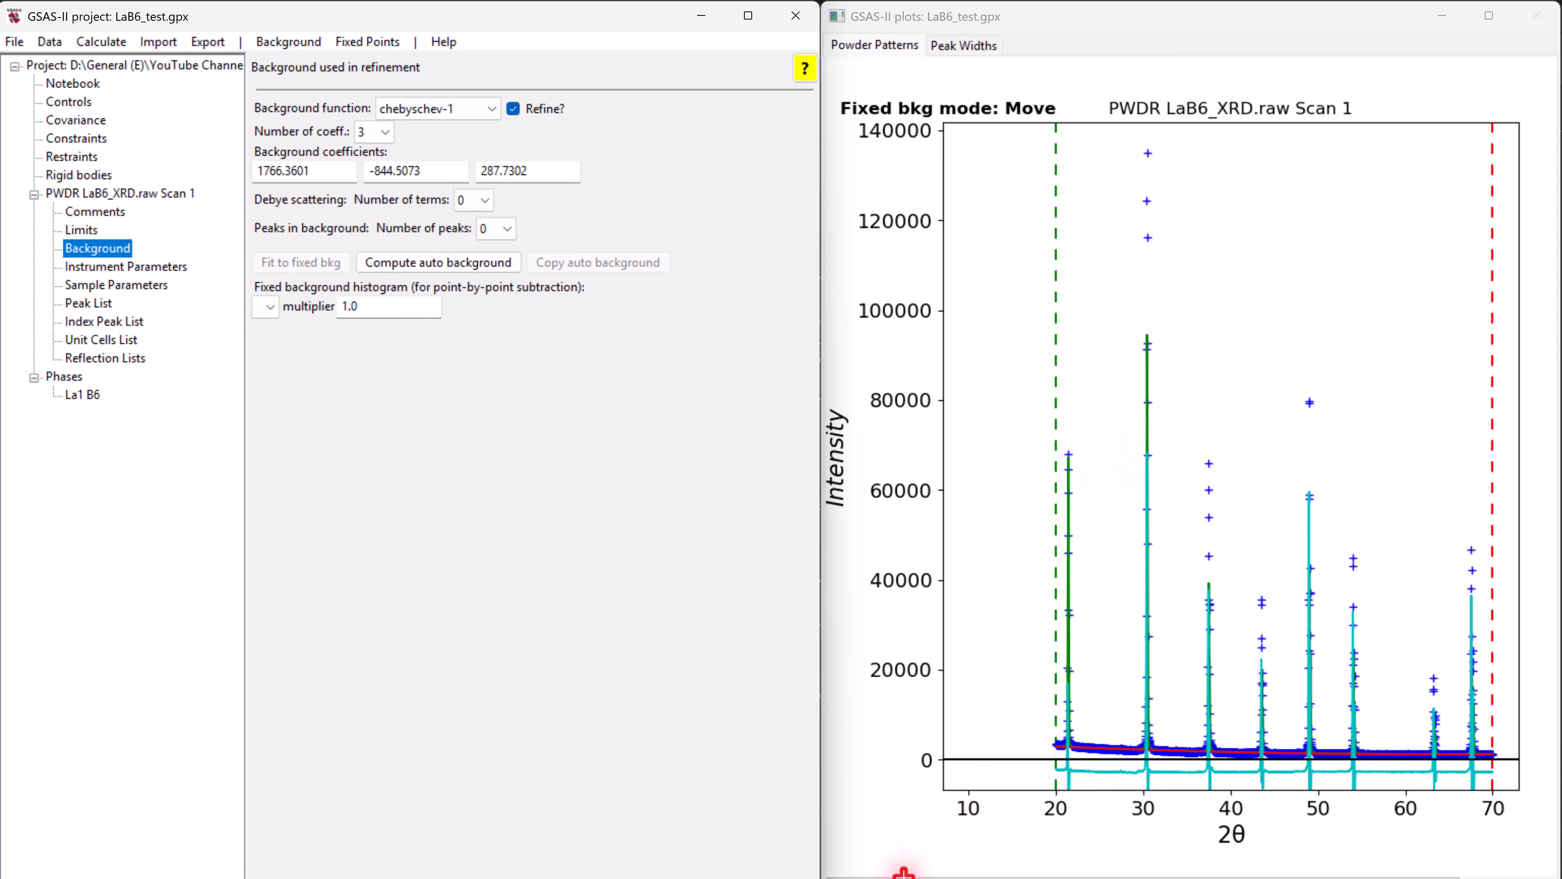
# - Examine how the calculated pattern matches the observed data at the first two peaks, near 21.4° and 30.4° 2θ
pyautogui.click(988, 878)
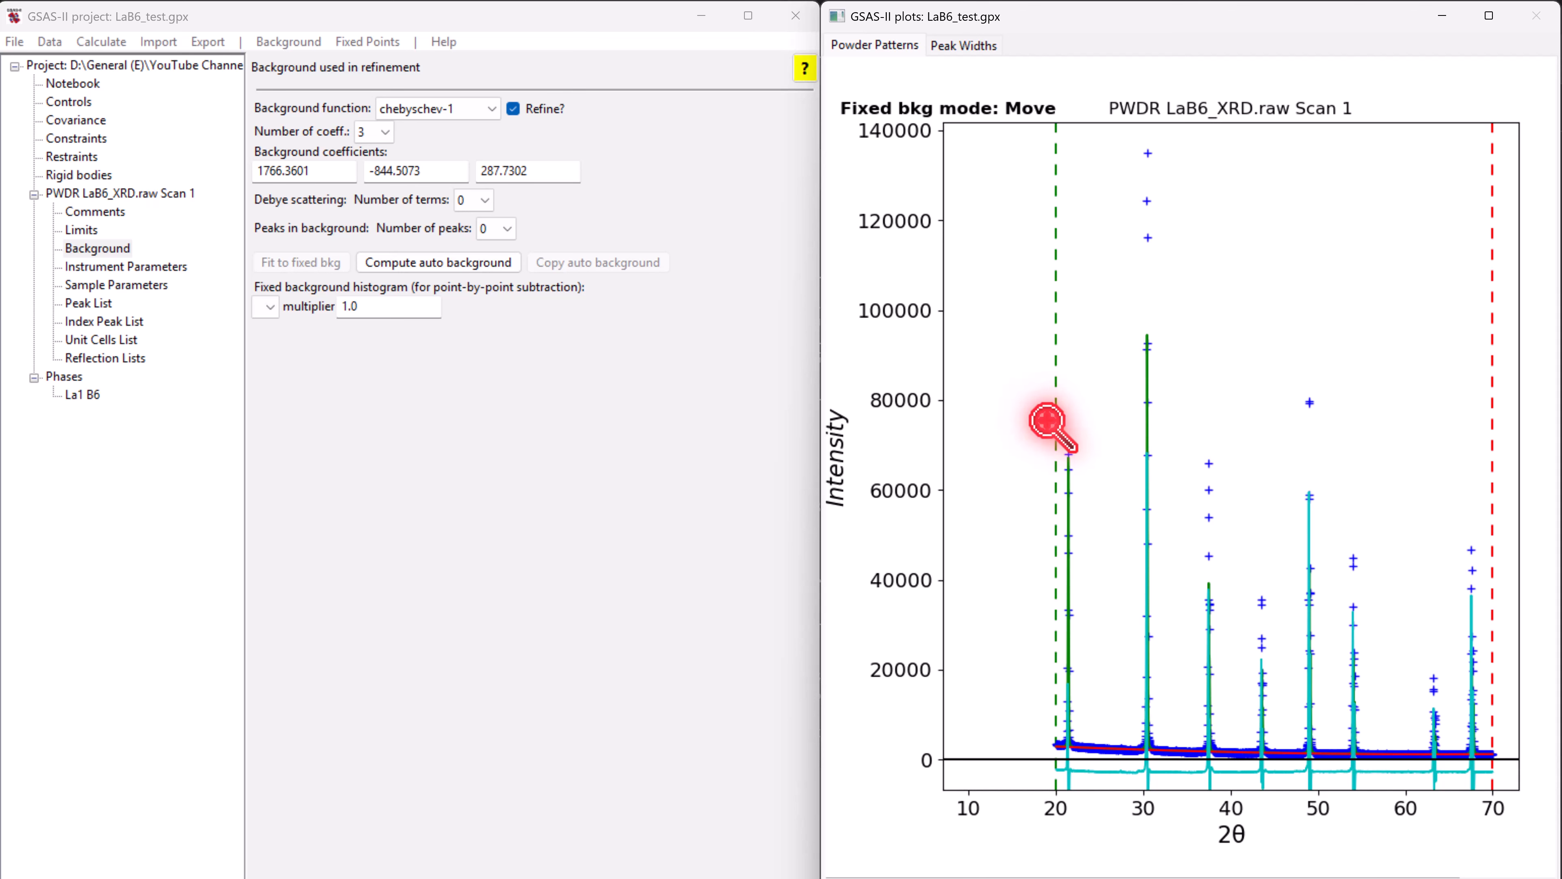
pyautogui.moveTo(1056, 430); pyautogui.dragTo(1090, 766)
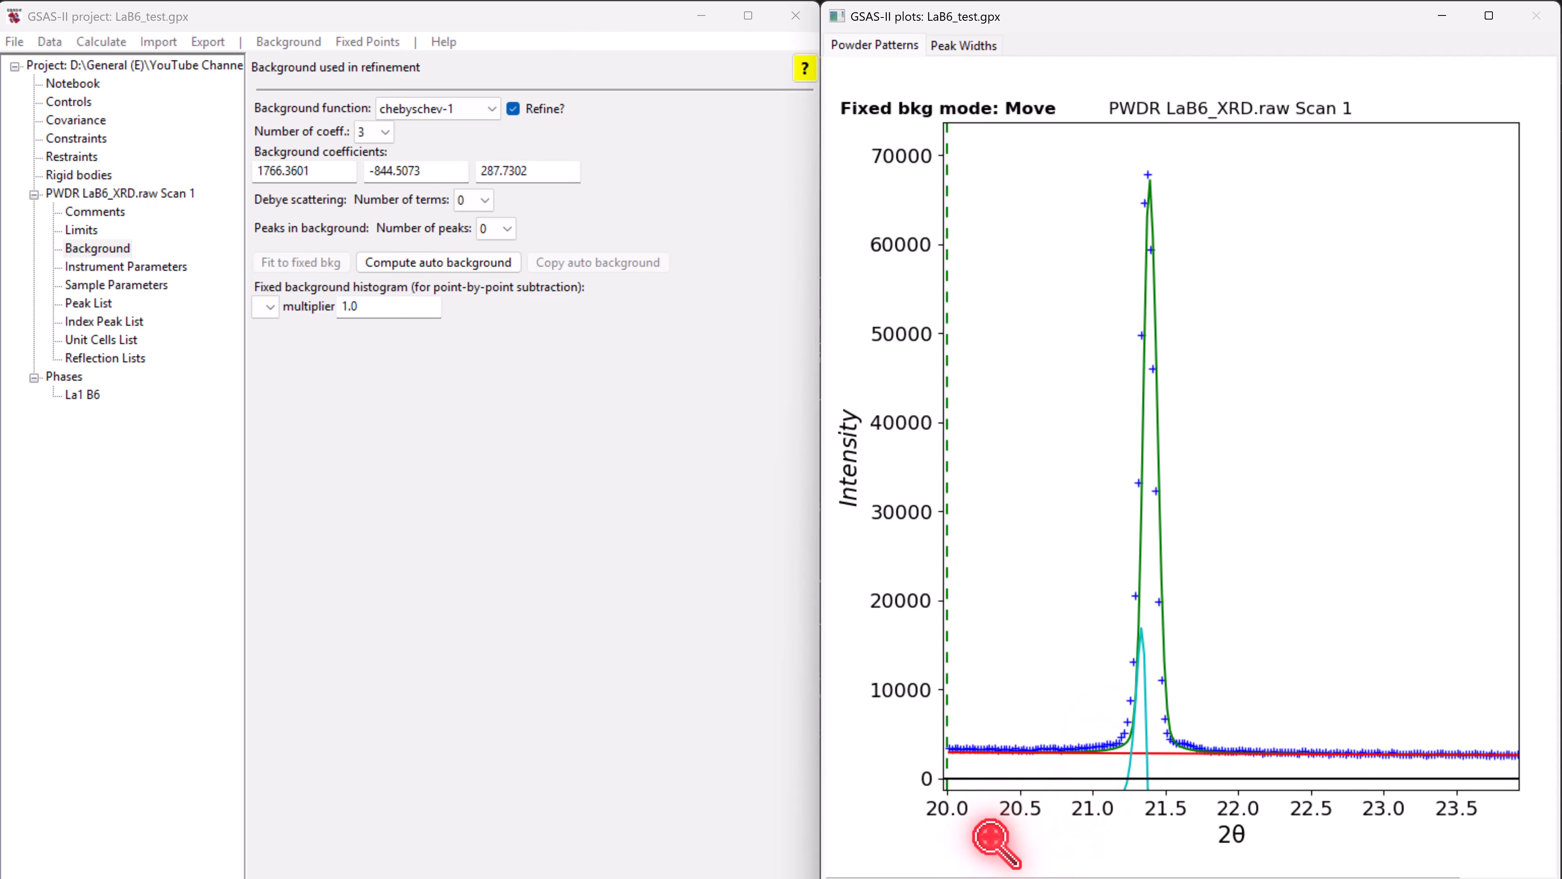
pyautogui.click(843, 877)
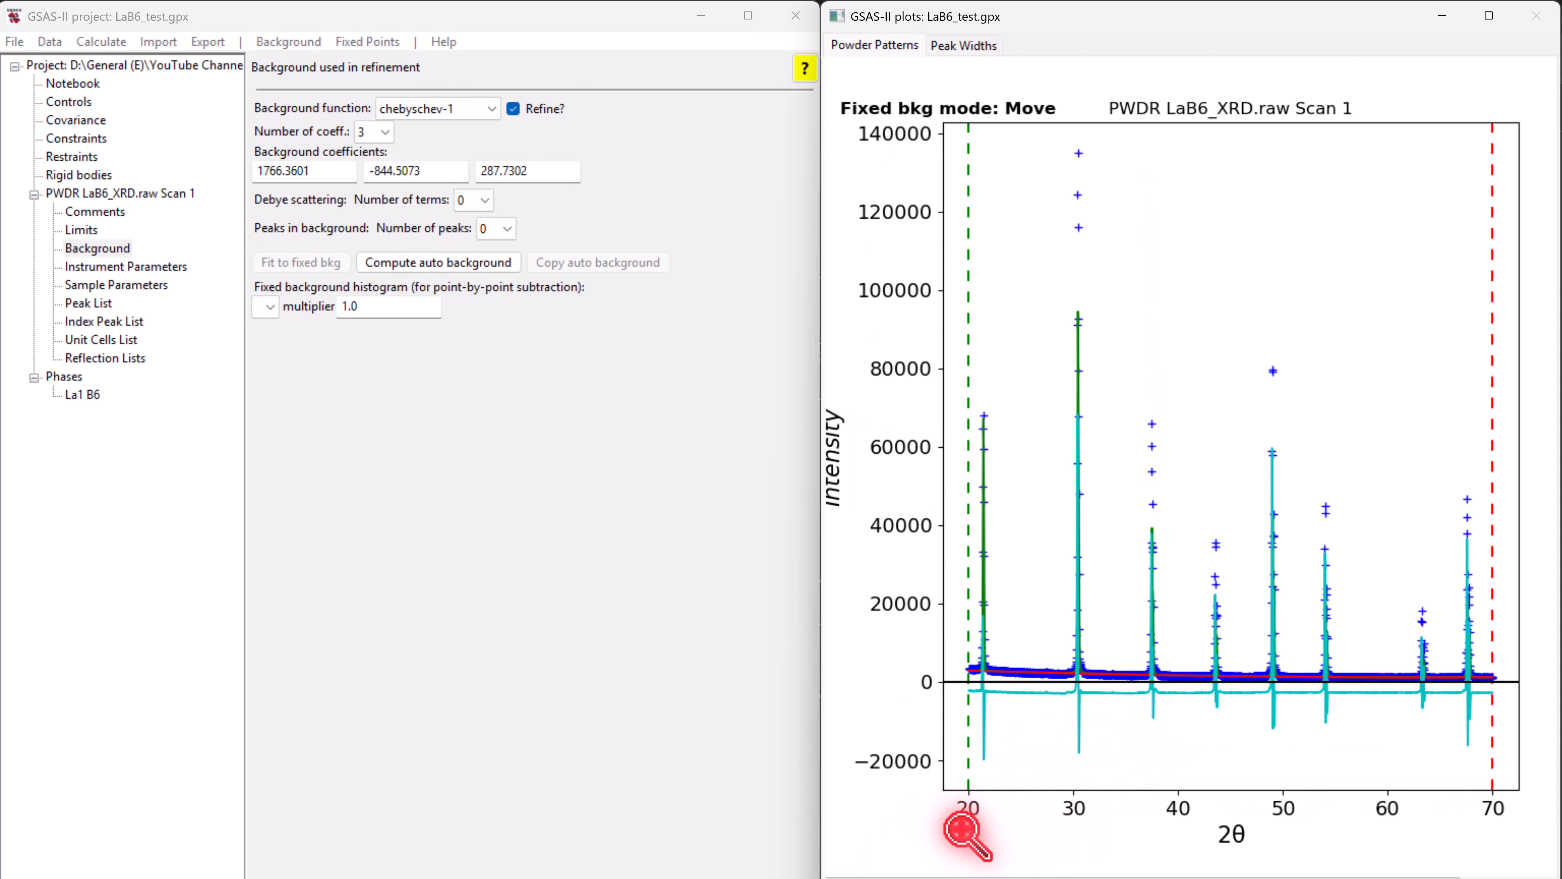
pyautogui.moveTo(1065, 282); pyautogui.dragTo(1095, 682)
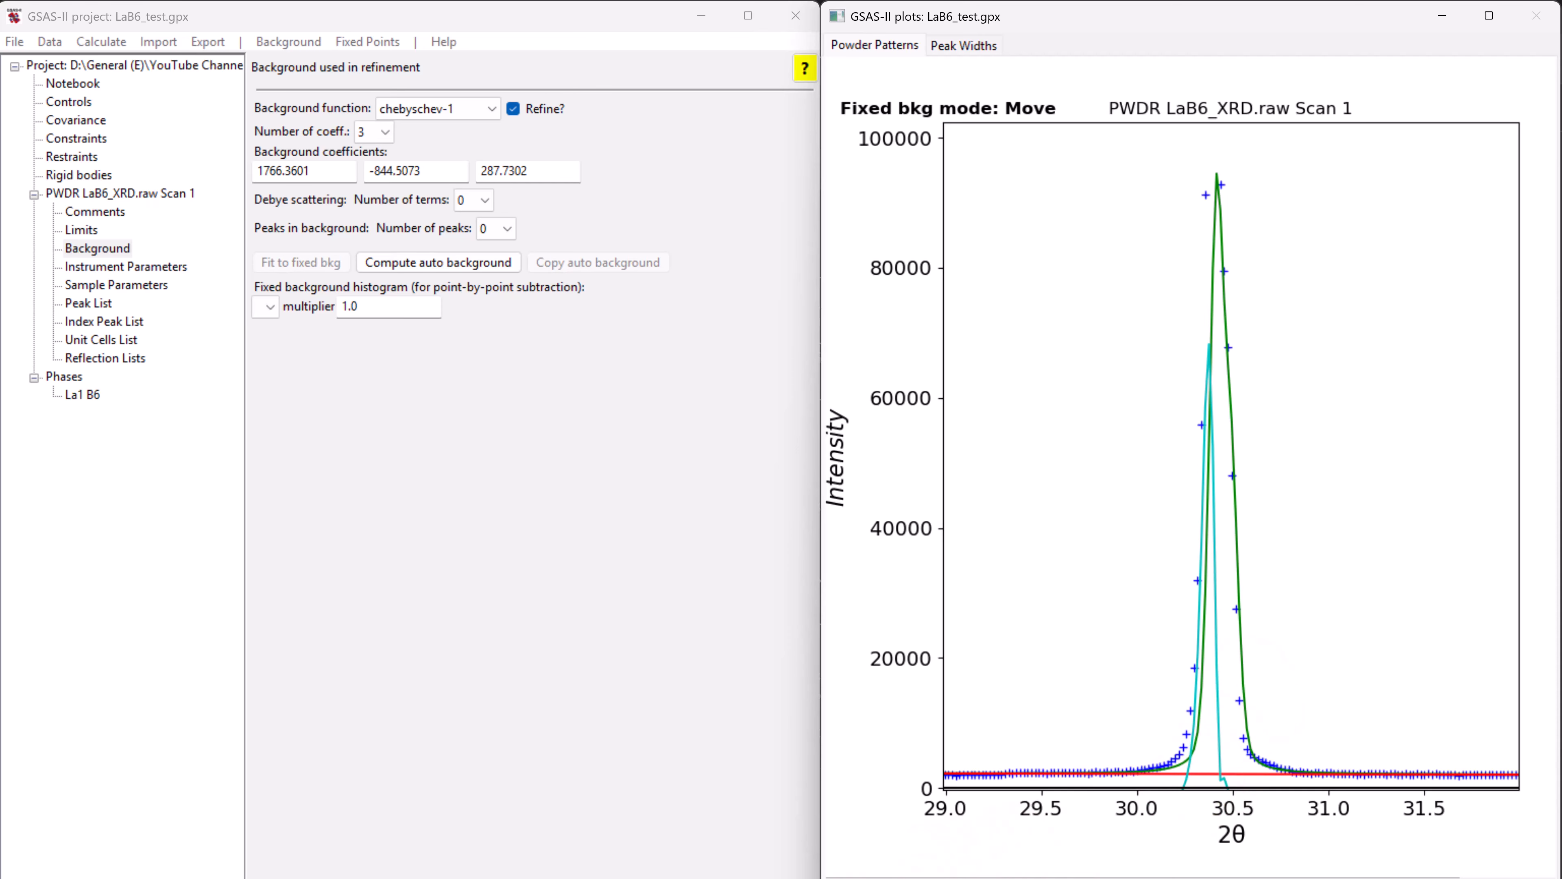
pyautogui.click(839, 878)
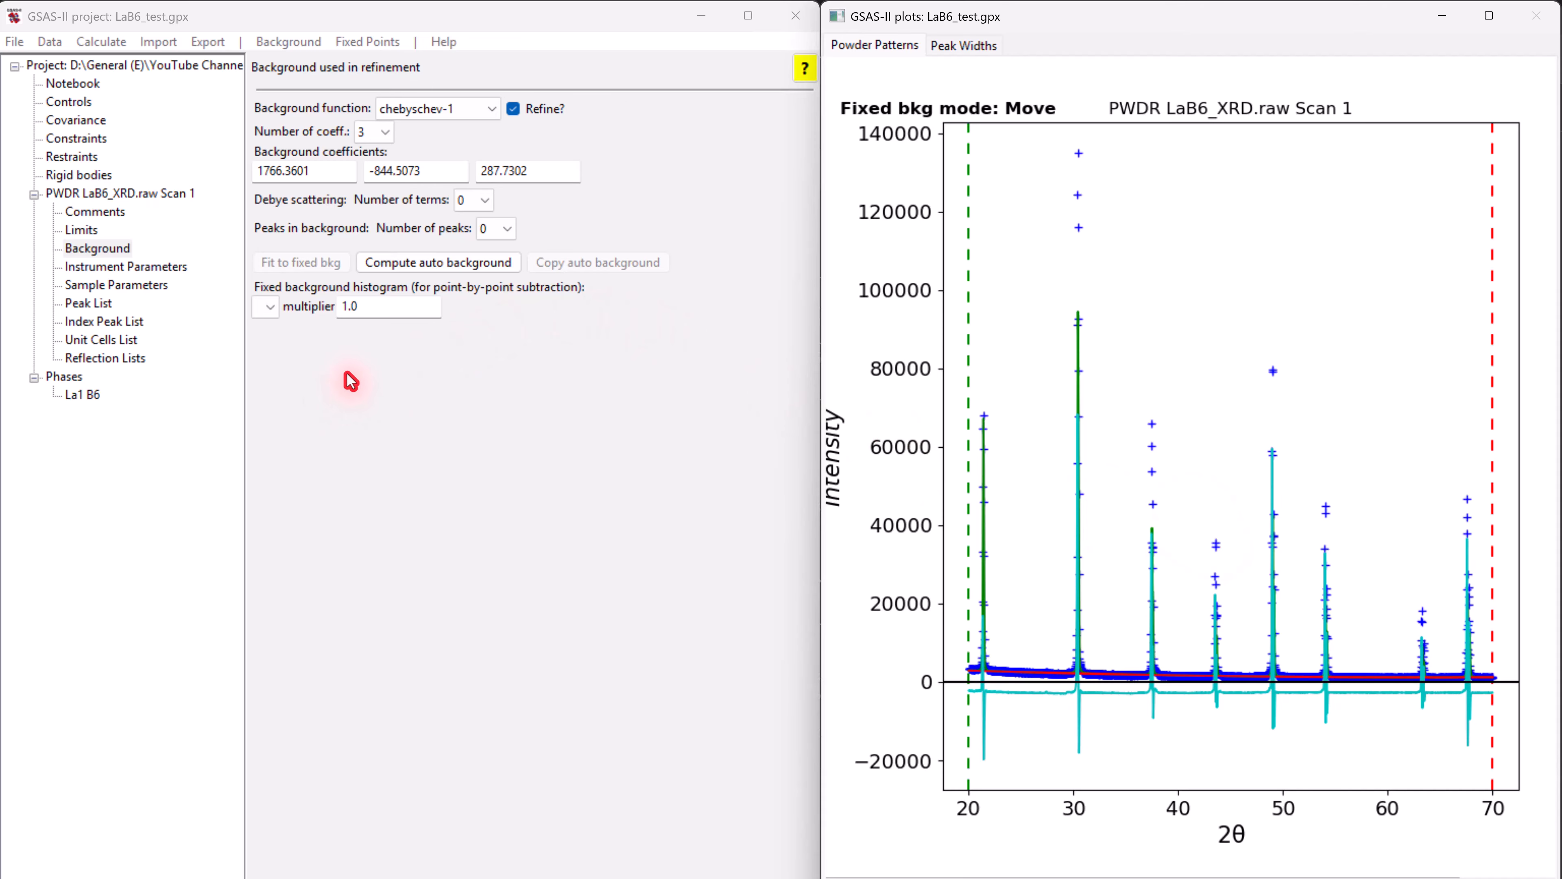
# - Review the scan's instrument and sample parameters, the La1 B6 phase's general and histogram-specific parameters, and the scan's fit residuals
pyautogui.click(82, 268)
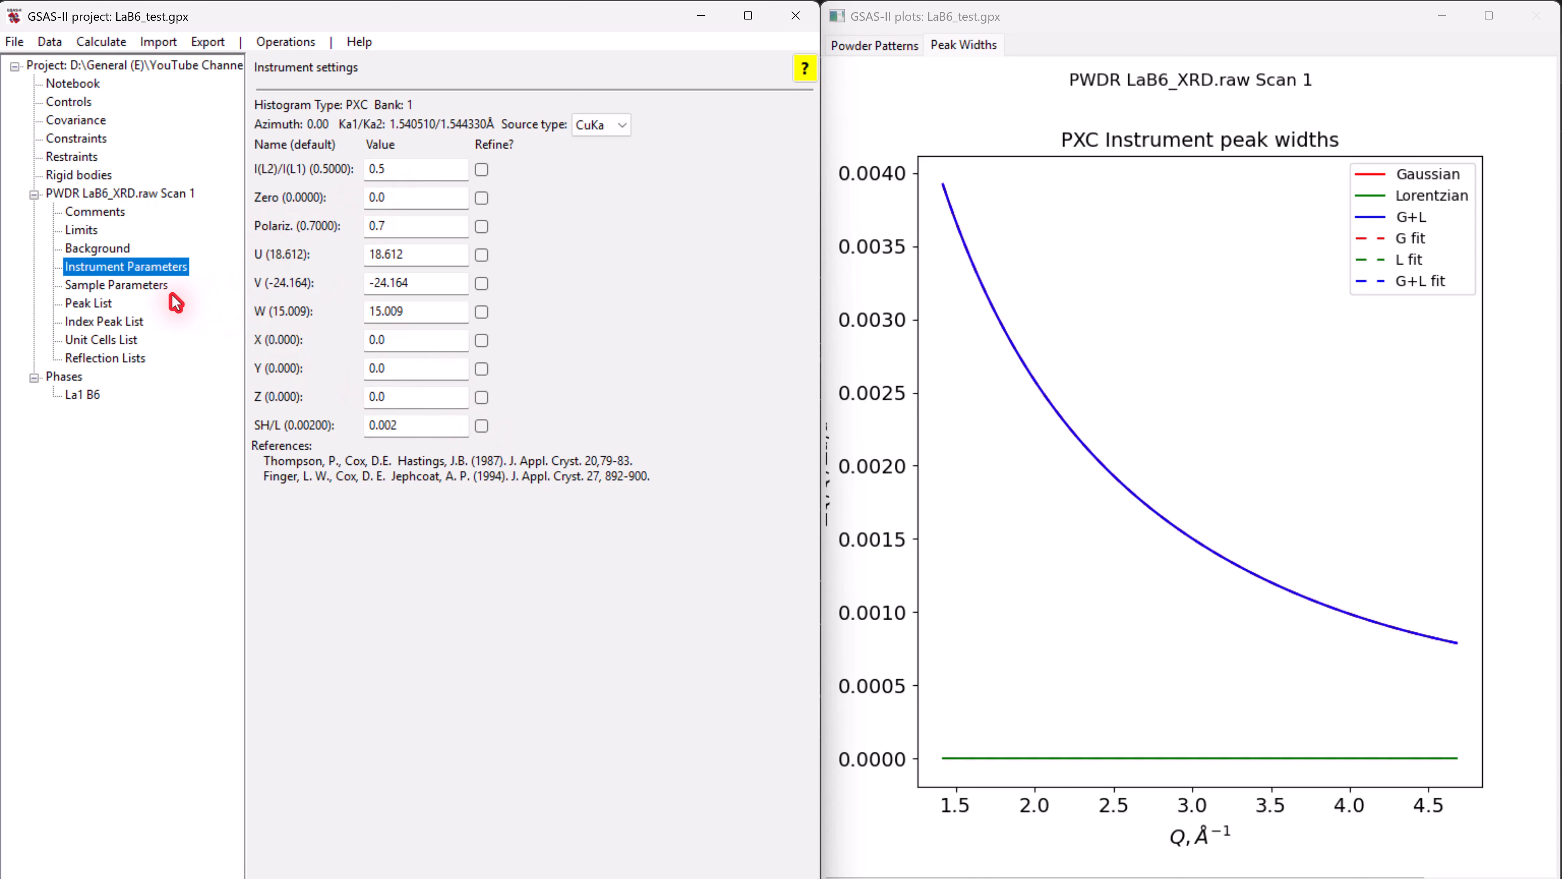
pyautogui.click(145, 287)
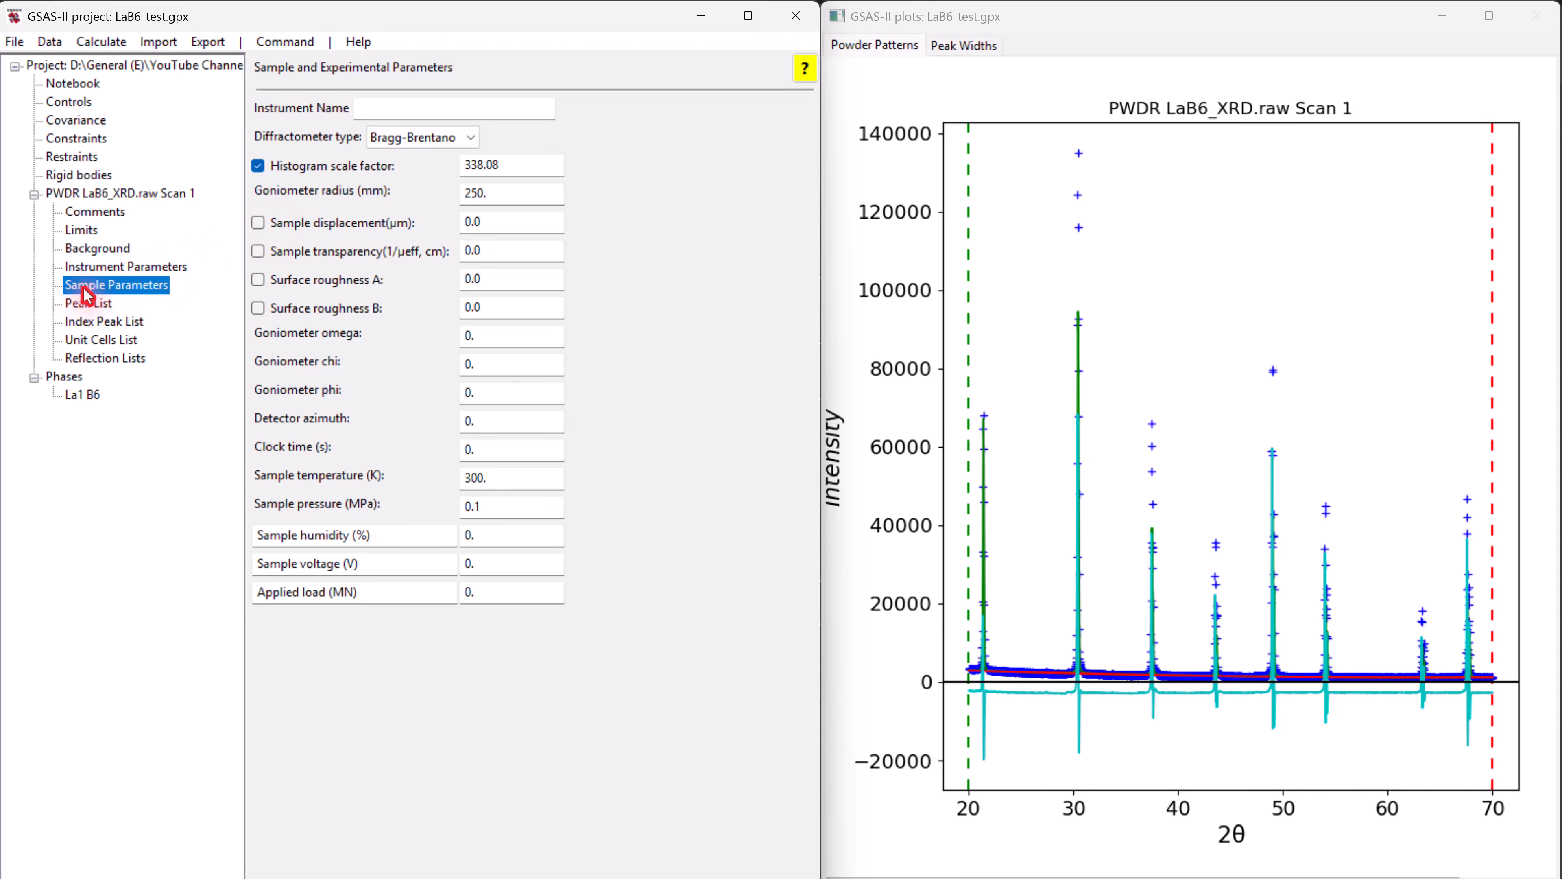
pyautogui.click(76, 374)
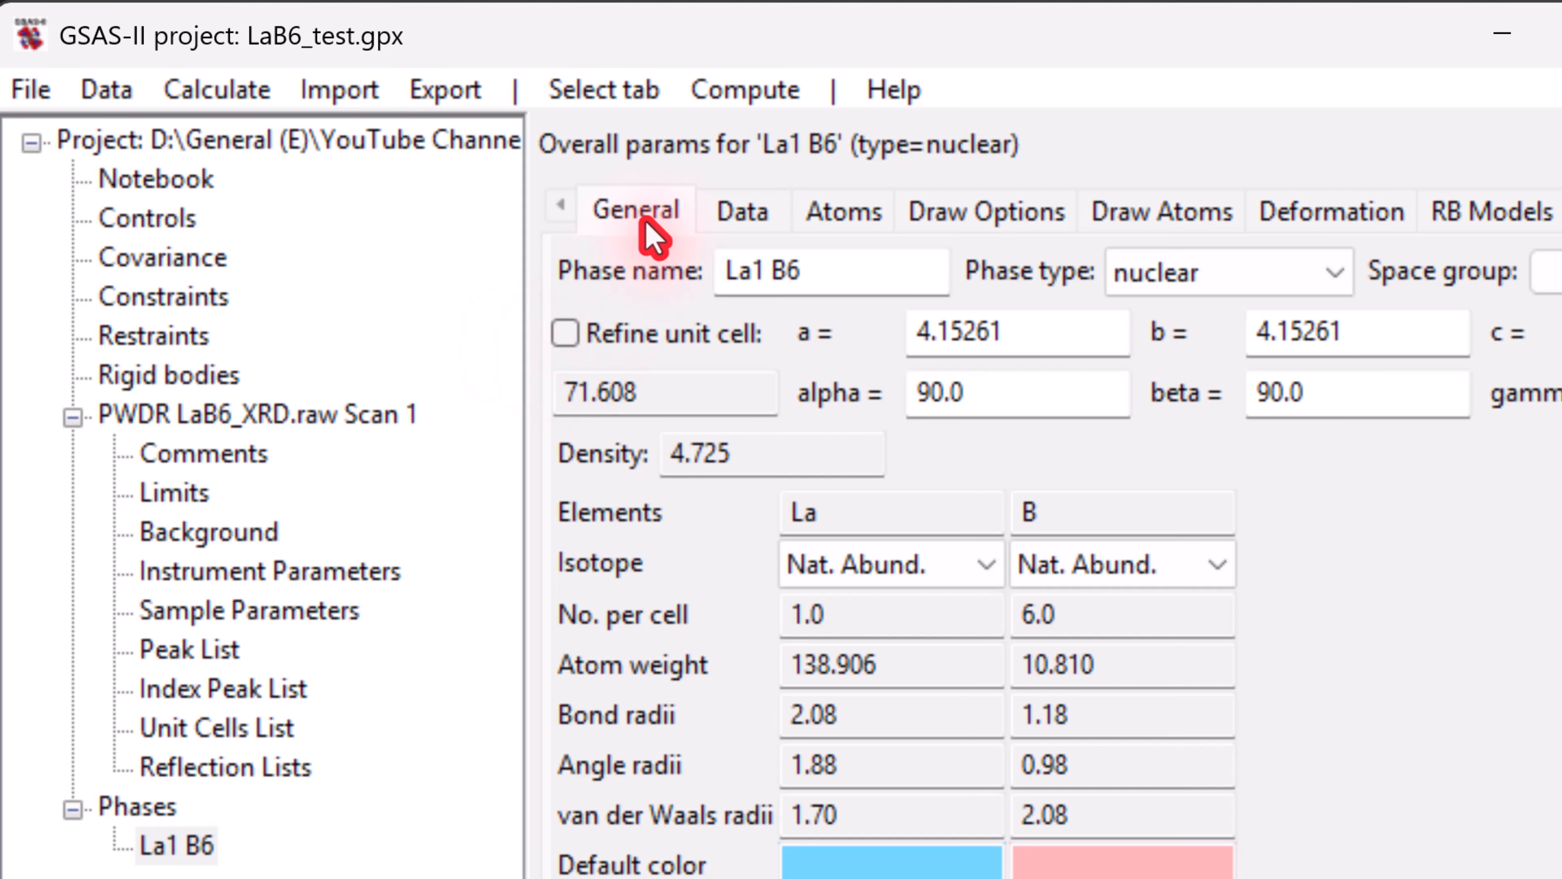
pyautogui.click(746, 215)
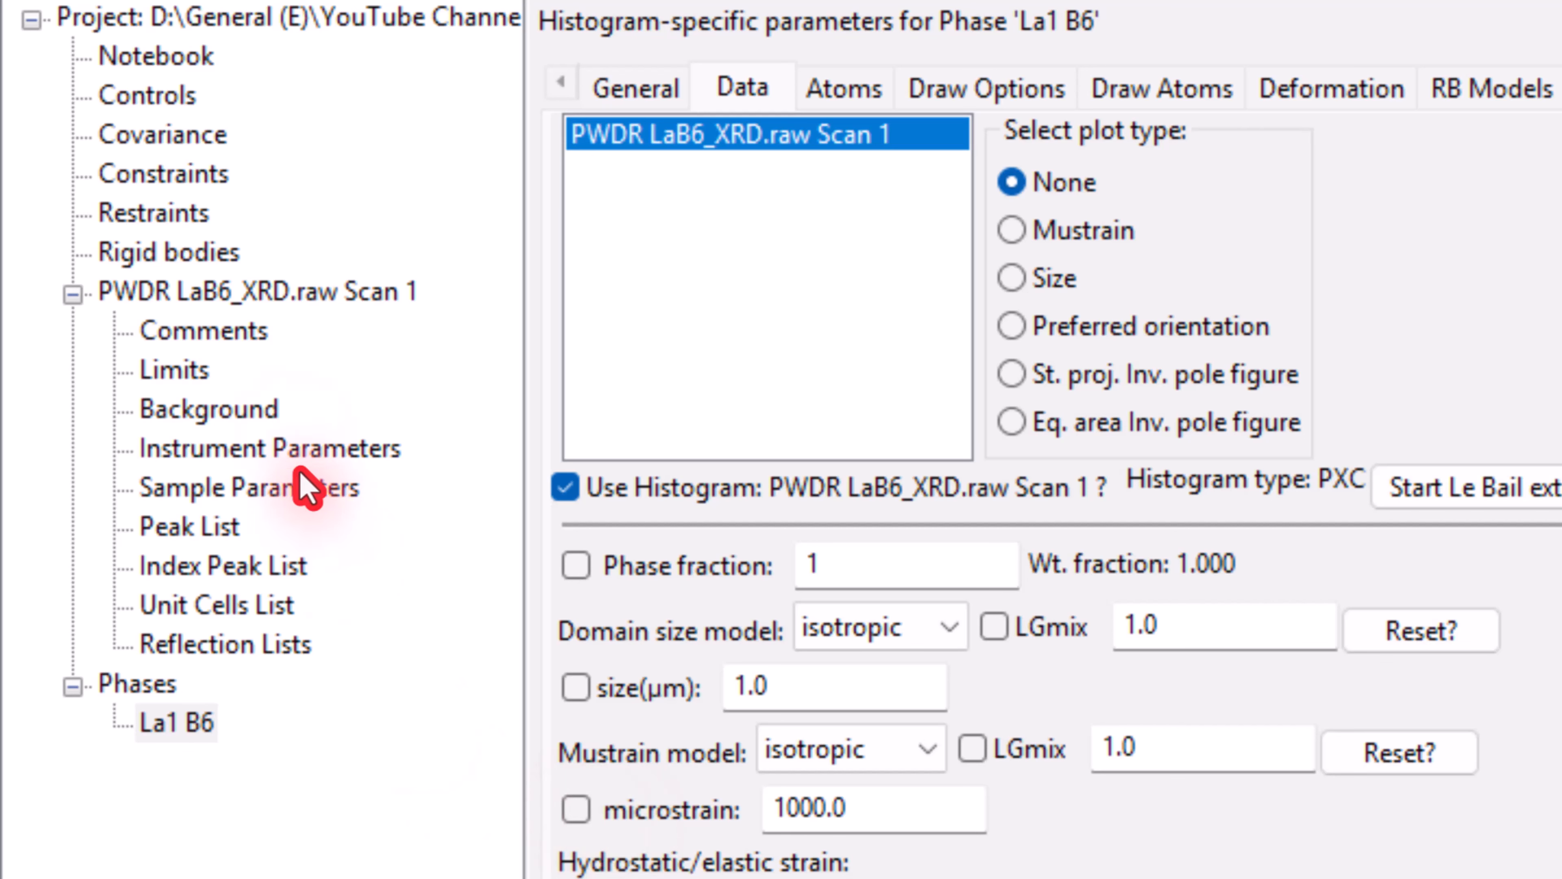
pyautogui.click(306, 296)
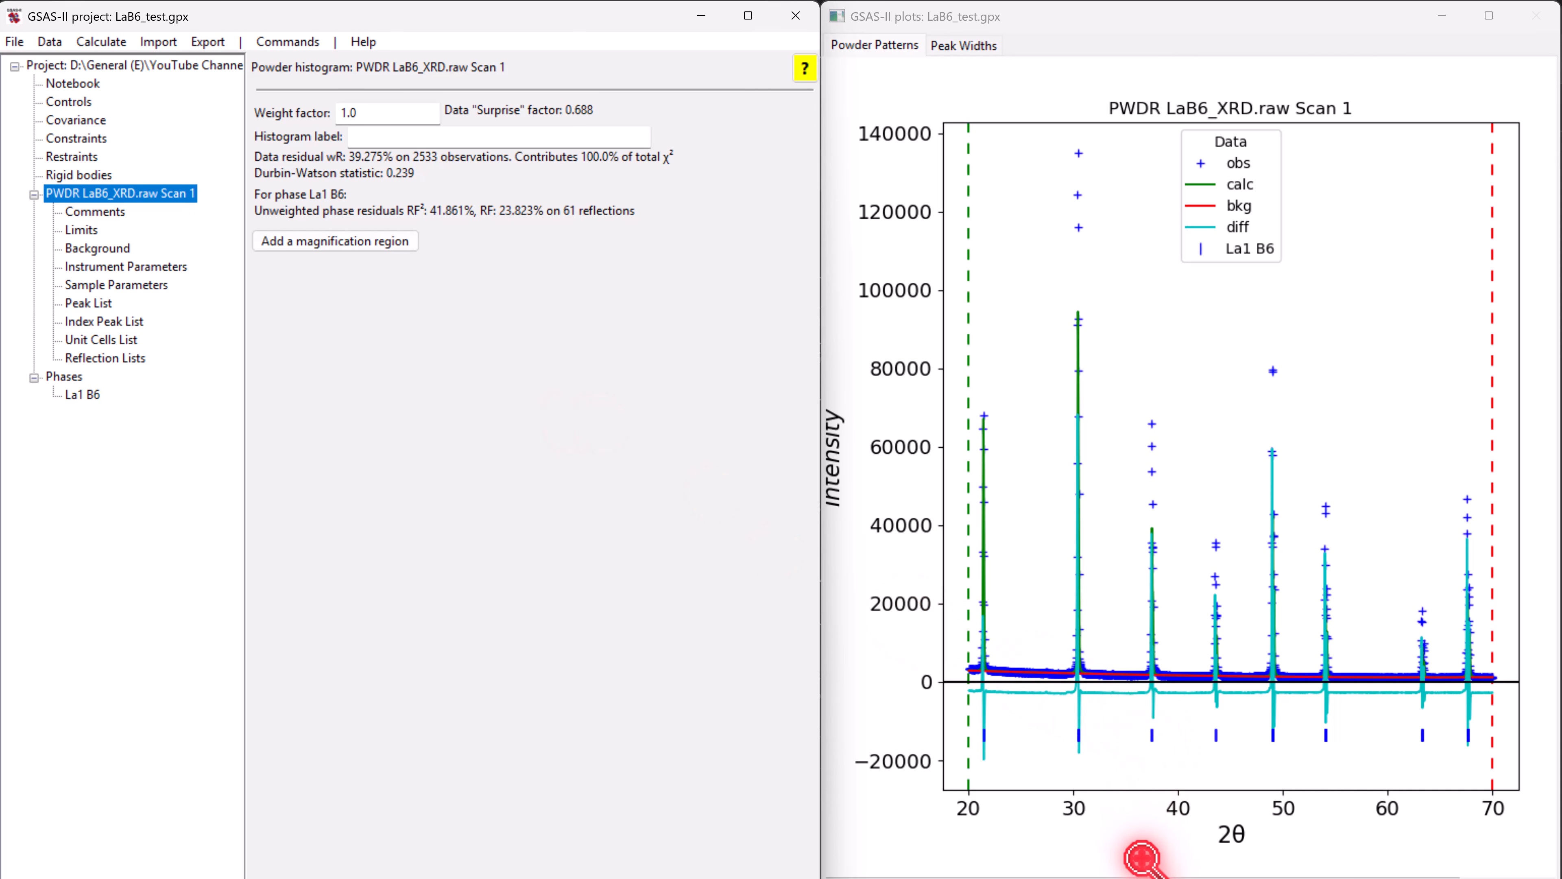
pyautogui.moveTo(1130, 878)
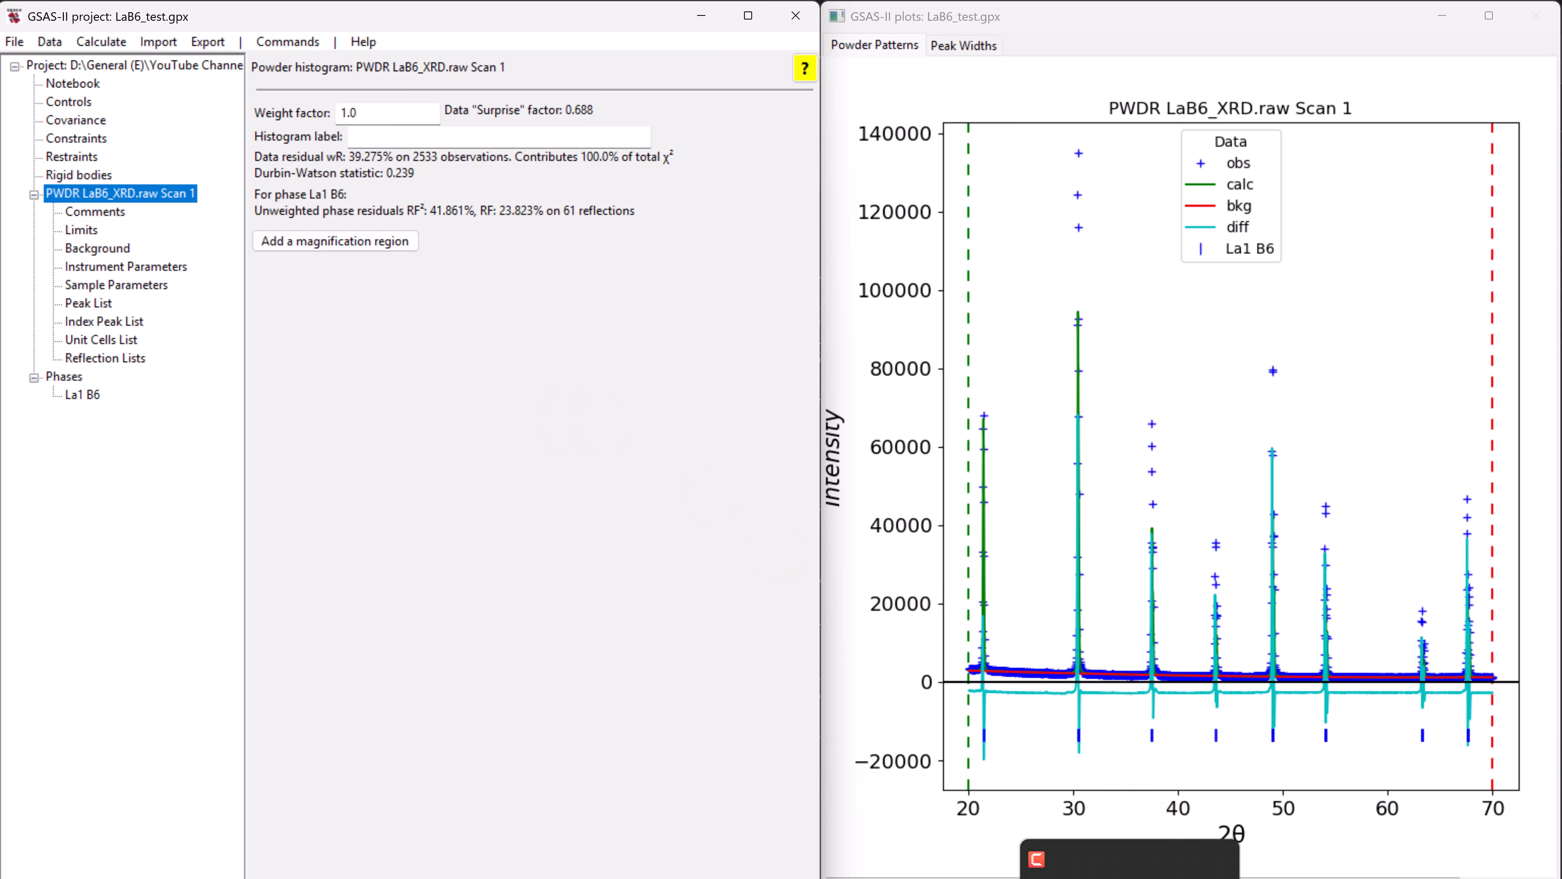
pyautogui.click(1130, 878)
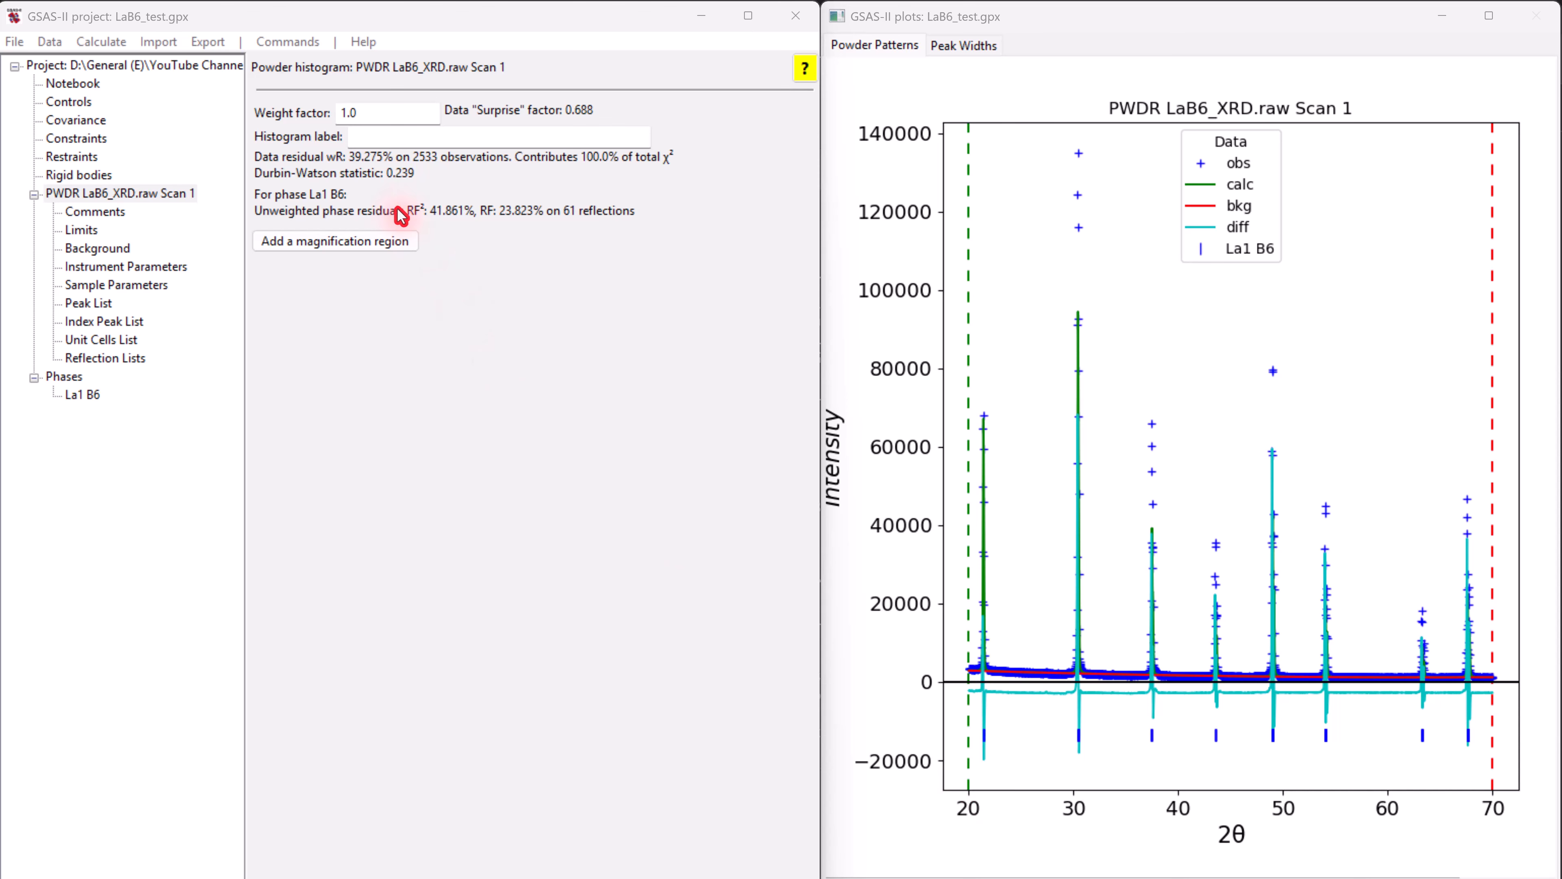